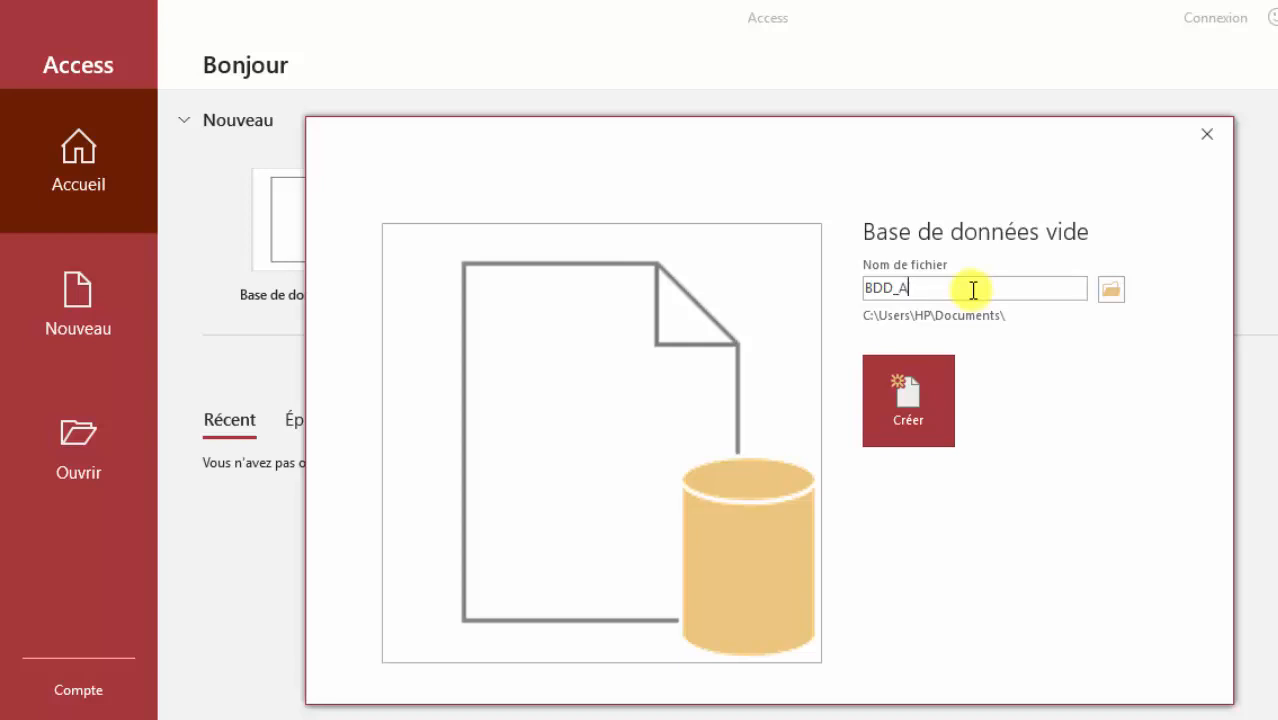
Step: Name the blank database BDD_Access and choose the Documents folder as its location
text(cess)
click(1112, 289)
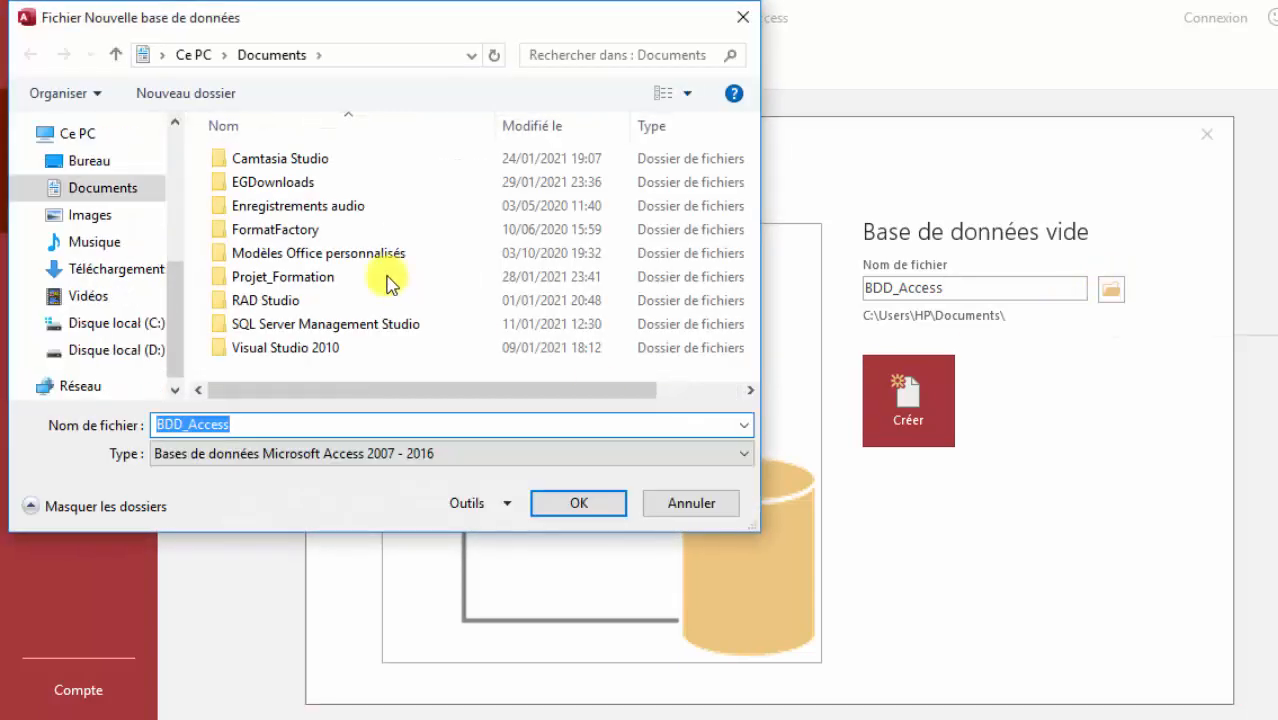
click(71, 216)
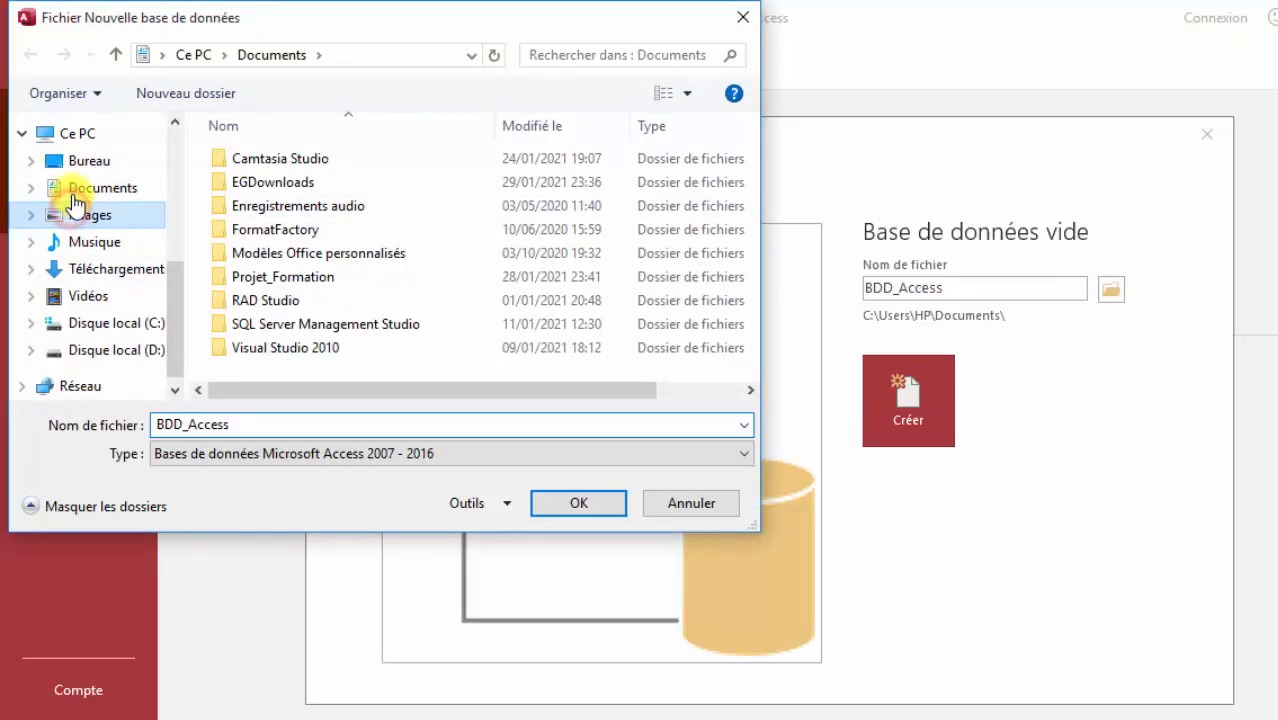
click(76, 190)
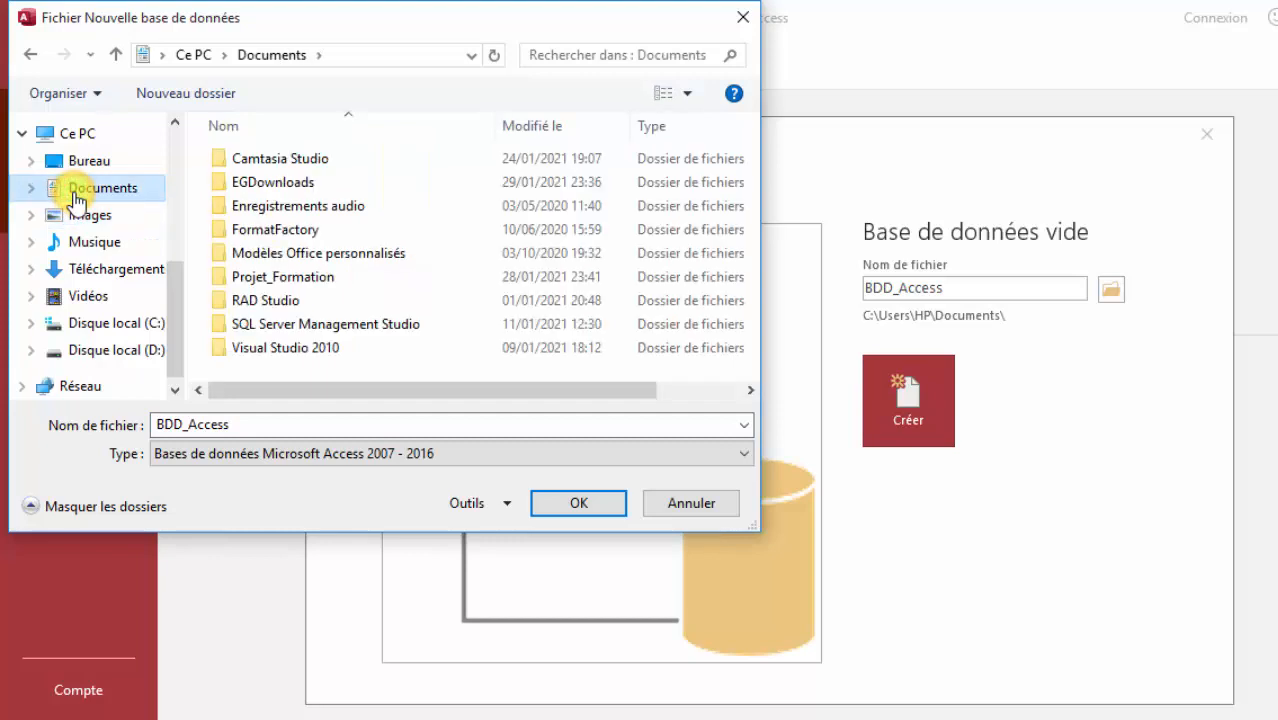
click(270, 54)
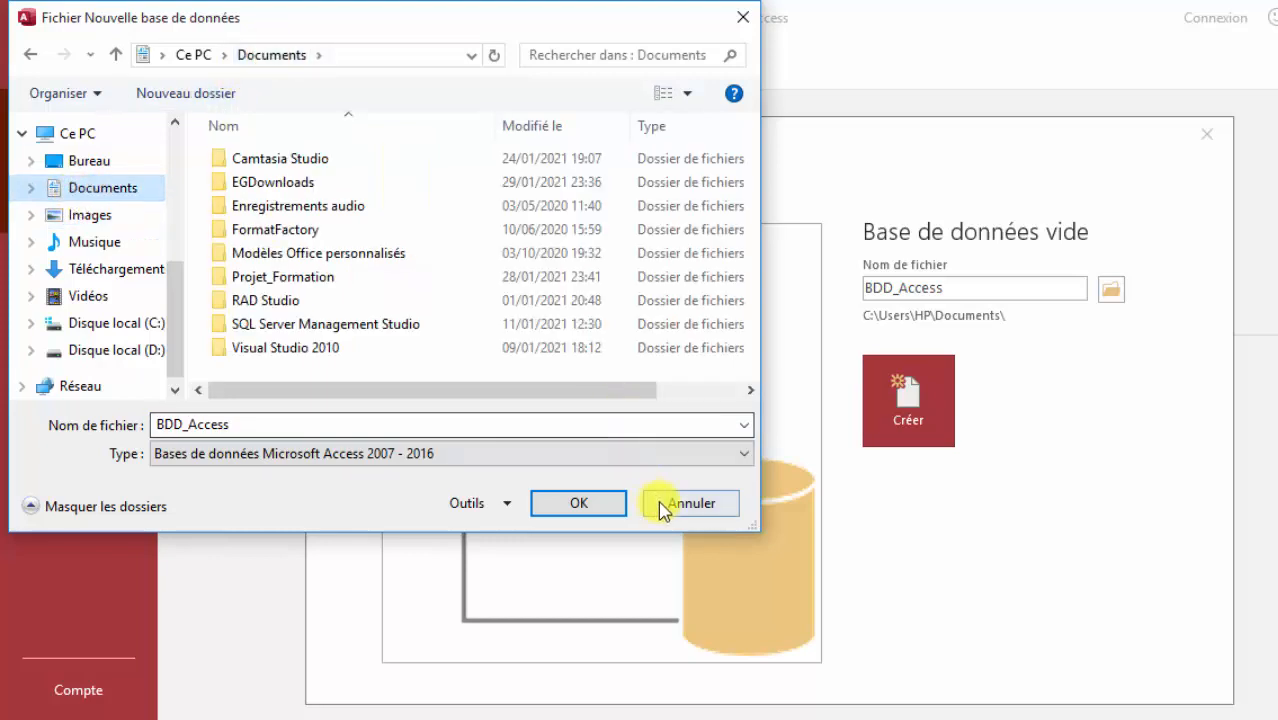
Step: Set the file type to Bases de données Microsoft Access 2007 - 2016 and create the database
click(743, 460)
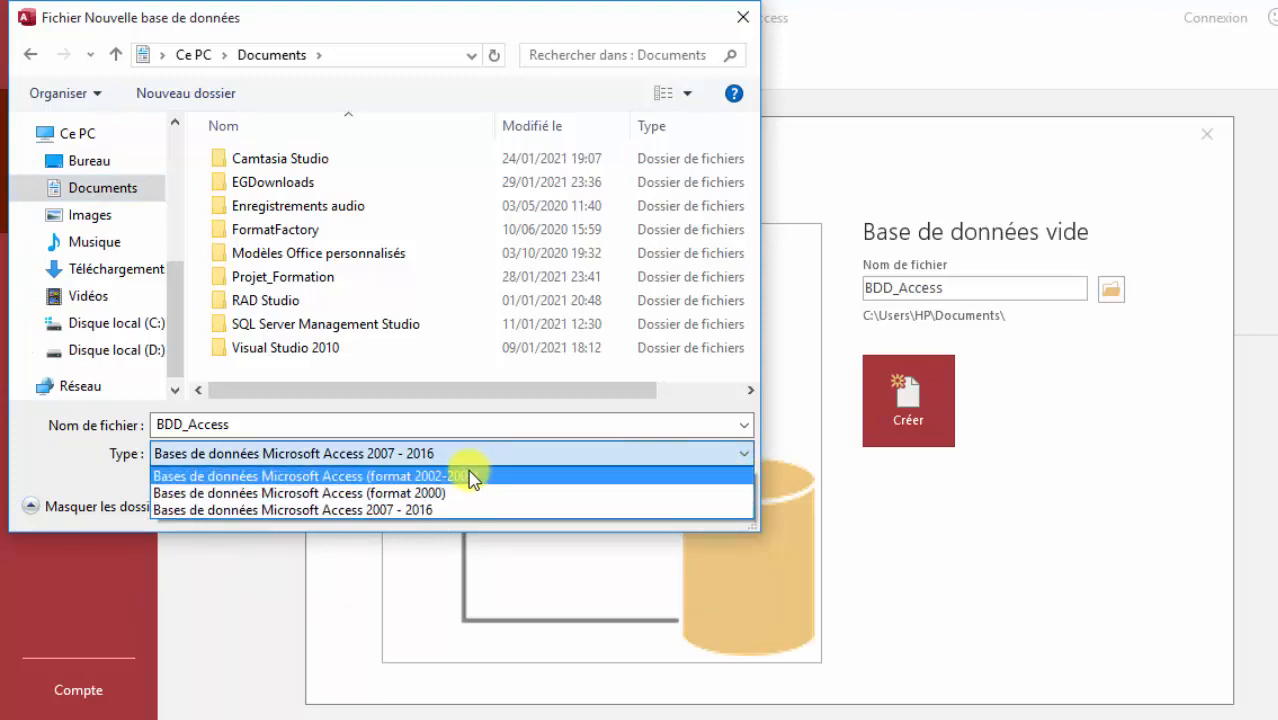
click(517, 511)
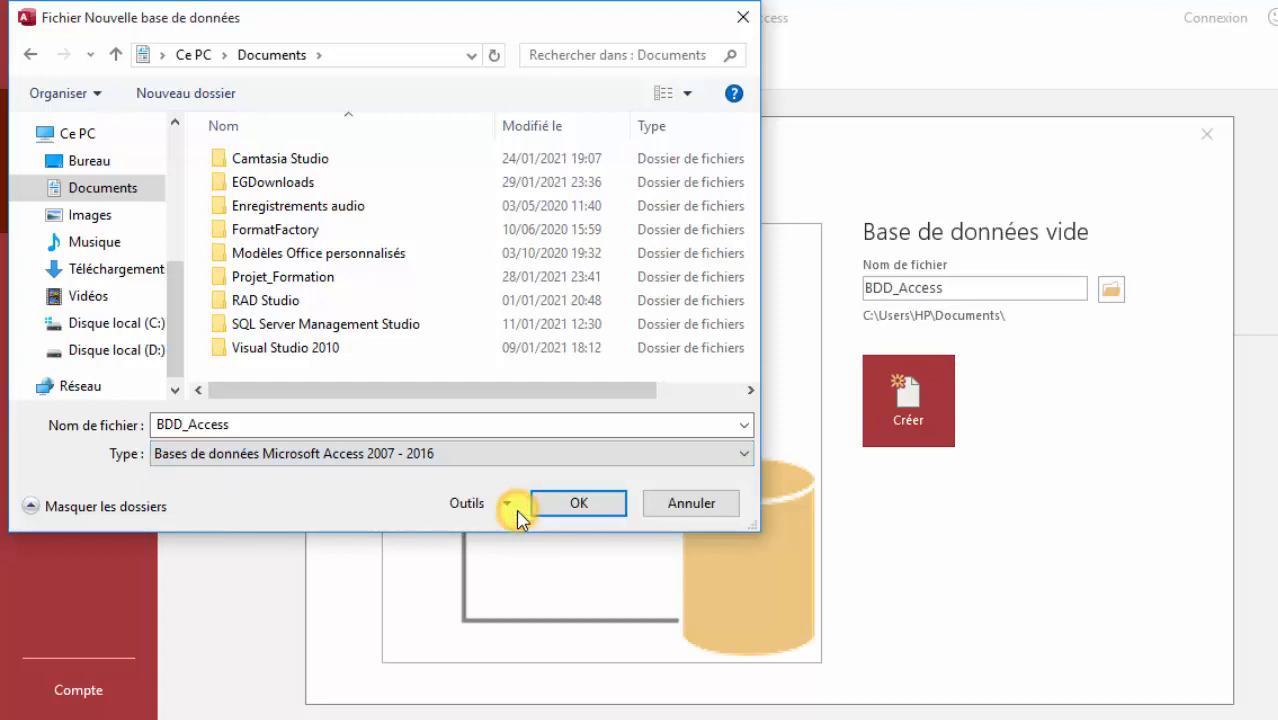
click(561, 511)
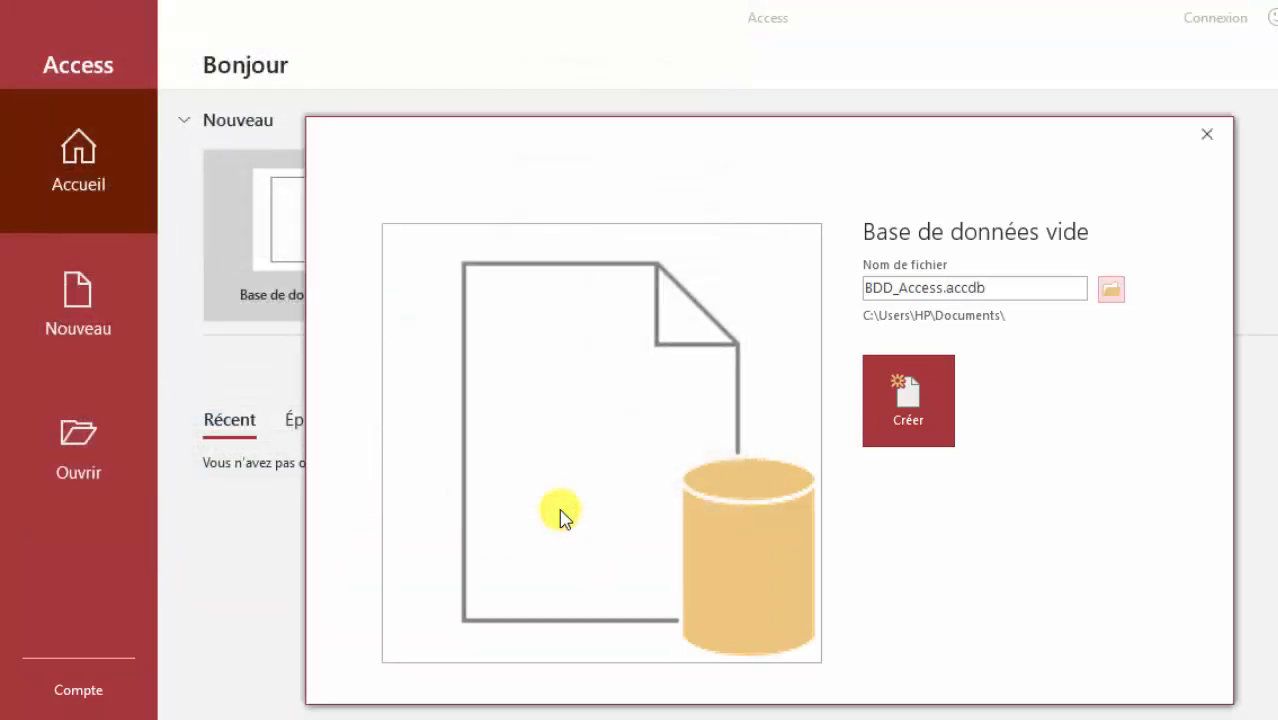
click(913, 391)
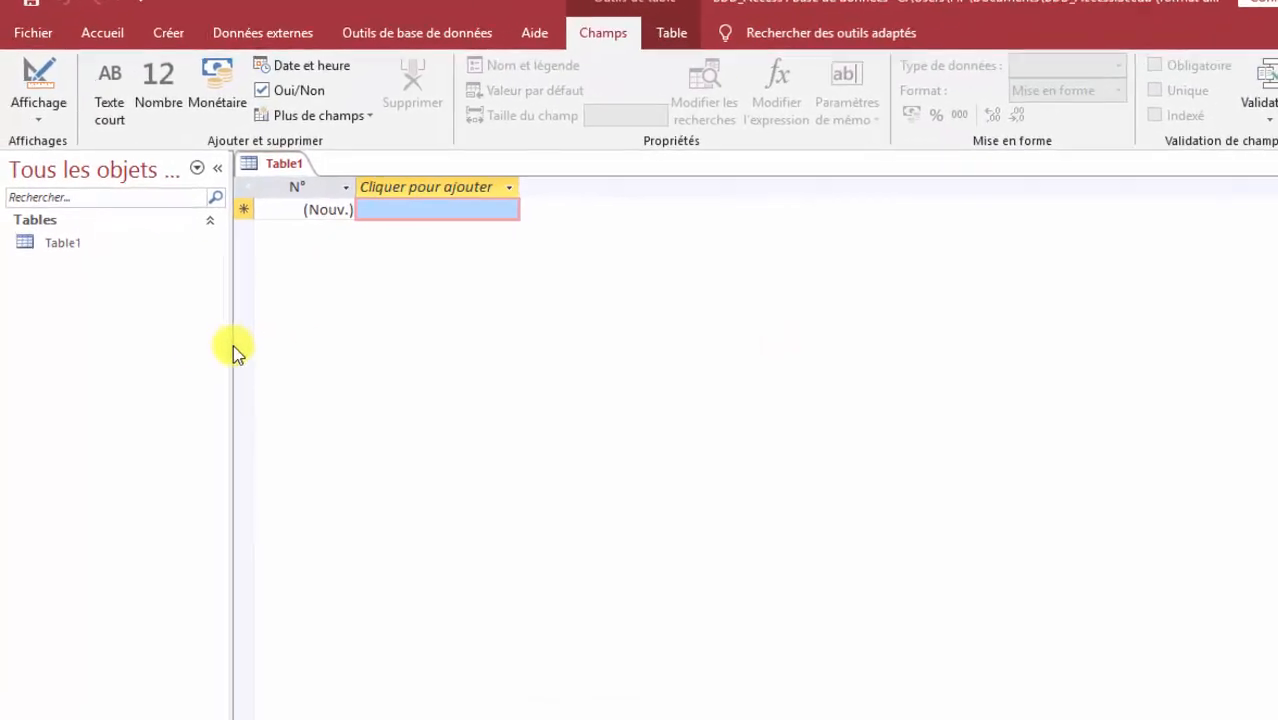
Step: Switch Table1 to design view, saving the table under the name TProduit
click(106, 244)
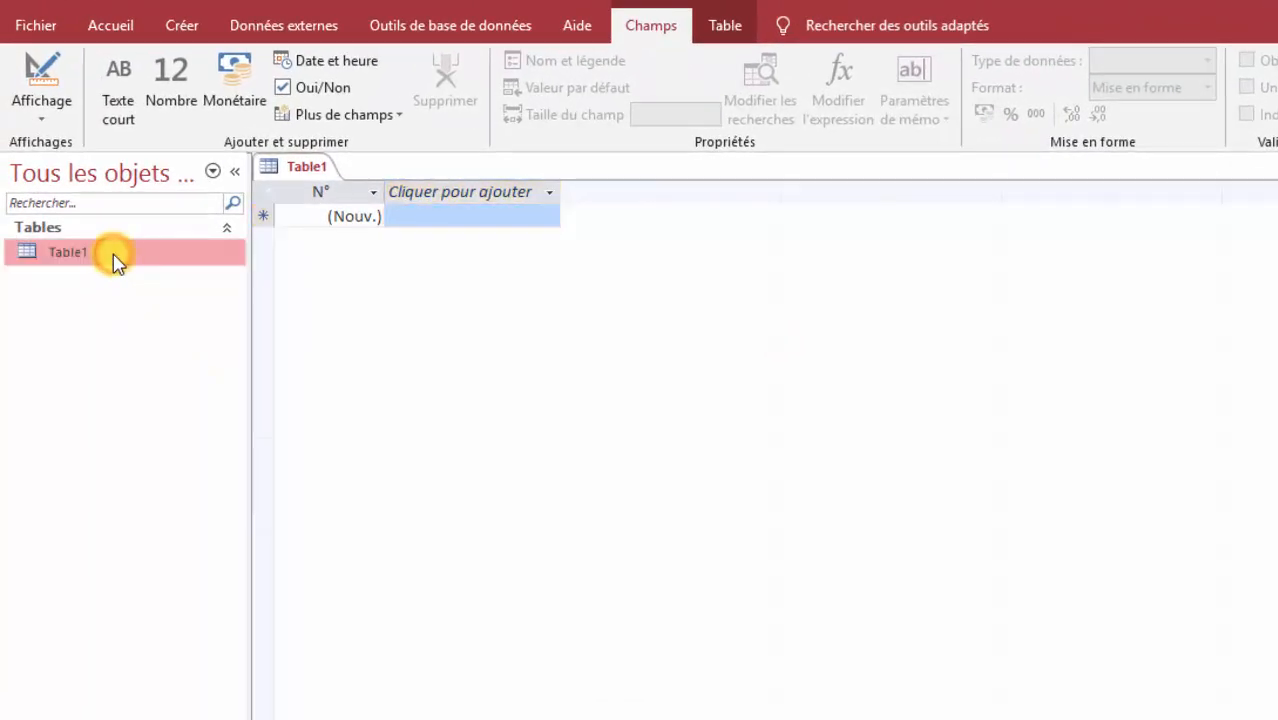
right_click(113, 256)
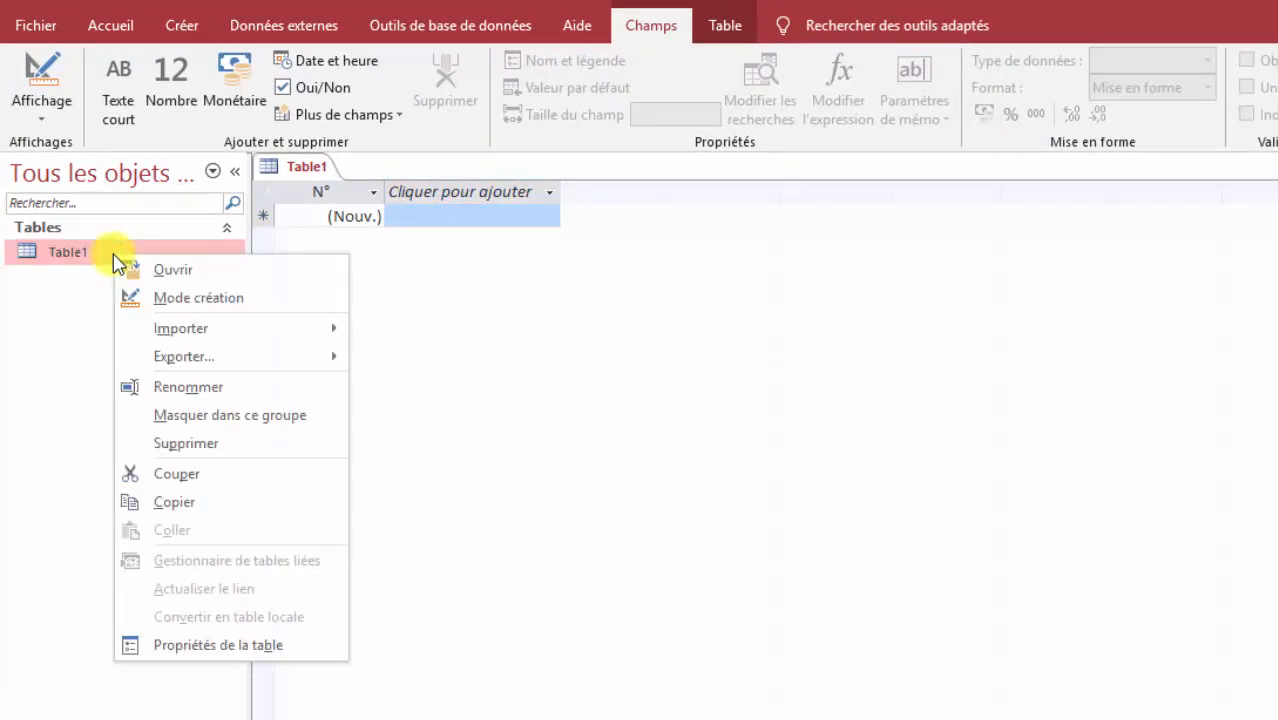
click(244, 300)
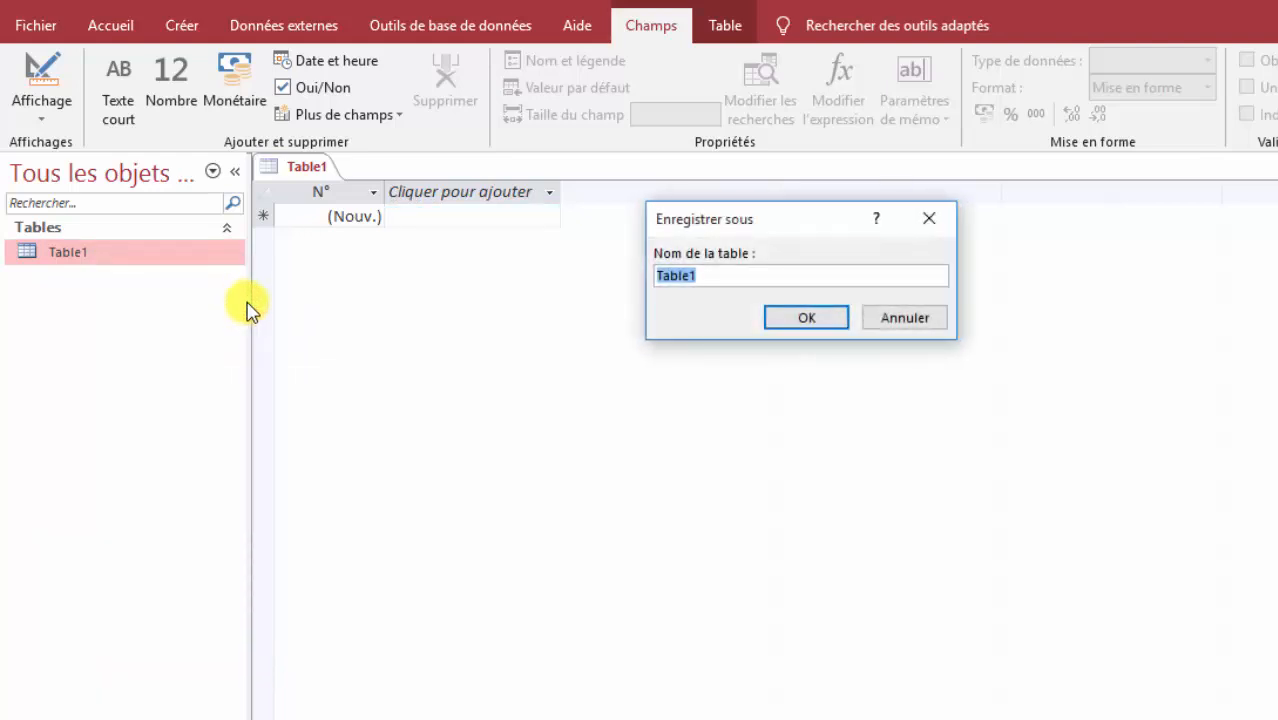
key(BackSpace)
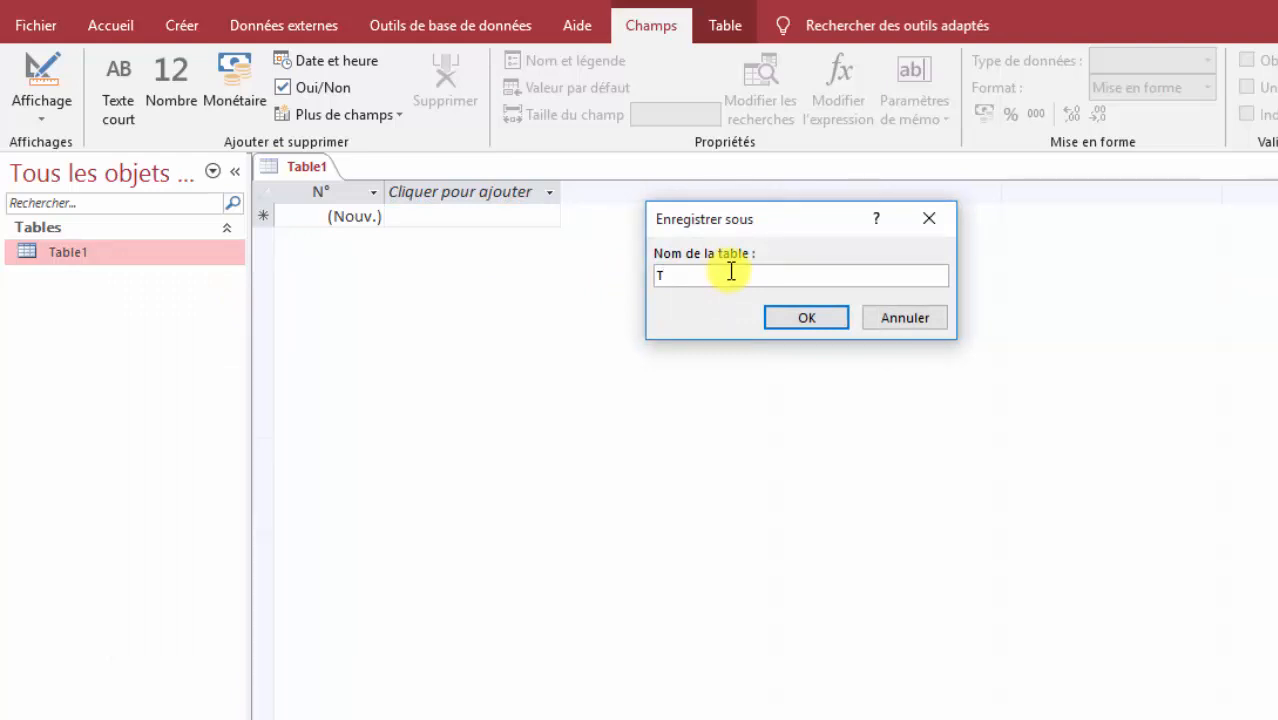
text(TProduit)
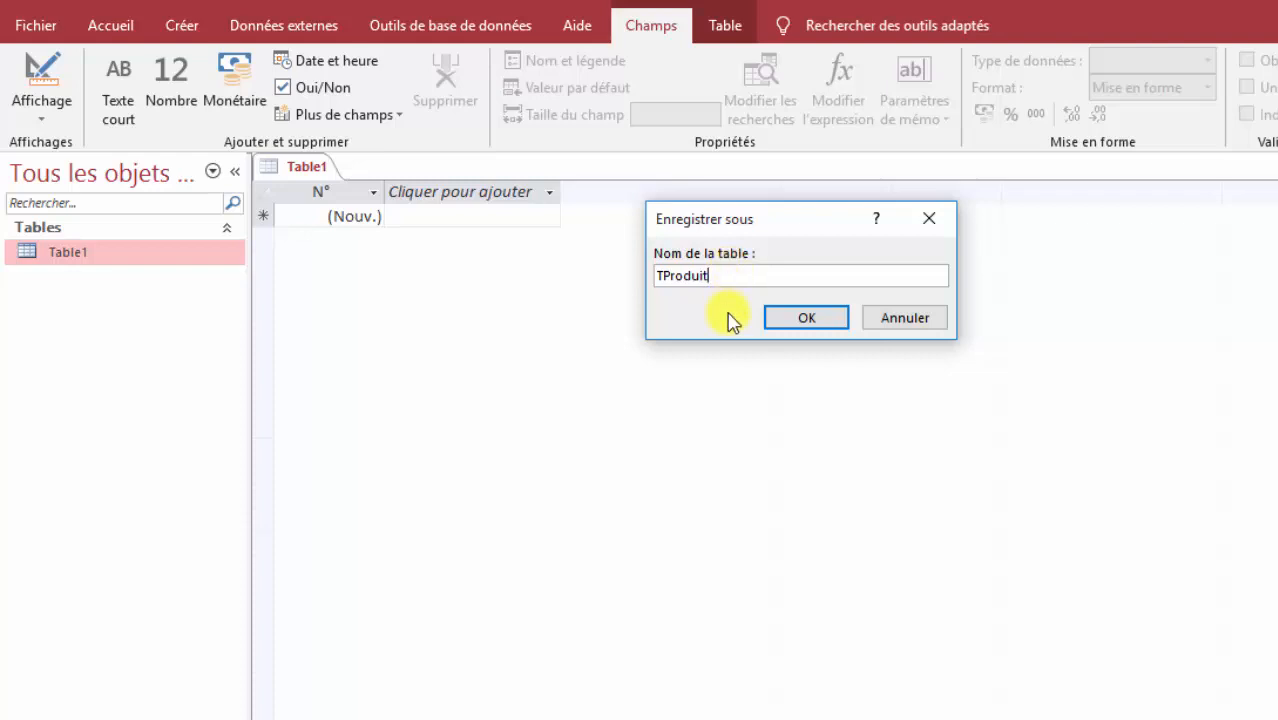
click(795, 322)
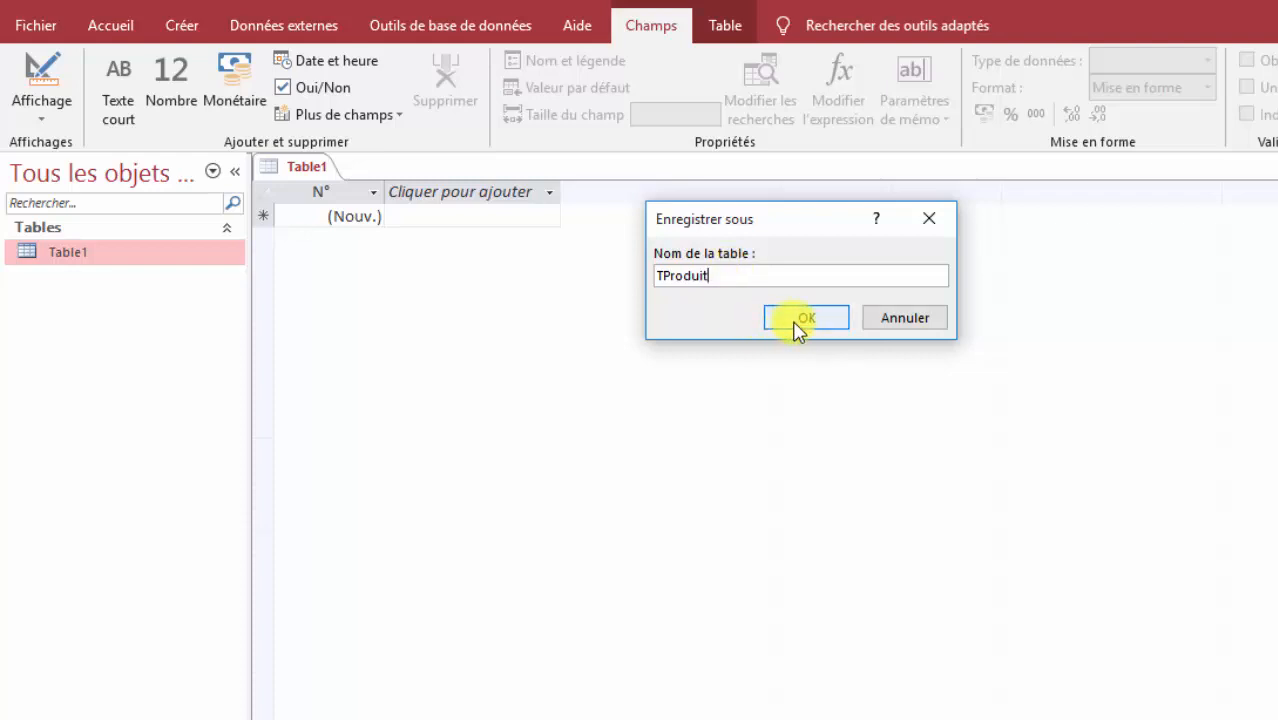
click(800, 320)
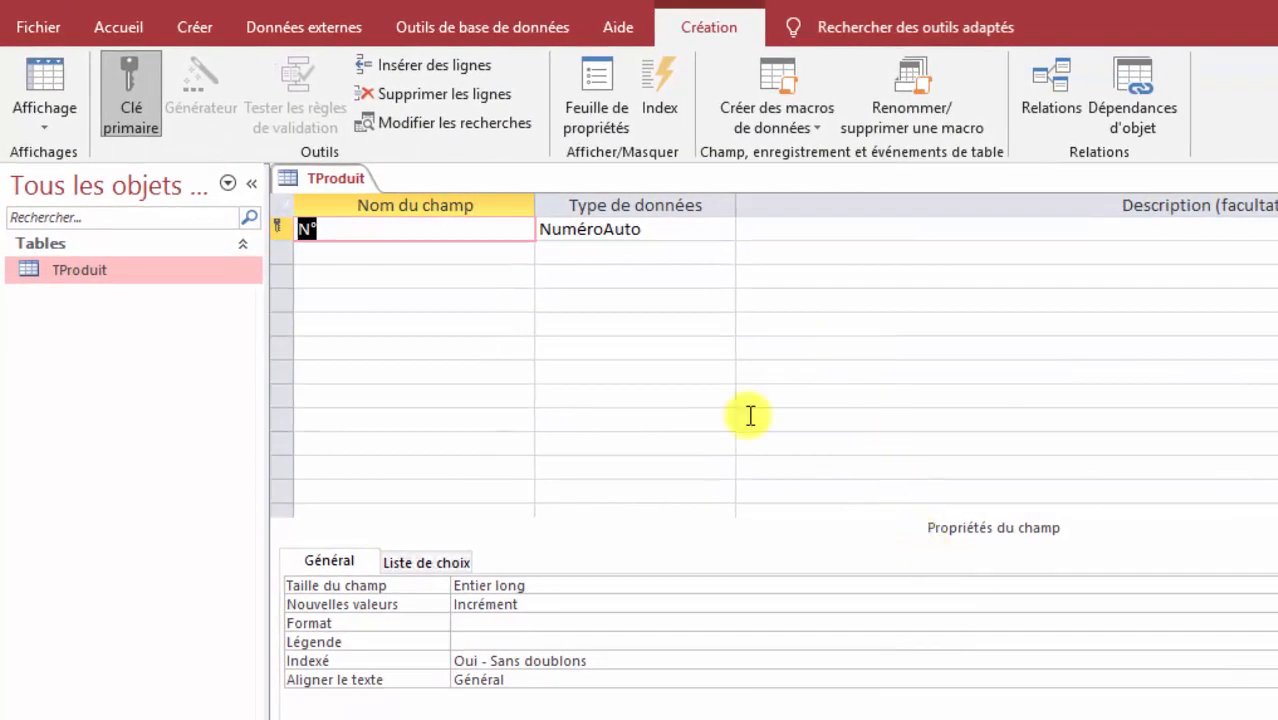
Step: Rename the N° field of the TProduit table to Code_Produit
click(368, 225)
key(BackSpace)
key(BackSpace)
text(Code_Produit)
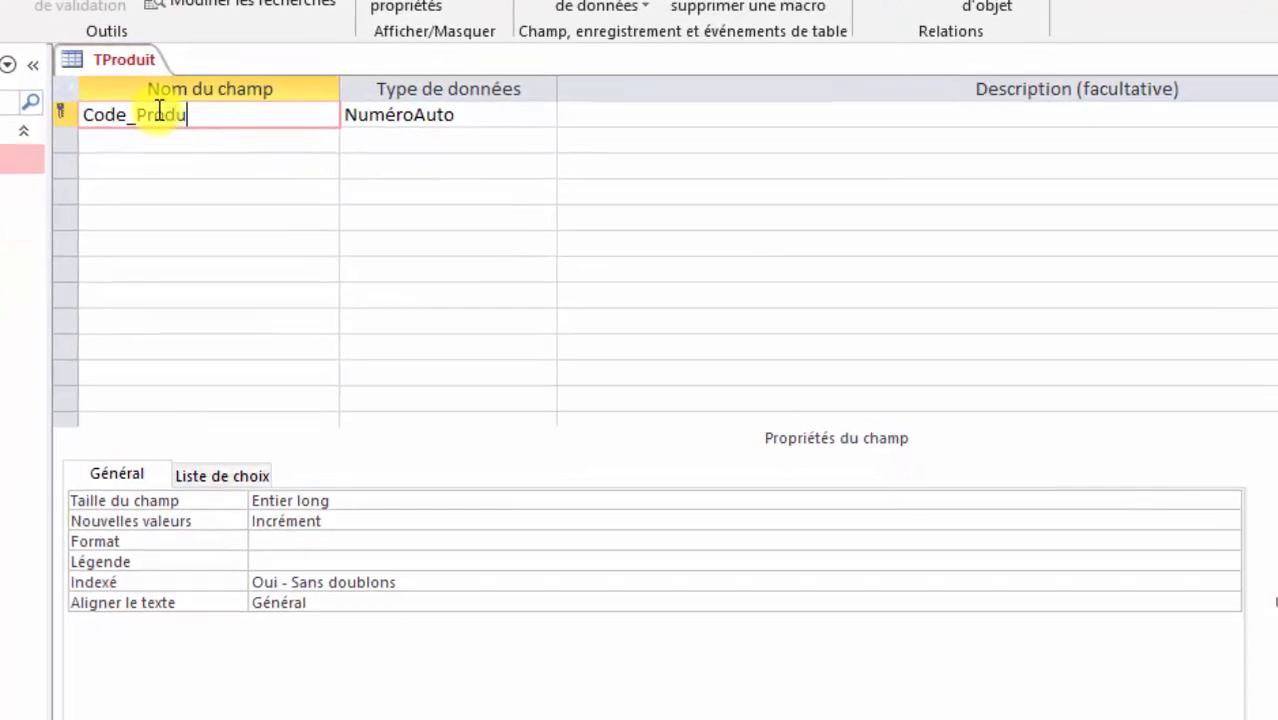
Step: Set the Code_Produit field's data type to Texte court and its field size to 5
key(Tab)
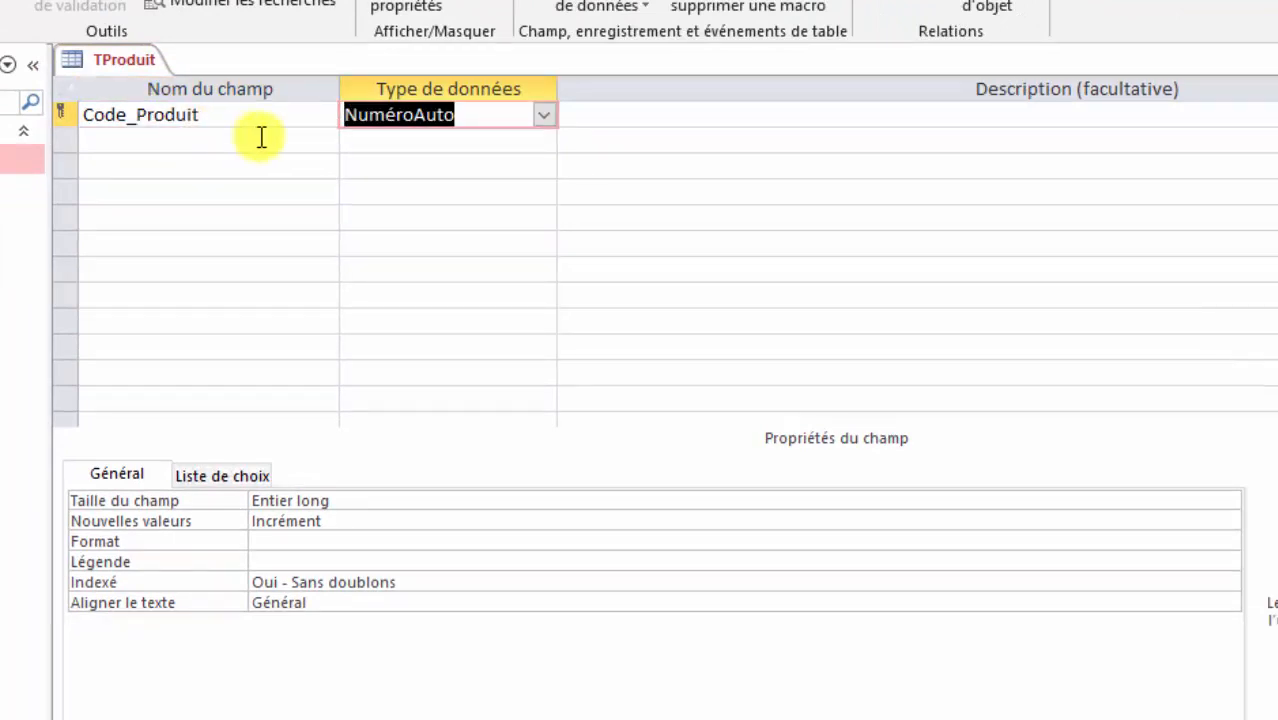
click(546, 117)
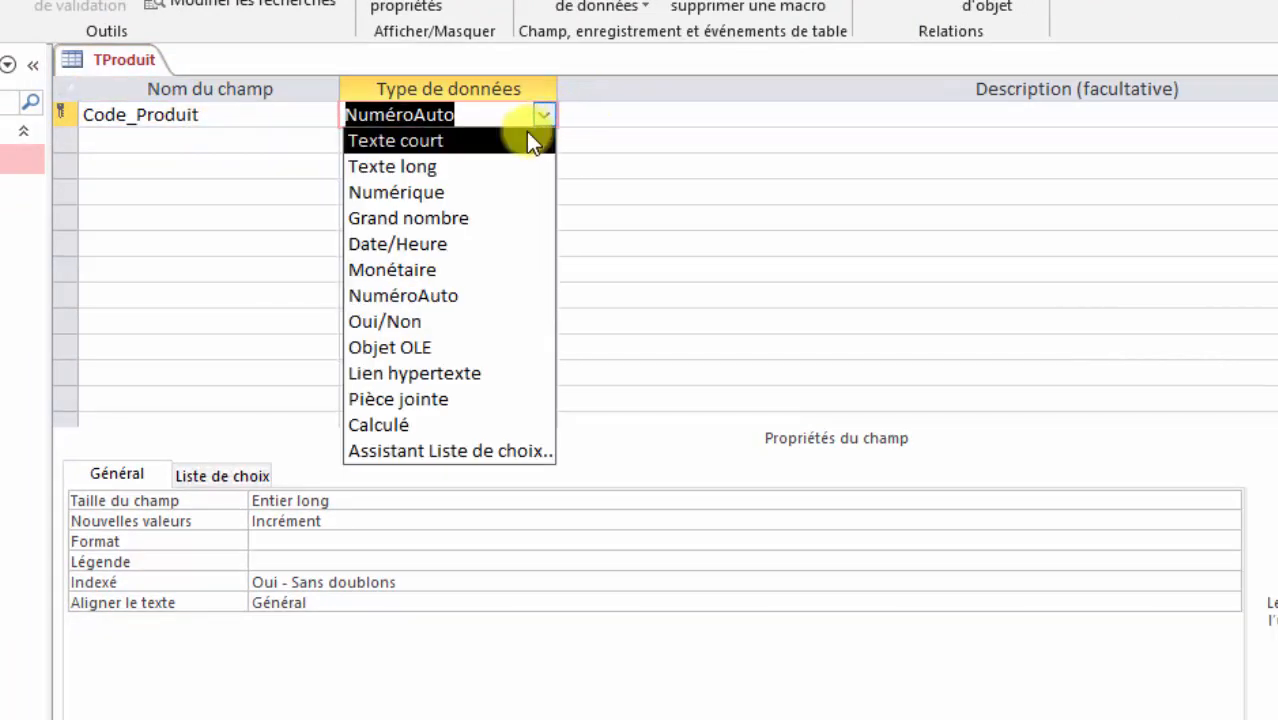
click(527, 132)
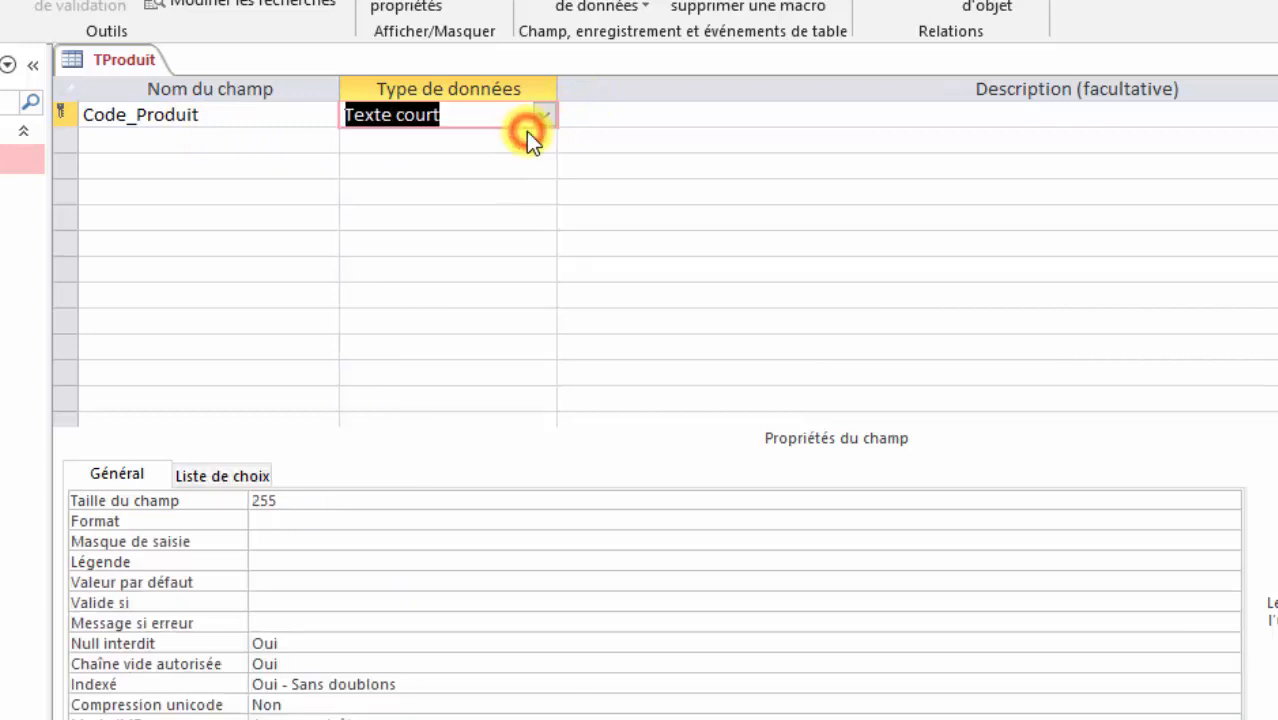
click(330, 503)
key(BackSpace)
key(BackSpace)
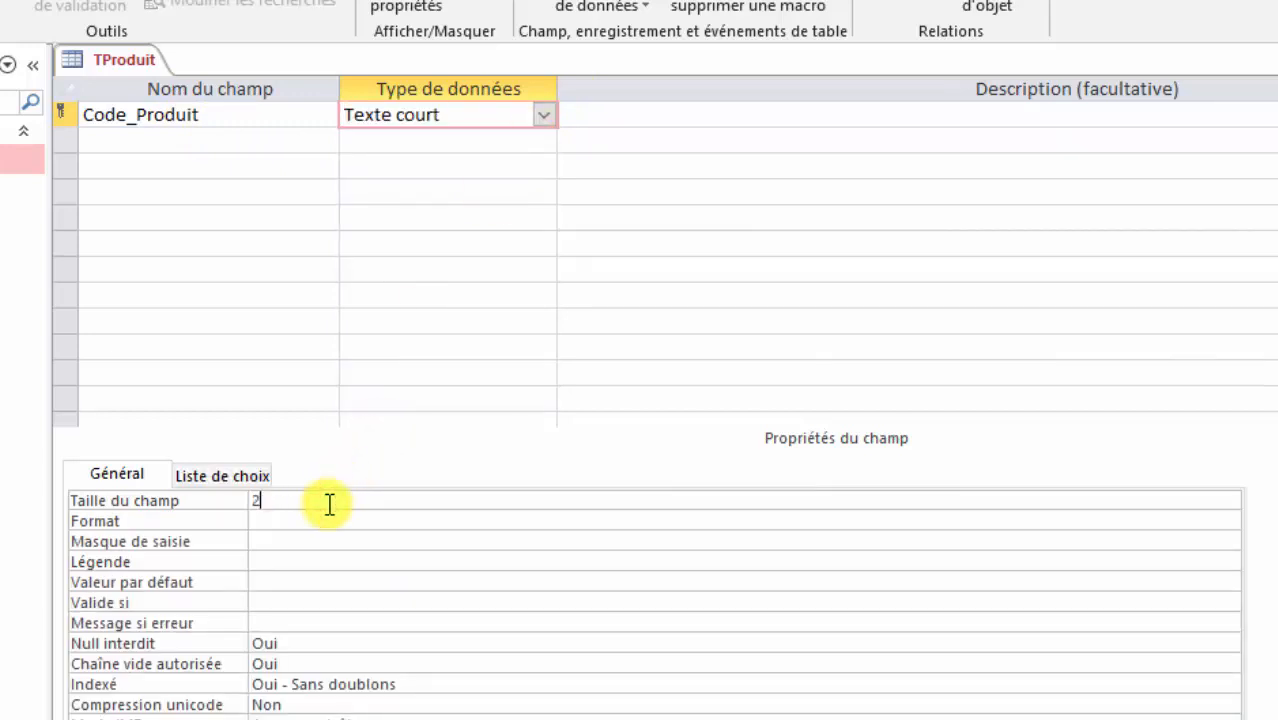
key(BackSpace)
Step: Add a Designation field of type Texte court with a field size of 30 below Code_Produit
click(122, 139)
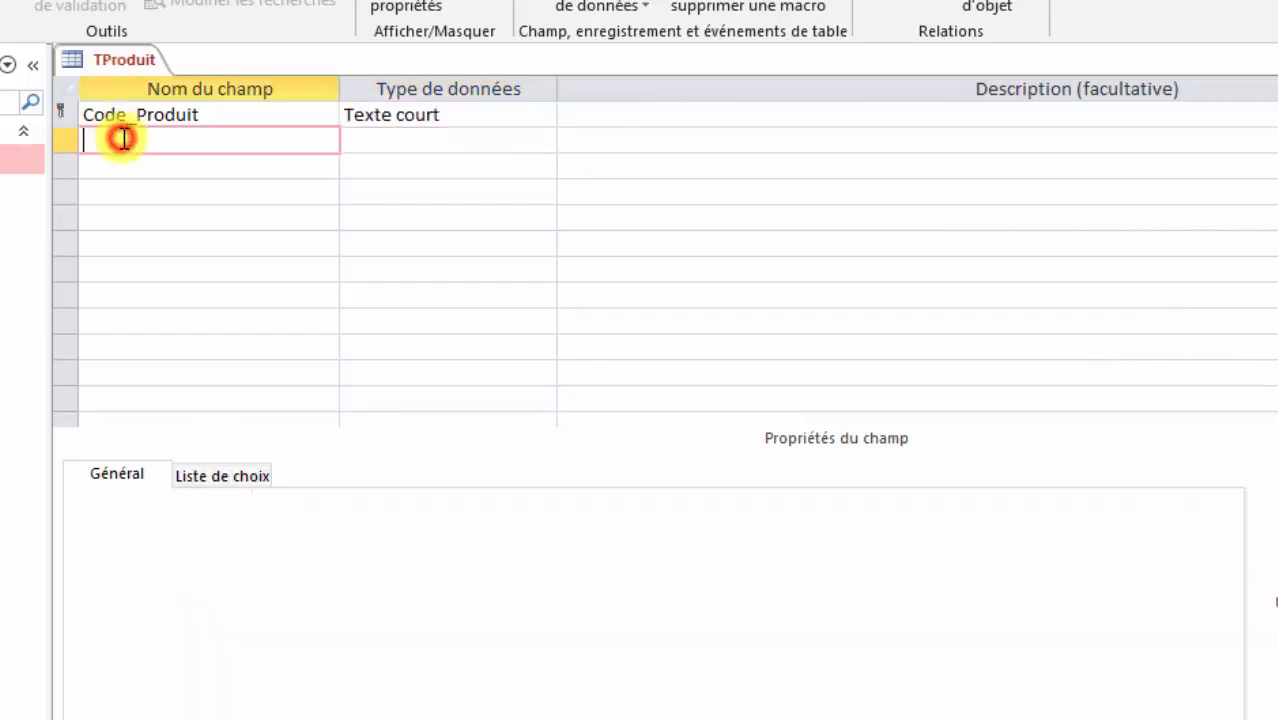
text(Desi)
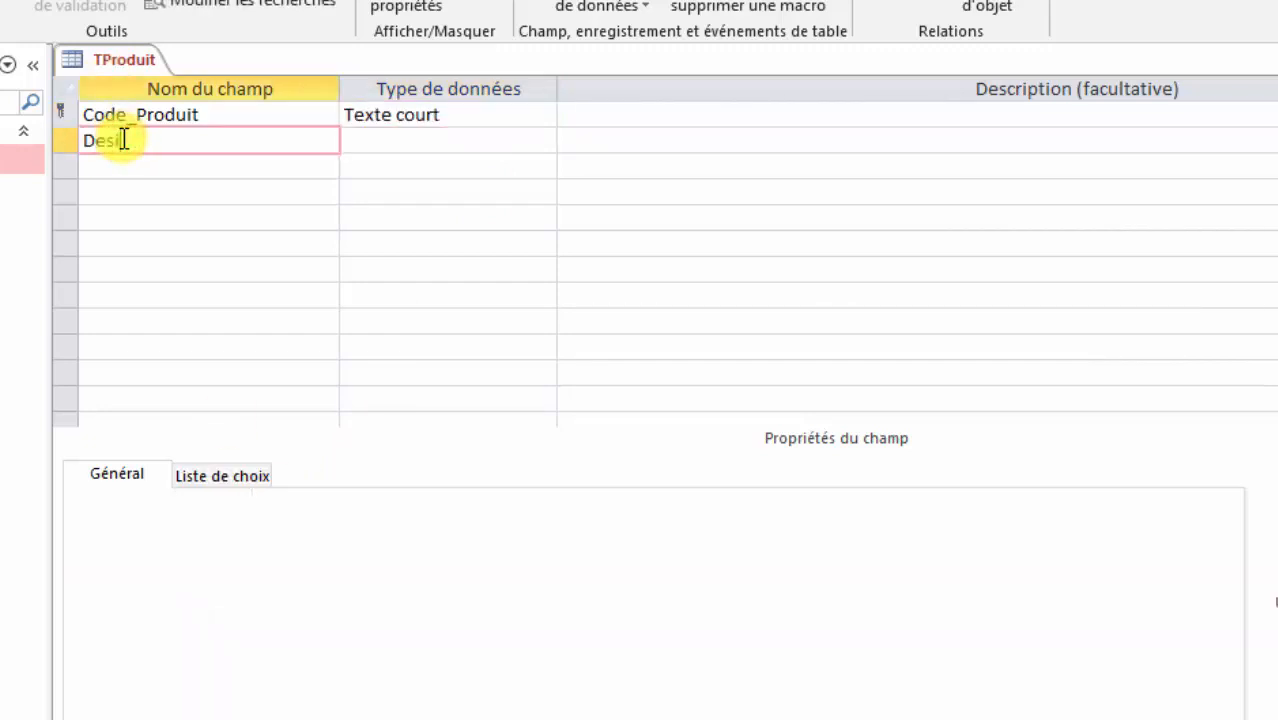
text(gnation)
click(388, 141)
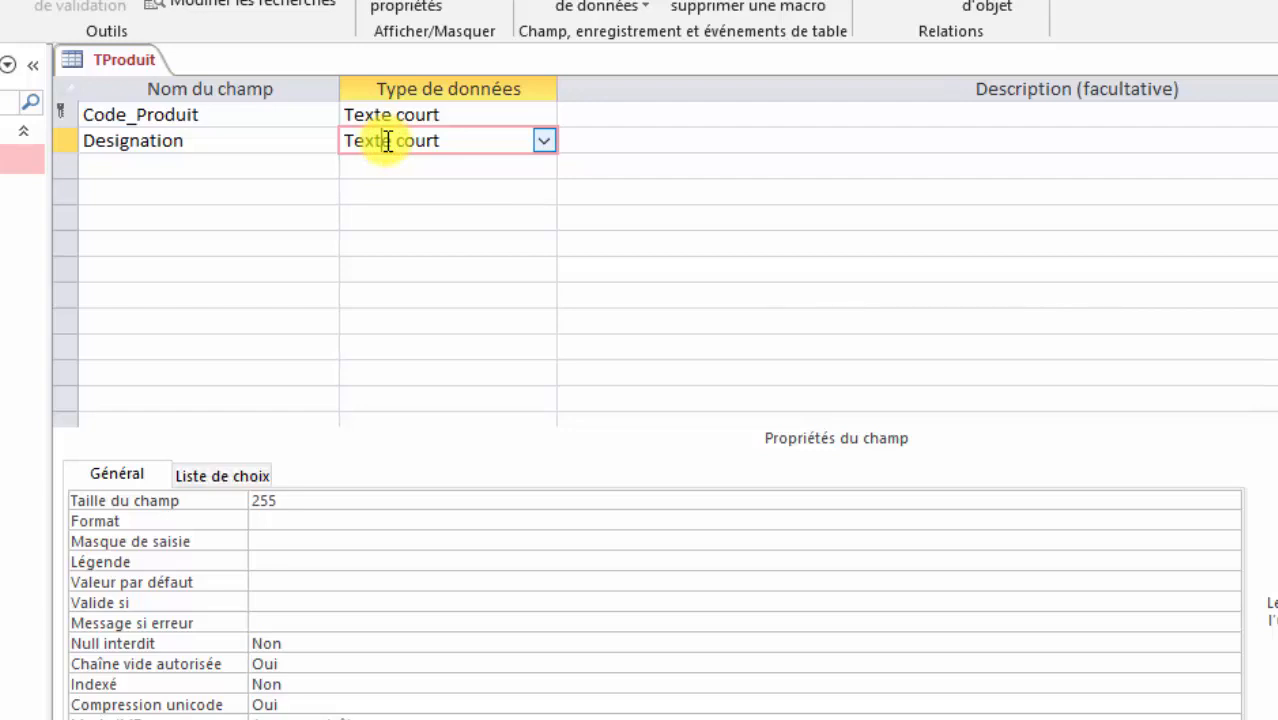
click(377, 508)
key(BackSpace)
key(BackSpace)
key(BackSpace)
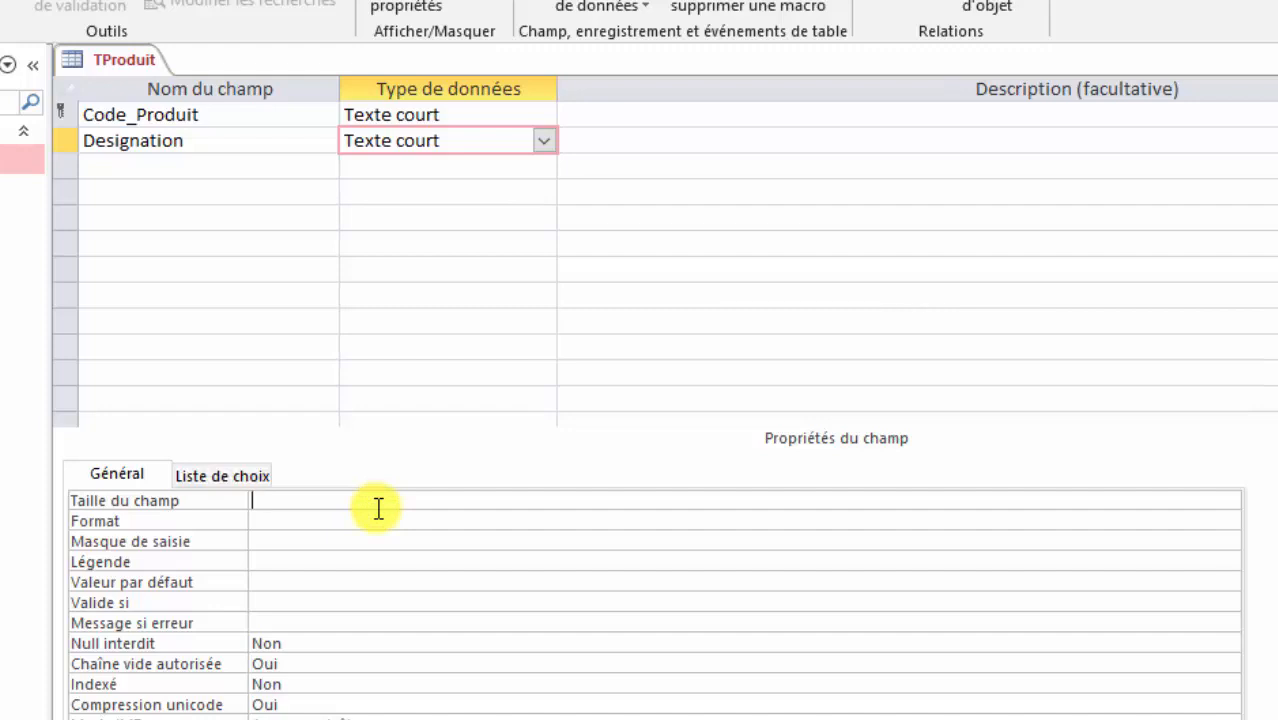
text(30)
Step: Add a Quantite_Stock field with the data type Numérique below Designation
click(309, 177)
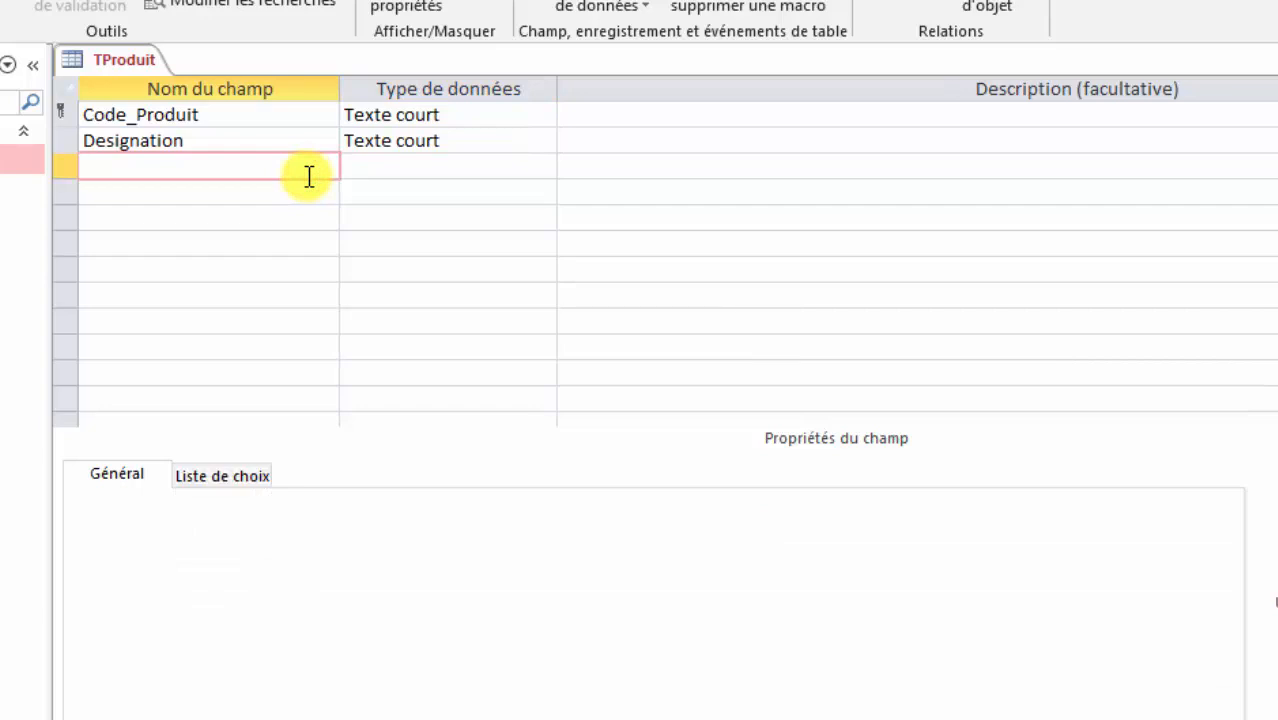
text(Quantite_)
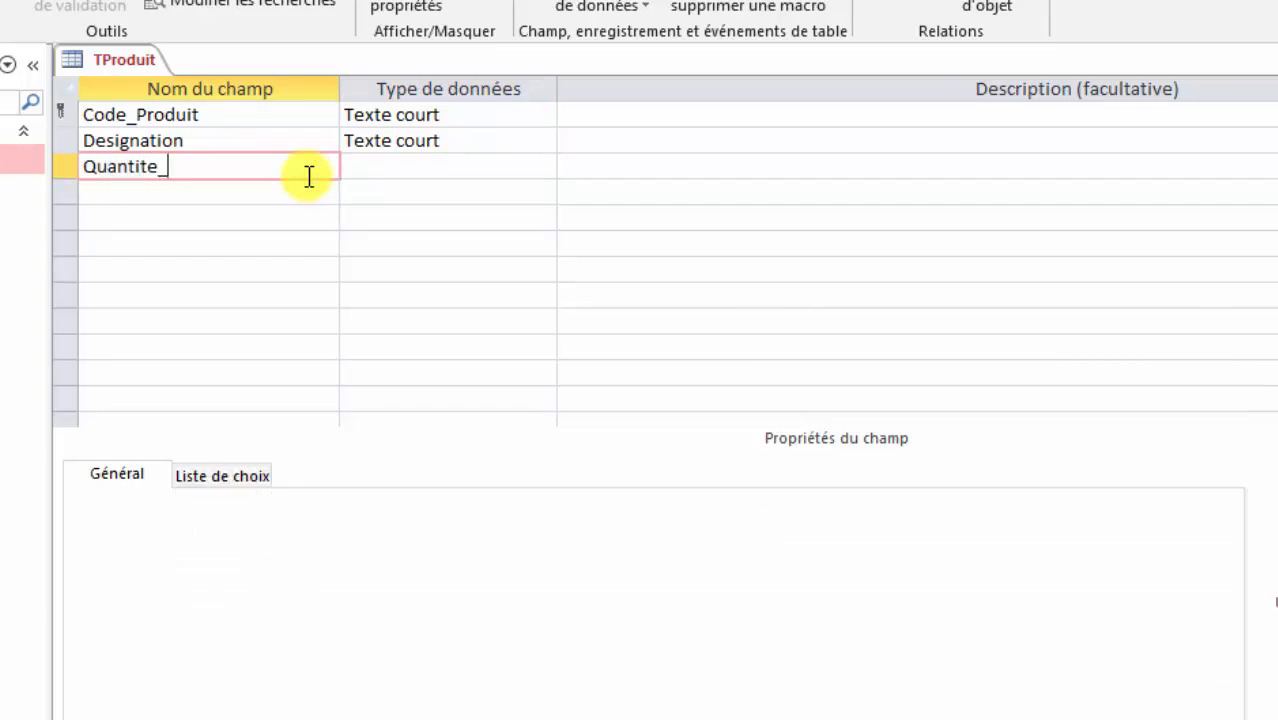
text(Stock)
click(376, 160)
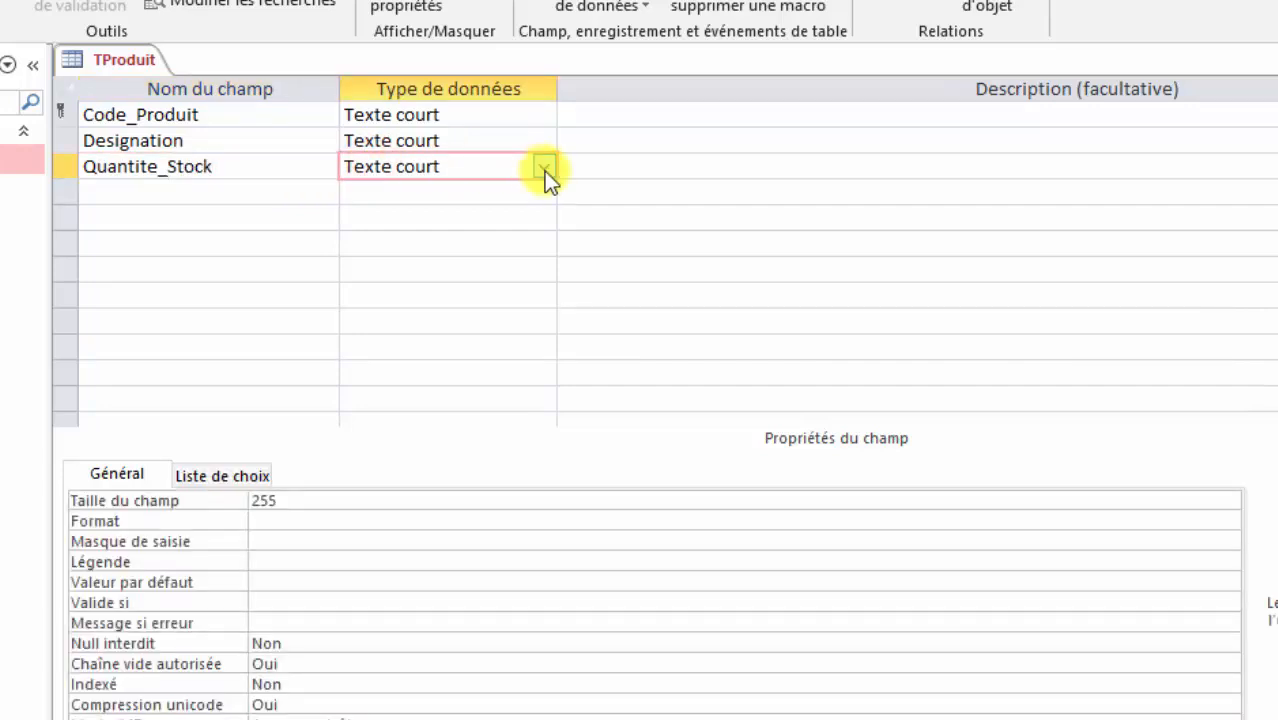
click(545, 171)
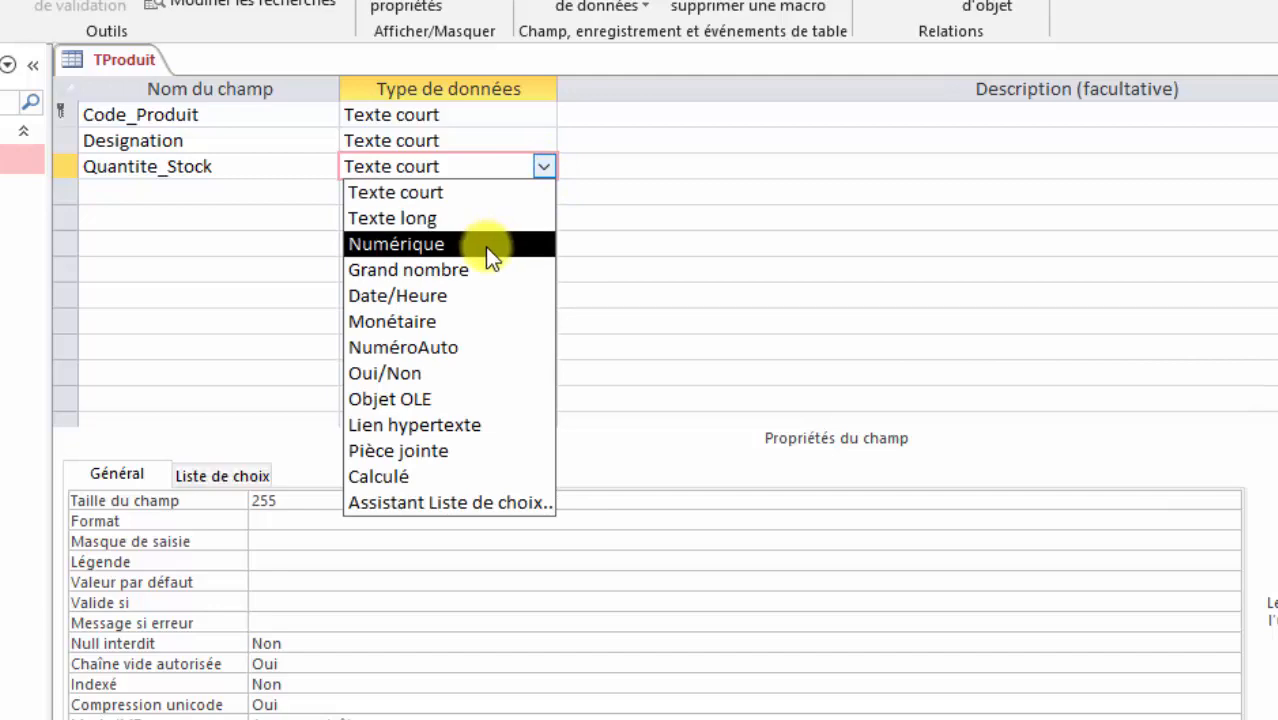
click(485, 244)
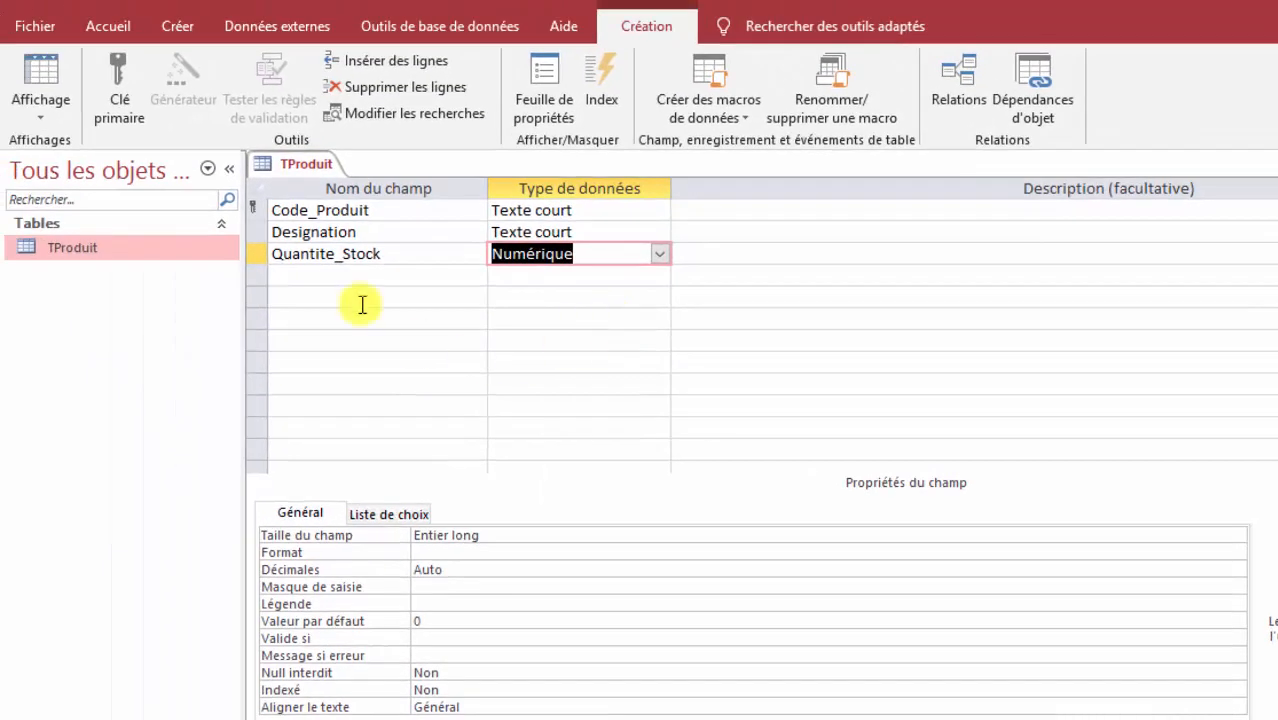
Step: Set Code_Produit as the primary key and save the TProduit table
click(255, 206)
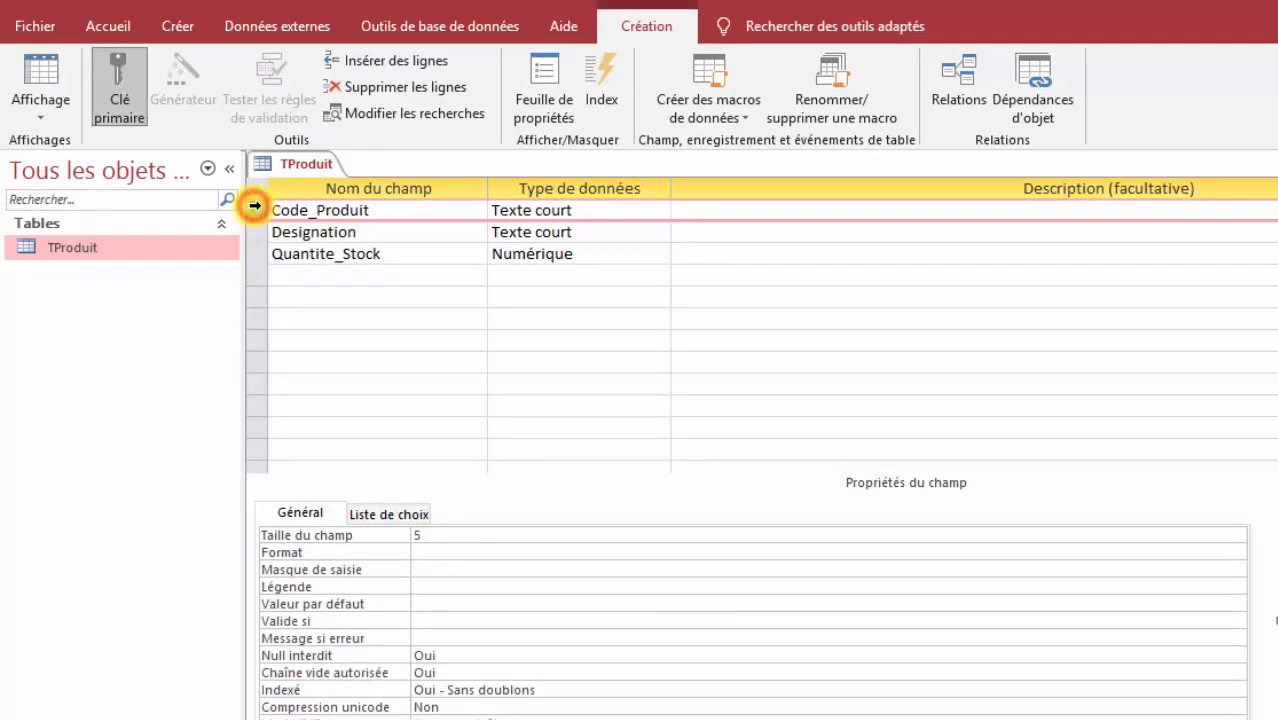
click(120, 104)
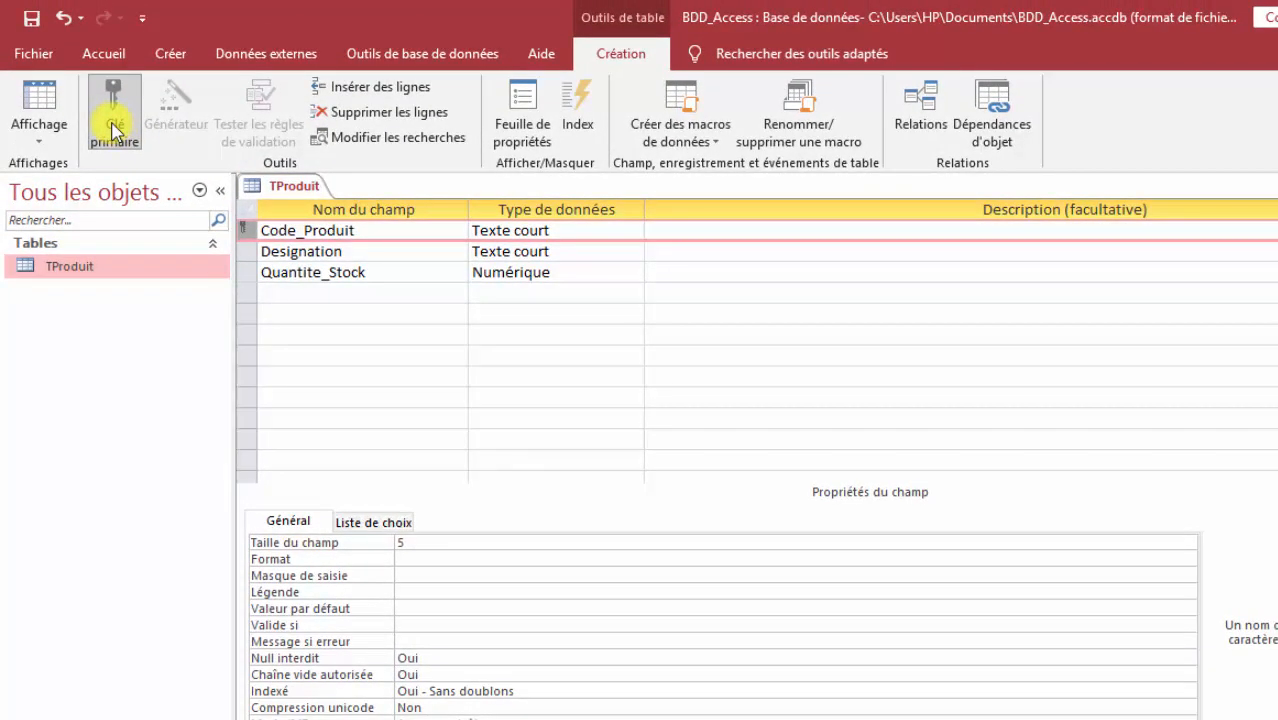
click(31, 18)
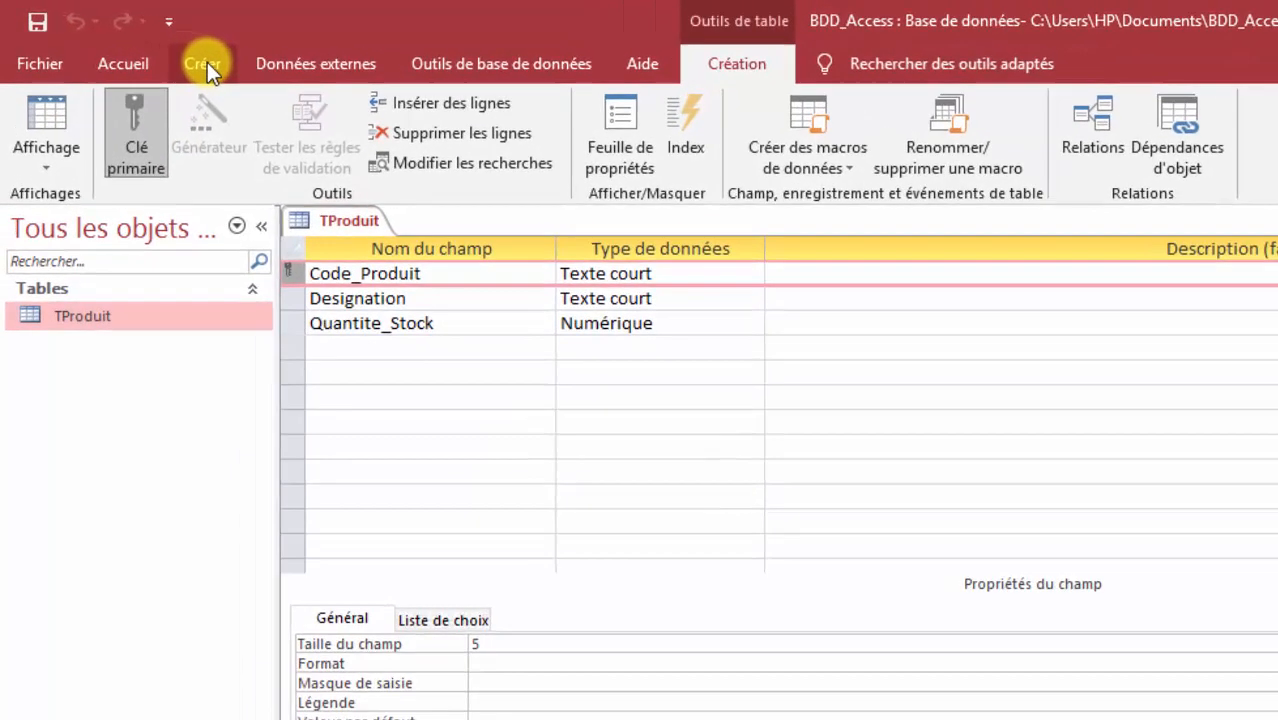
Step: Create a new table in design view with a first field named Matricule_Fournisseur
click(190, 58)
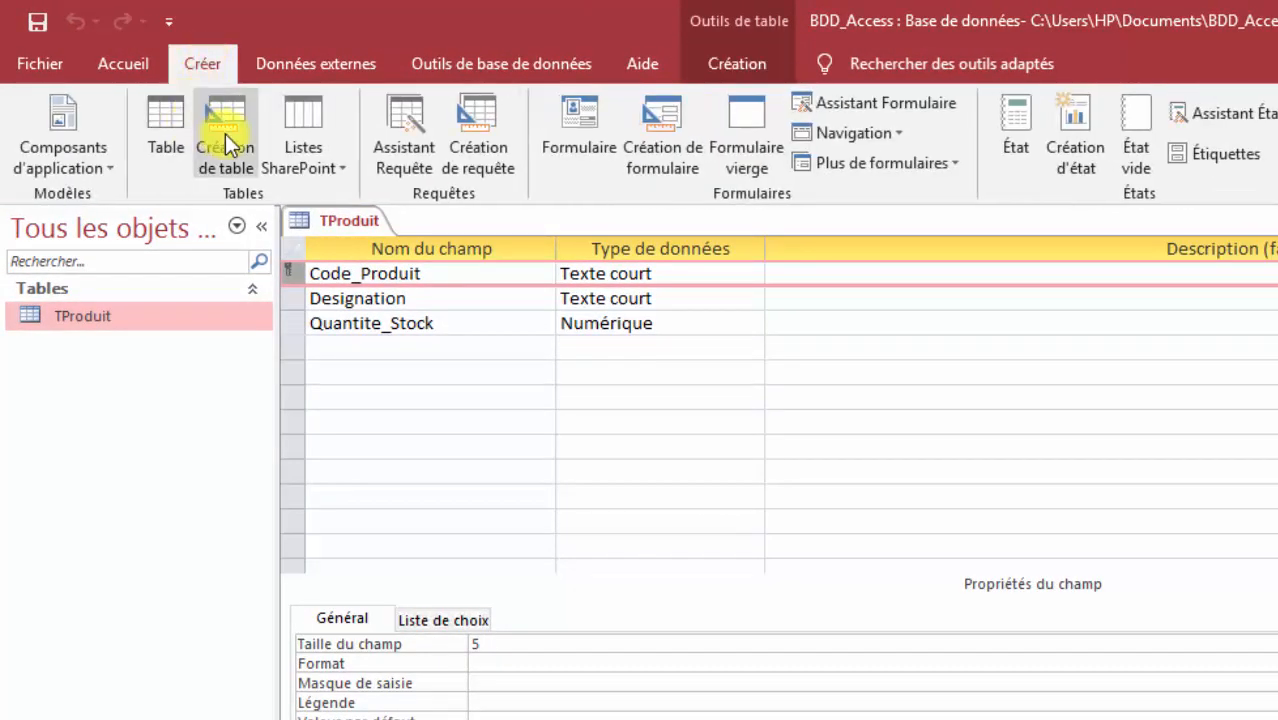
click(225, 134)
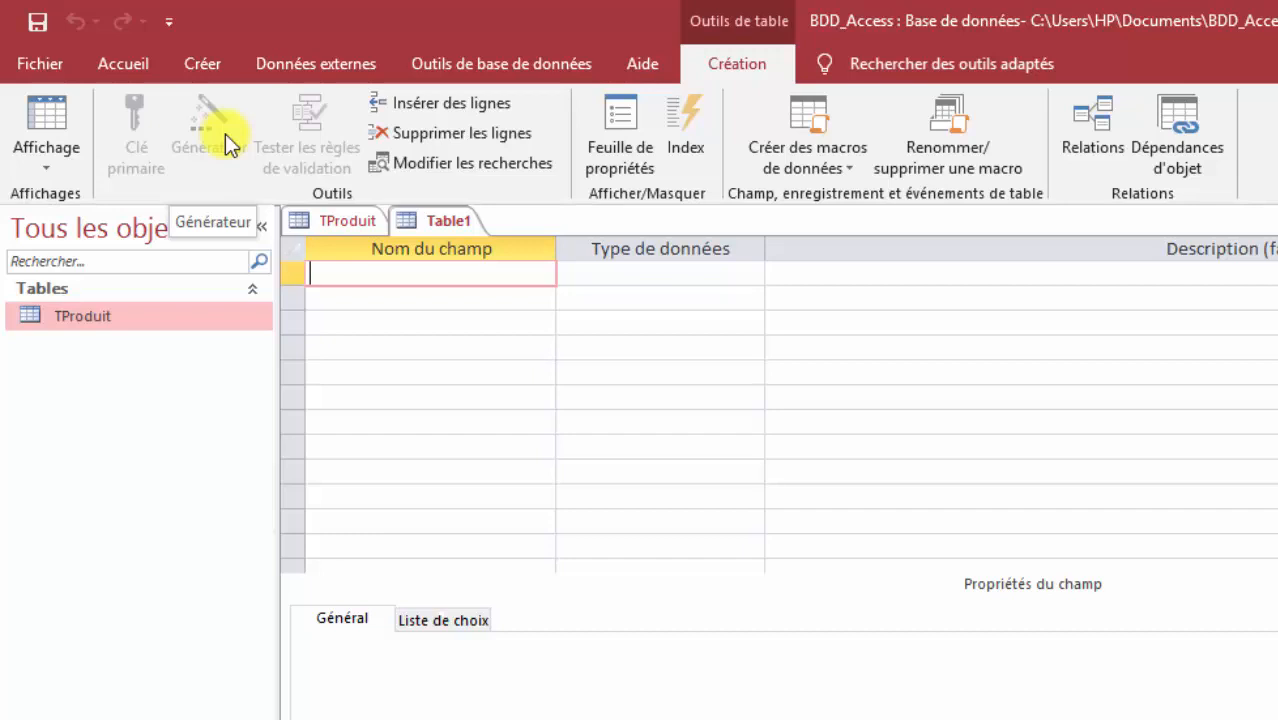
text(M)
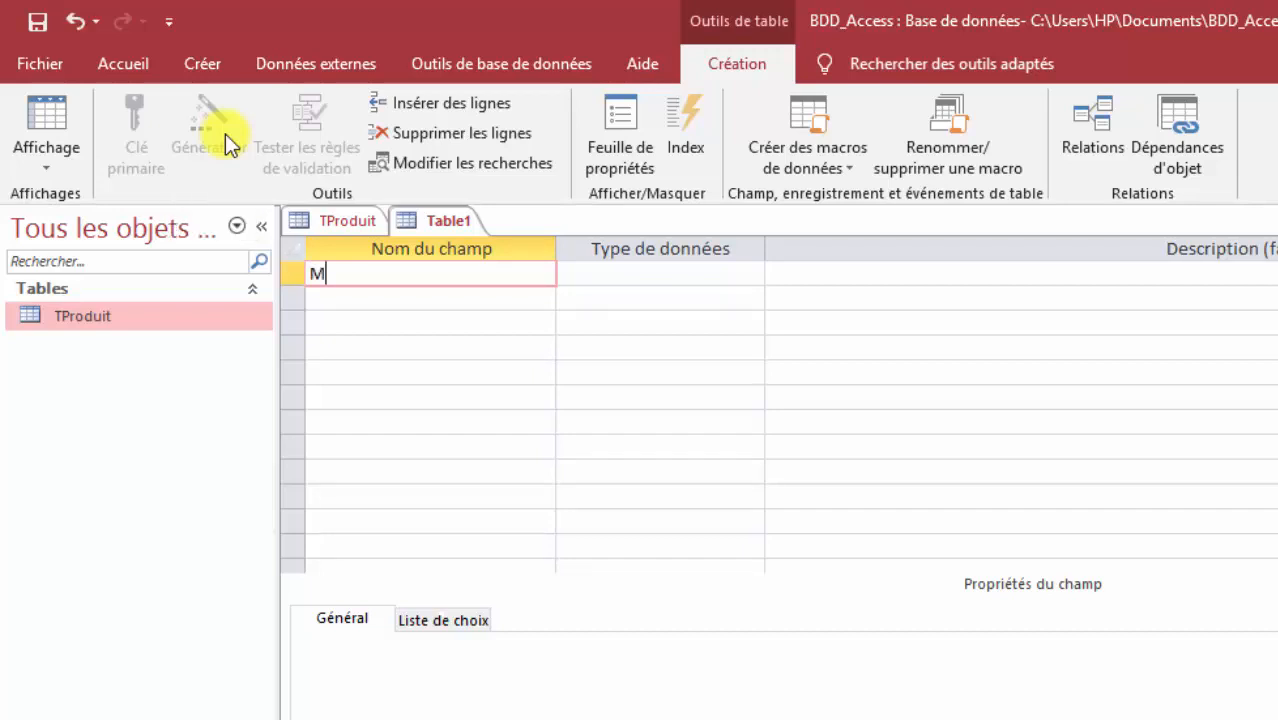
text(atricule_F)
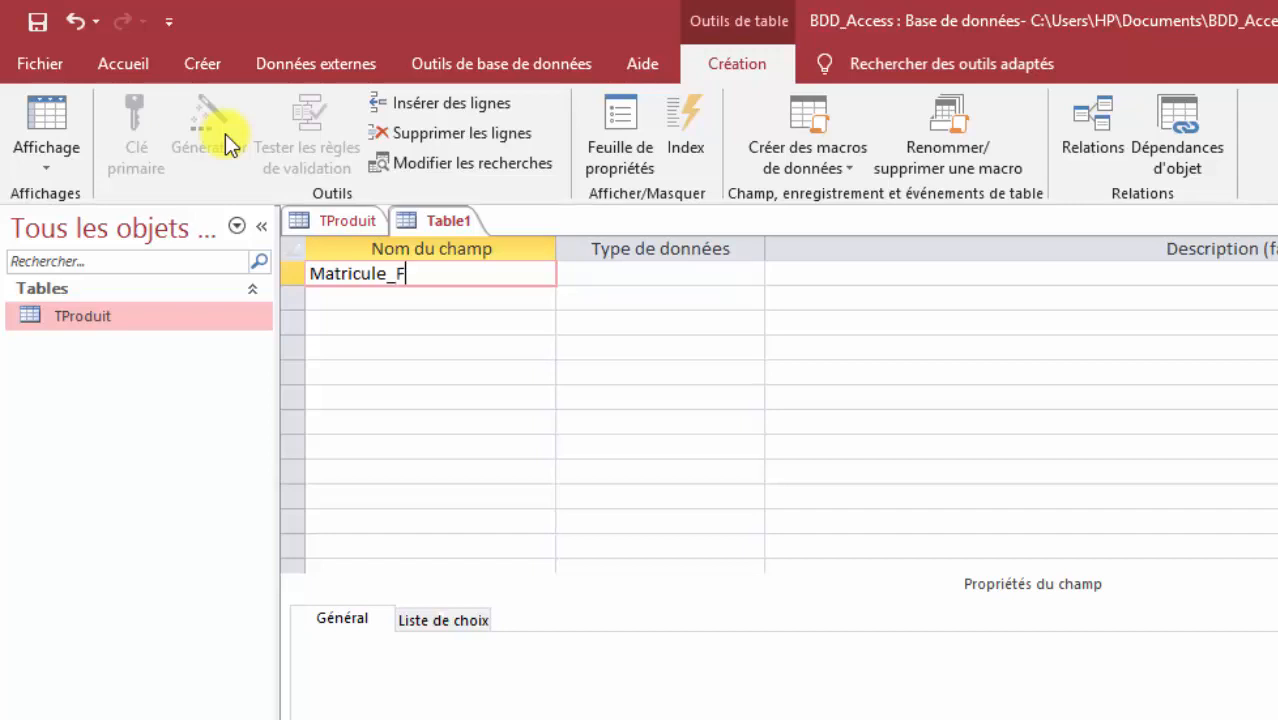
text(ournisseur)
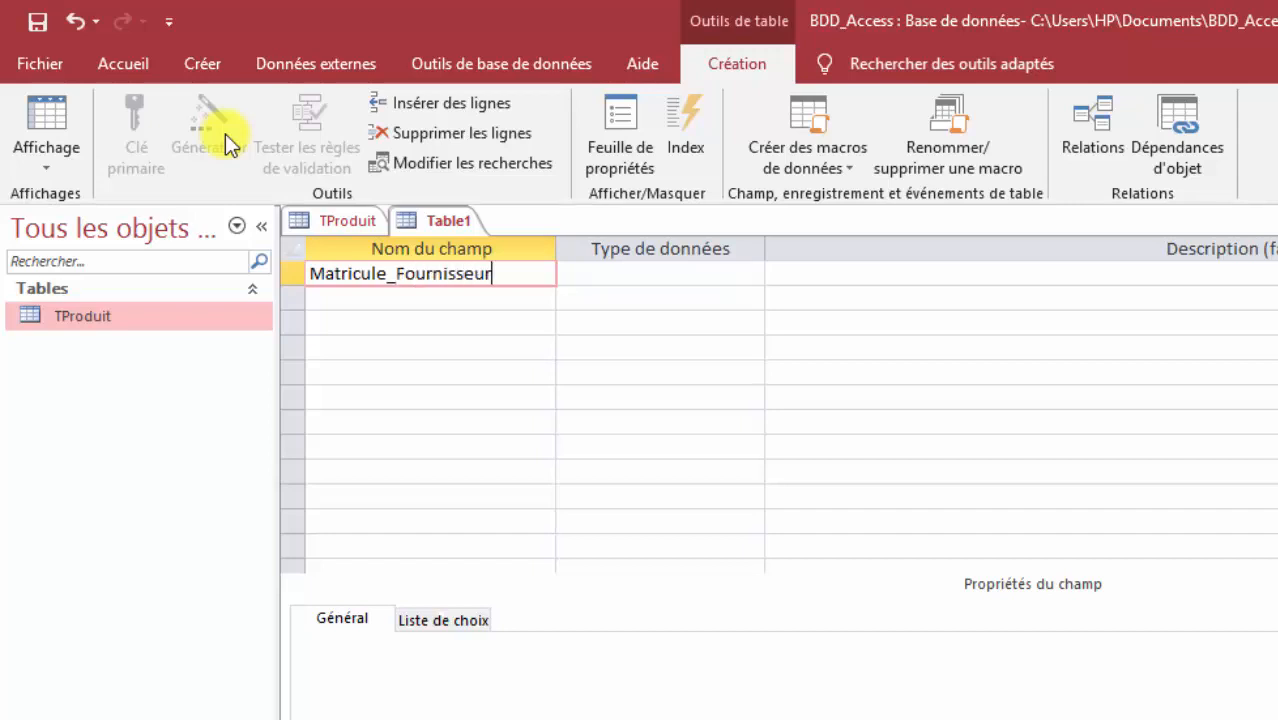
Step: Set the Matricule_Fournisseur field's data type to Texte court and its field size to 5
click(722, 270)
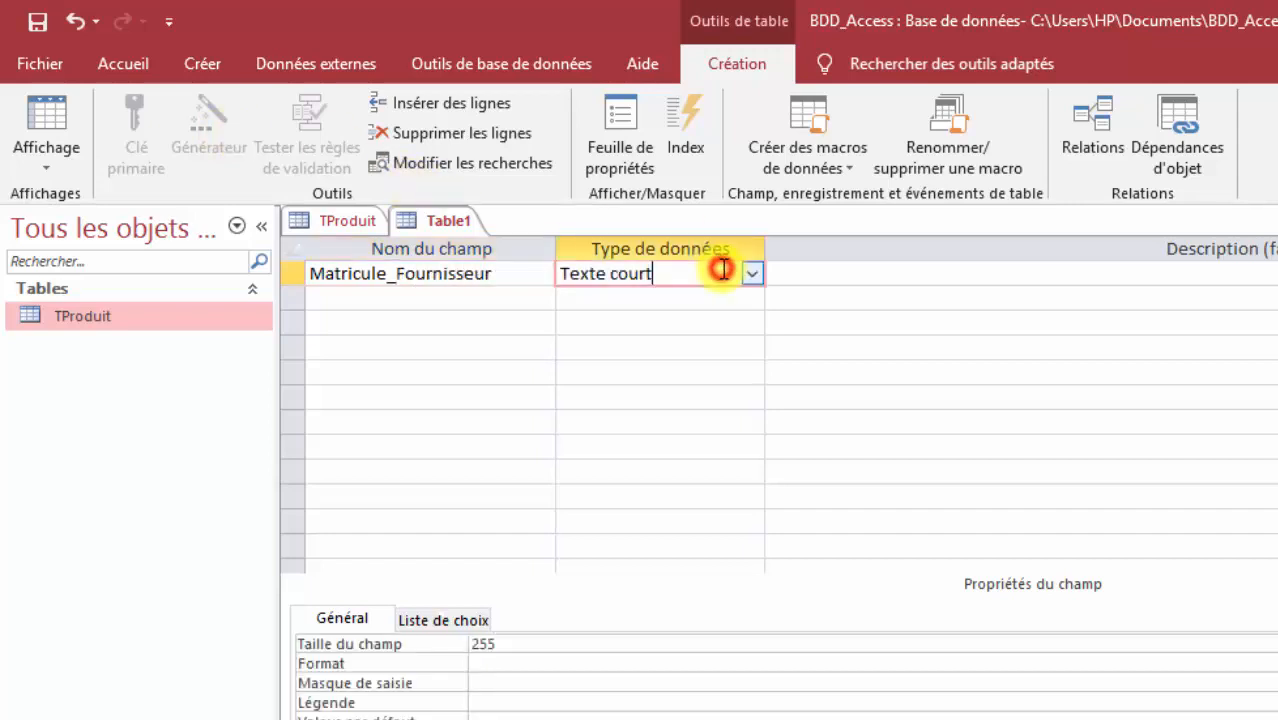
click(751, 272)
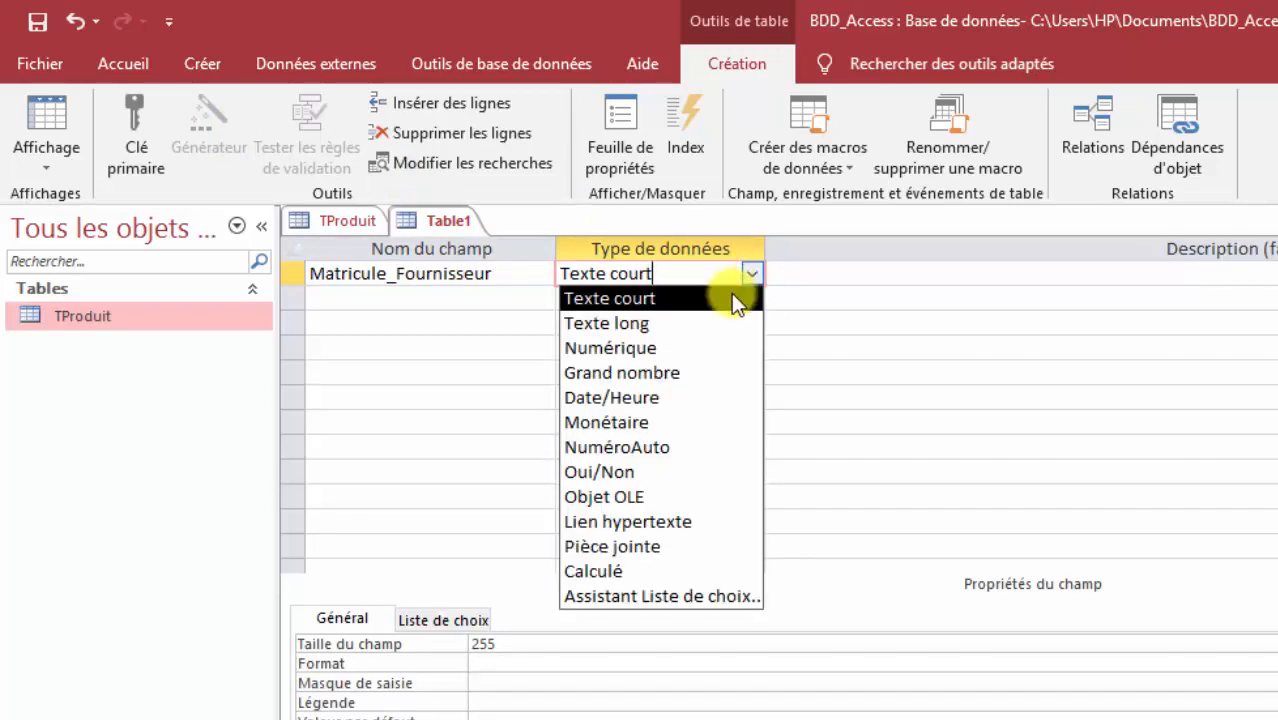
click(728, 297)
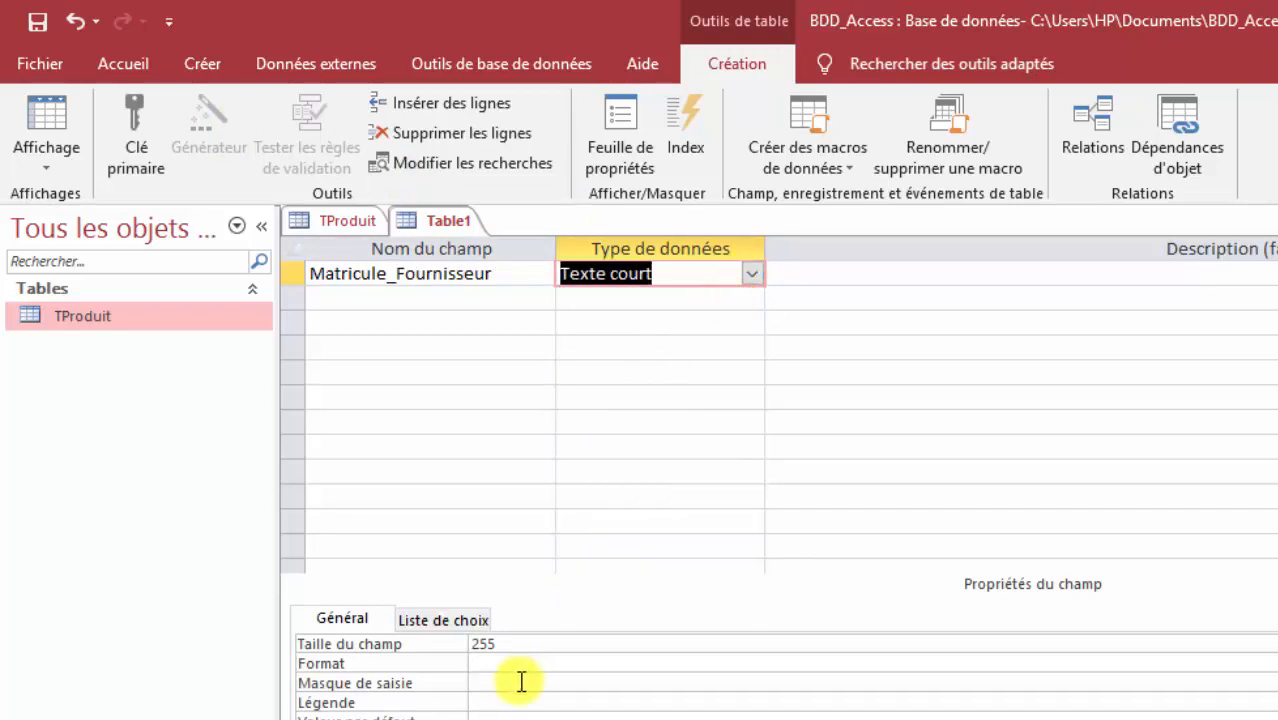
click(526, 648)
key(BackSpace)
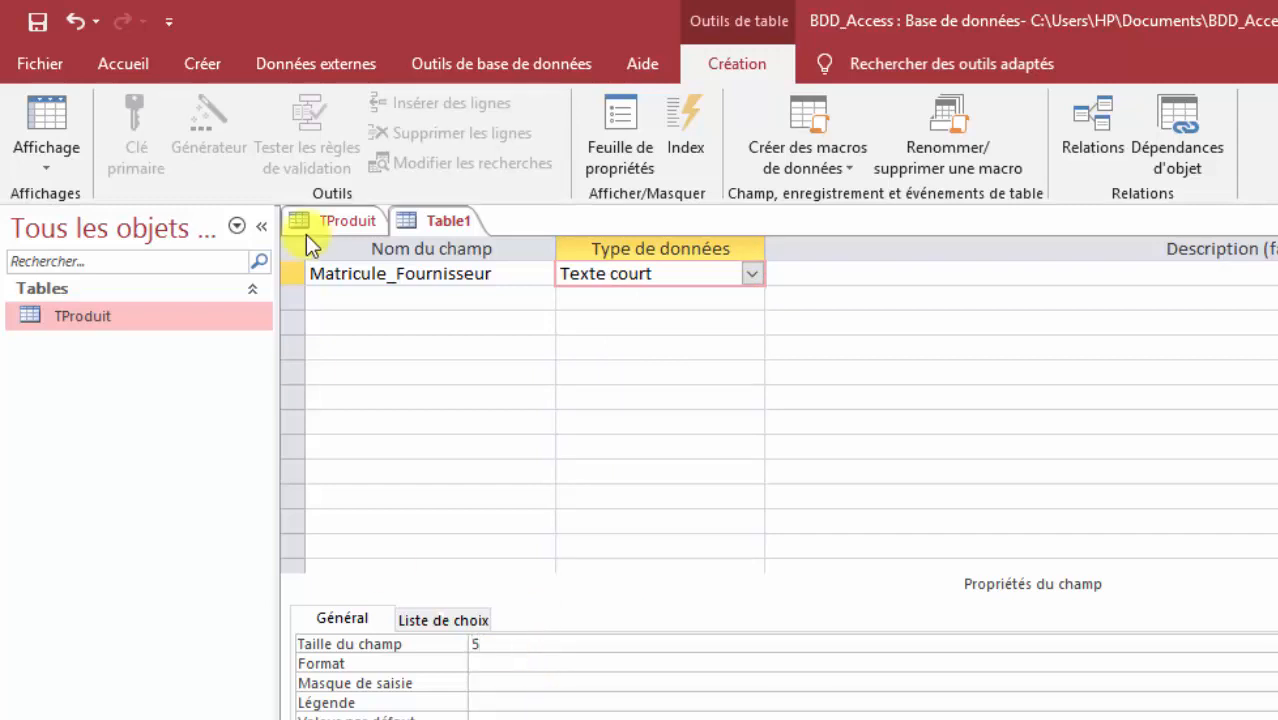
Step: Add a Raison_Social field of type Texte court with a field size of 30 below Matricule_Fournisseur
click(331, 306)
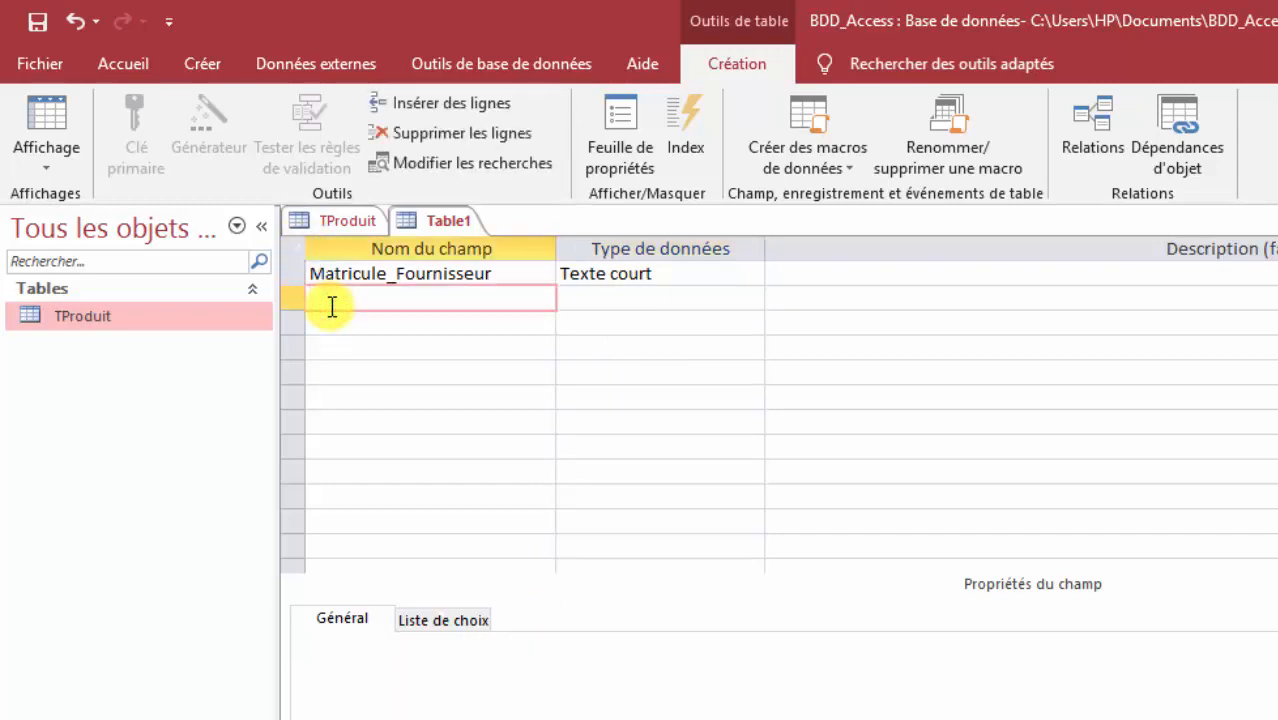
text(Raison_Social)
click(582, 297)
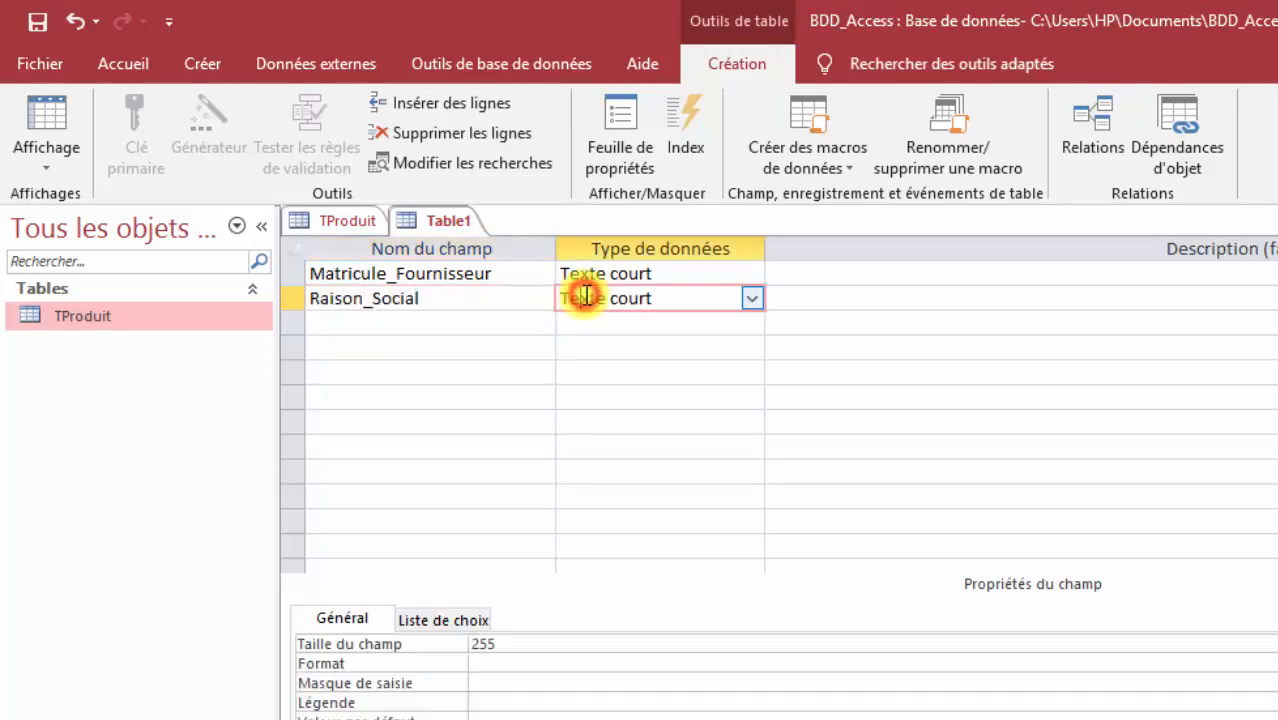
click(751, 299)
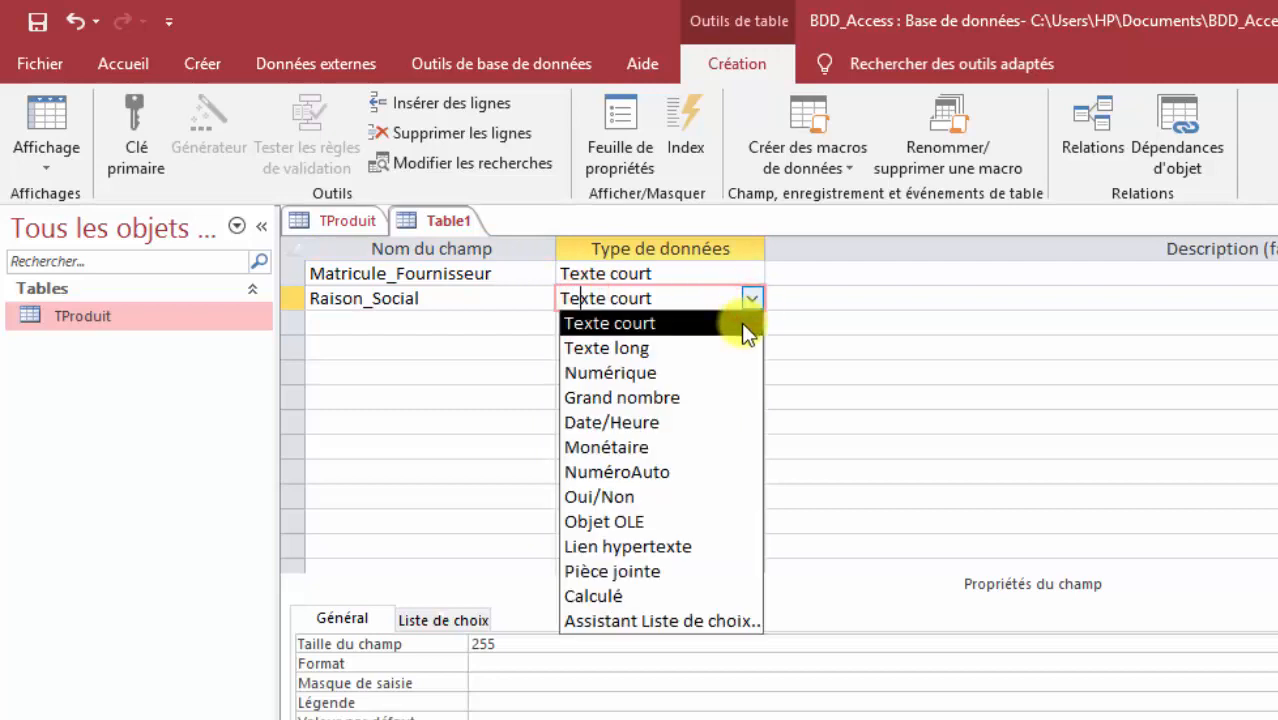
click(741, 322)
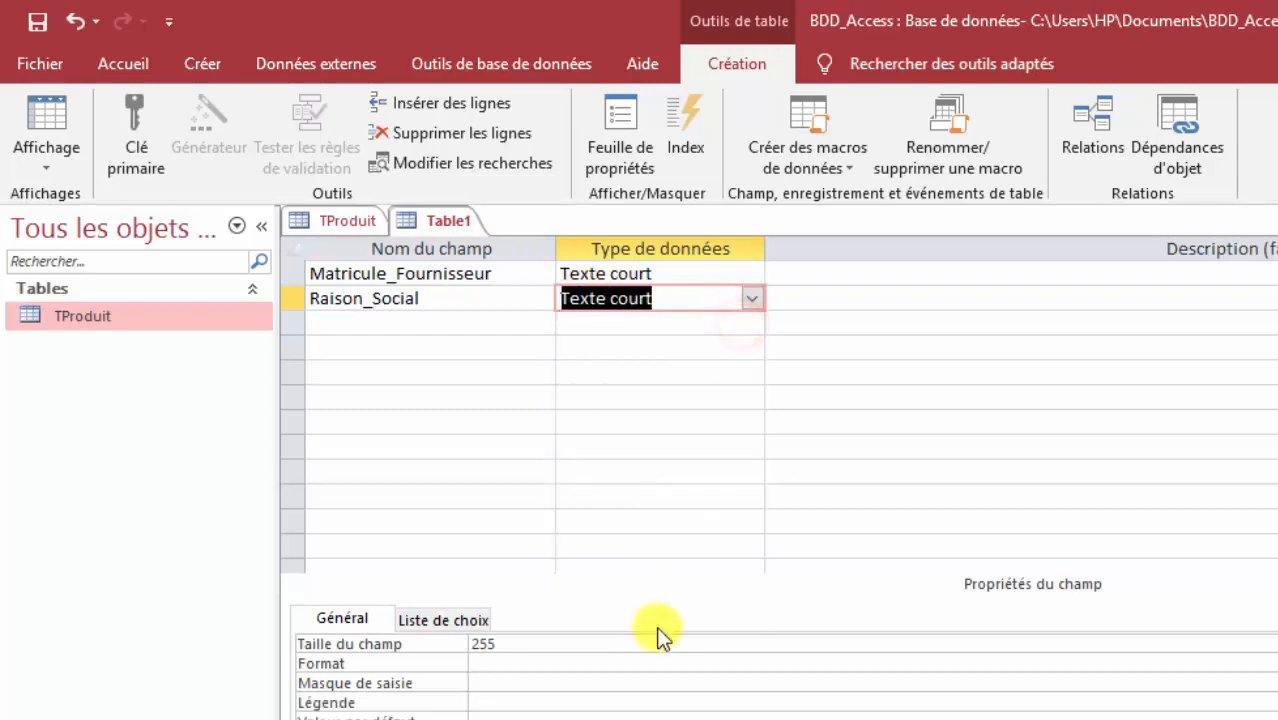
click(615, 650)
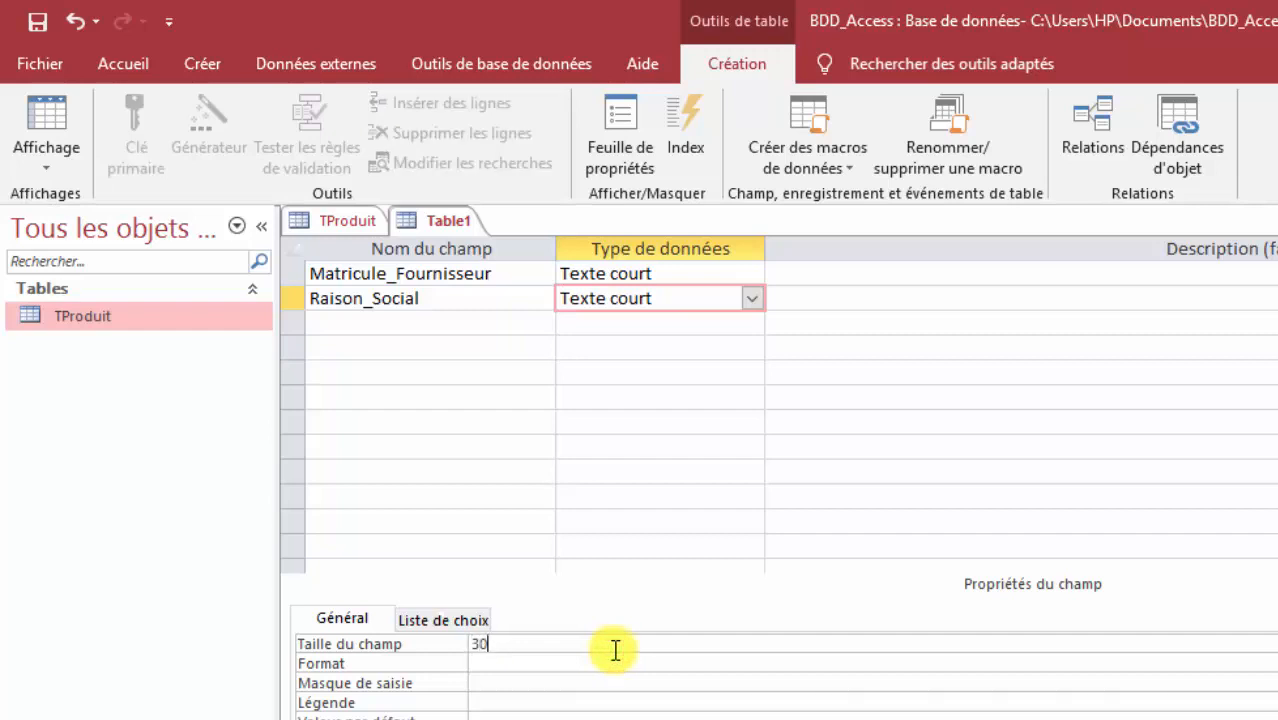
Step: Add an Adresse_Social field of type Texte court with a field size of 50 below Raison_Social
click(472, 332)
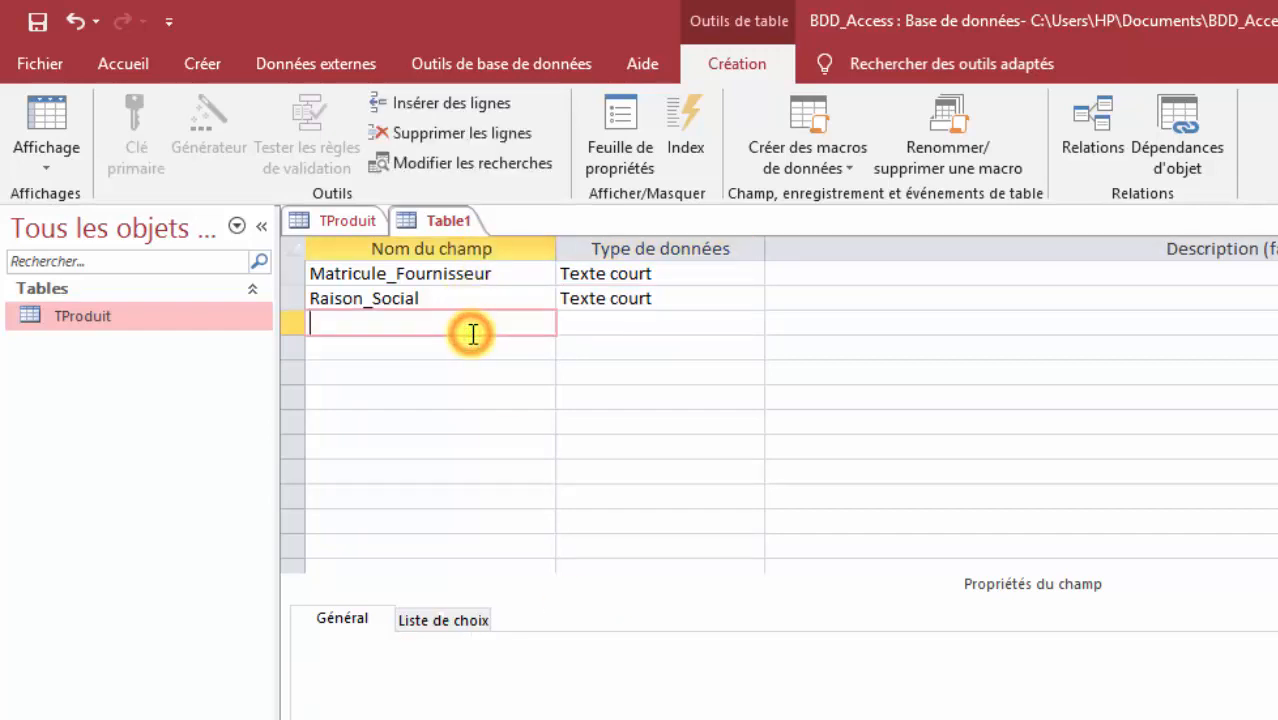
text(Adresse)
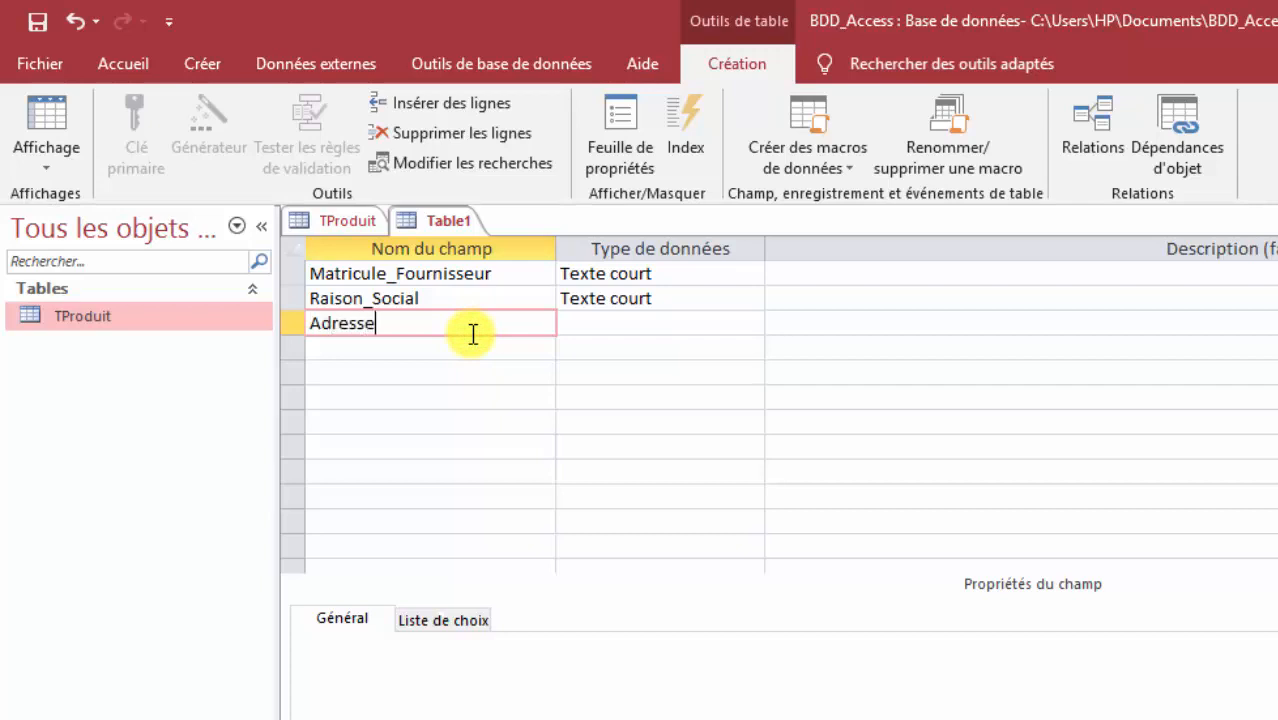
text(_Social)
click(581, 323)
click(755, 329)
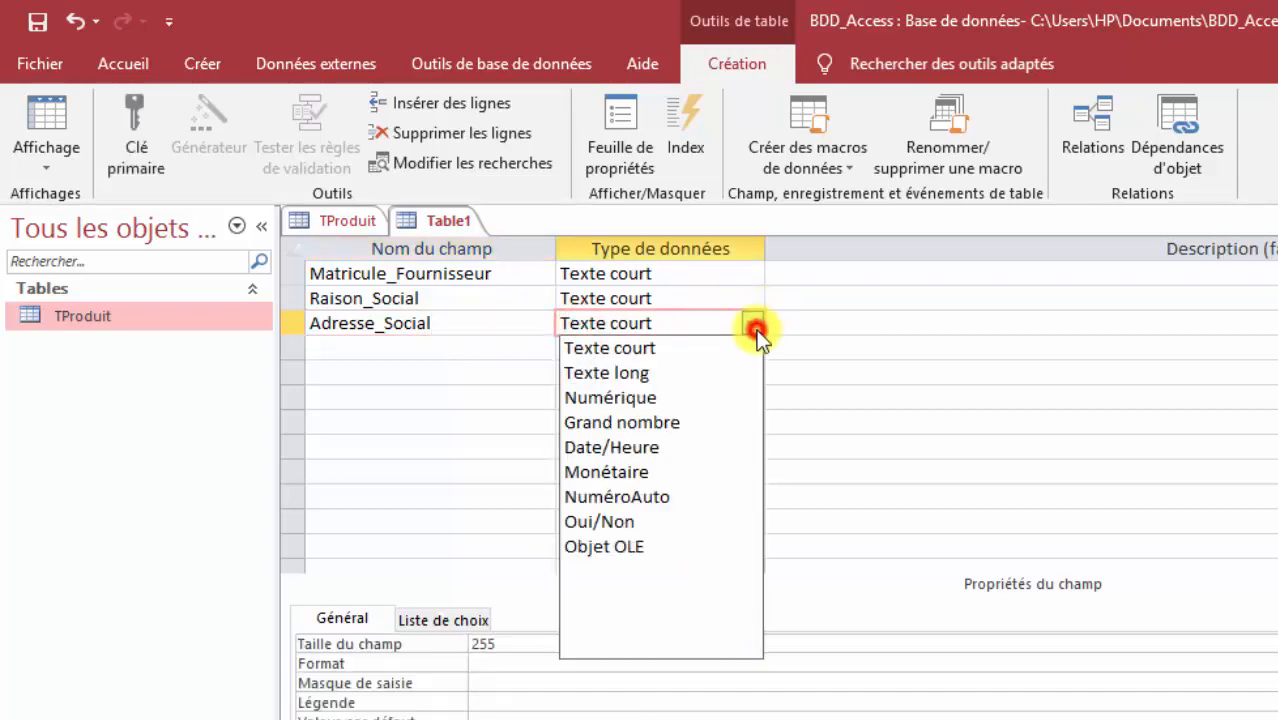
click(741, 344)
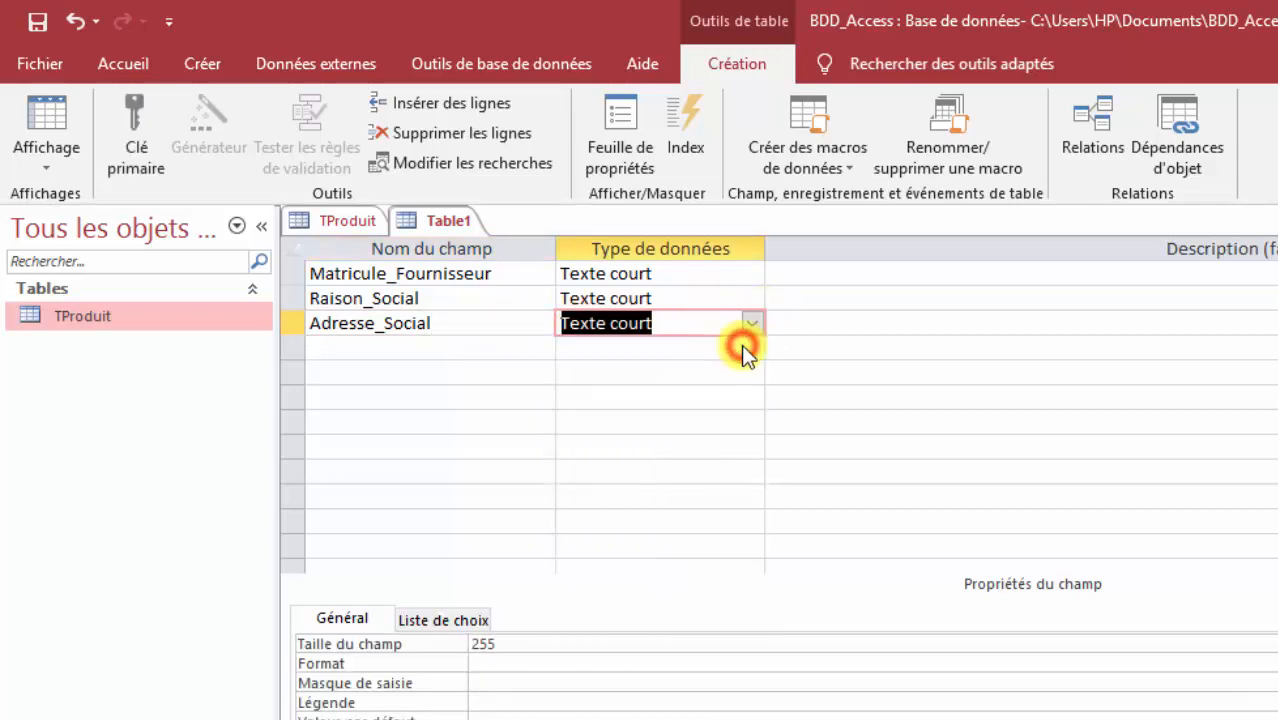
click(618, 643)
key(BackSpace)
key(BackSpace)
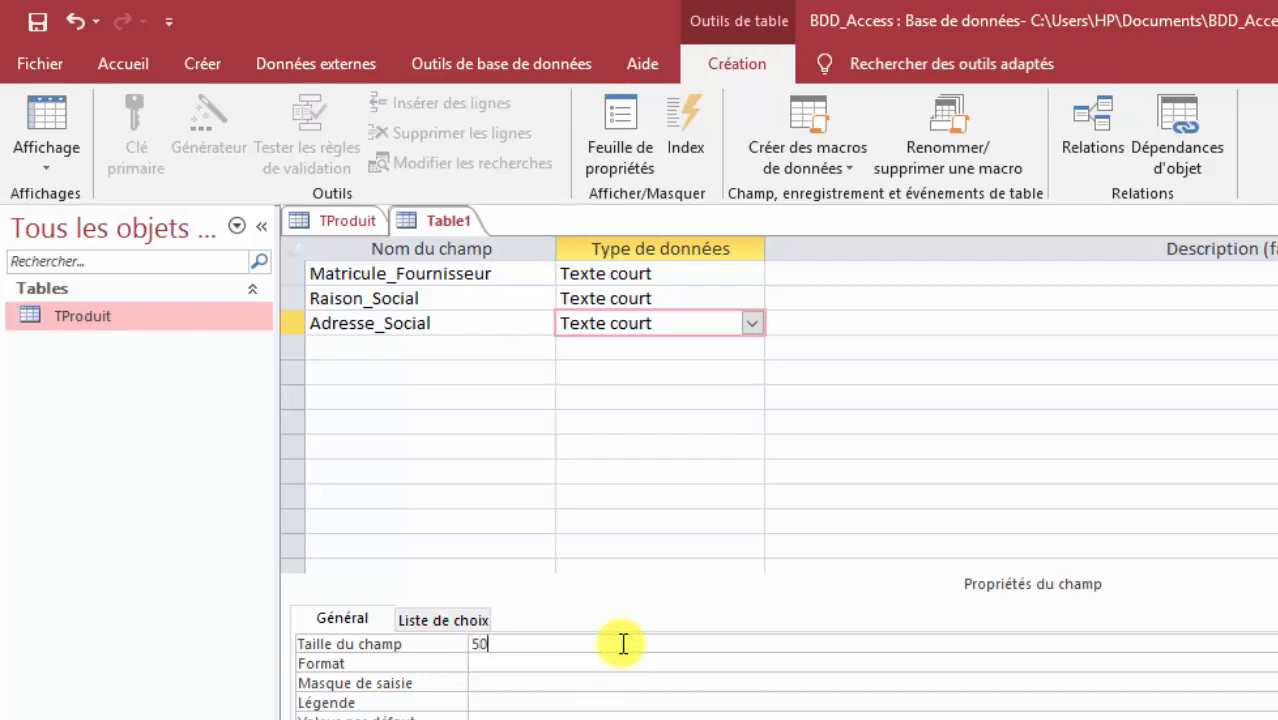
Step: Set Matricule_Fournisseur as the primary key and save the table as TFournisseur
click(302, 273)
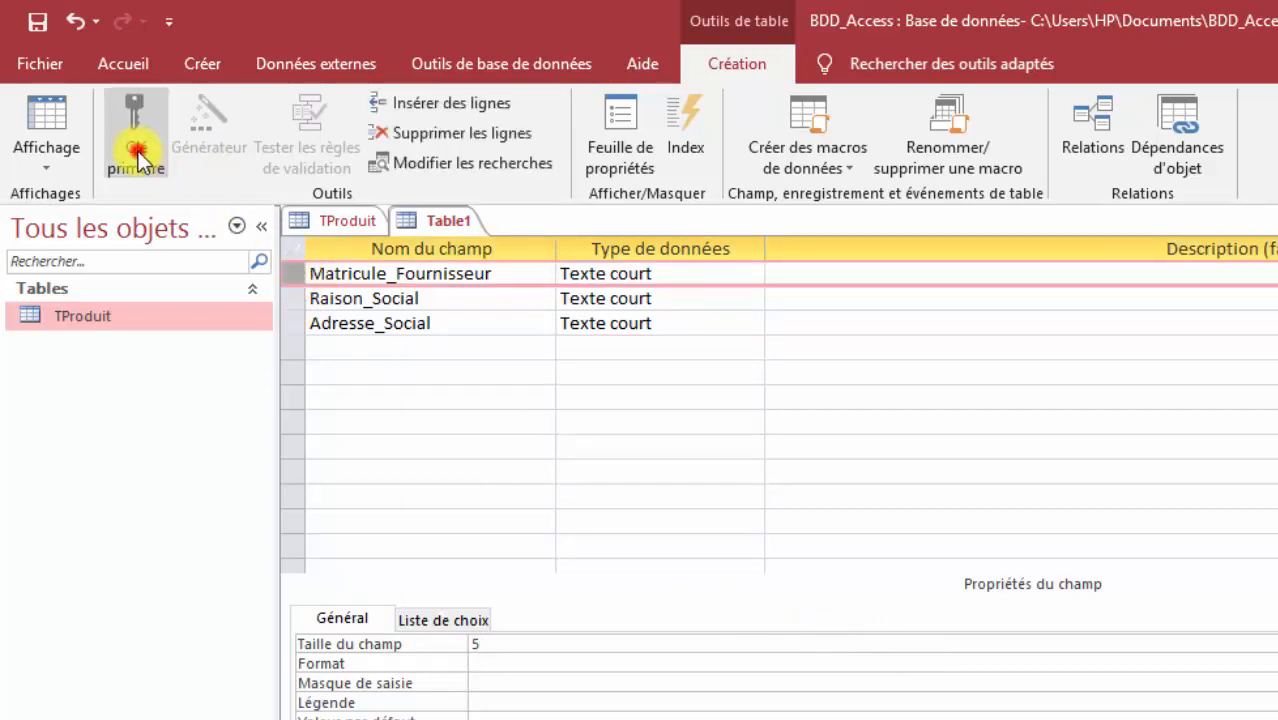
click(138, 152)
click(40, 24)
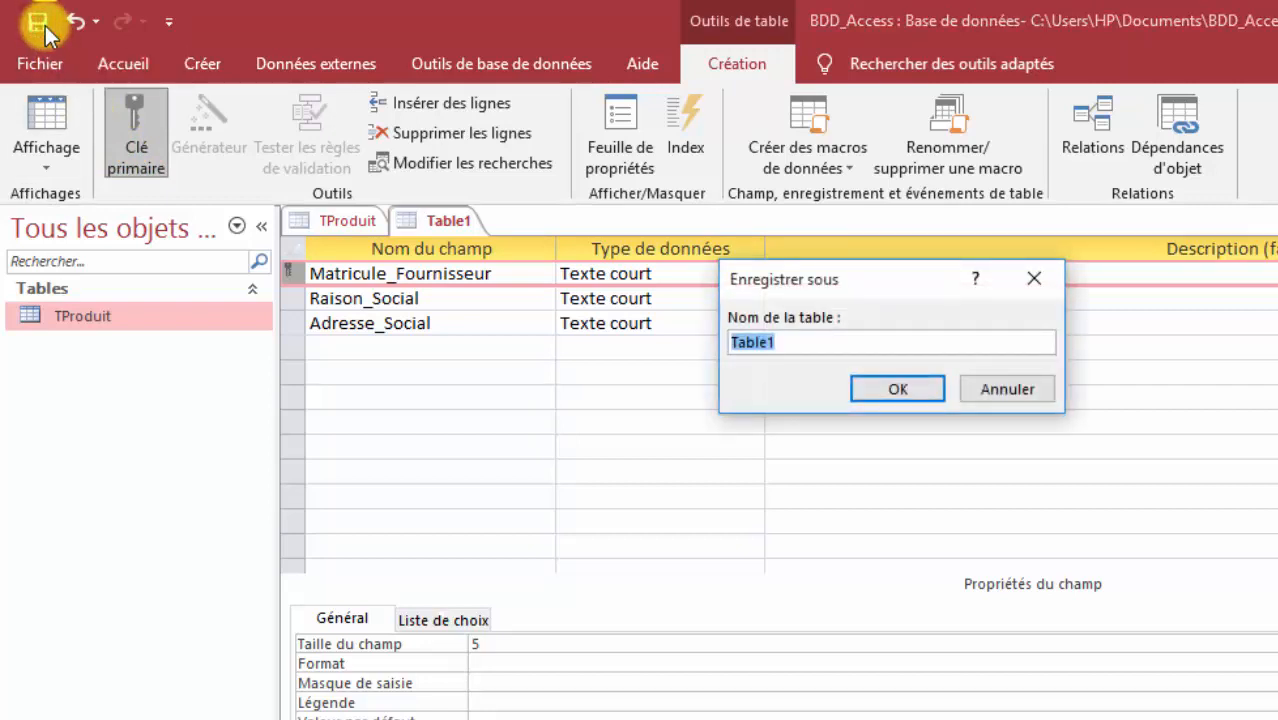
key(Right)
key(BackSpace)
key(BackSpace)
key(BackSpace)
key(BackSpace)
key(BackSpace)
text(Fournisseur)
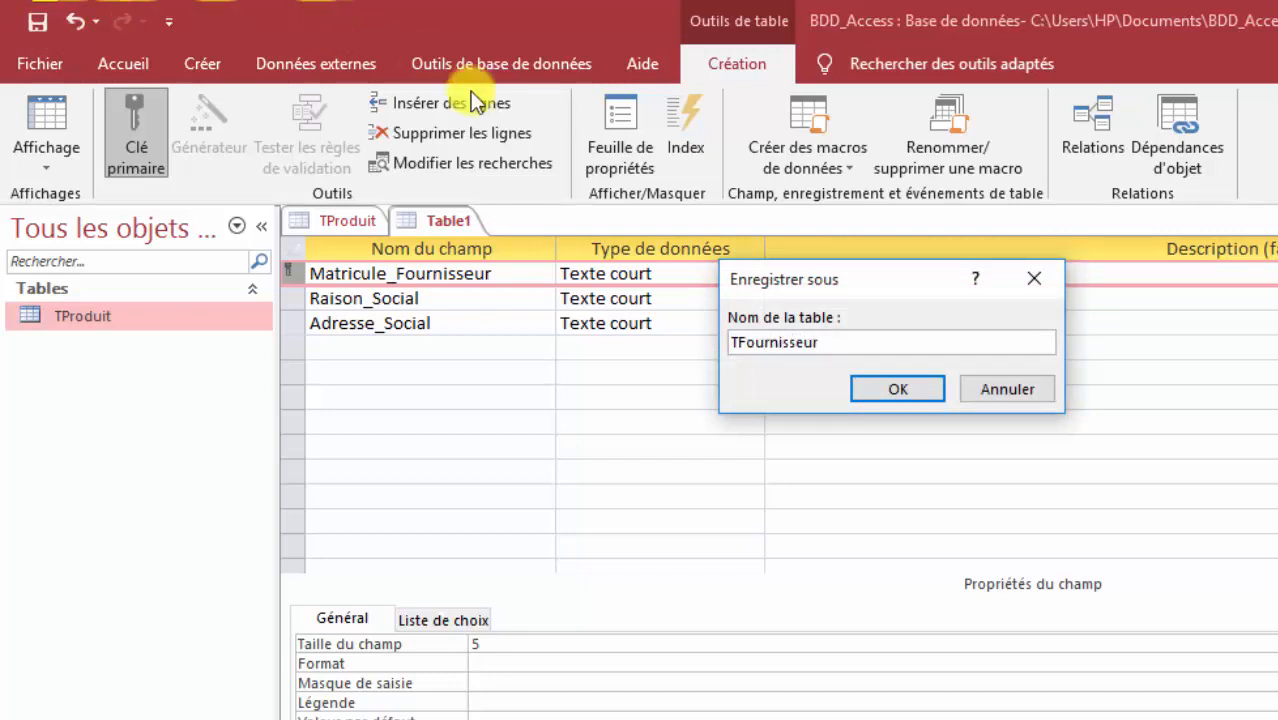
click(906, 390)
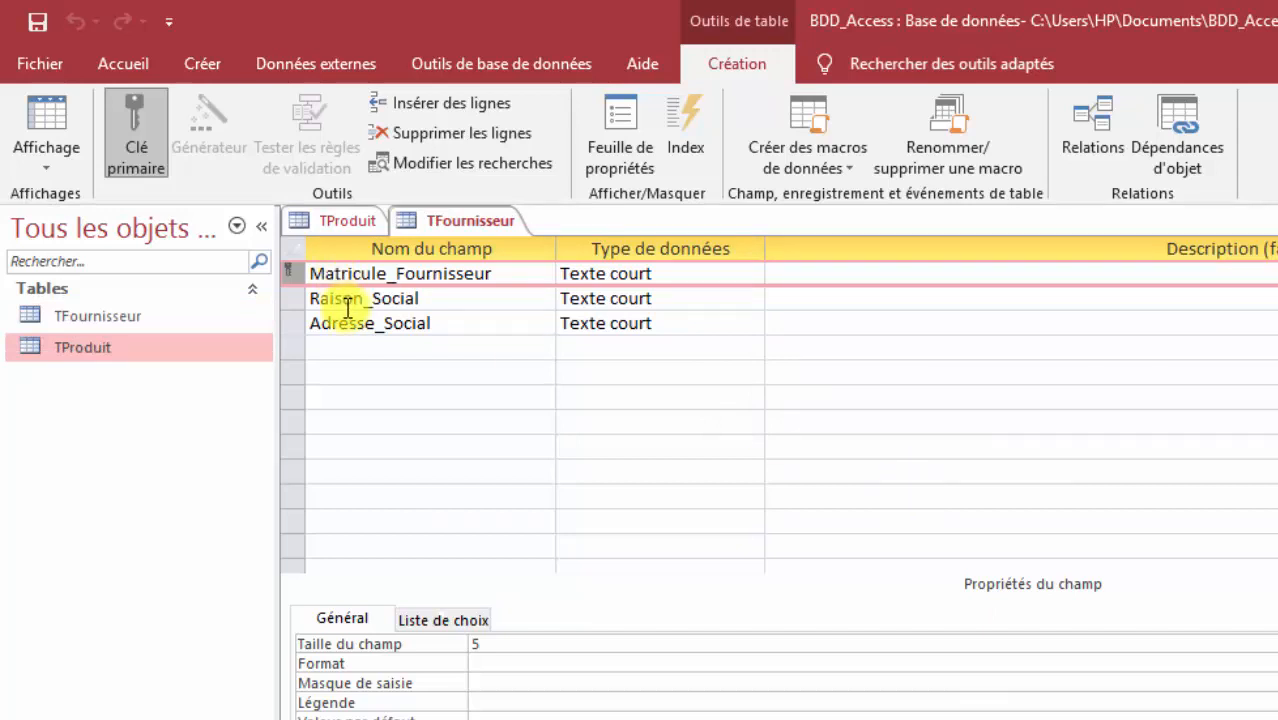
click(38, 28)
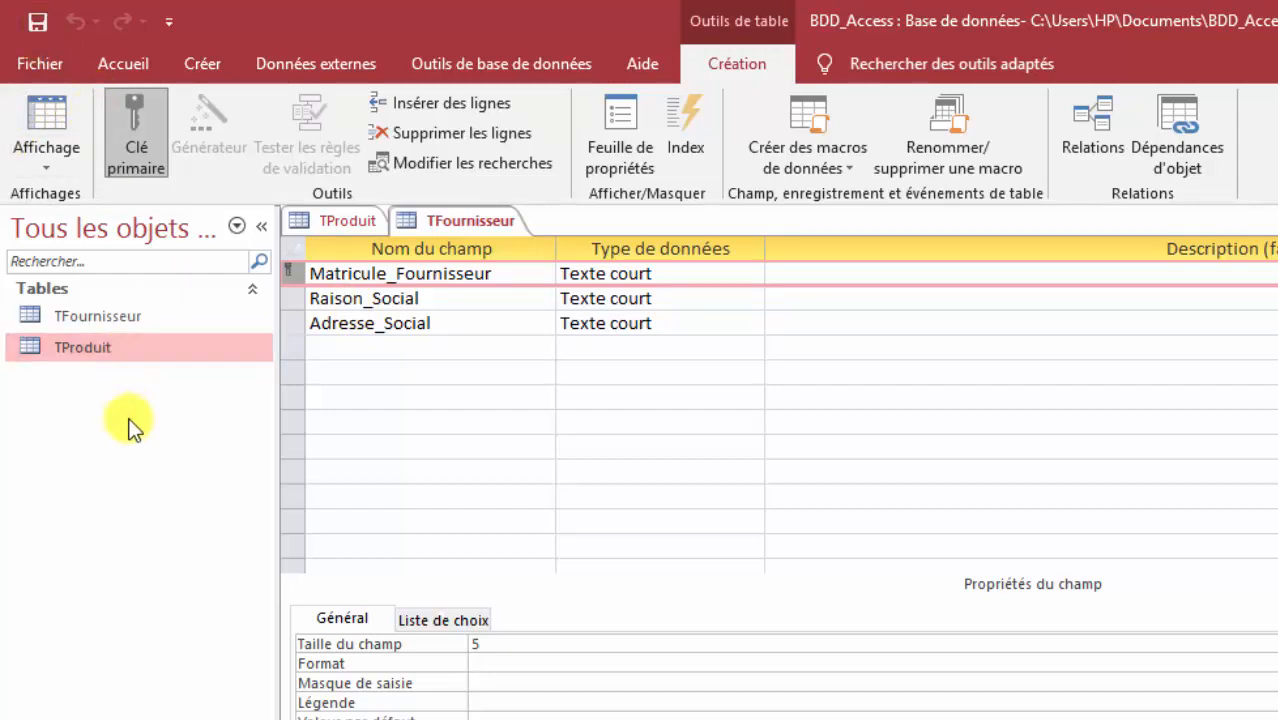
Step: Create another table in design view with a first field named Num_BC
click(215, 68)
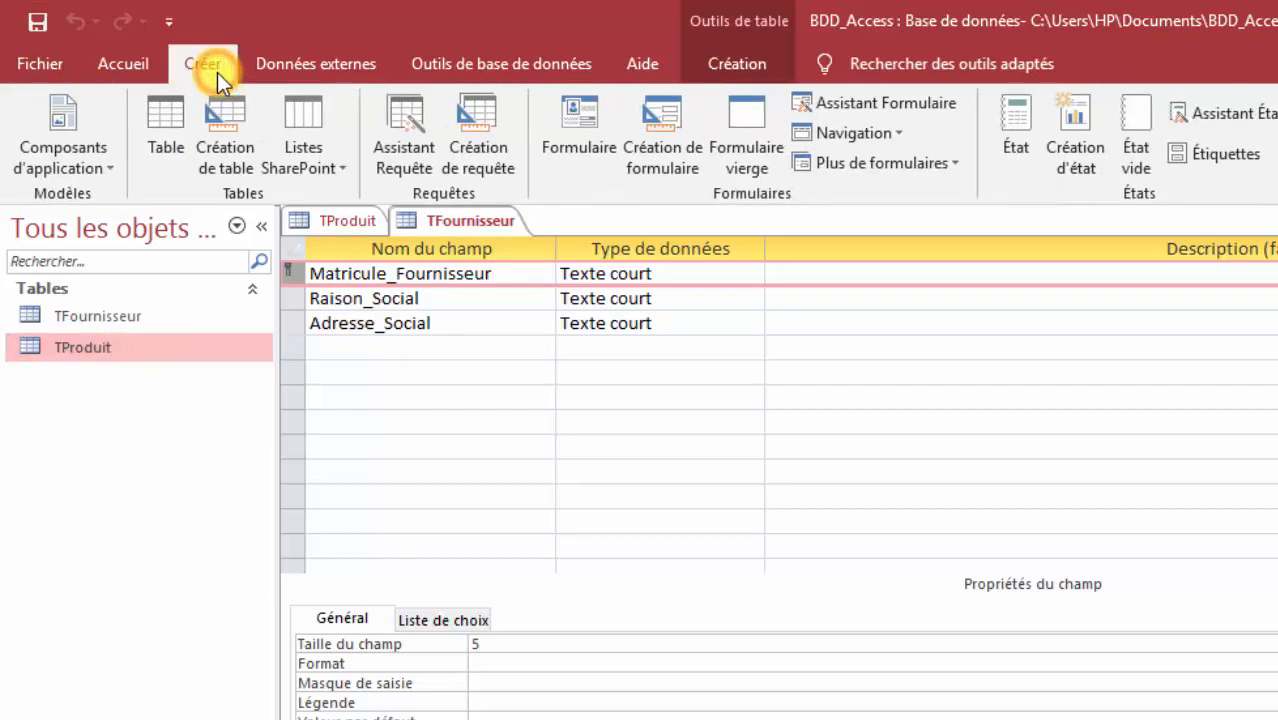
click(213, 115)
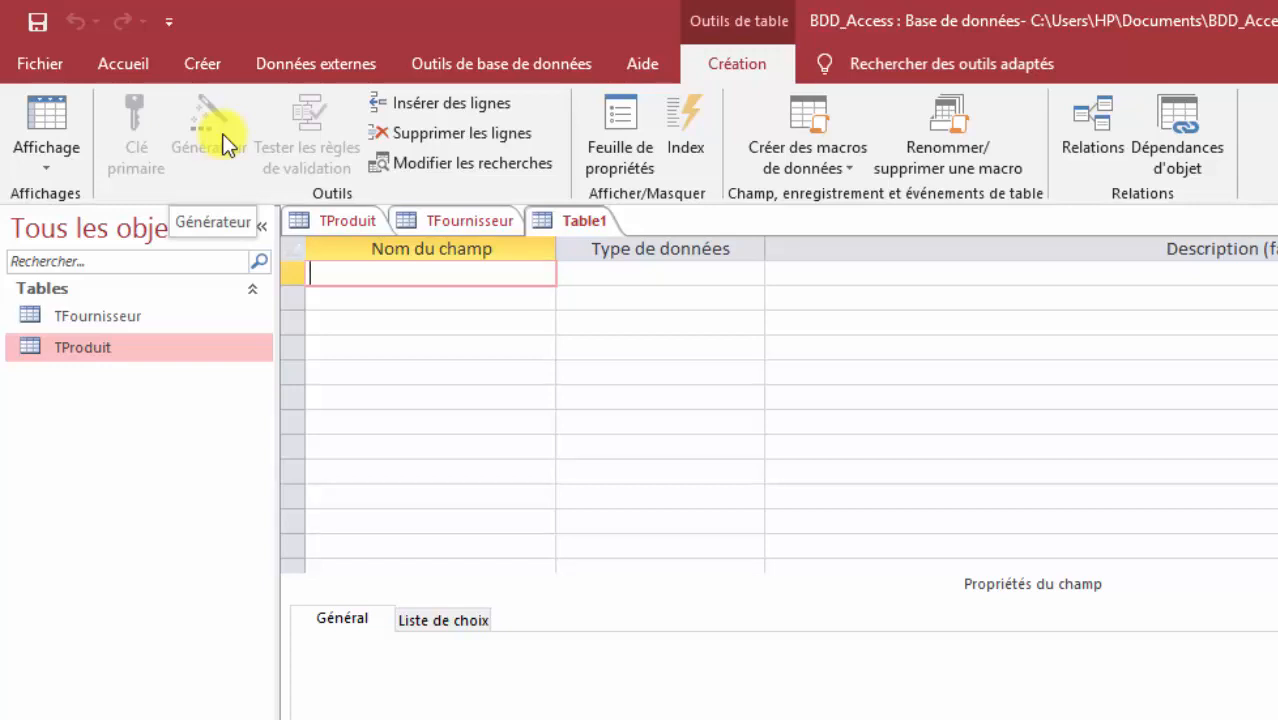
text(Num_)
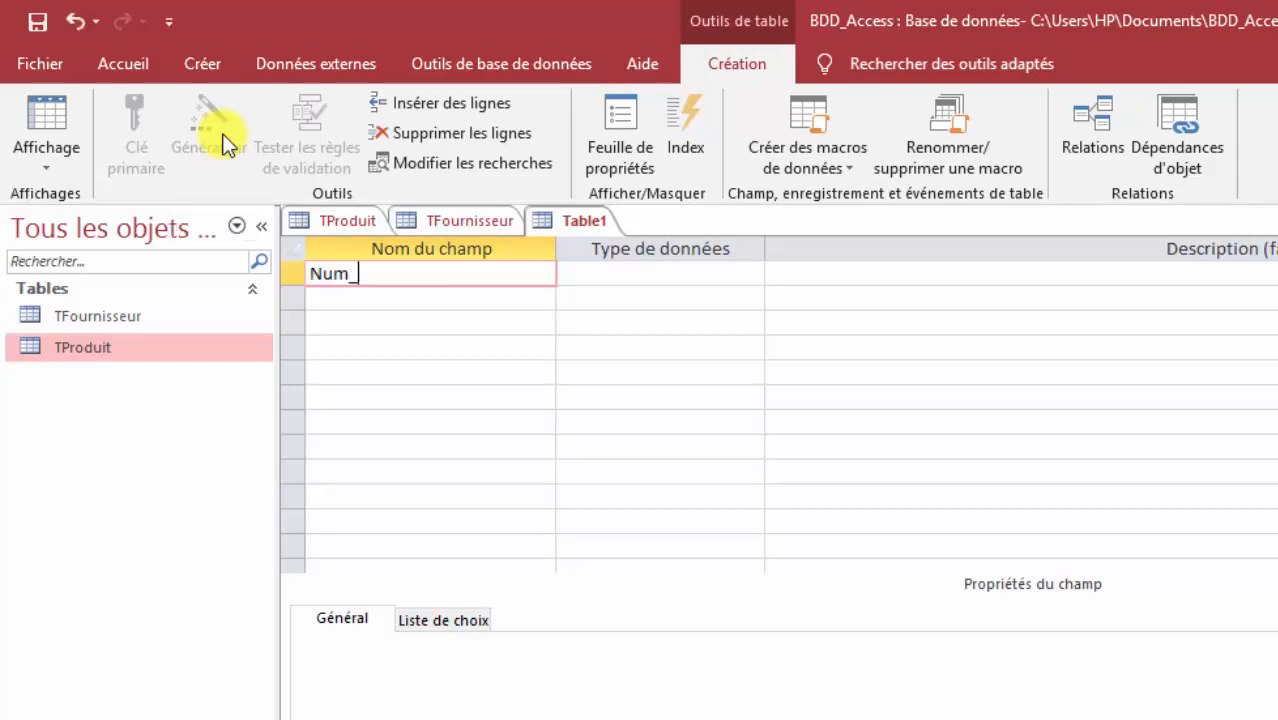
text(BC)
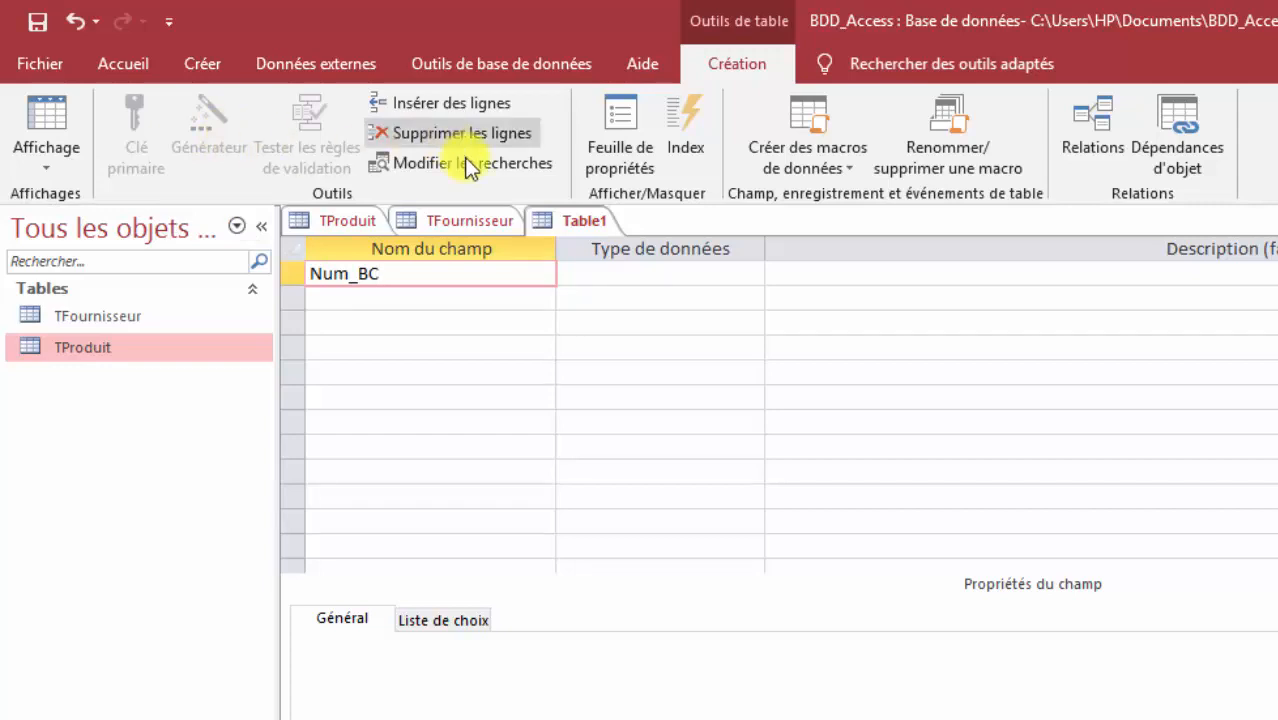
Step: Set the Num_BC field's data type to Texte court and its field size to 5
click(620, 273)
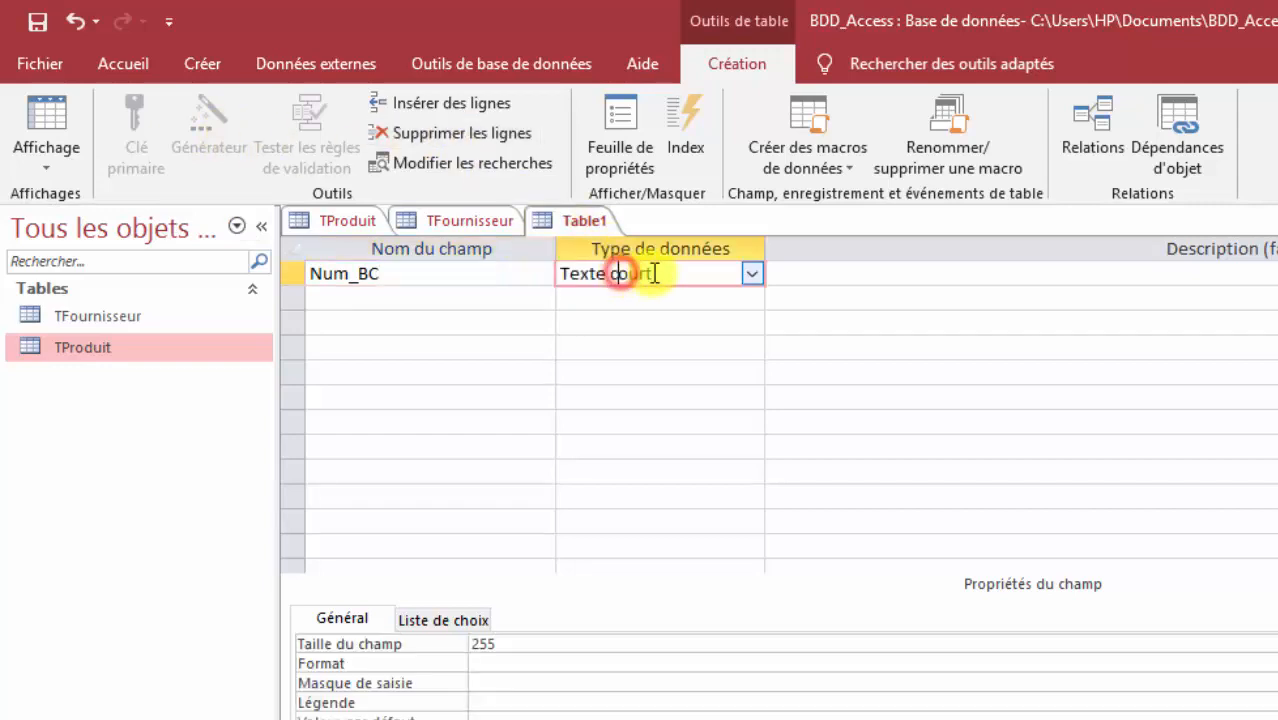
click(749, 276)
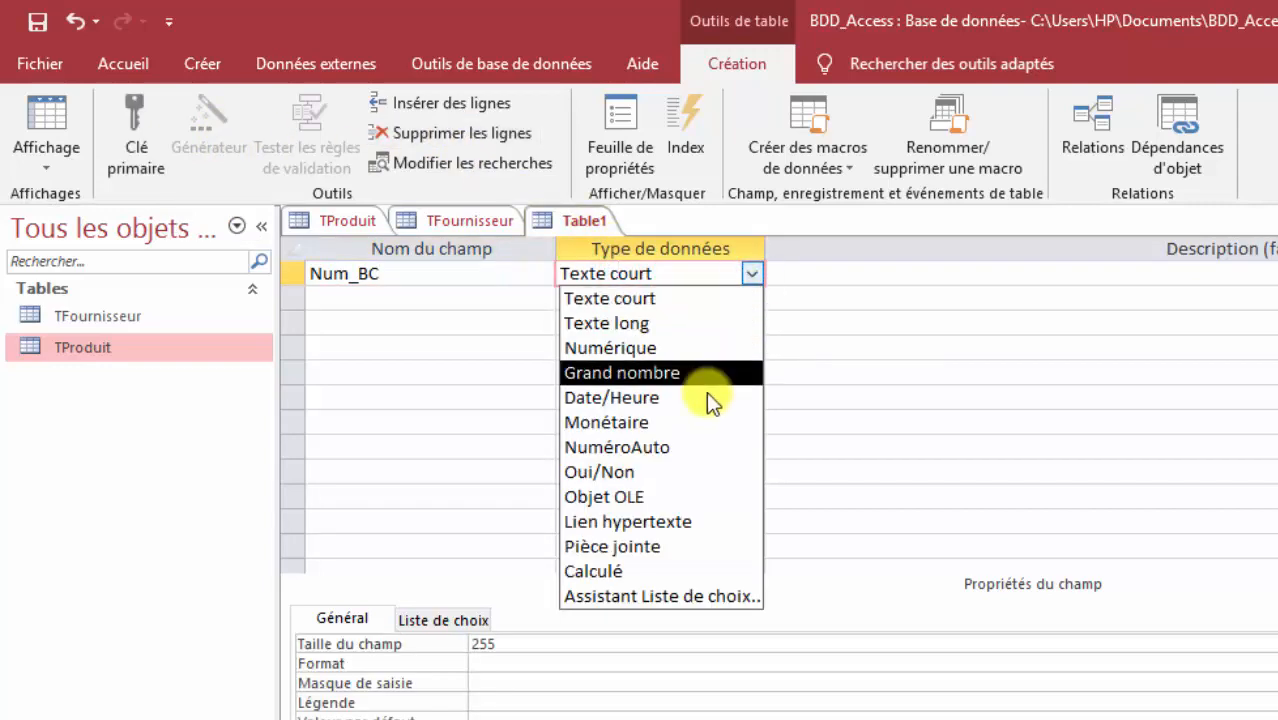
click(722, 303)
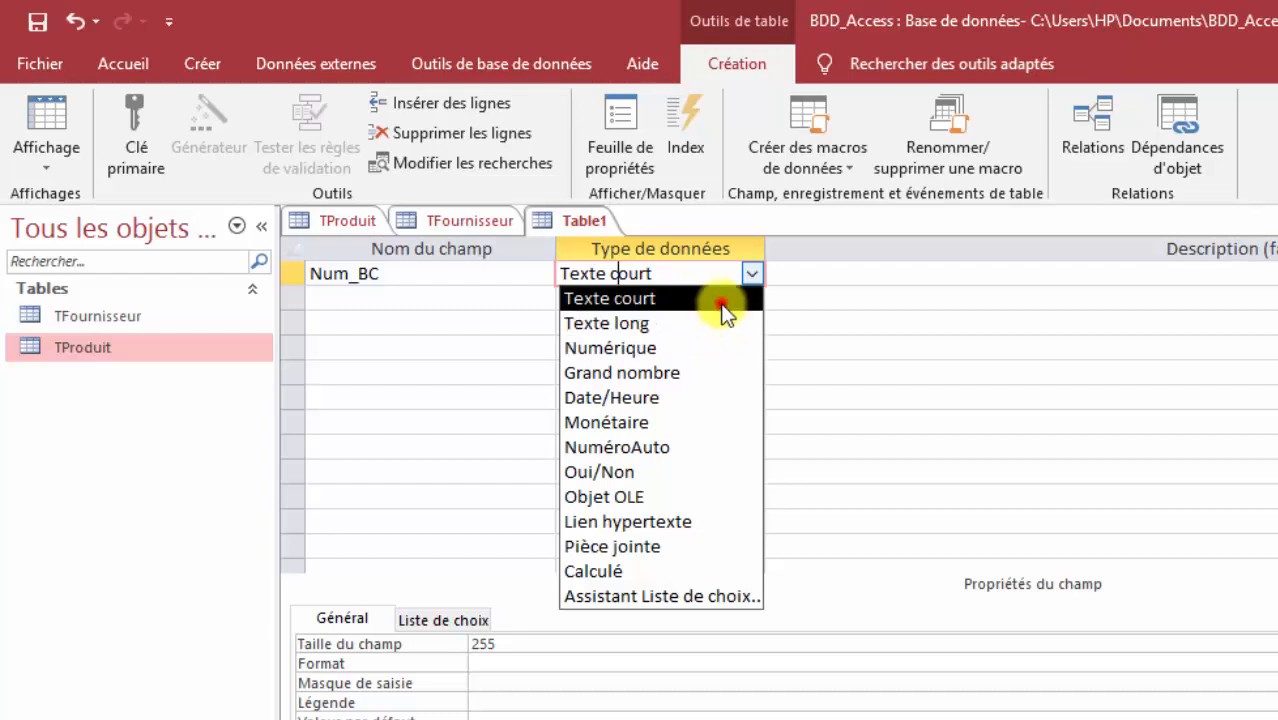
click(604, 643)
key(BackSpace)
key(BackSpace)
key(BackSpace)
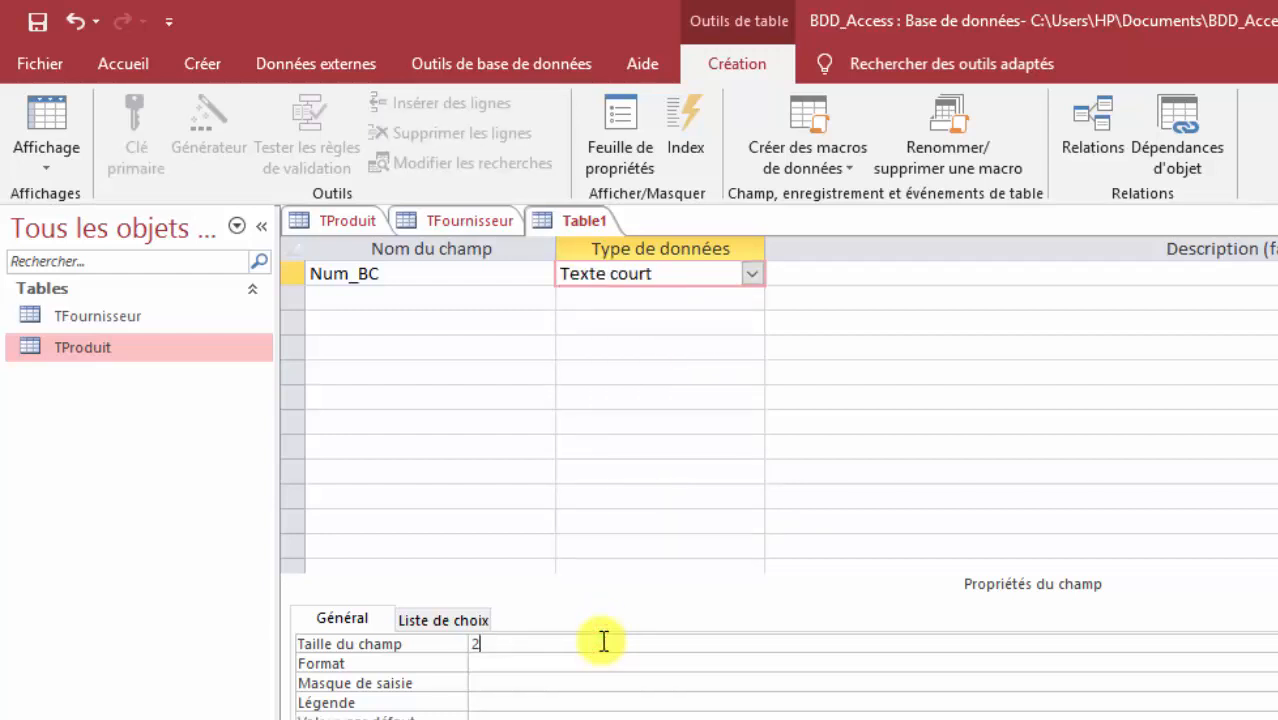
text(5)
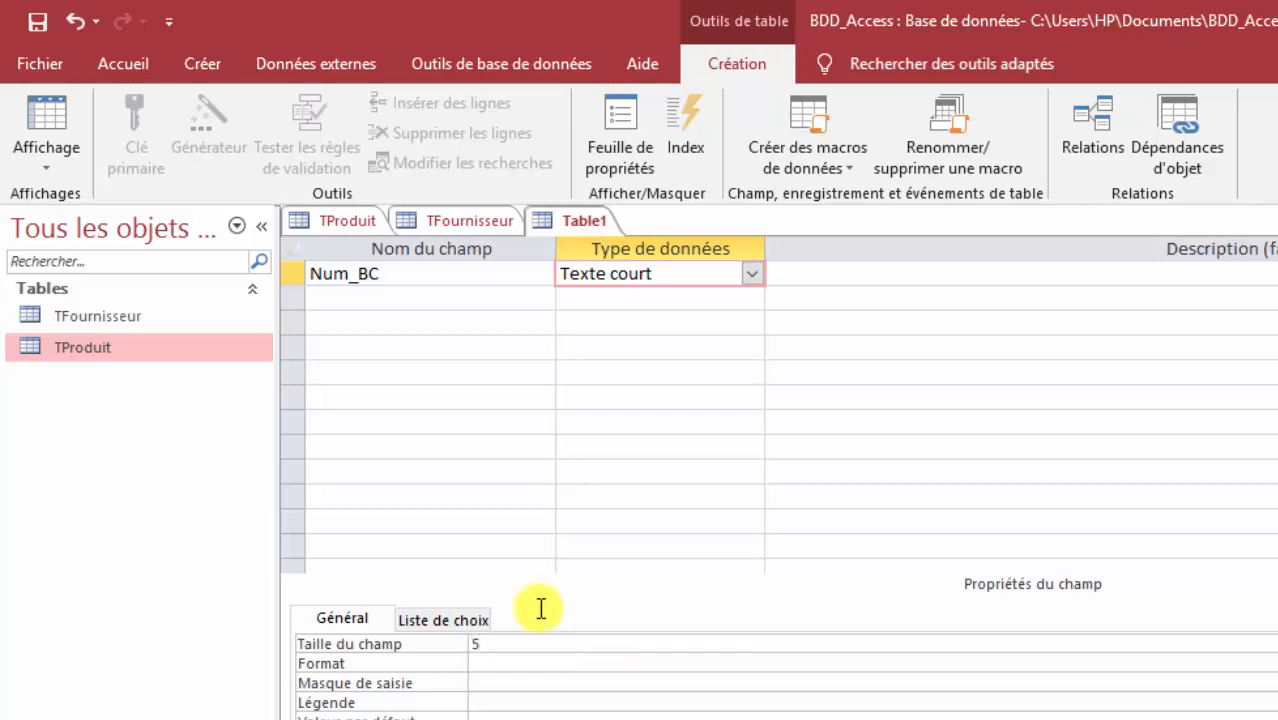
Step: Add a Date_BC field below Num_BC with the Date/Heure data type
click(416, 299)
text(D)
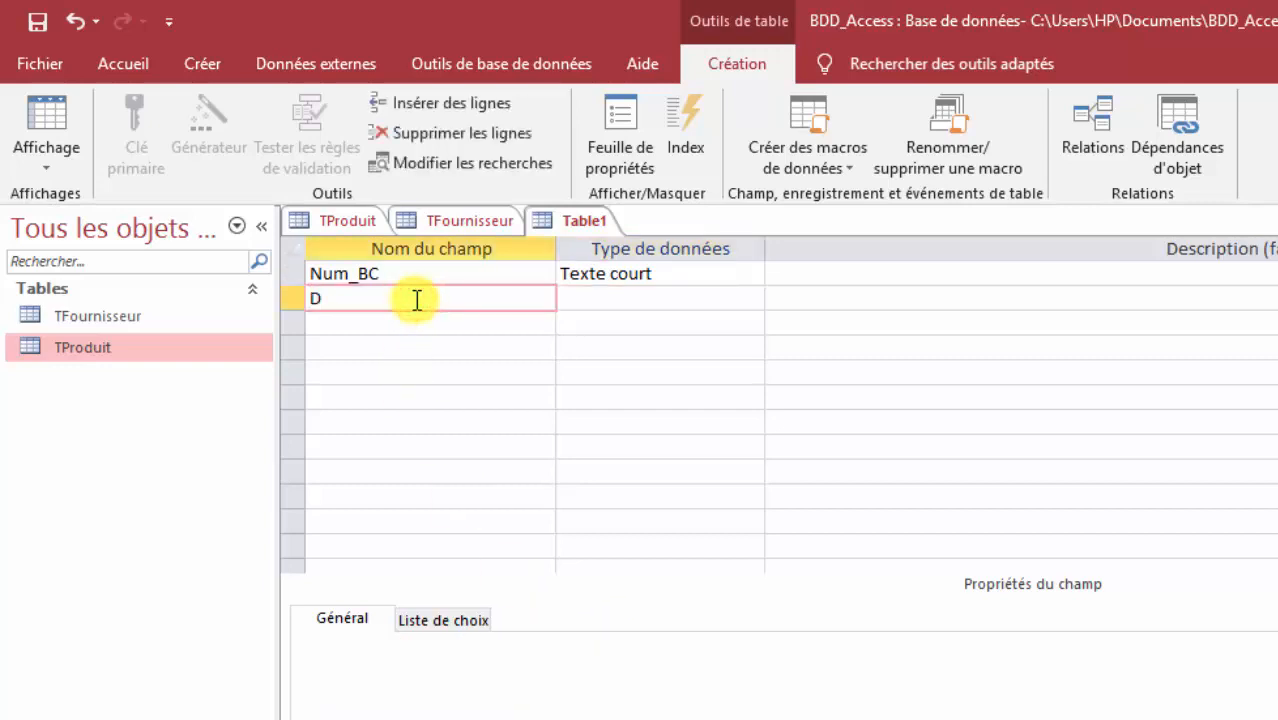
text(ate_BC)
click(612, 303)
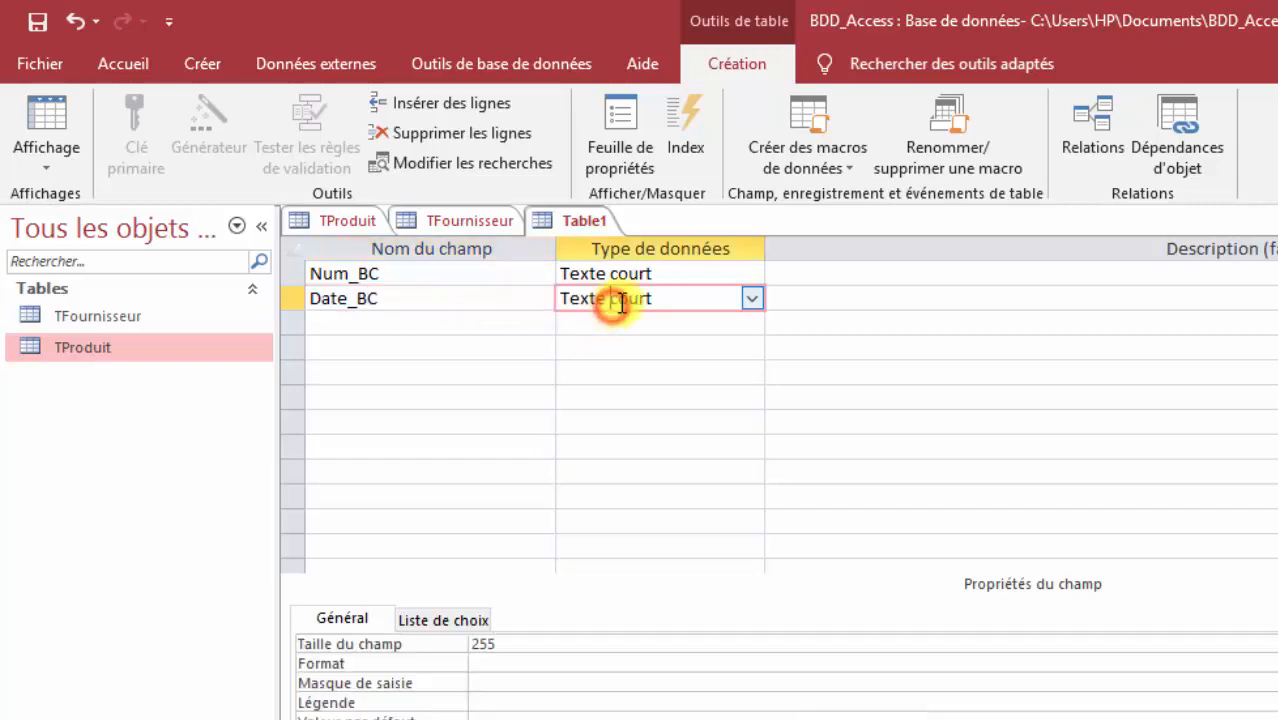
click(752, 299)
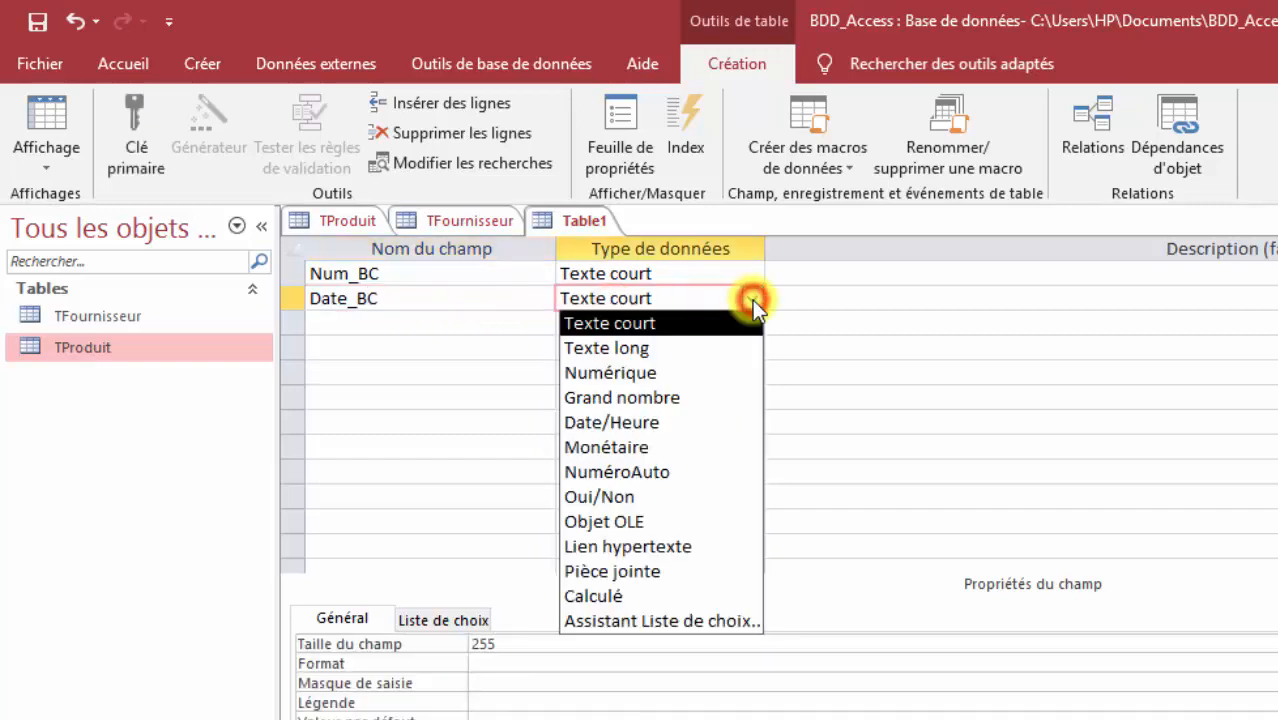
click(711, 424)
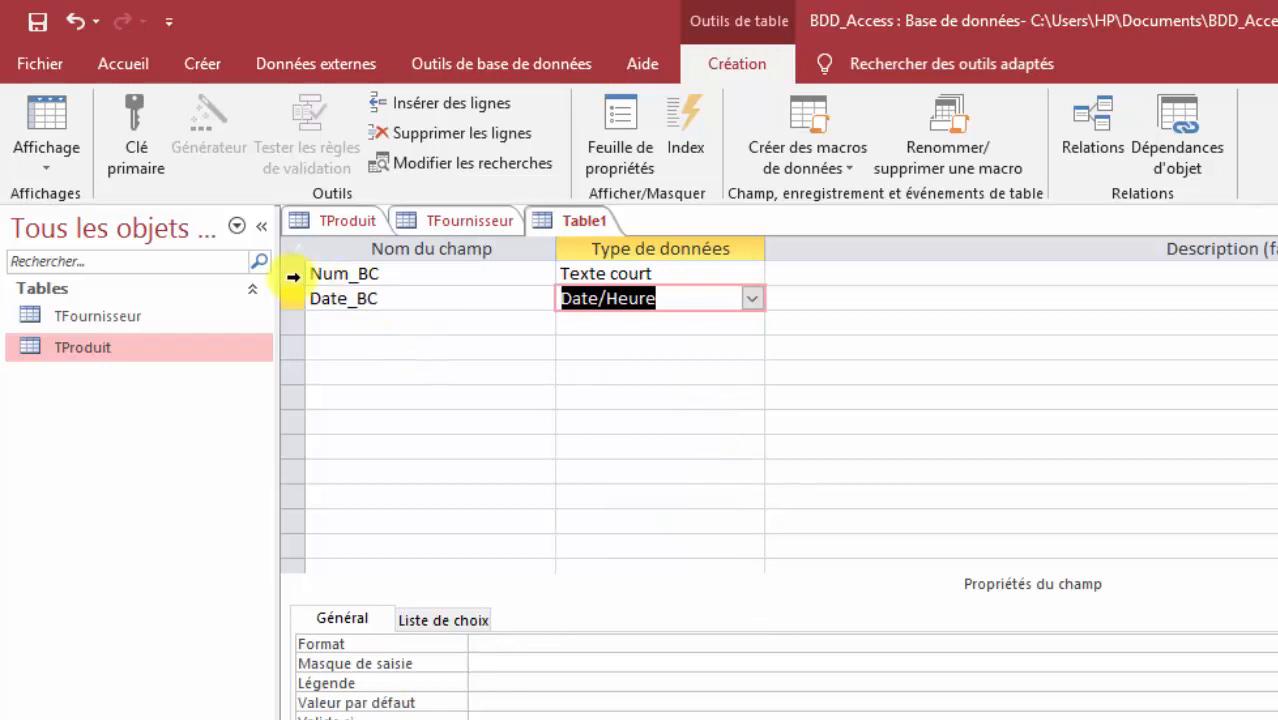
Step: Set Num_BC as the primary key and save the table as TBonCommande
click(293, 273)
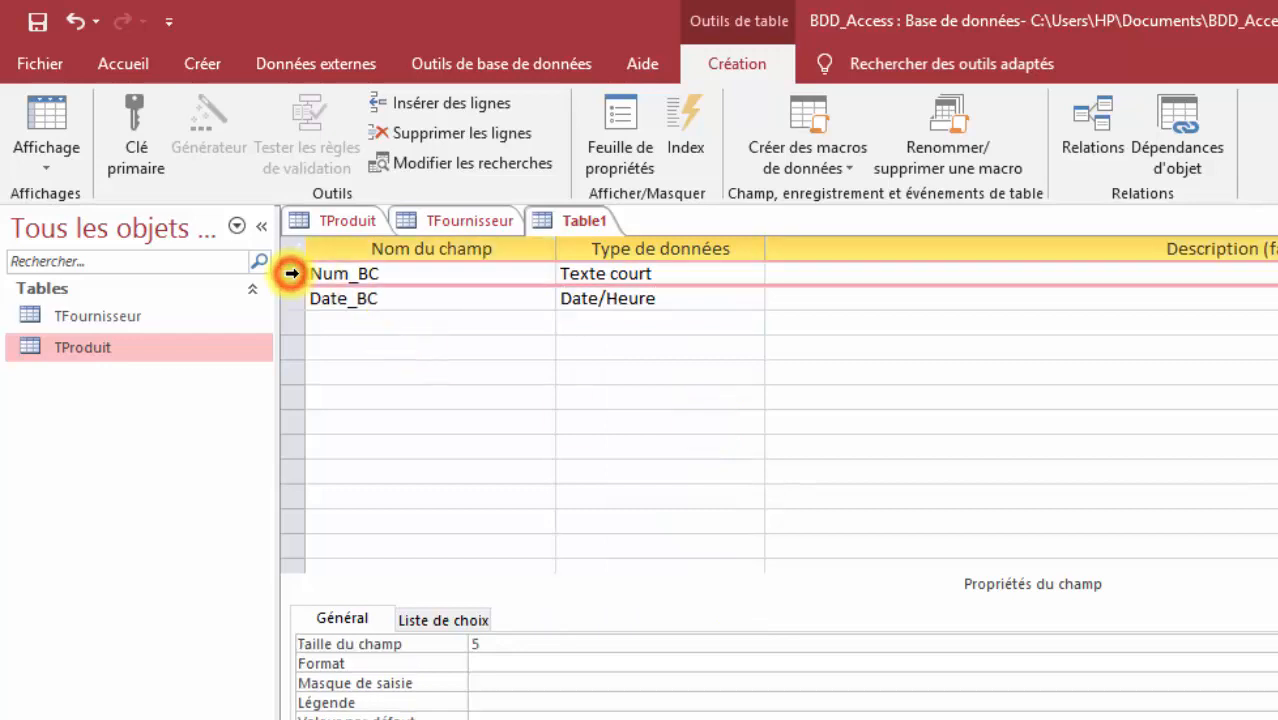
click(144, 143)
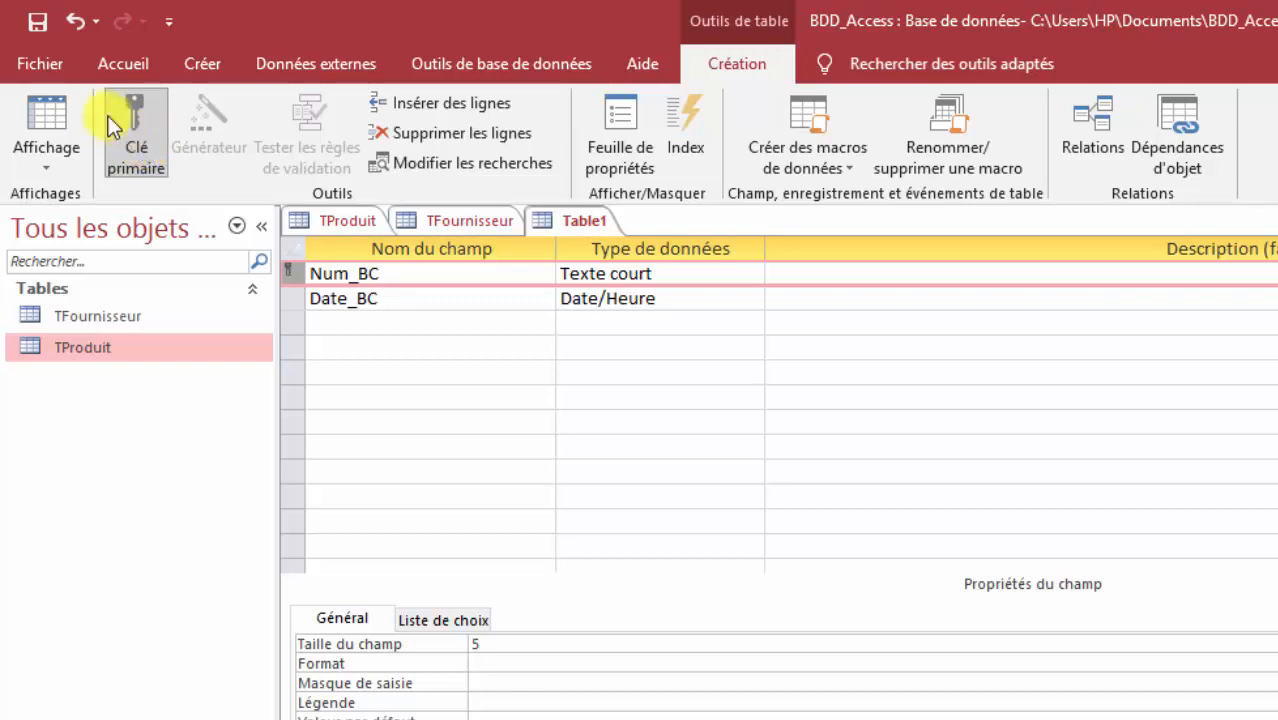
click(36, 24)
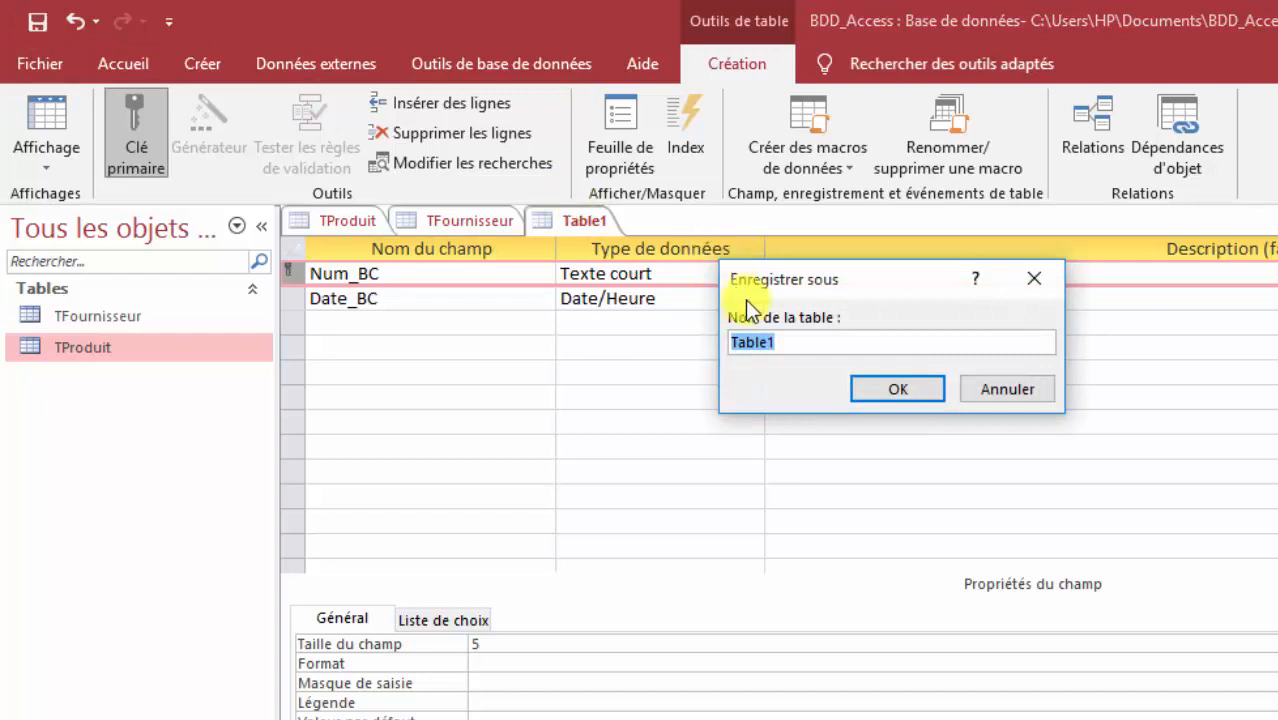
click(790, 341)
key(BackSpace)
key(BackSpace)
key(BackSpace)
key(BackSpace)
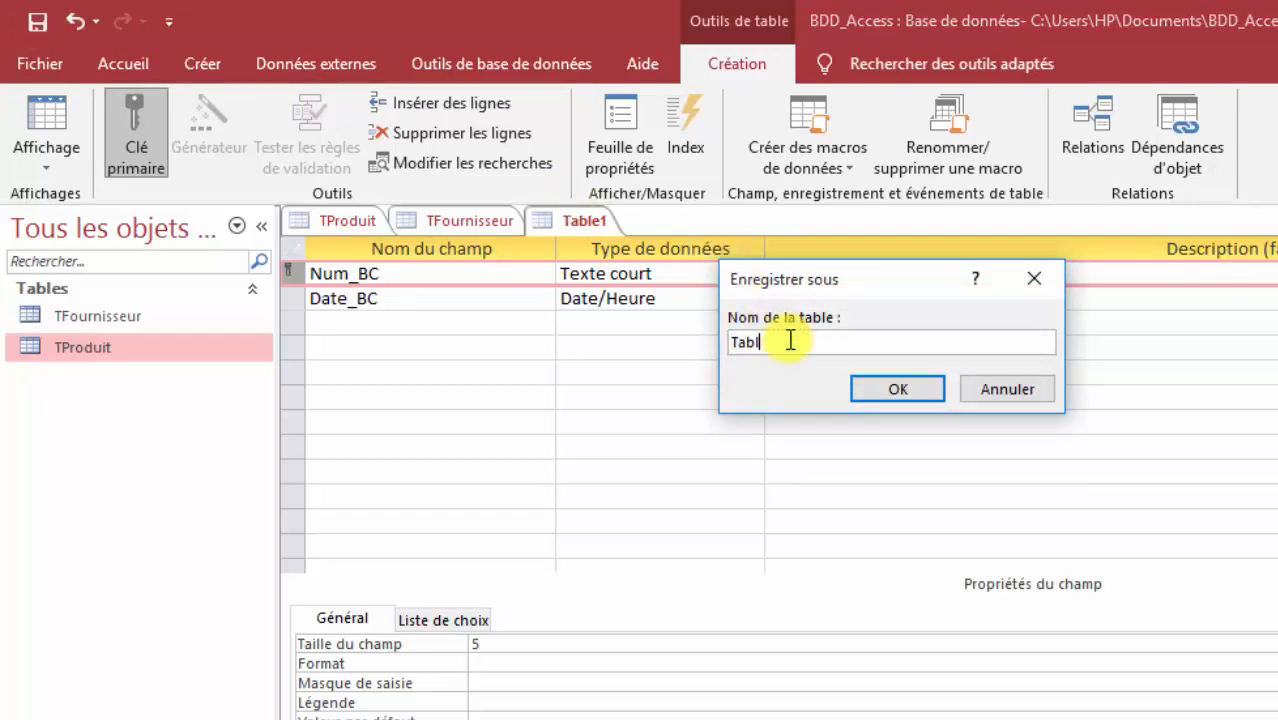
key(BackSpace)
text(BonCommande)
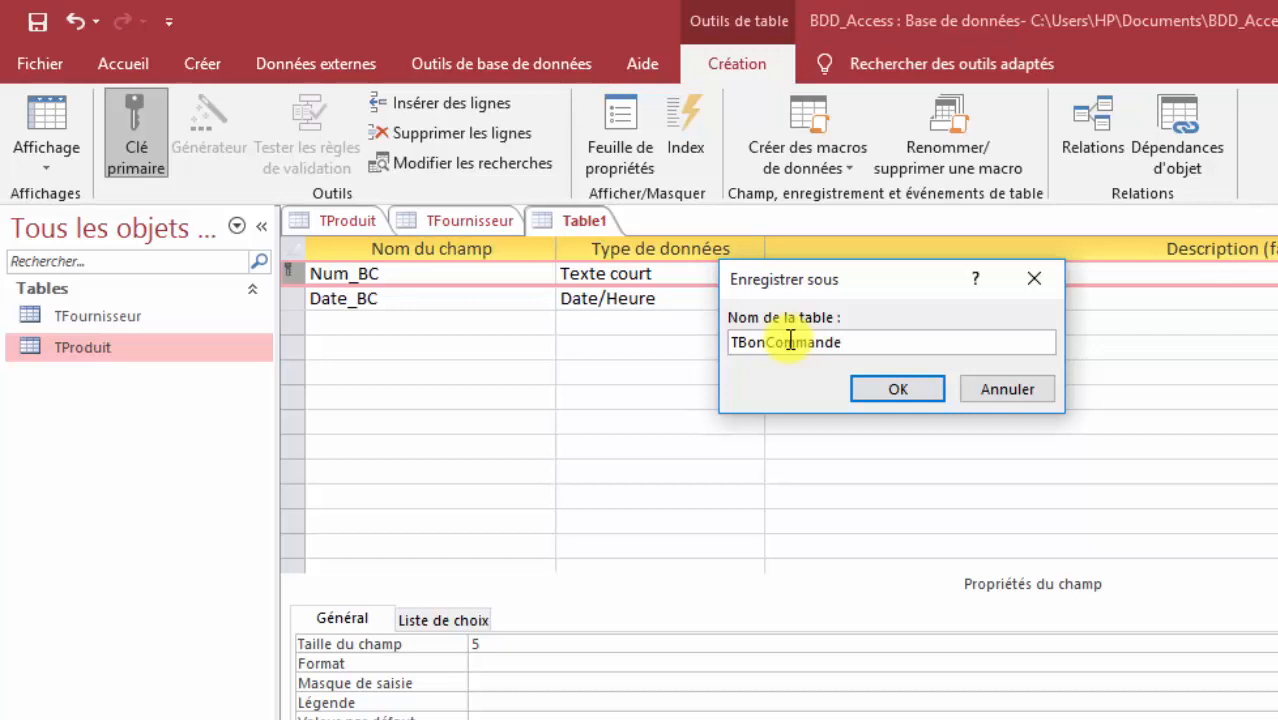
click(898, 389)
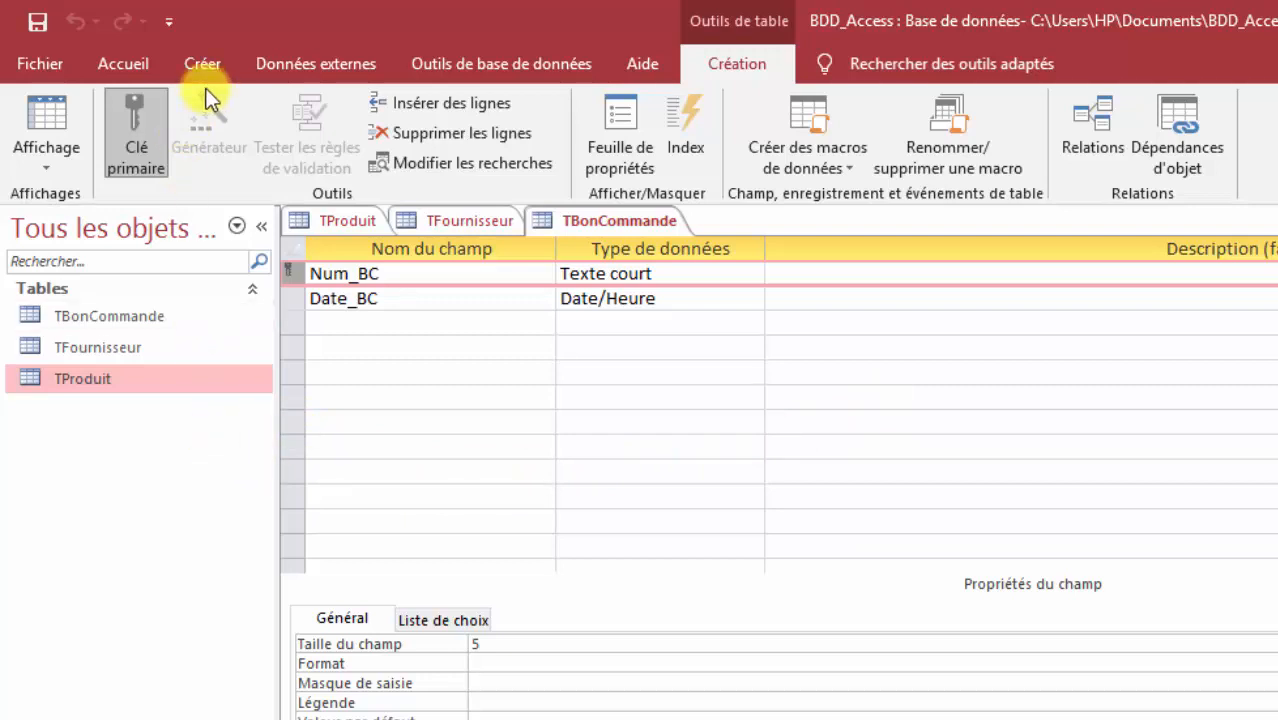
Step: Create another table in design view with a first field named Num_Facture of type Texte court
click(209, 56)
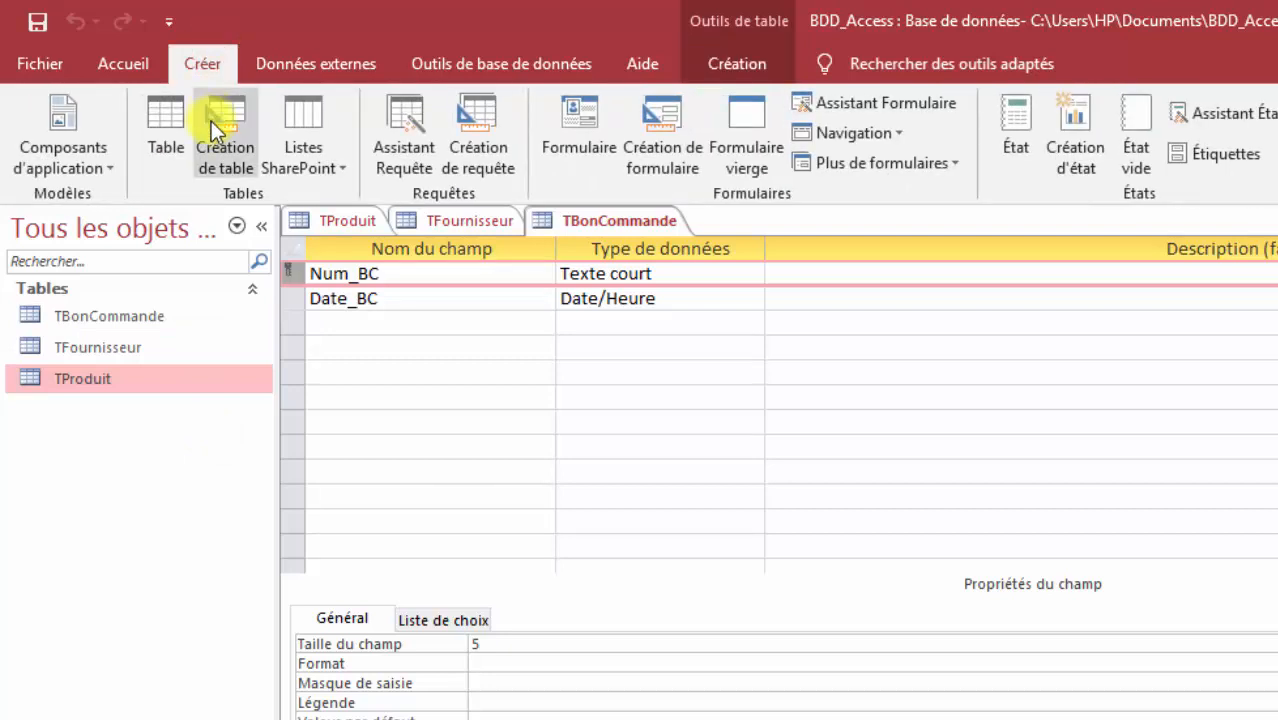
click(215, 139)
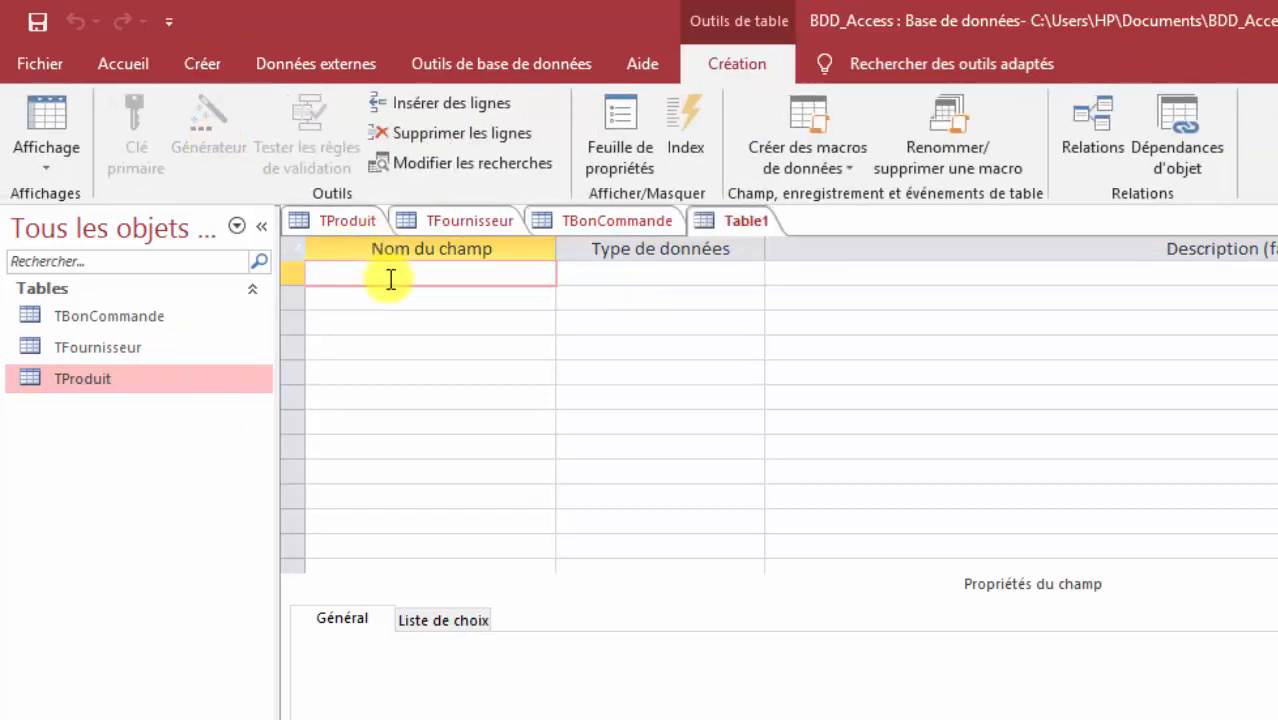
text(Num_Facture)
click(605, 273)
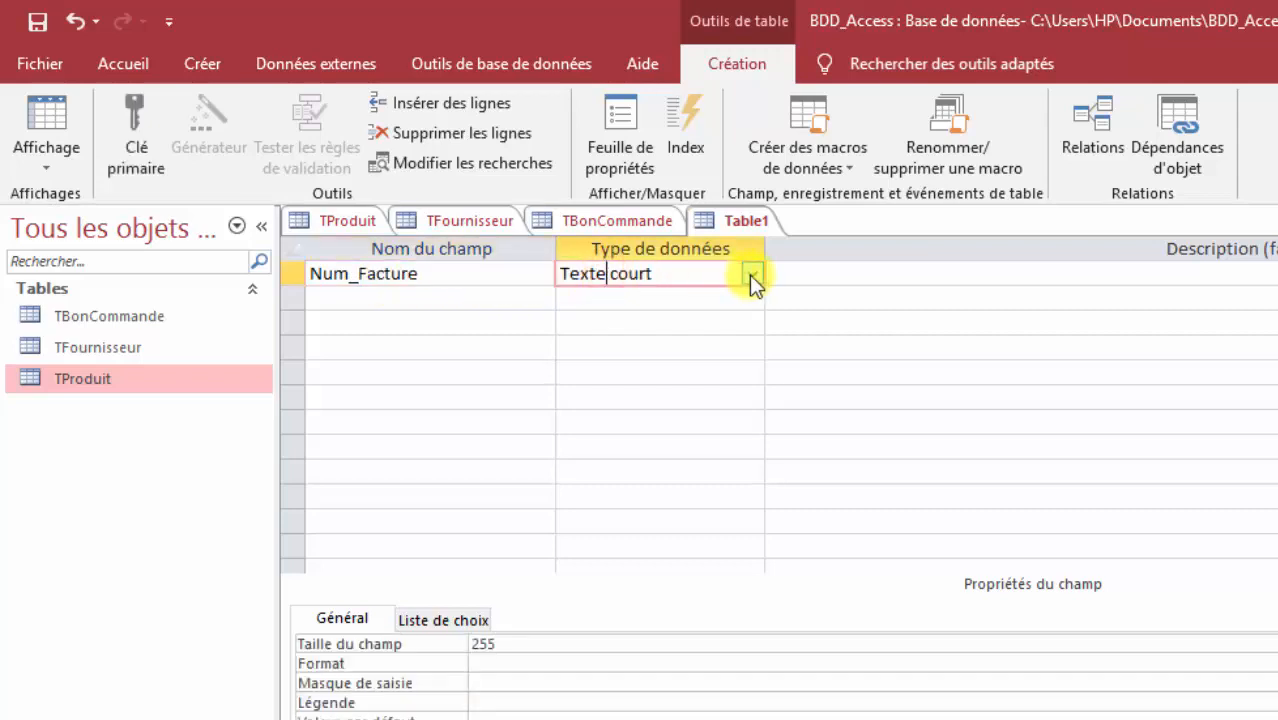
click(749, 275)
click(741, 299)
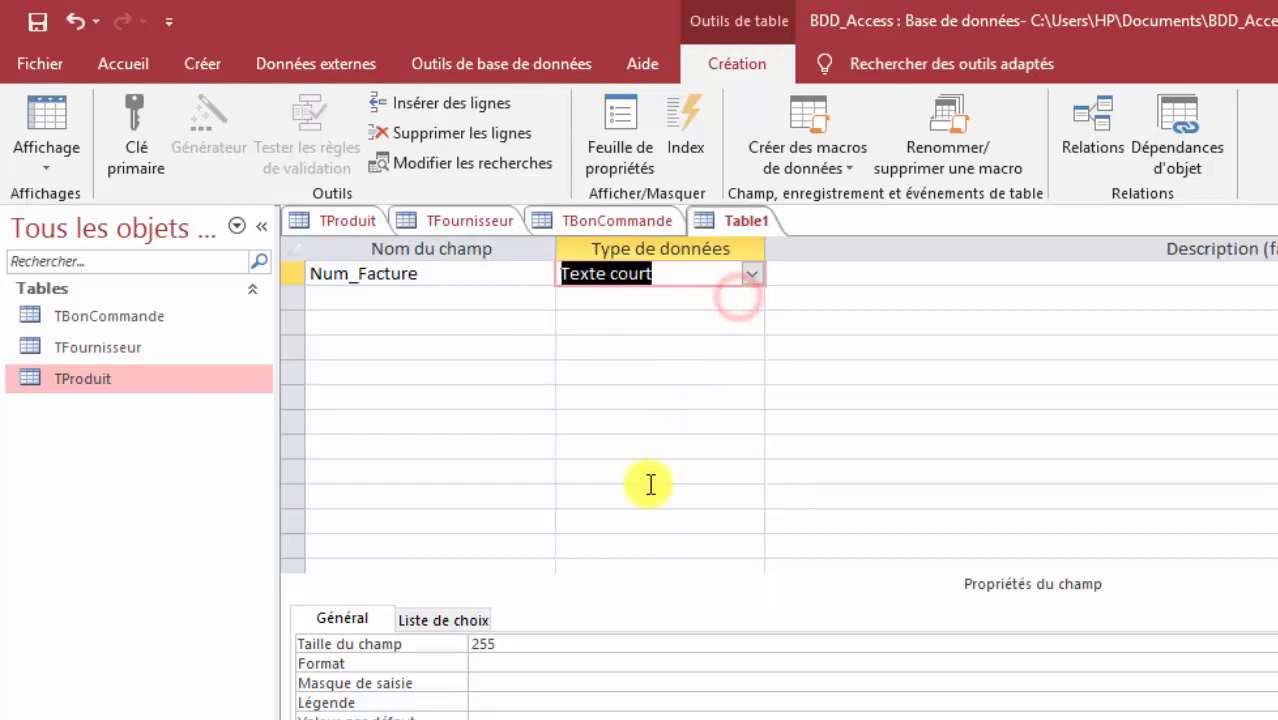
Step: Set the field size of Num_Facture to 5
click(613, 643)
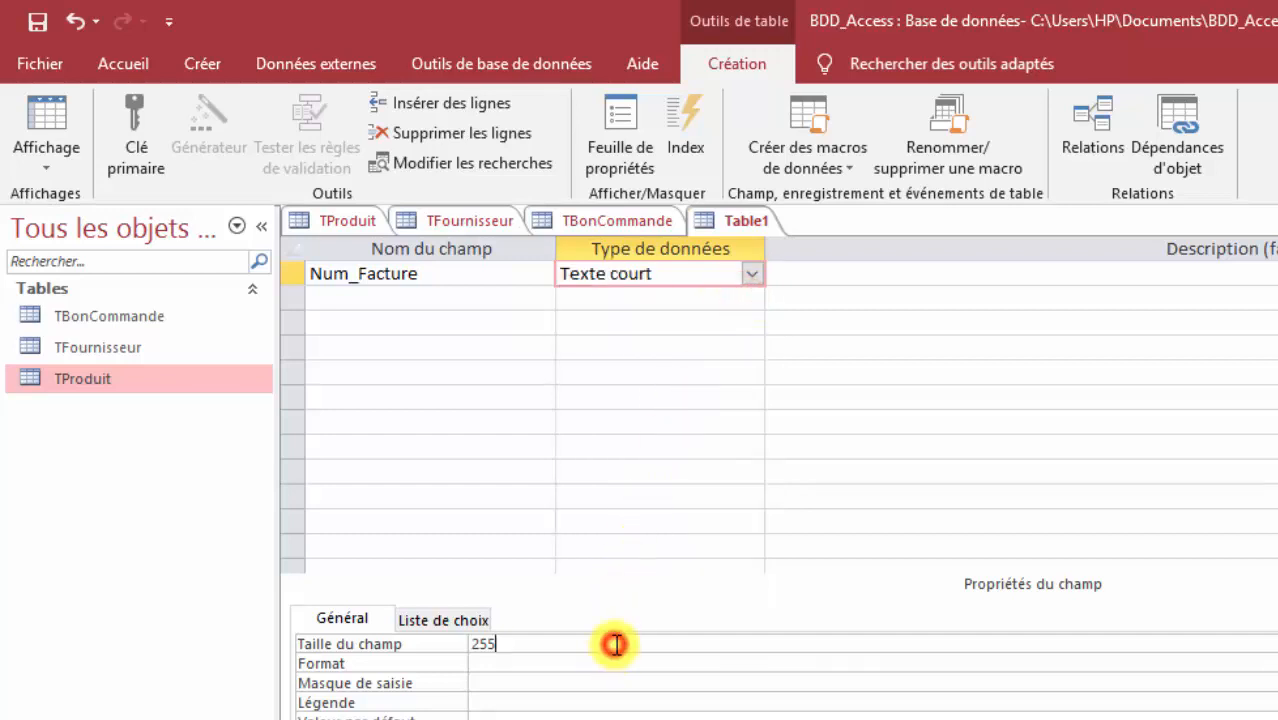
key(BackSpace)
key(BackSpace)
key(BackSpace)
text(5)
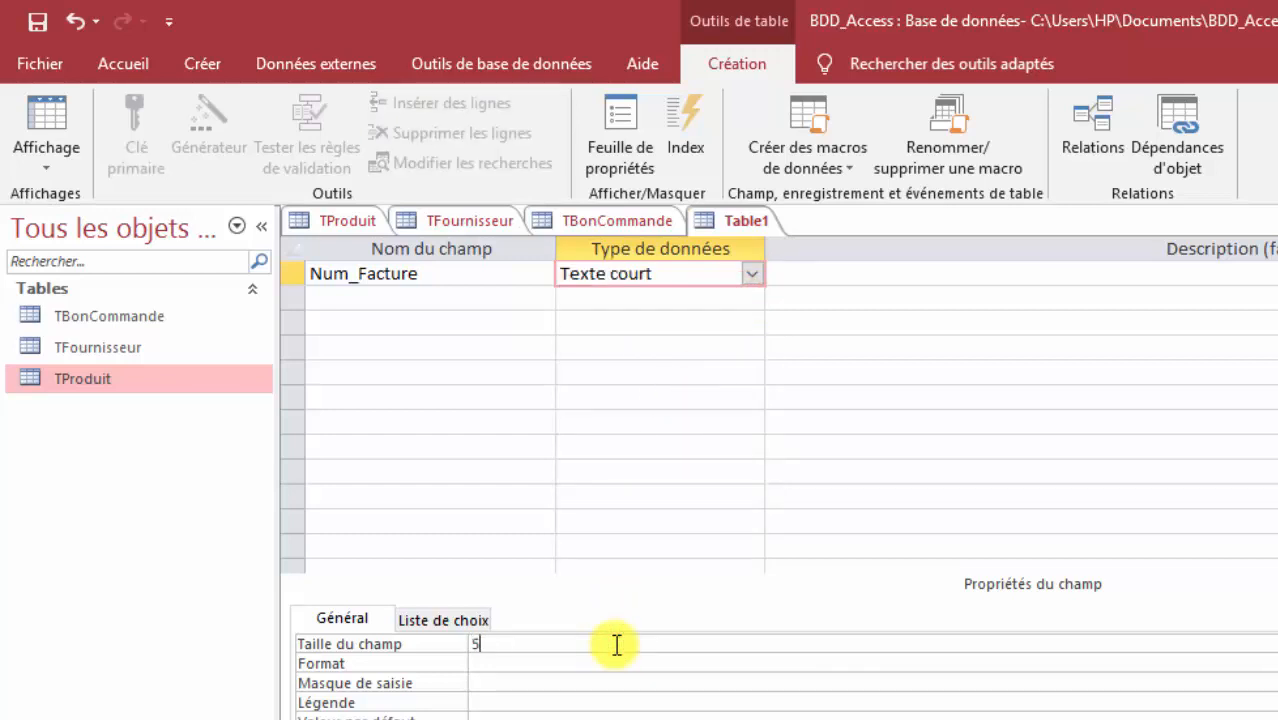
Step: Add a Date_Facture field below Num_Facture with the Date/Heure data type
click(435, 291)
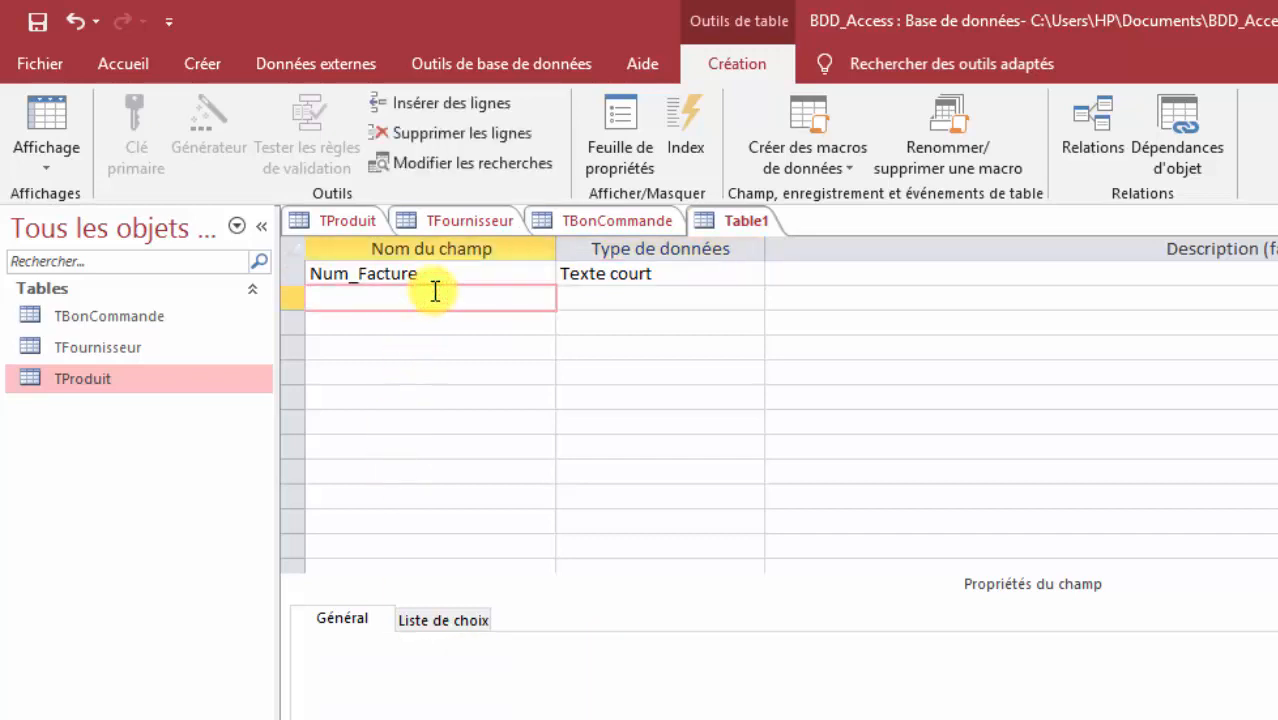
text(Date_Facture)
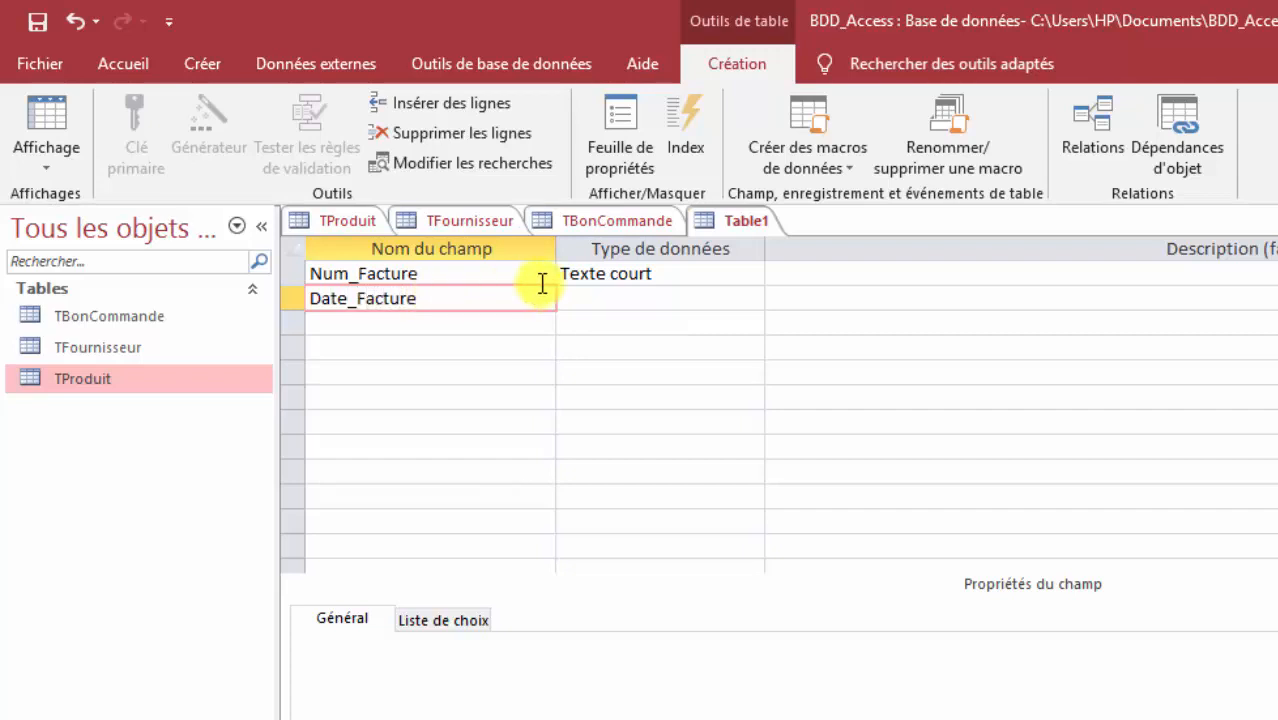
click(652, 296)
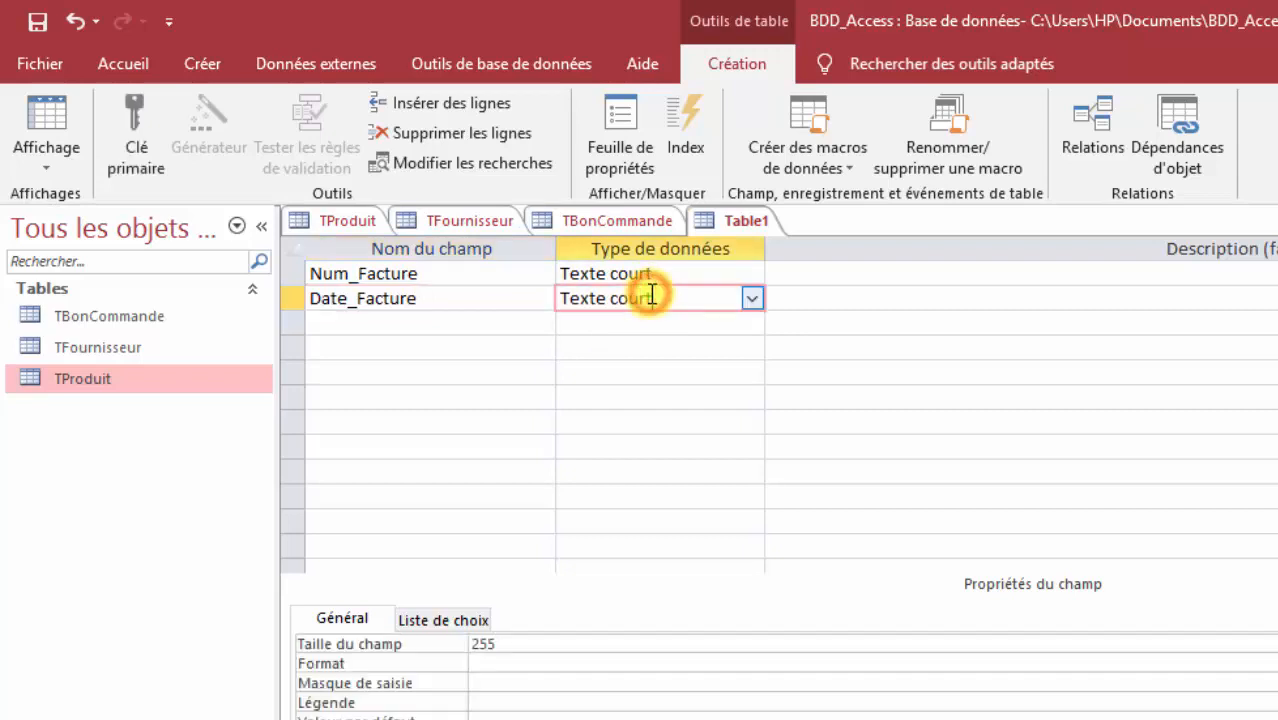
click(751, 298)
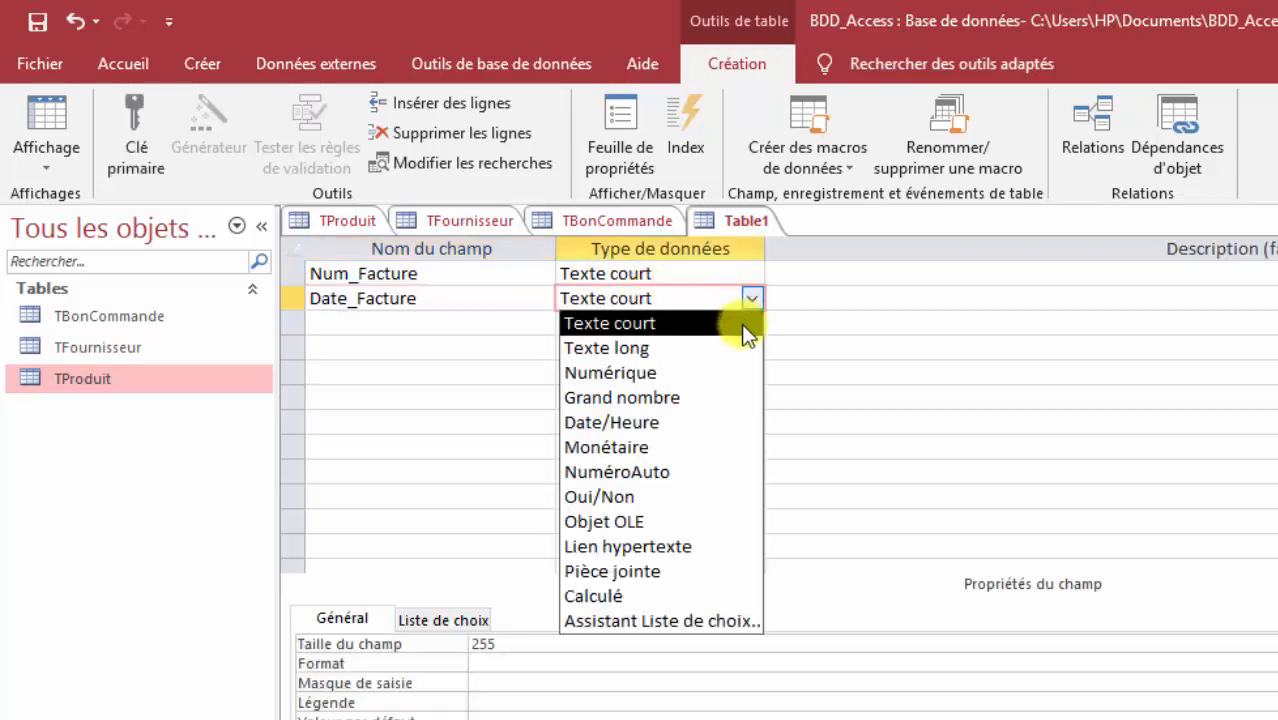
click(719, 424)
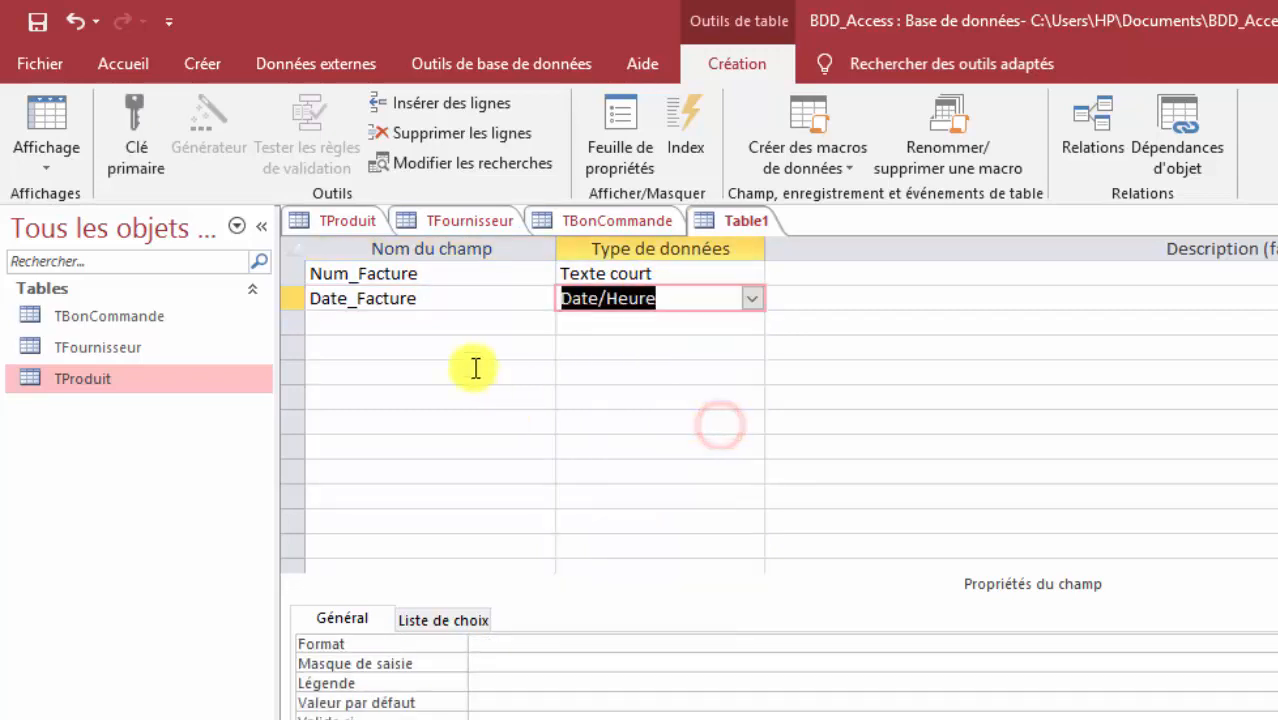
Step: Add a Mode_Paiement field of type Texte court below Date_Facture
click(432, 321)
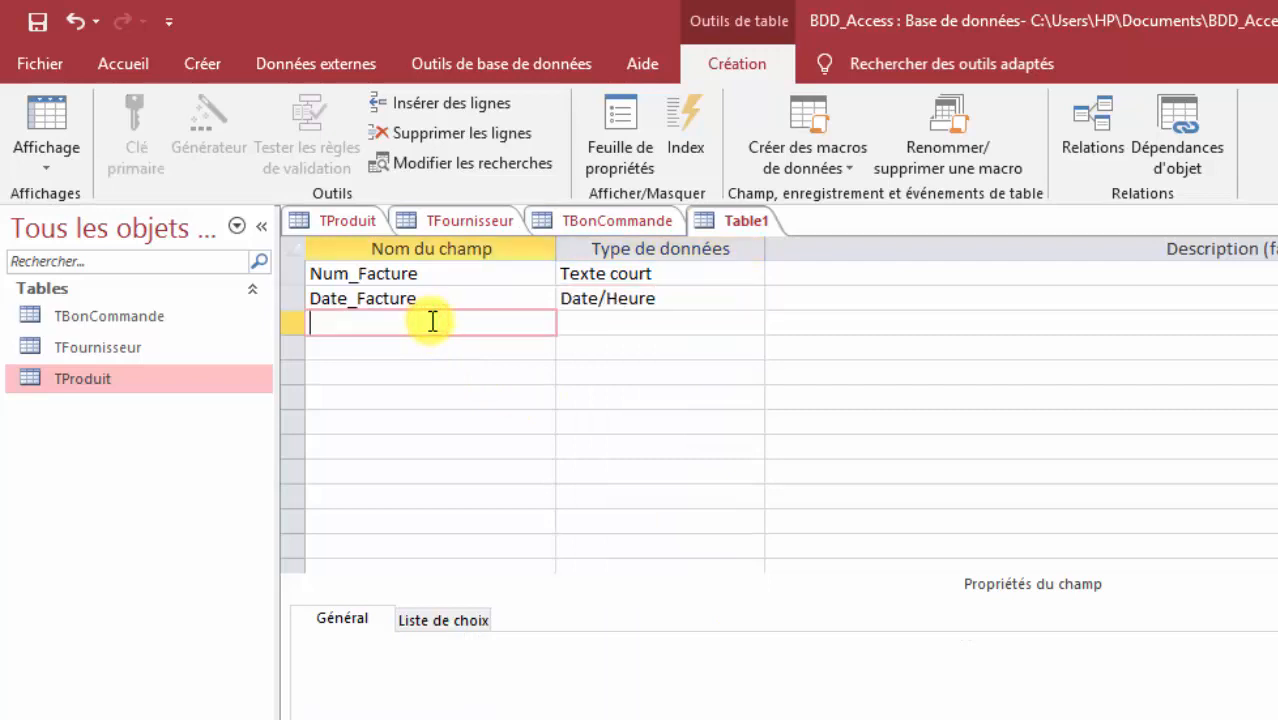
text(Mode_Paie)
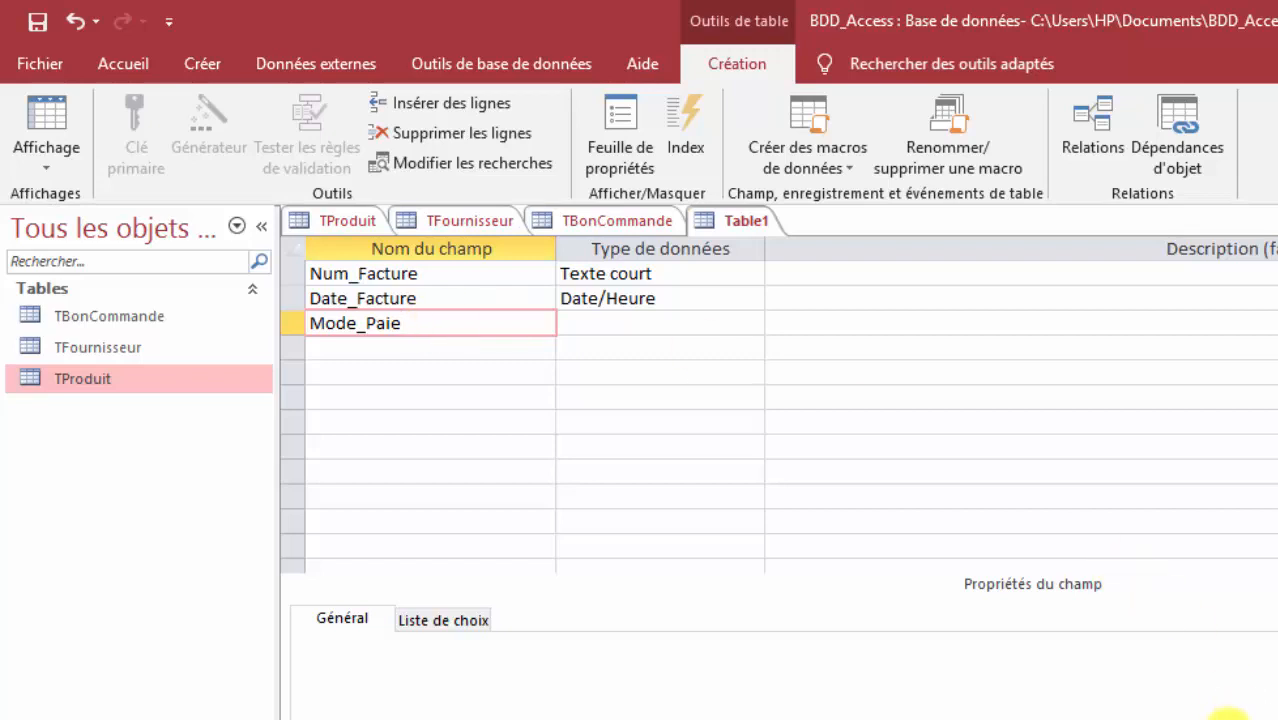
key(Tab)
text(ment)
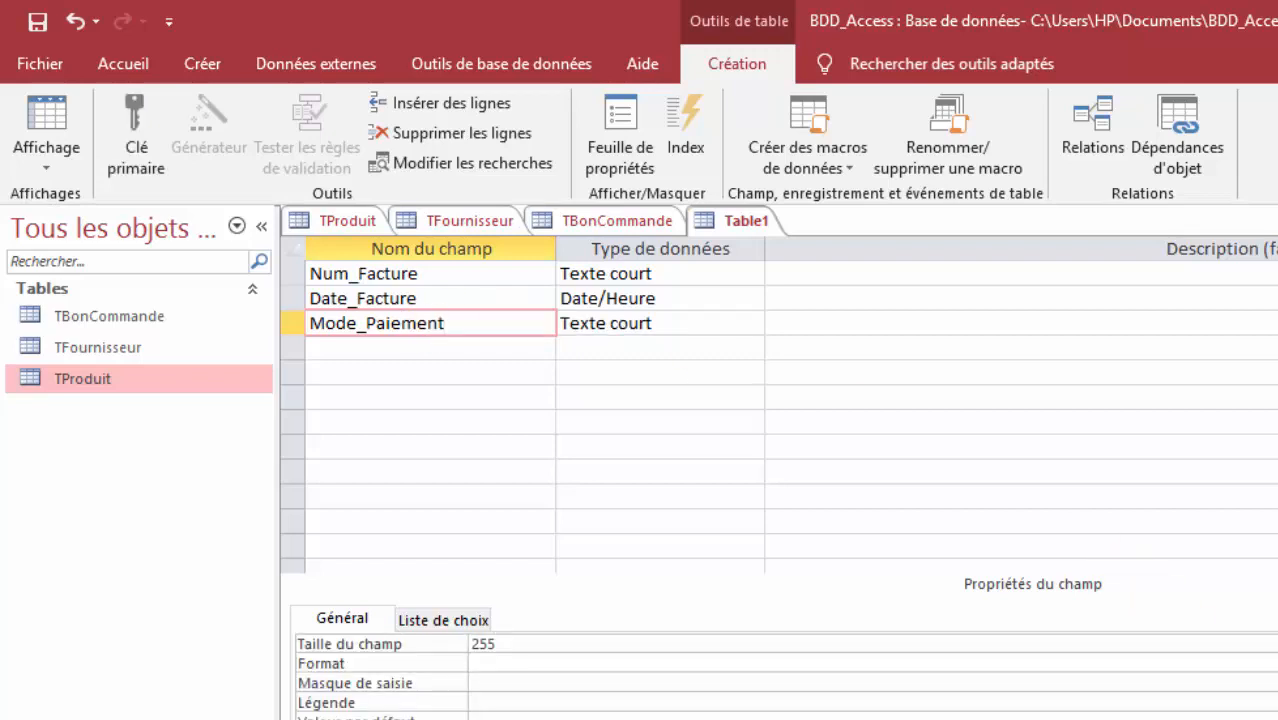
click(693, 320)
click(751, 323)
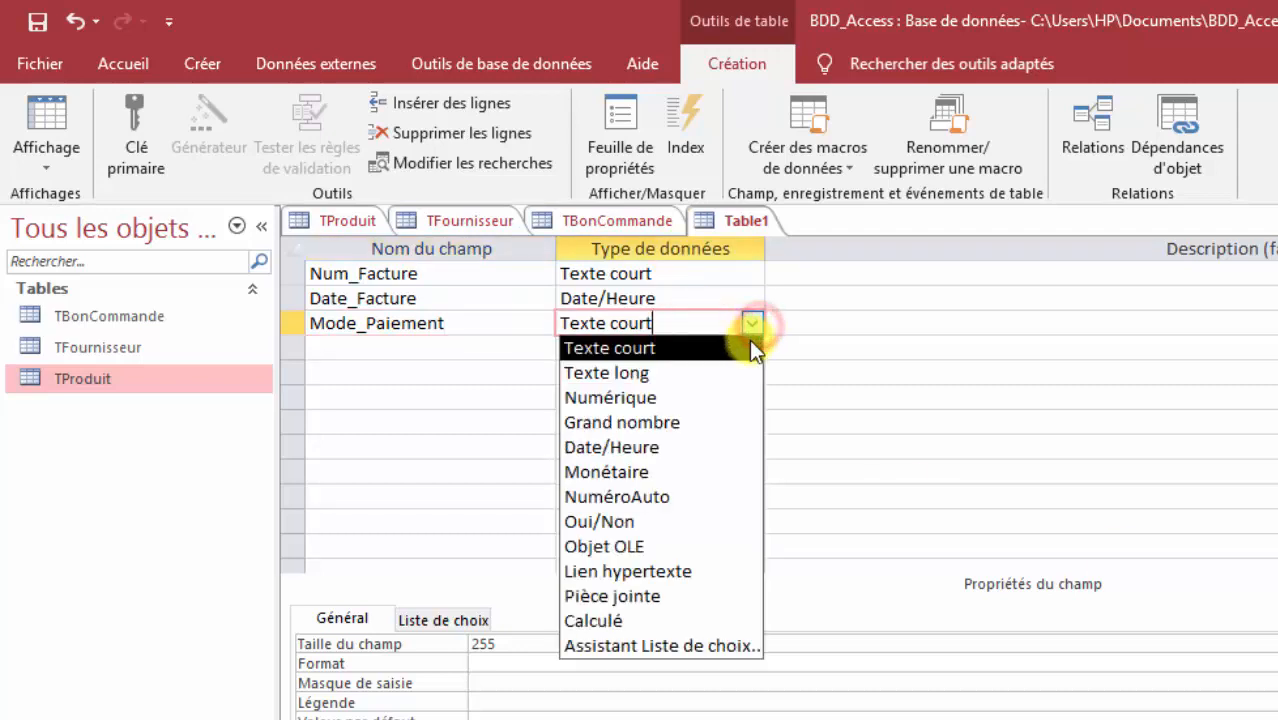
click(750, 347)
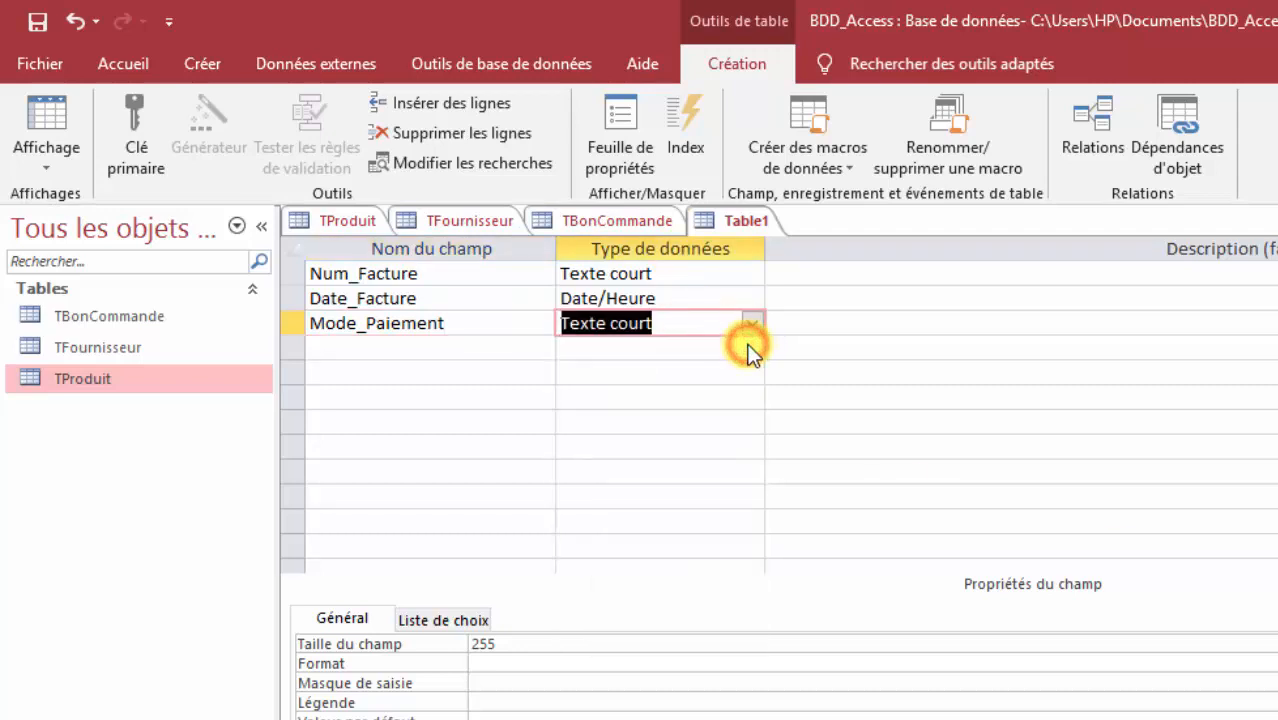
Step: Set the field size of Mode_Paiement to 20
click(594, 644)
double_click(594, 644)
text(4)
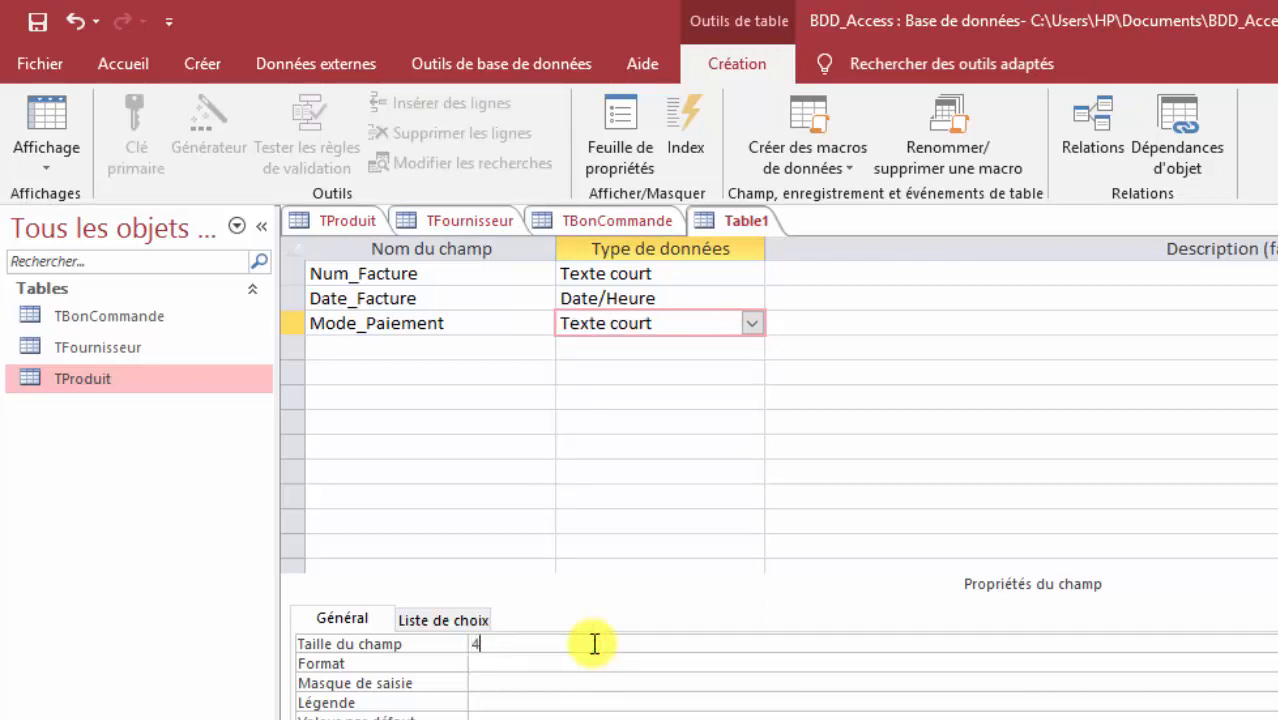
text(0)
key(BackSpace)
key(BackSpace)
text(20)
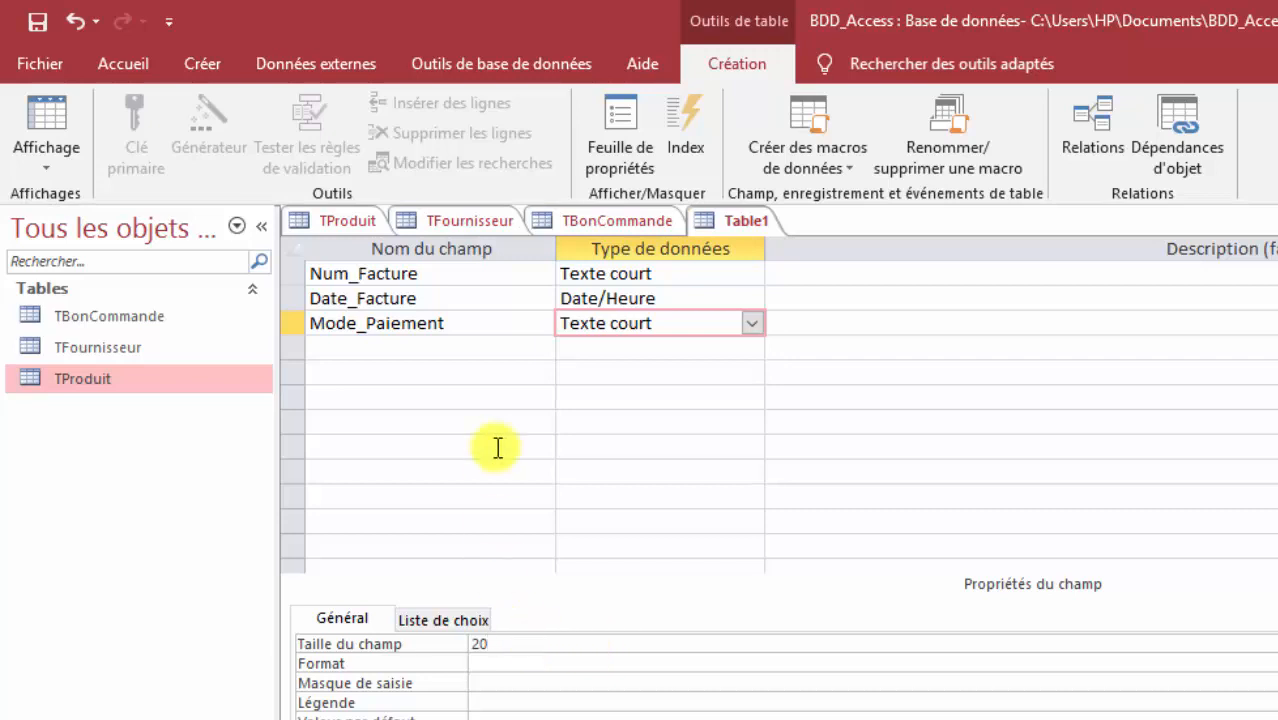
Step: Add a Matricule_Four field of type Texte court below Mode_Paiement
click(480, 347)
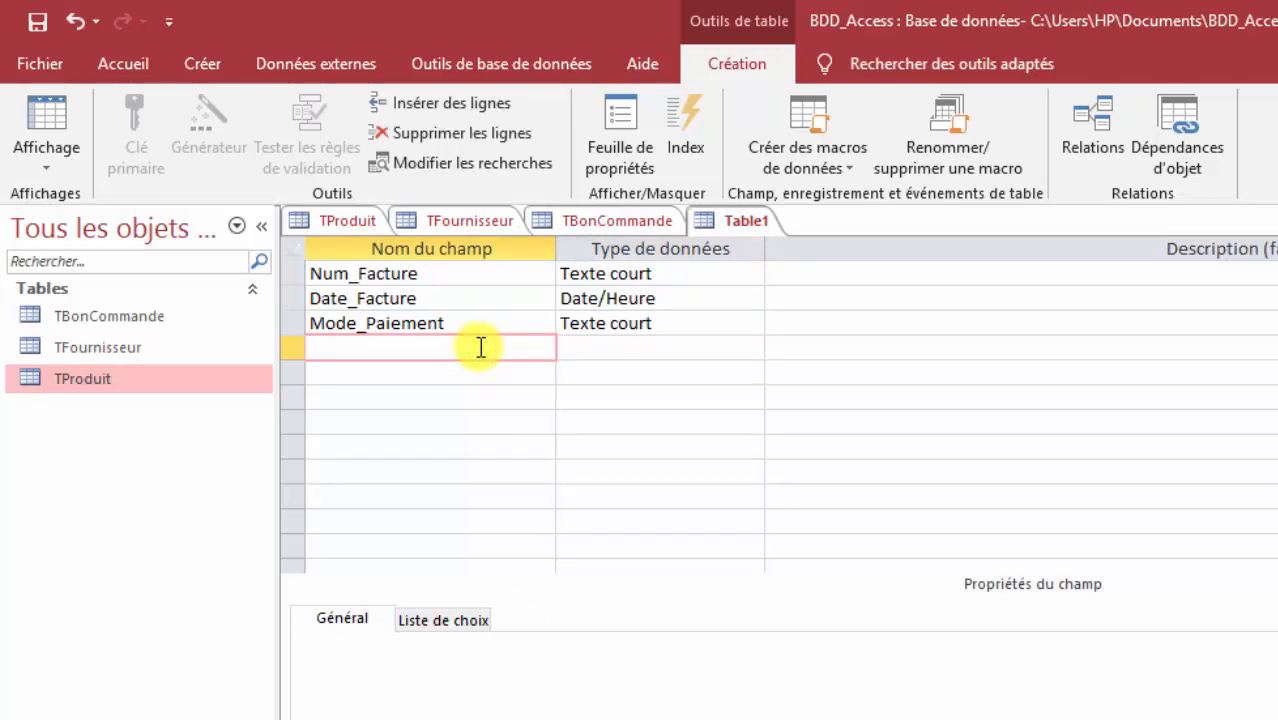
text(Matricule)
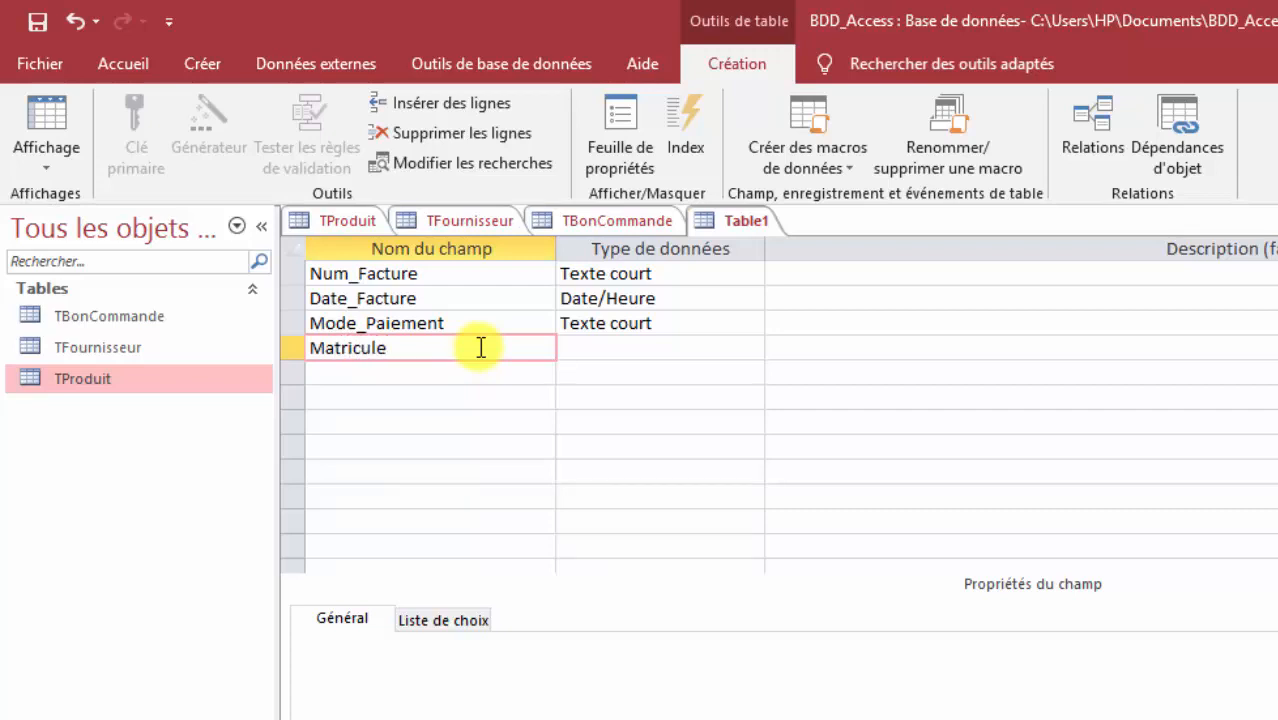
text(_Four)
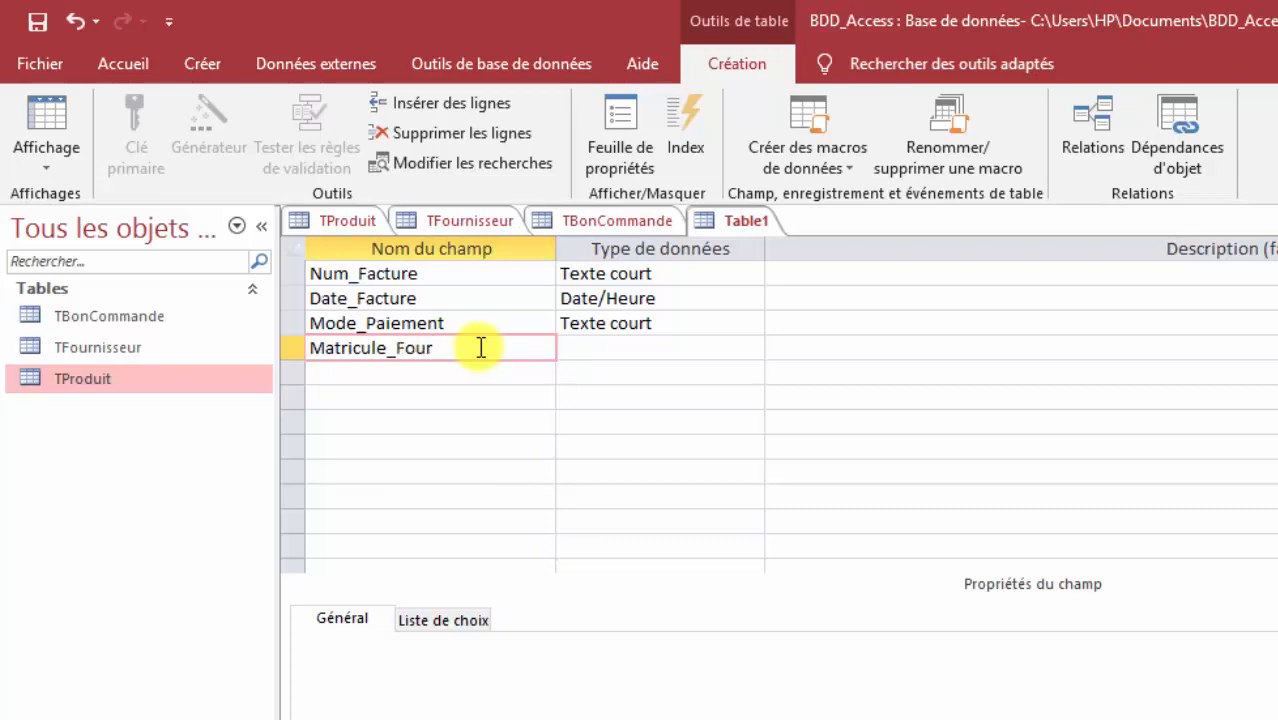
click(604, 347)
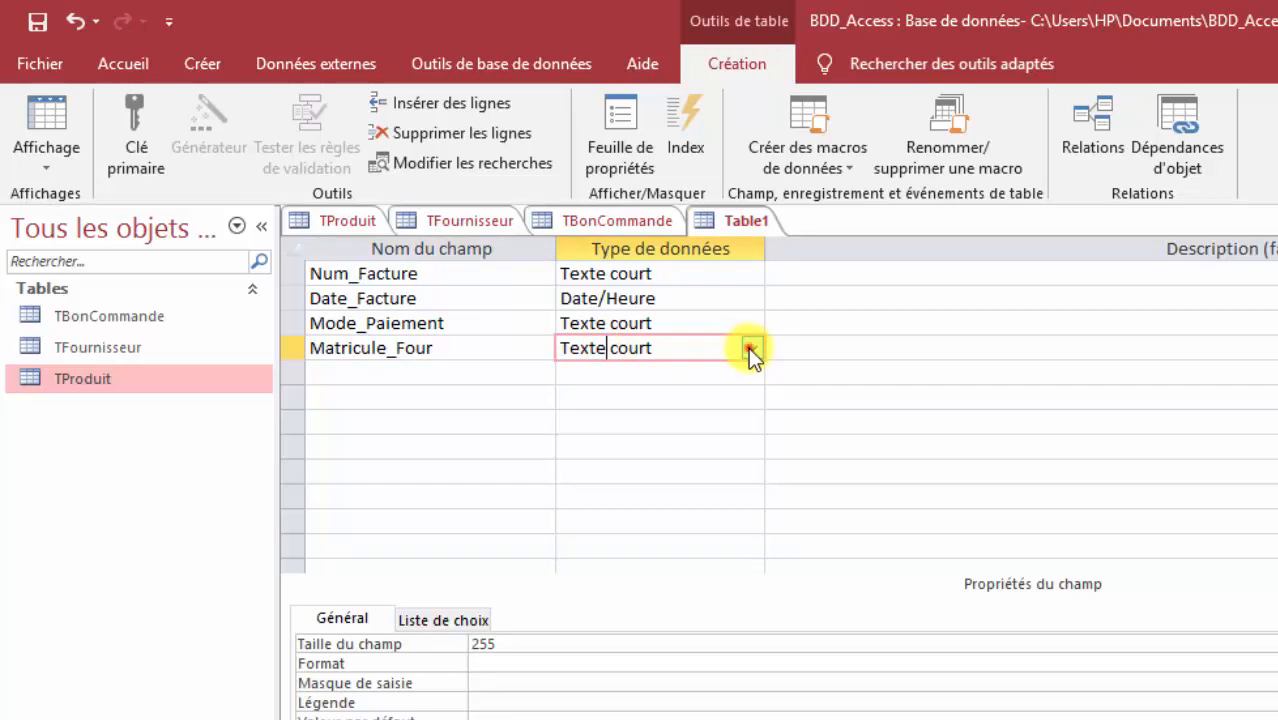
click(748, 347)
click(740, 370)
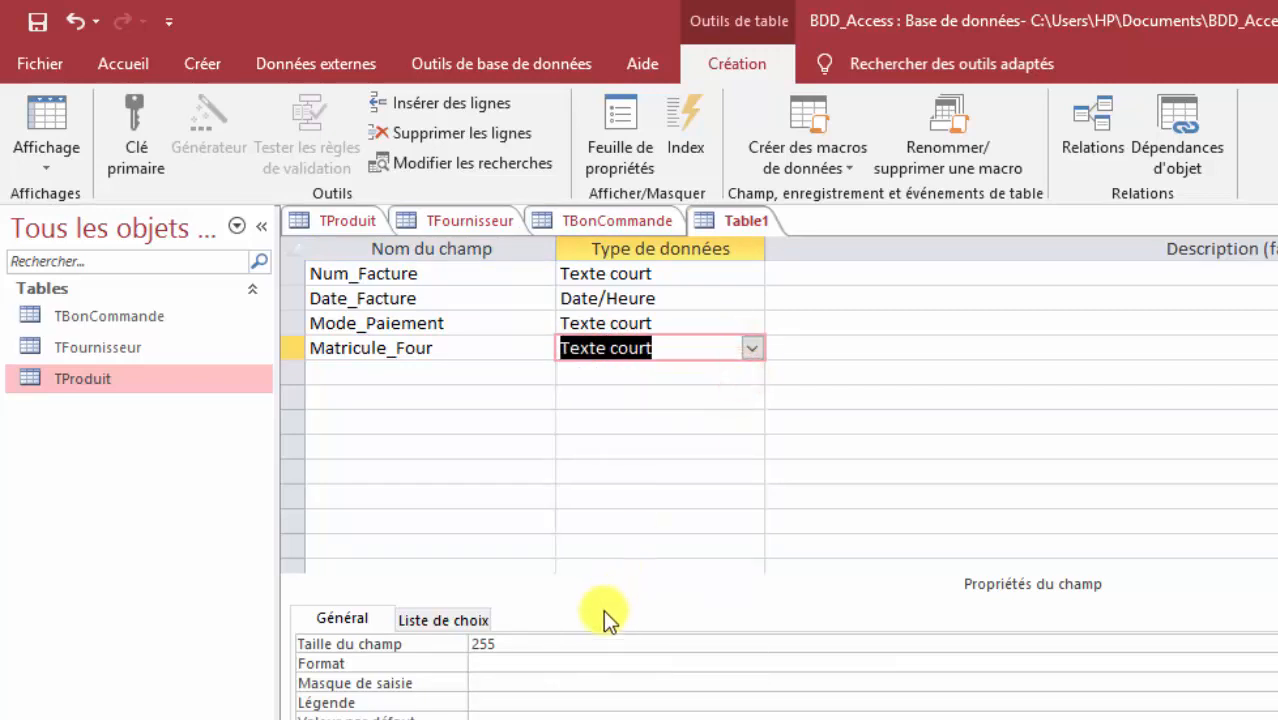
Step: Set the field size of Matricule_Four to 5
click(600, 642)
key(BackSpace)
key(BackSpace)
key(BackSpace)
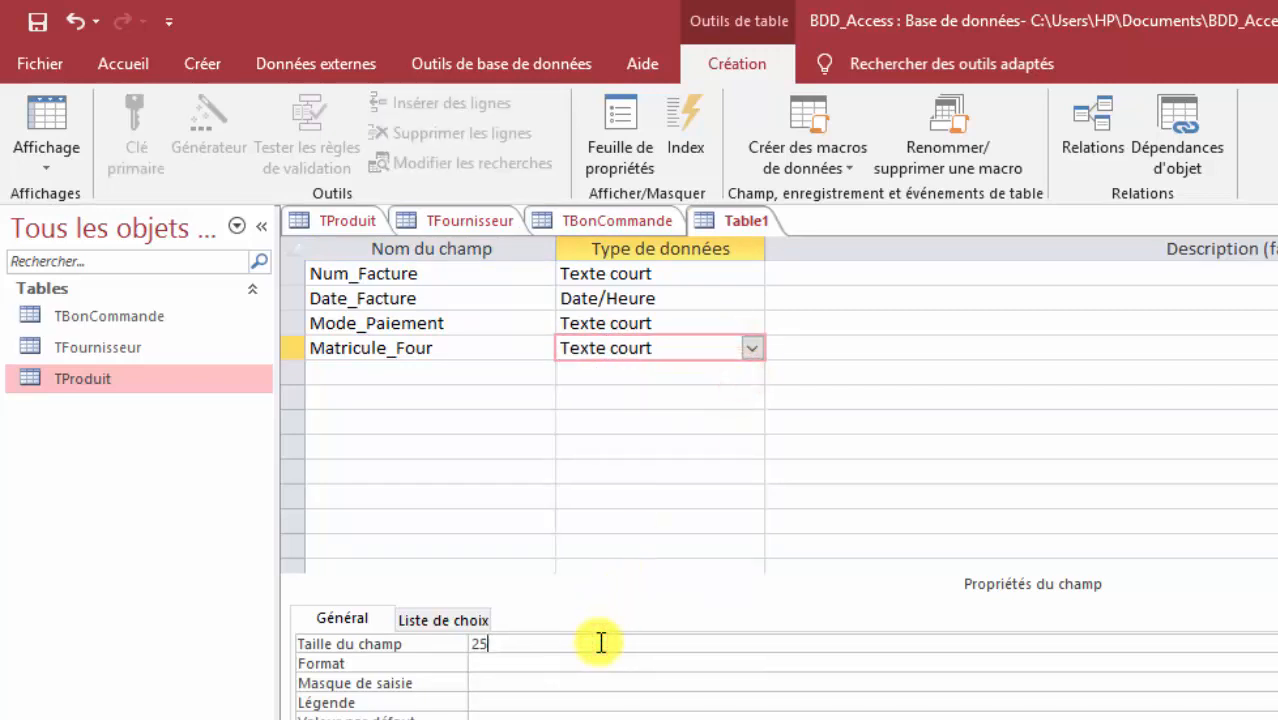
text(5)
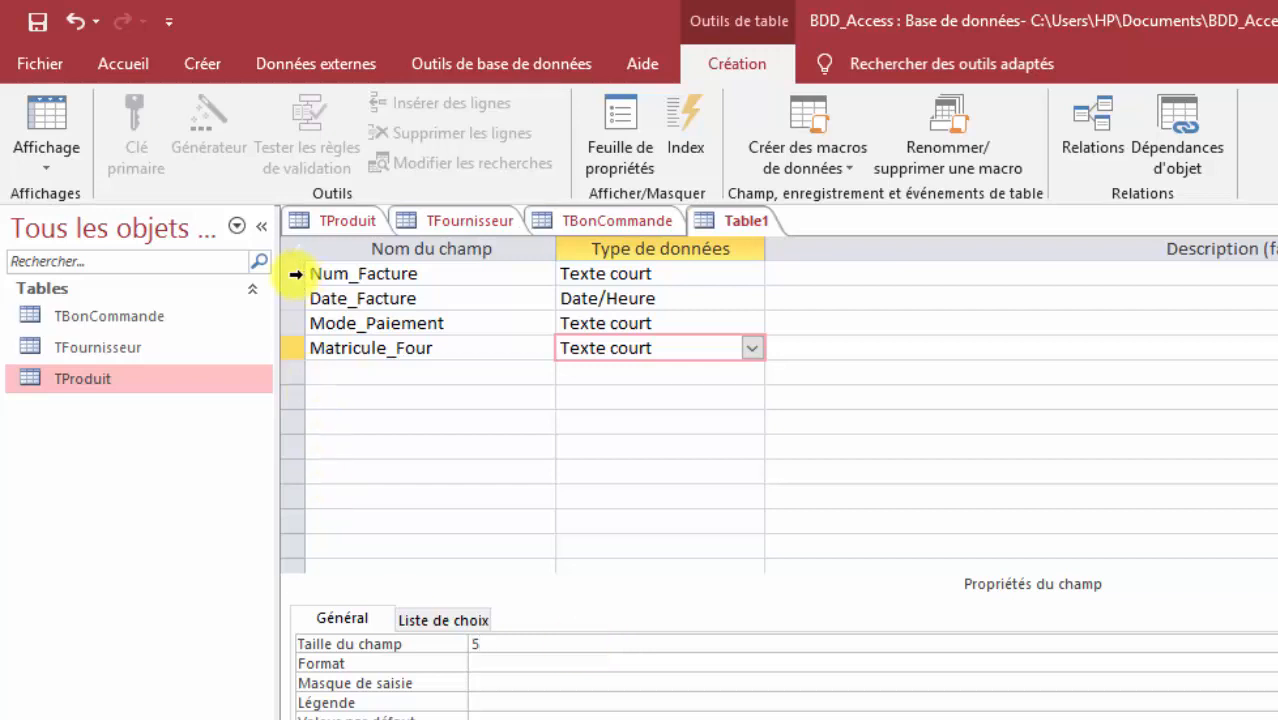
Step: Make Num_Facture the primary key of the new invoice table
click(296, 273)
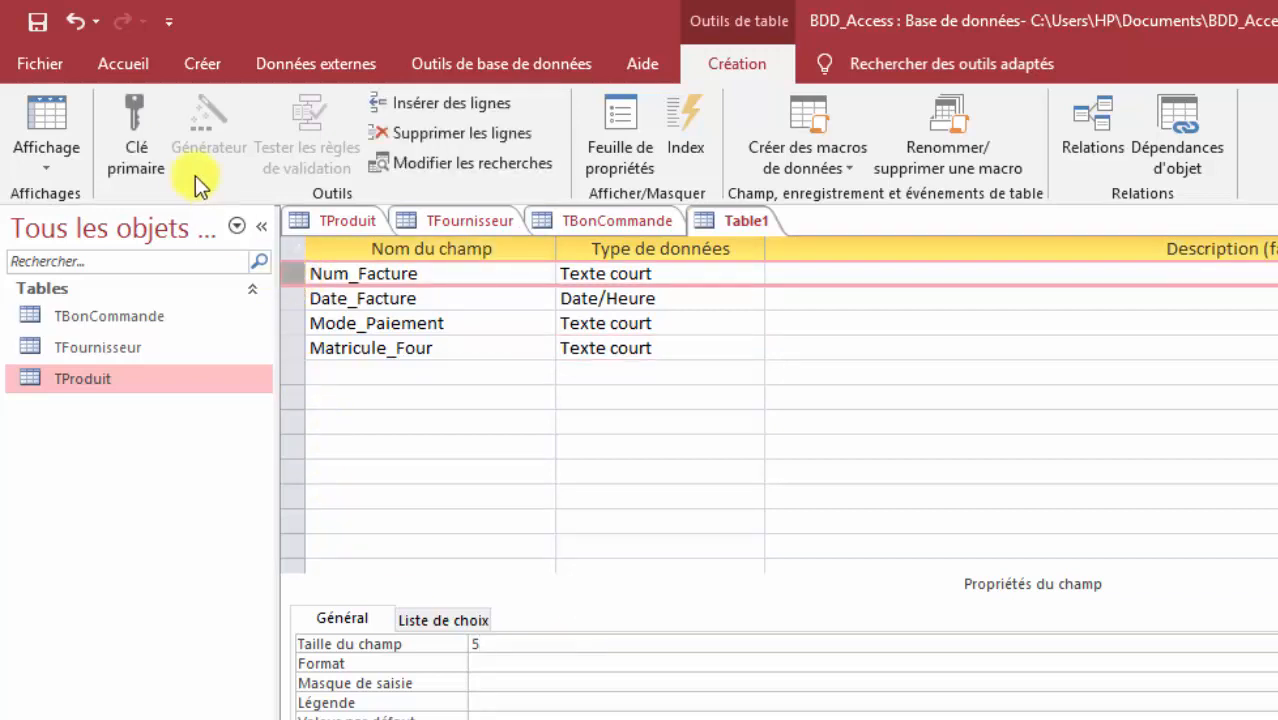
click(143, 144)
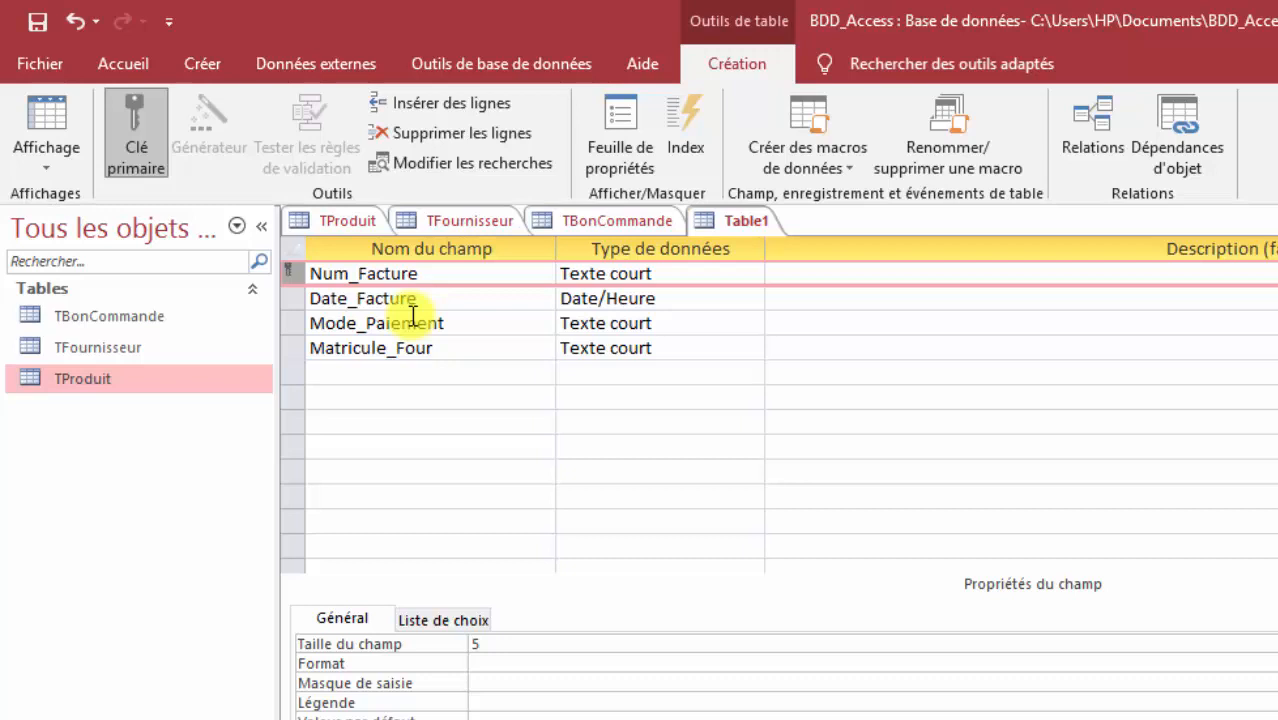
click(519, 351)
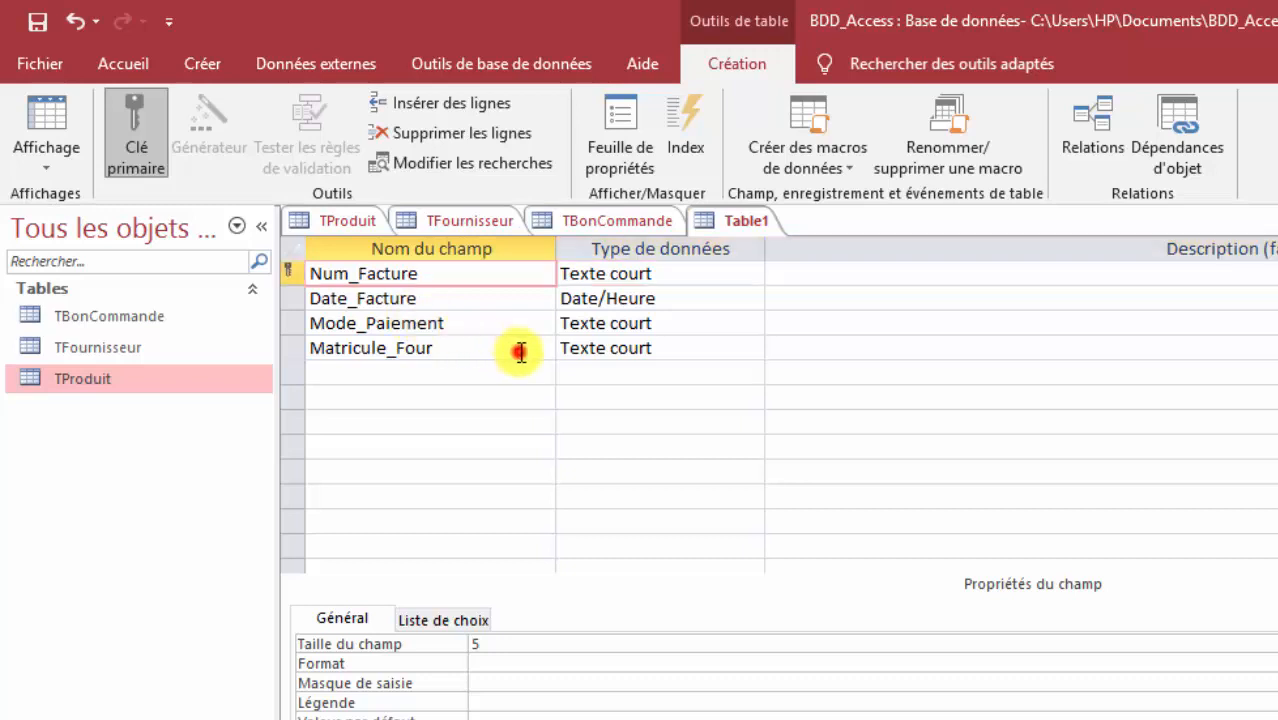
Step: Start the lookup wizard for Matricule_Four, taking its values from the Matricule_Fournisseur field of the TFournisseur table
click(610, 352)
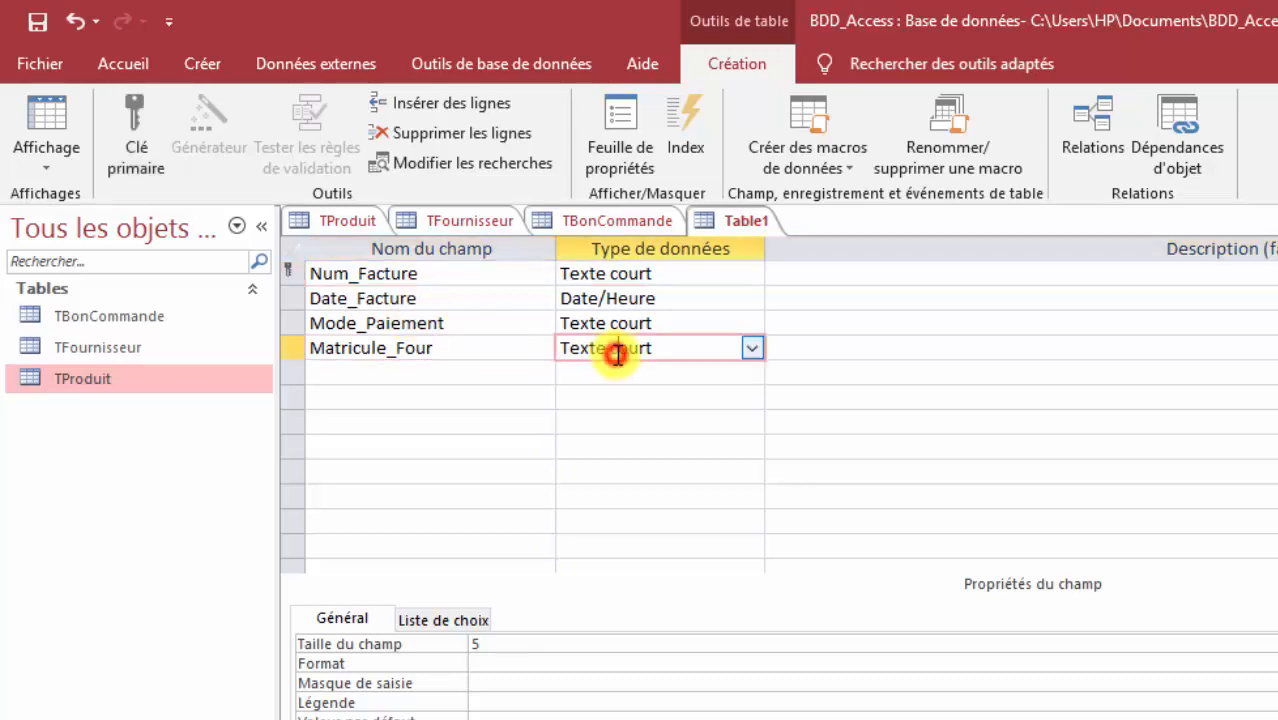
click(752, 348)
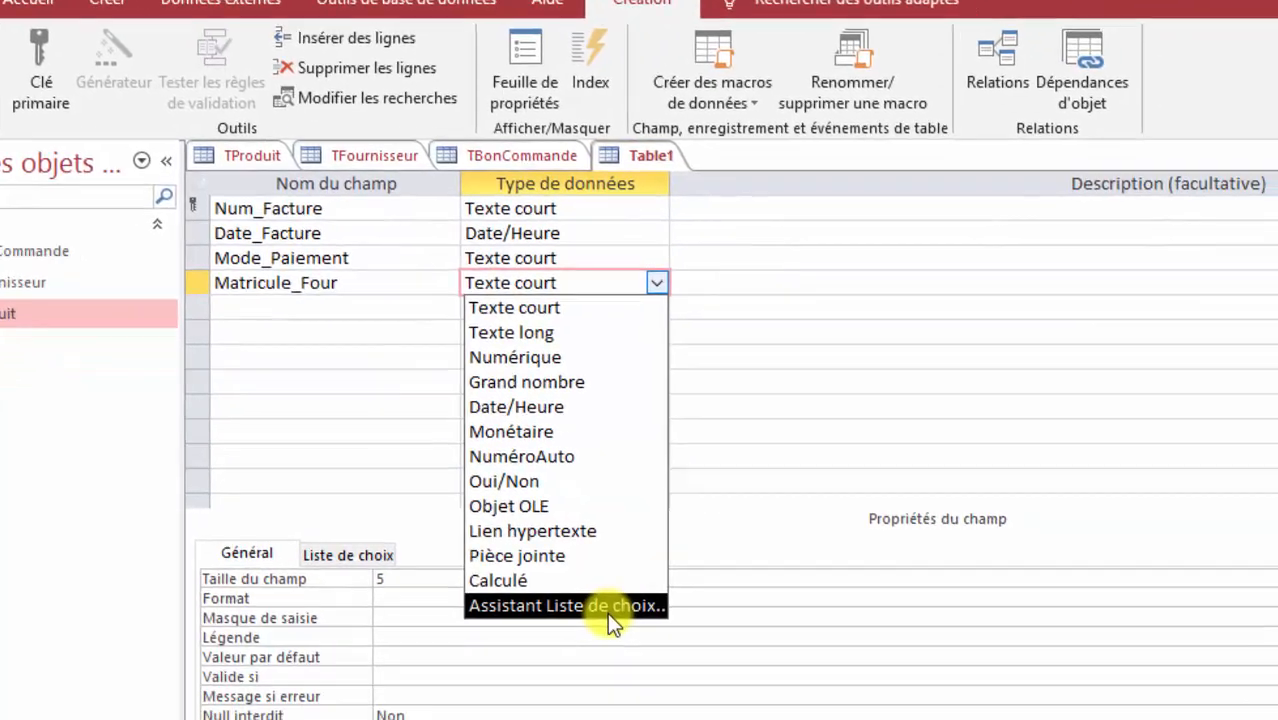
click(609, 608)
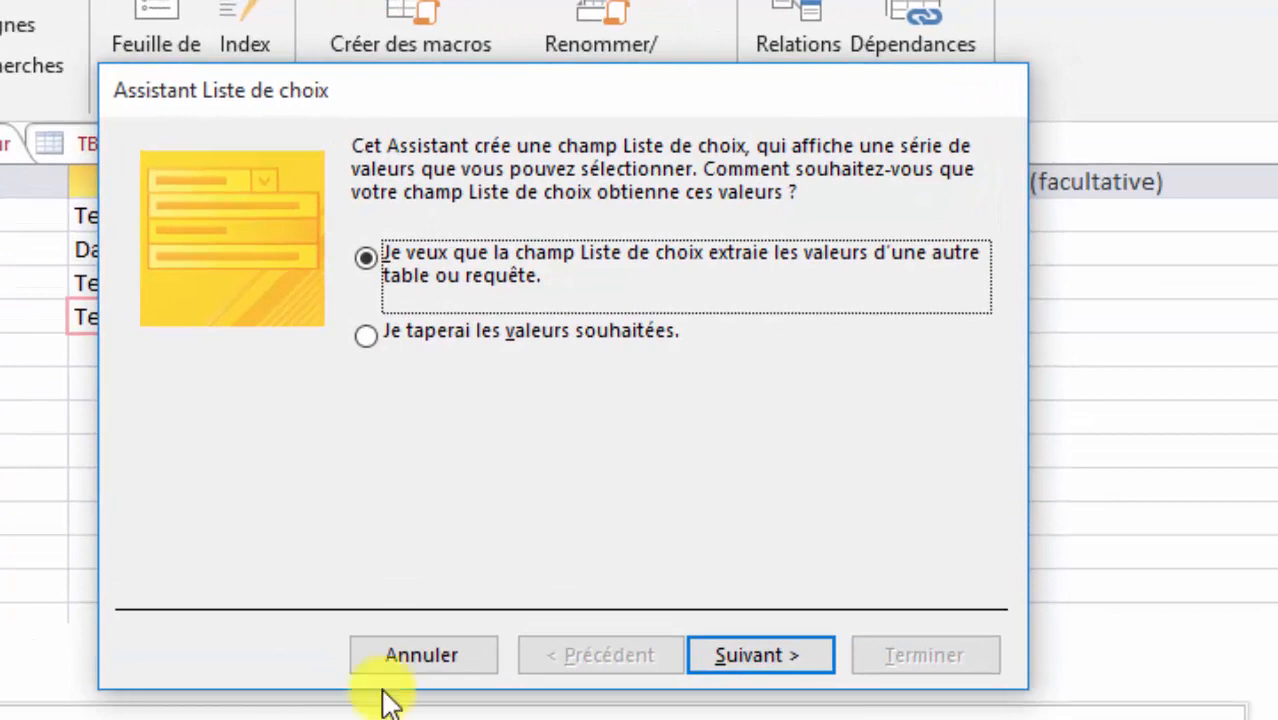
click(730, 650)
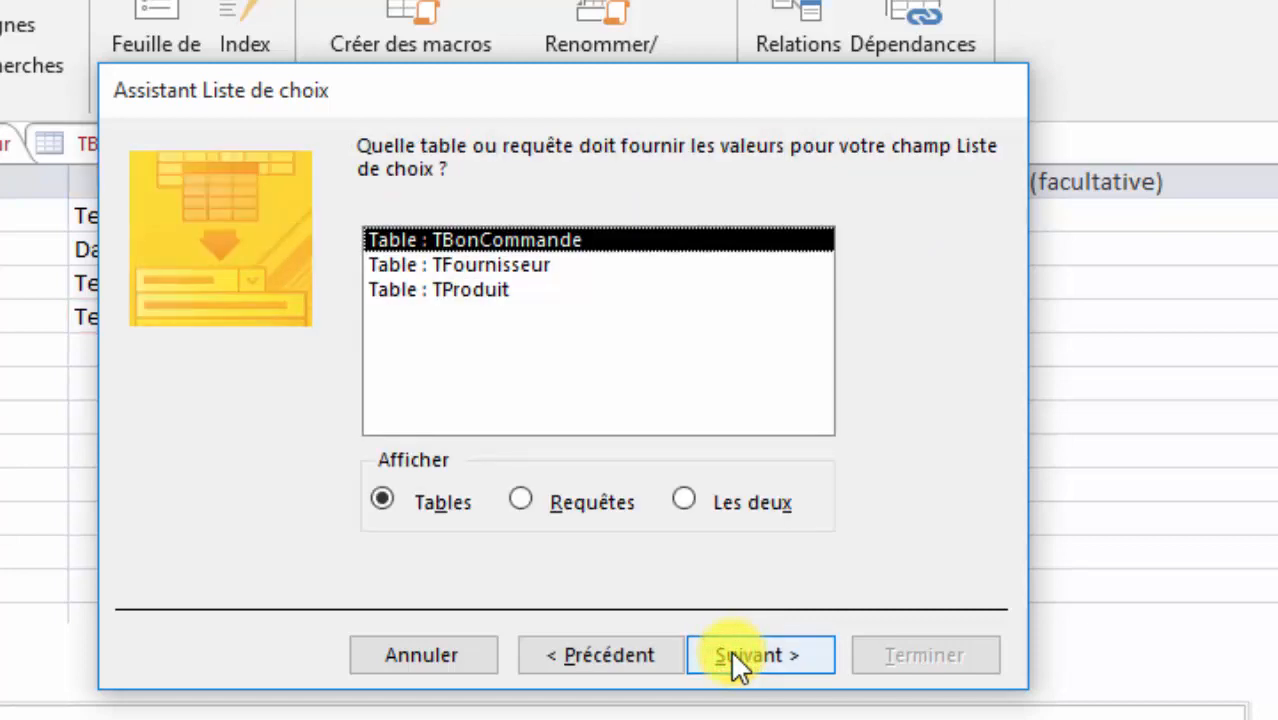
click(545, 266)
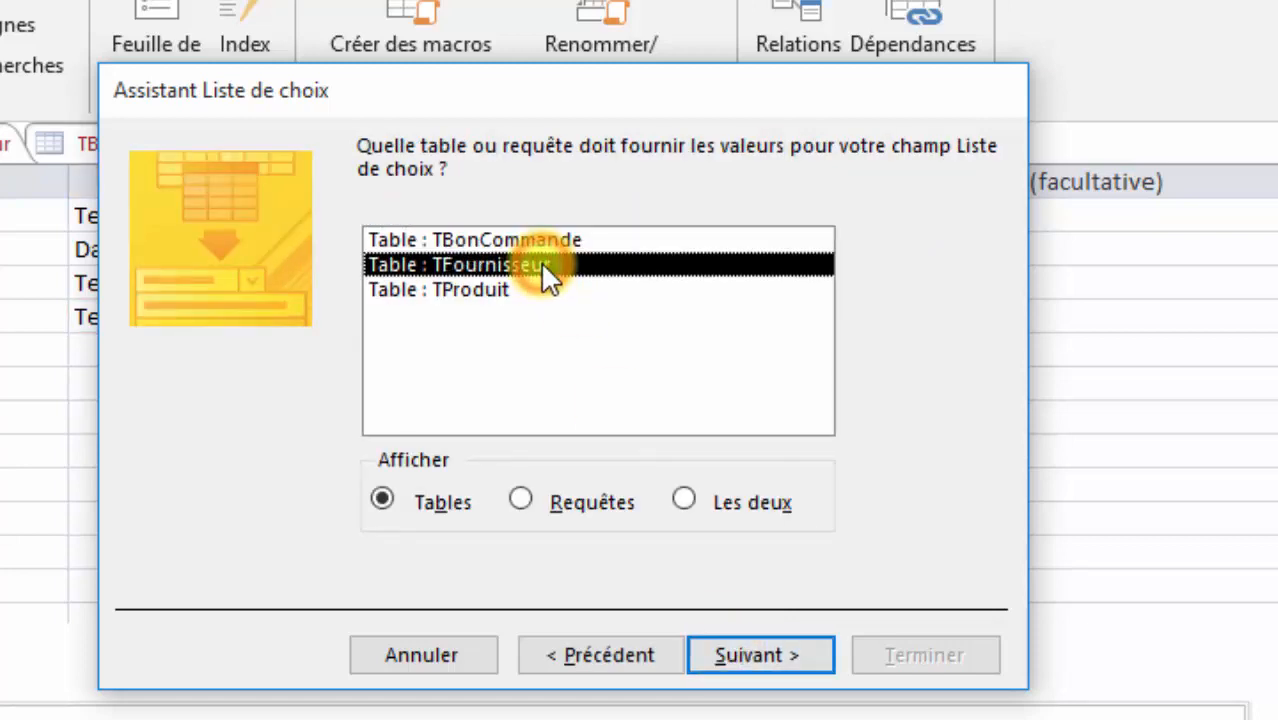
click(743, 653)
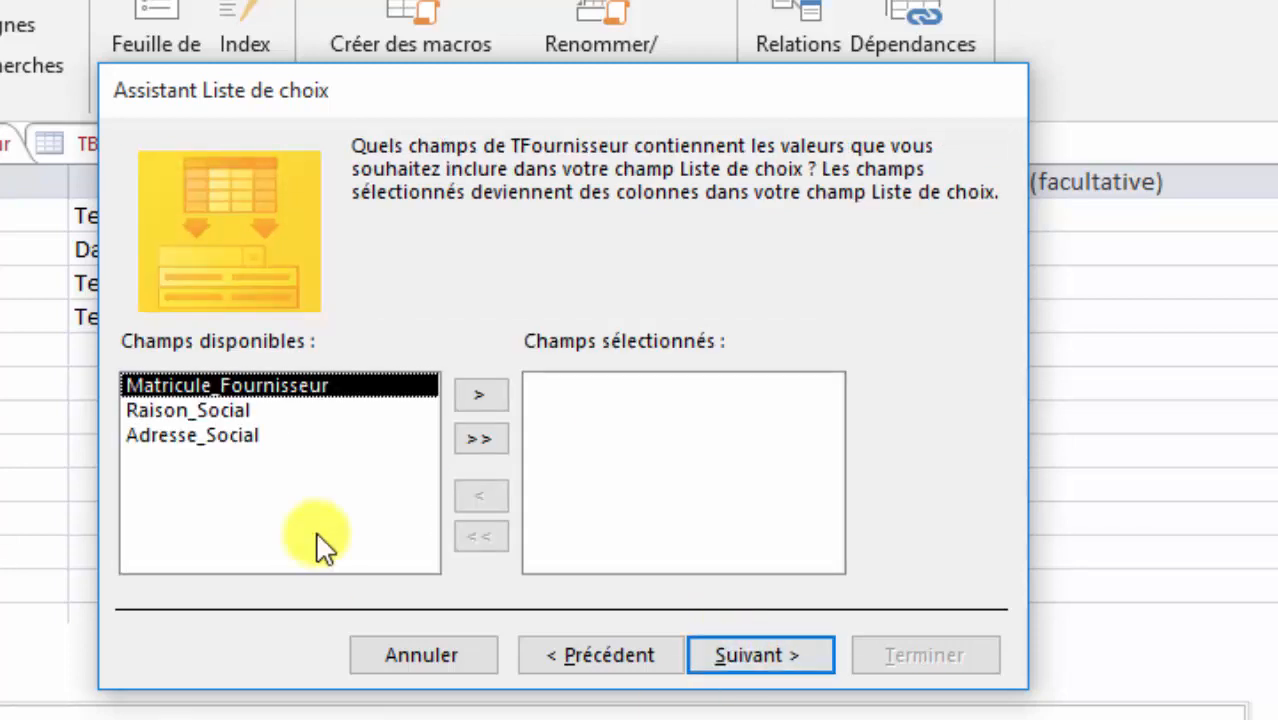
click(481, 395)
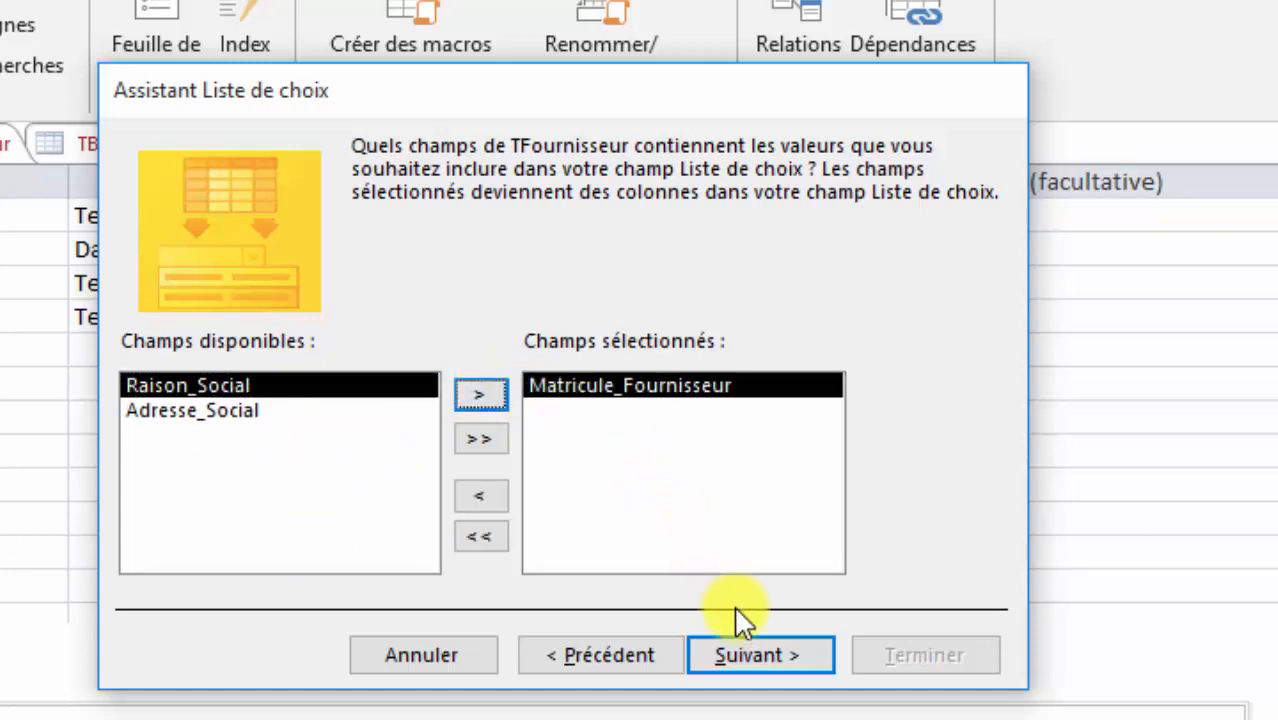
click(741, 648)
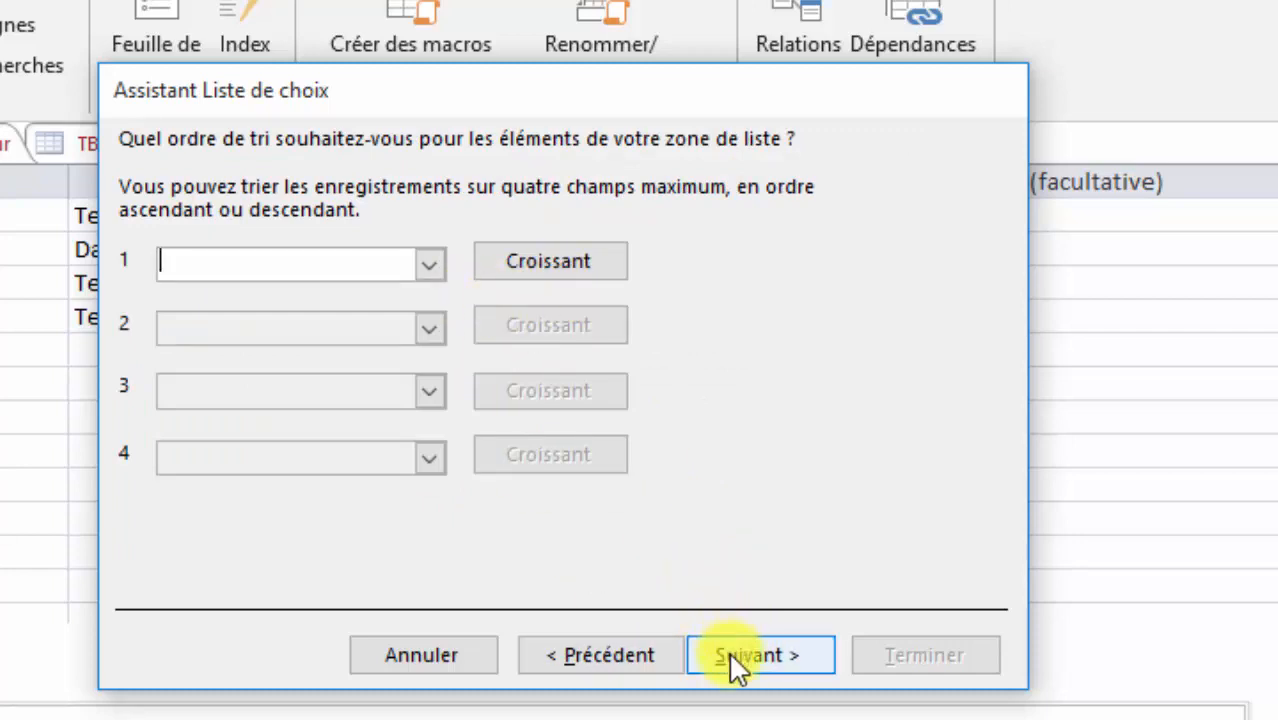
Step: Complete the lookup wizard without a sort order, keeping the label Matricule_Four and leaving data integrity and multiple values off
click(426, 264)
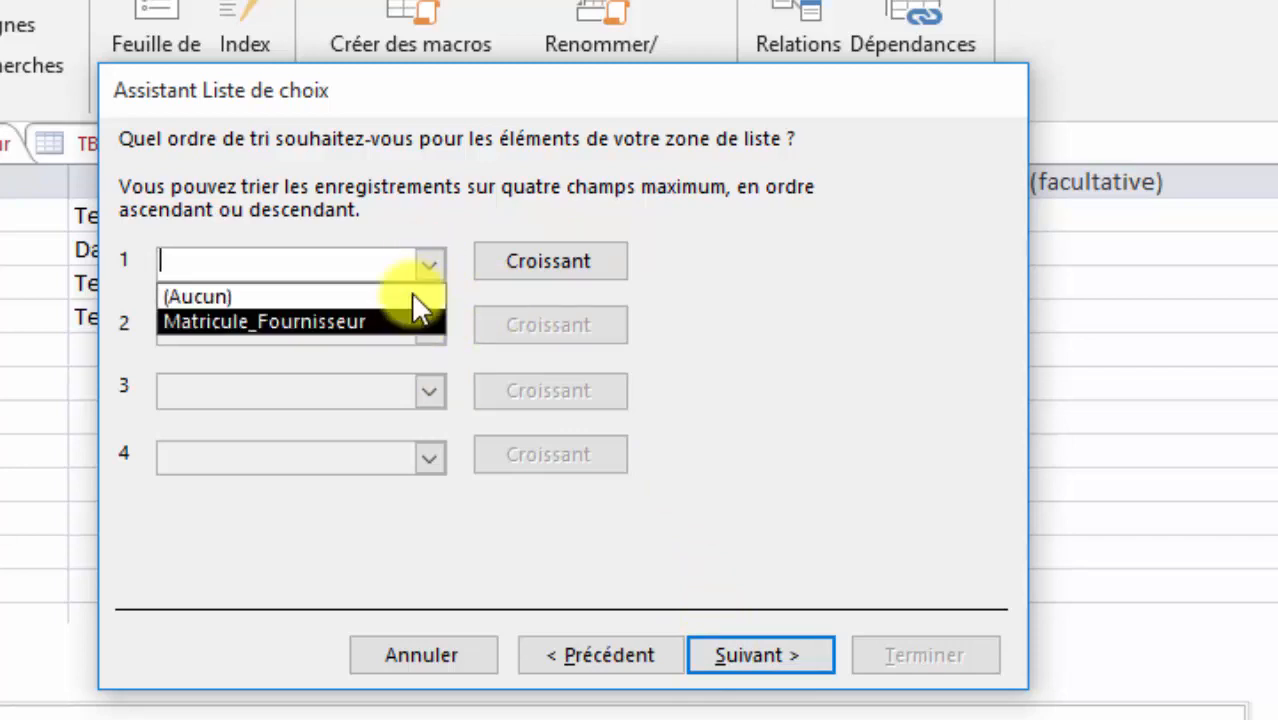
click(437, 207)
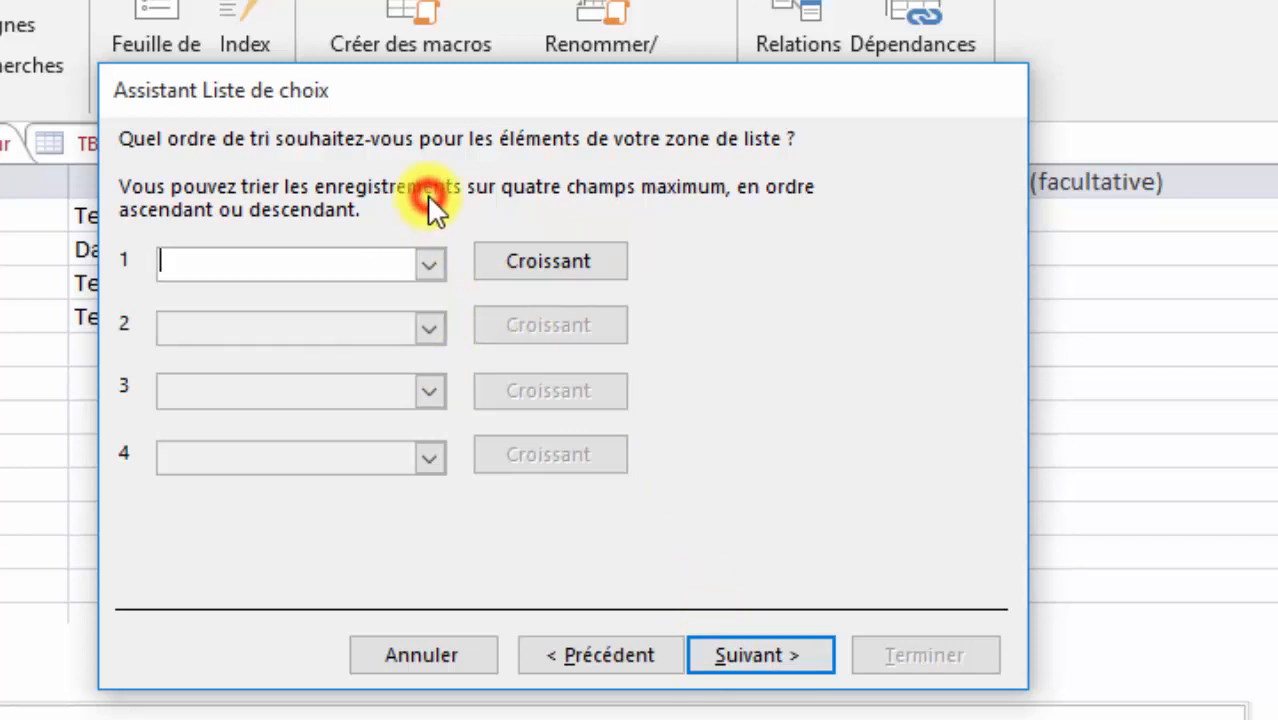
click(773, 660)
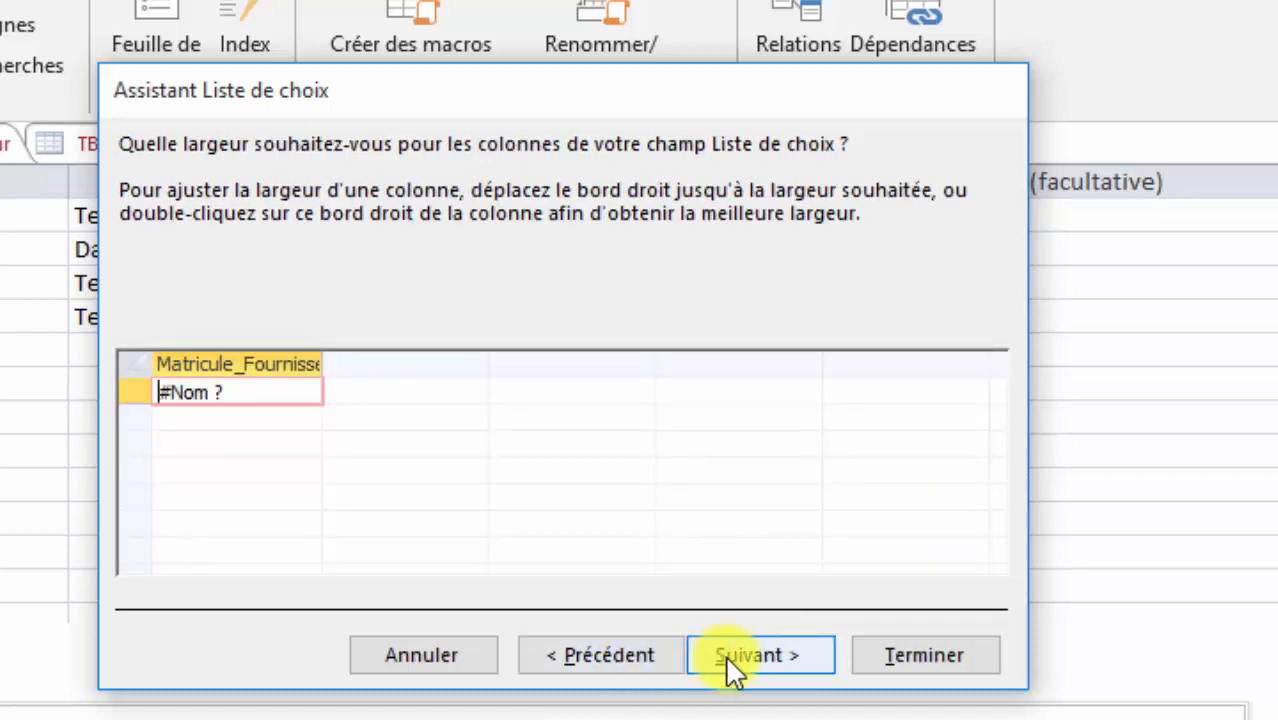
click(725, 655)
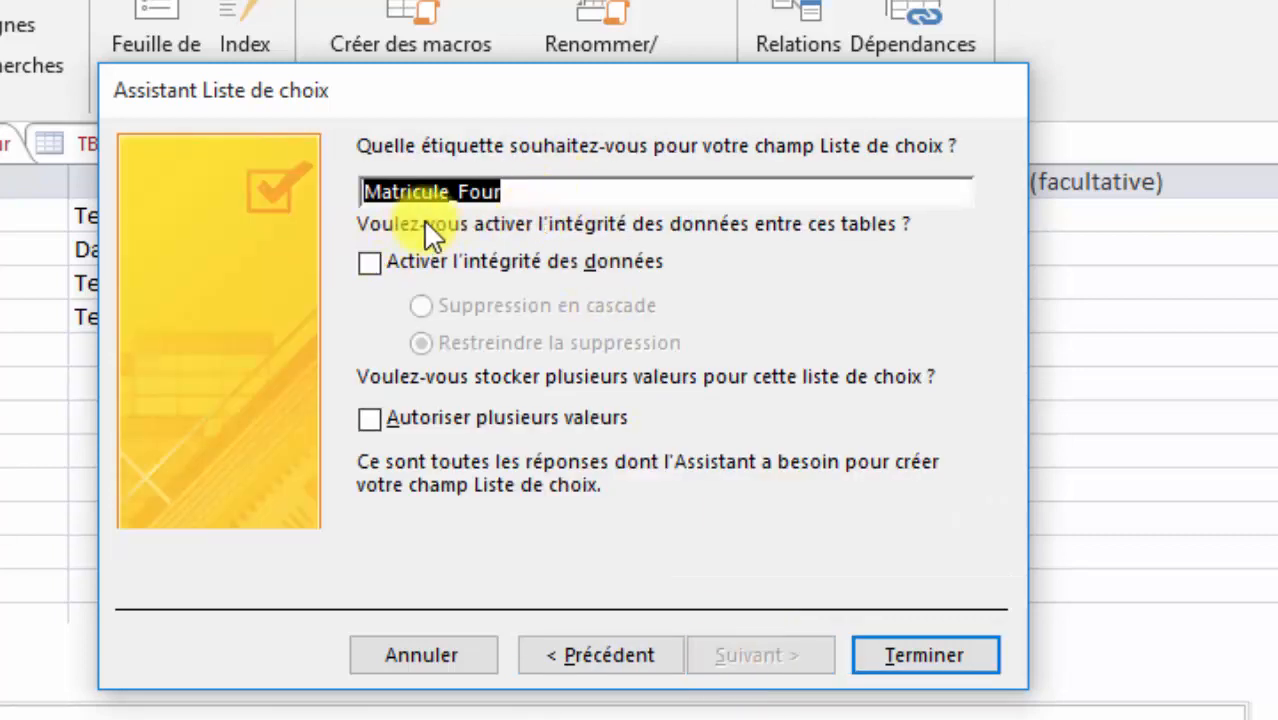
click(512, 258)
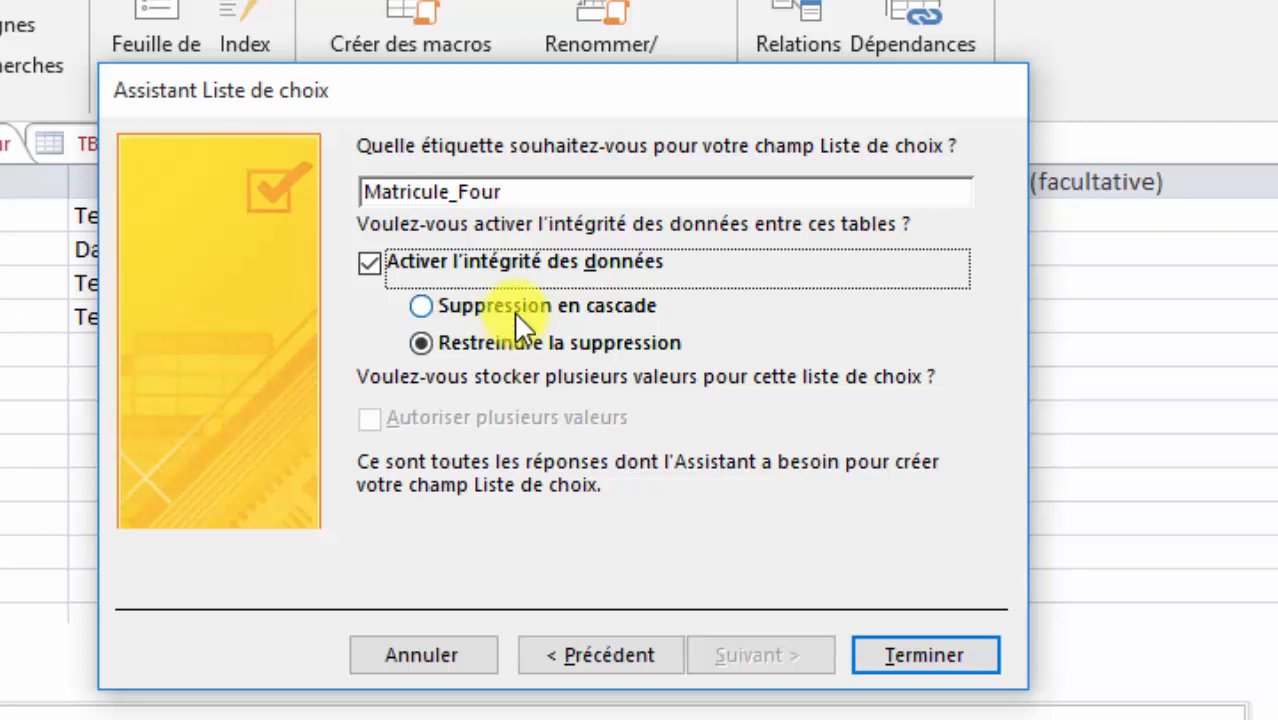
click(368, 264)
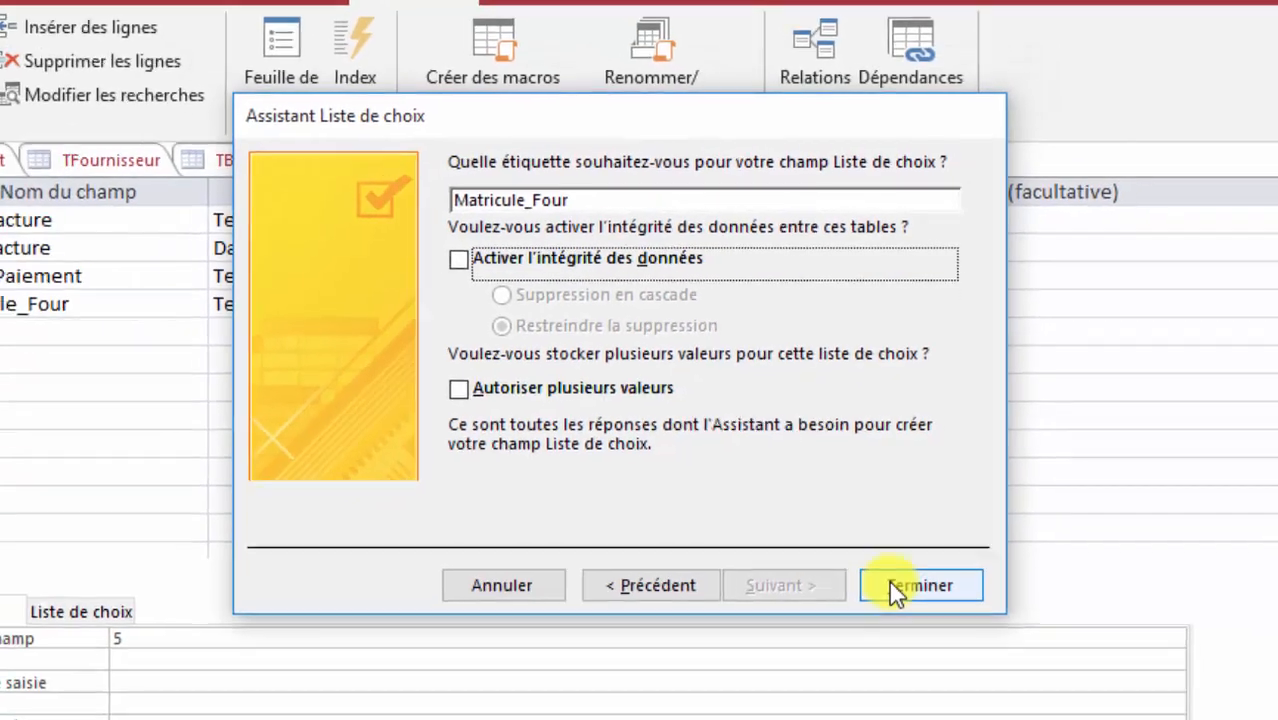
click(893, 662)
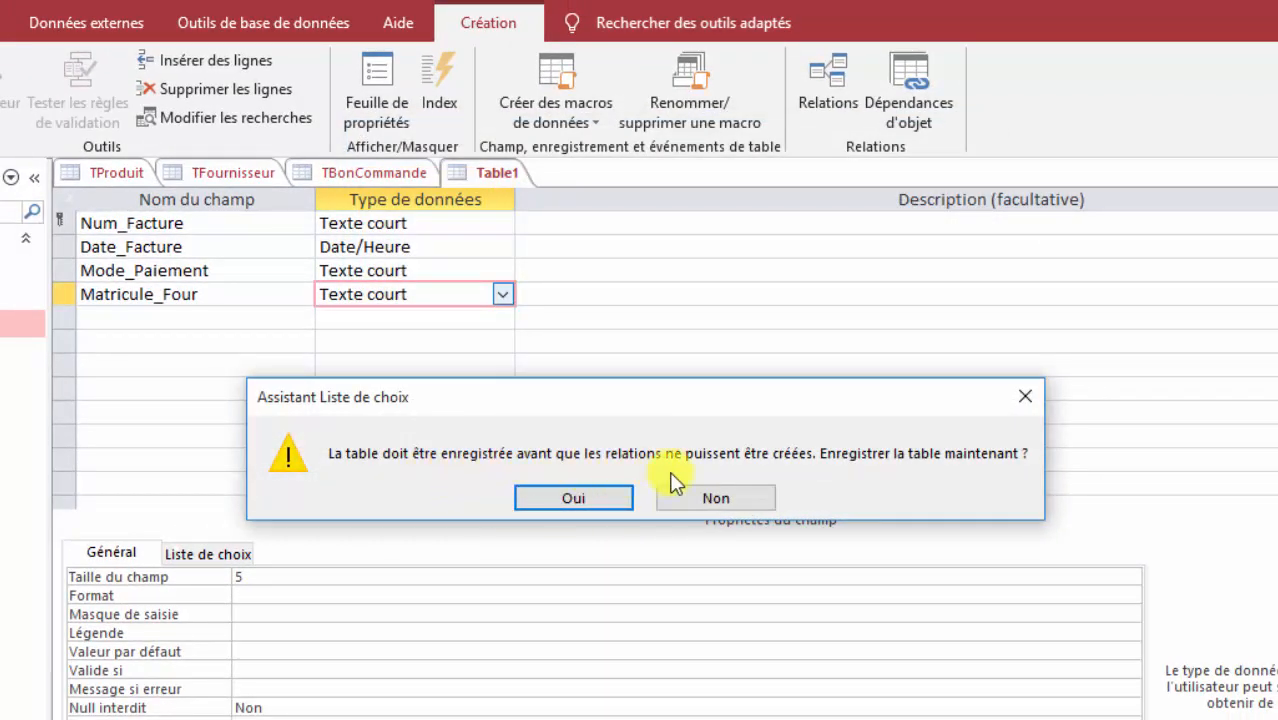
Step: Agree to save the table so the relation can be created, and name it TFacture
click(616, 496)
key(End)
key(BackSpace)
key(BackSpace)
key(BackSpace)
key(BackSpace)
key(BackSpace)
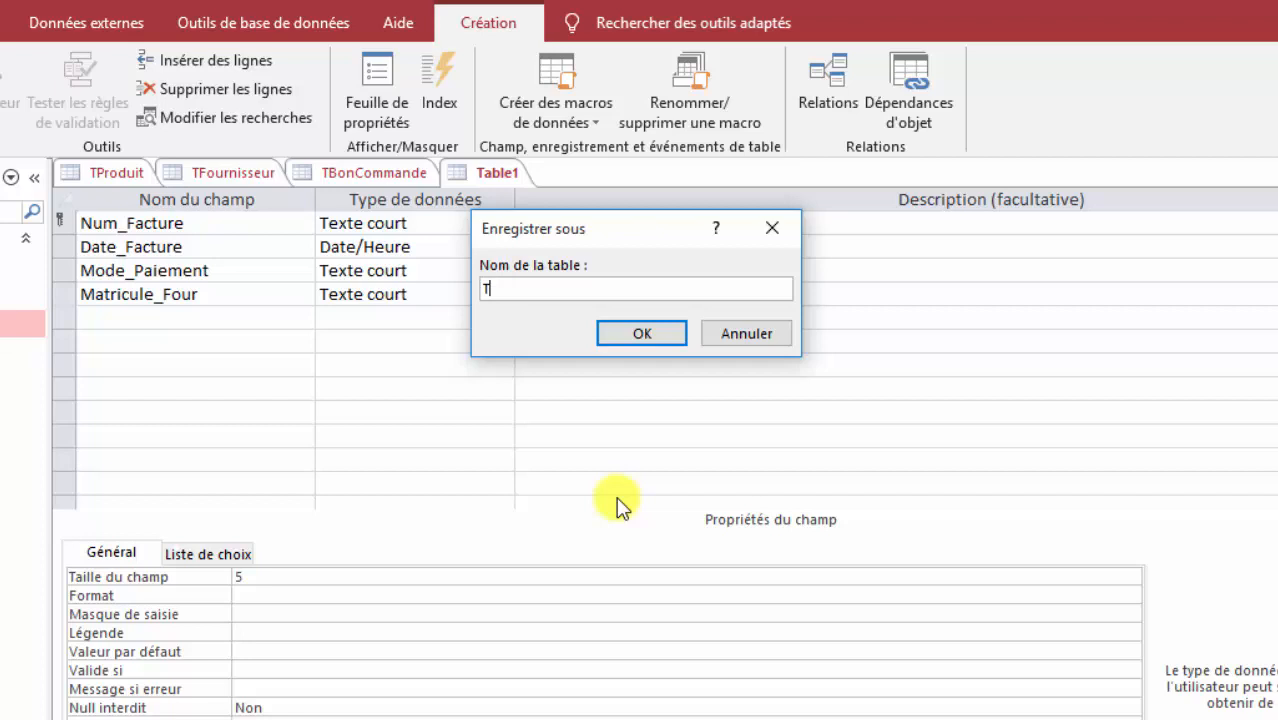
text(Facture)
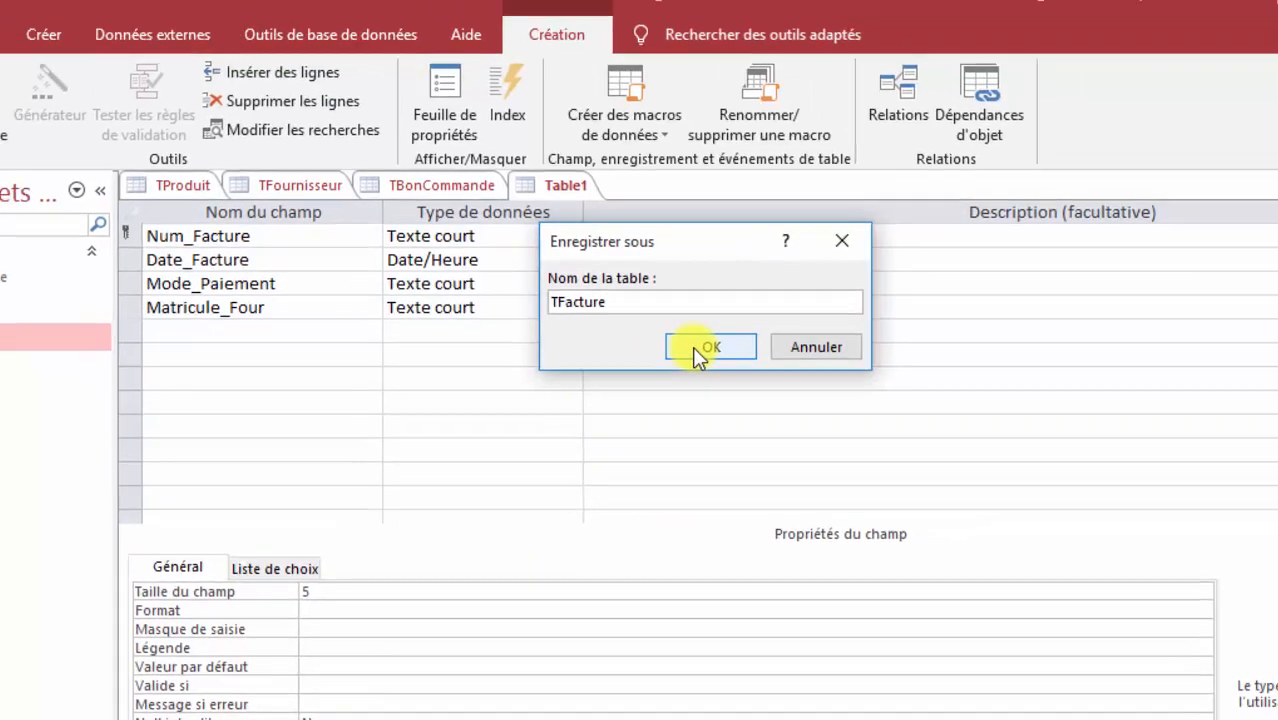
click(623, 333)
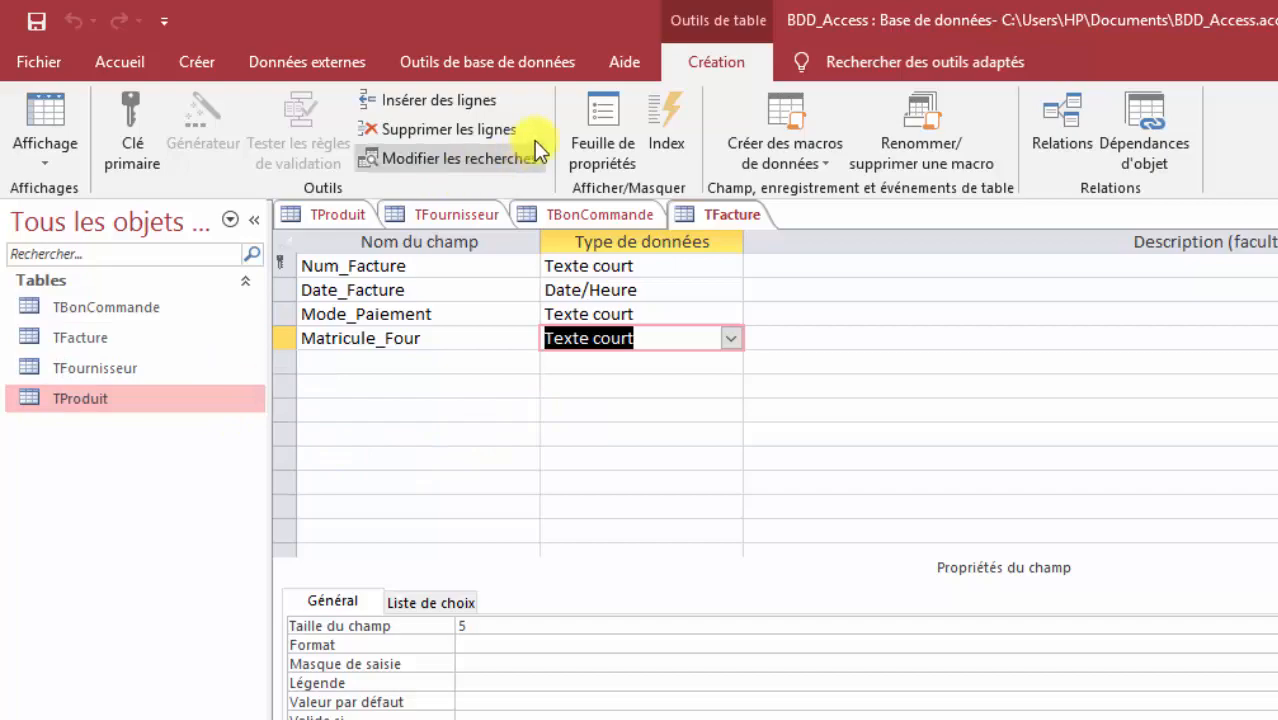
Step: Open the database's Relations diagram and add the TBonCommande and TProduit tables to it
click(527, 66)
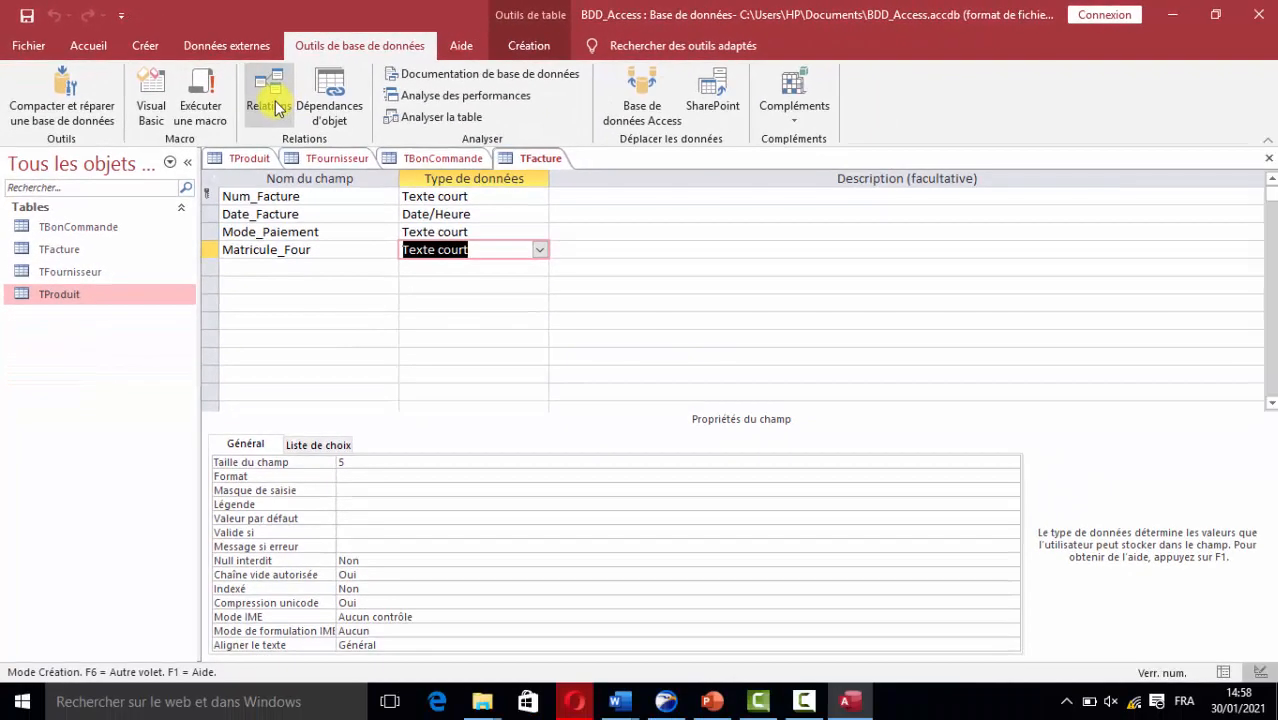
click(293, 100)
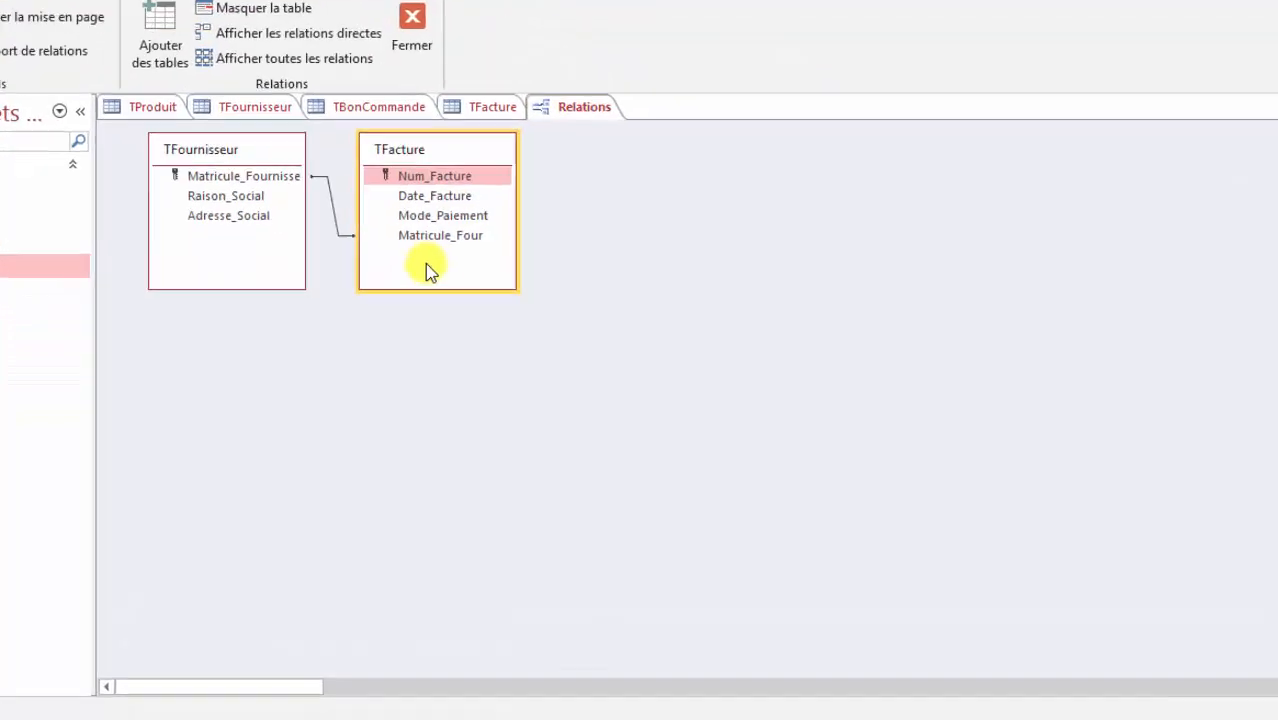
right_click(404, 379)
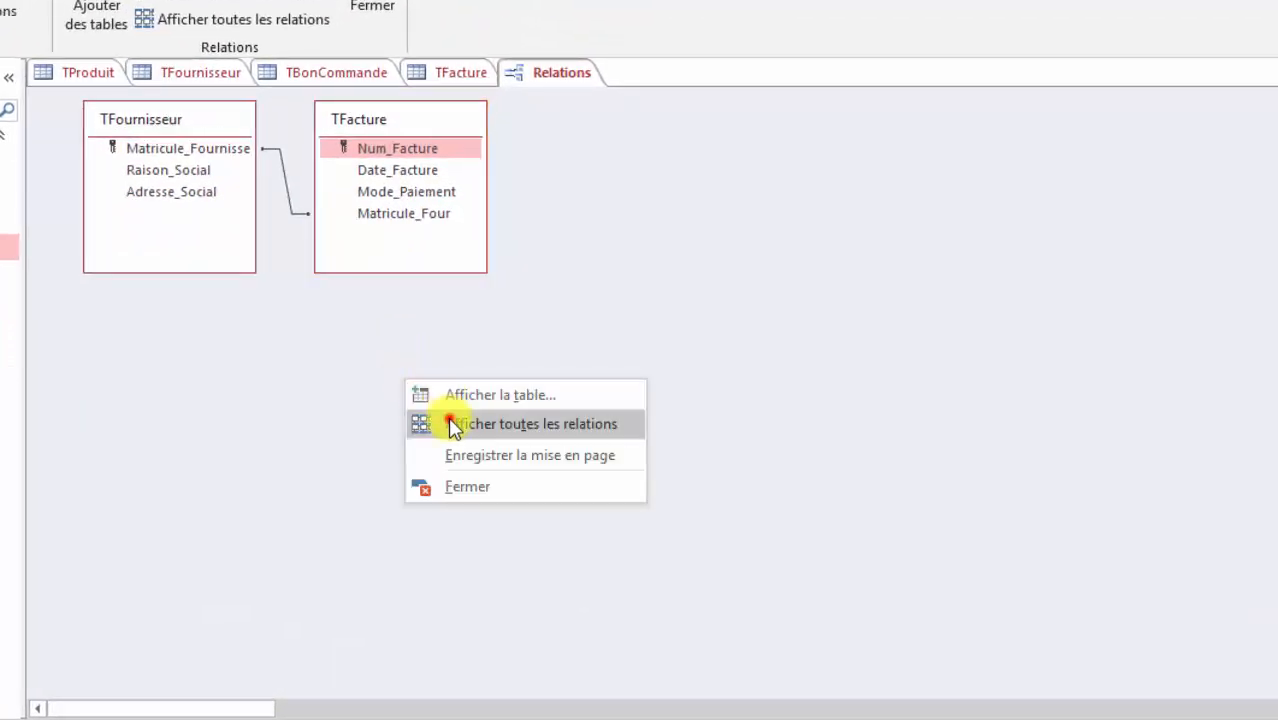
click(451, 424)
right_click(451, 424)
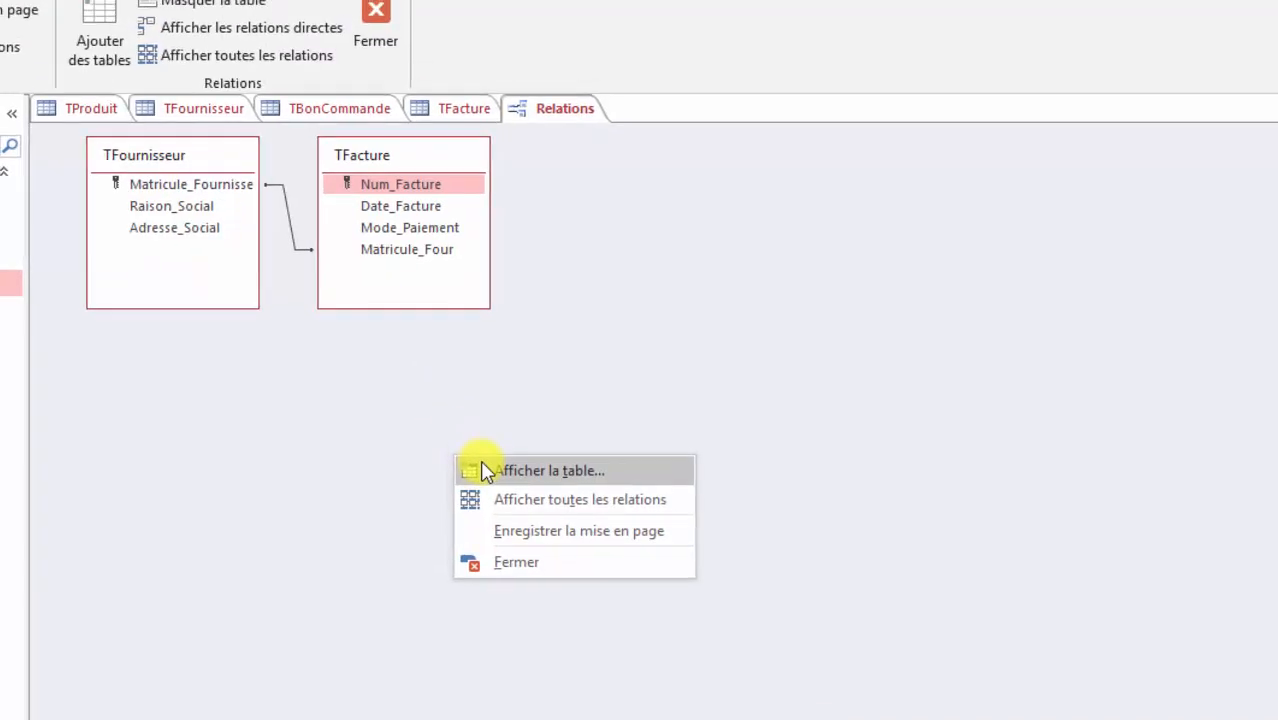
click(485, 472)
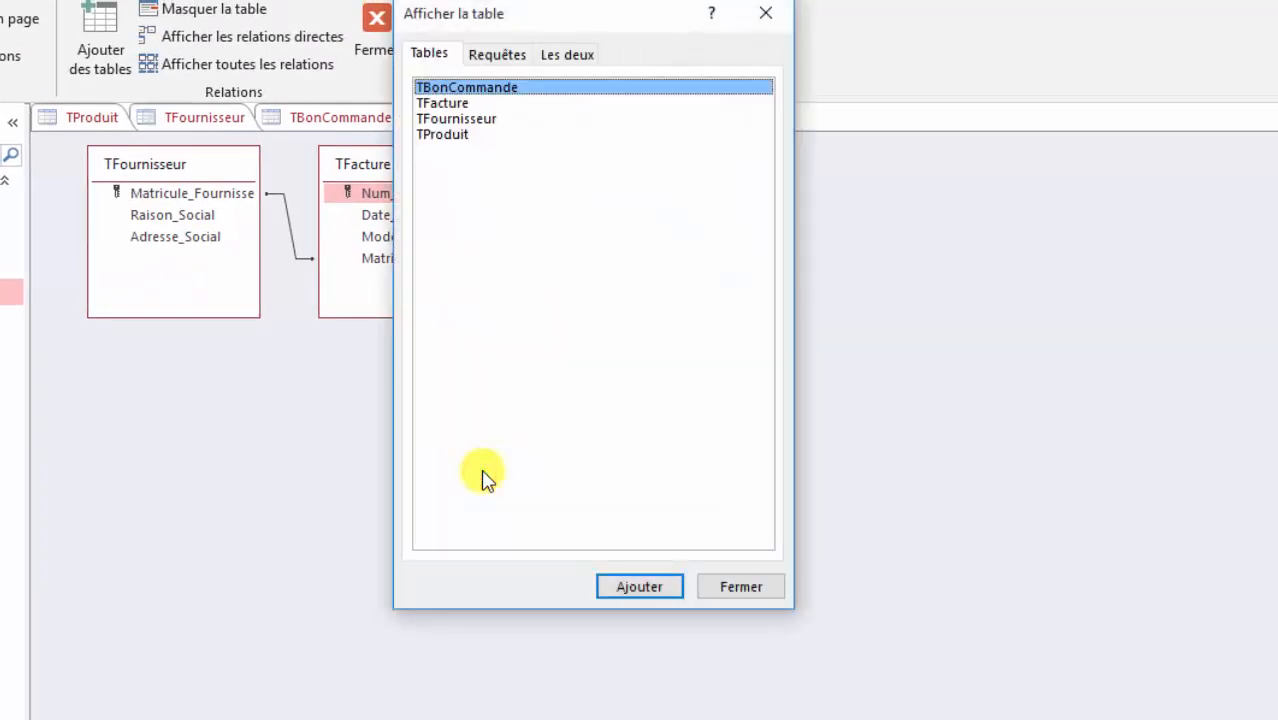
click(645, 588)
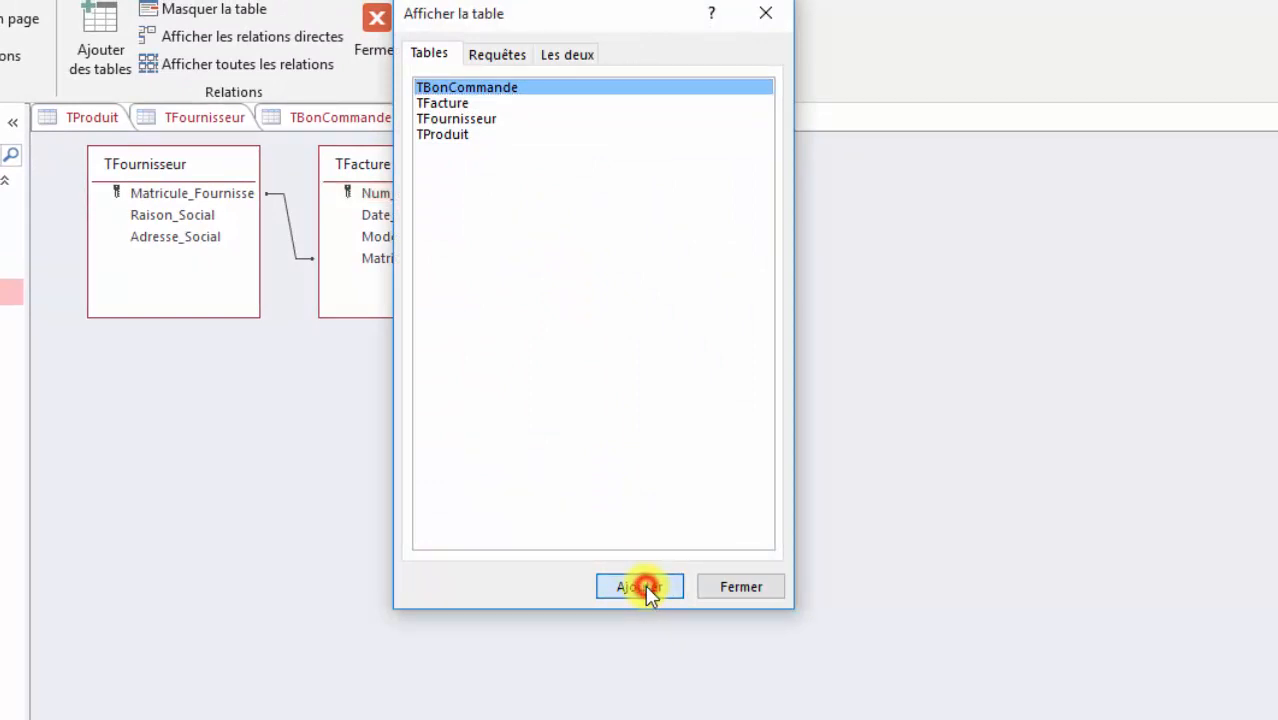
click(665, 134)
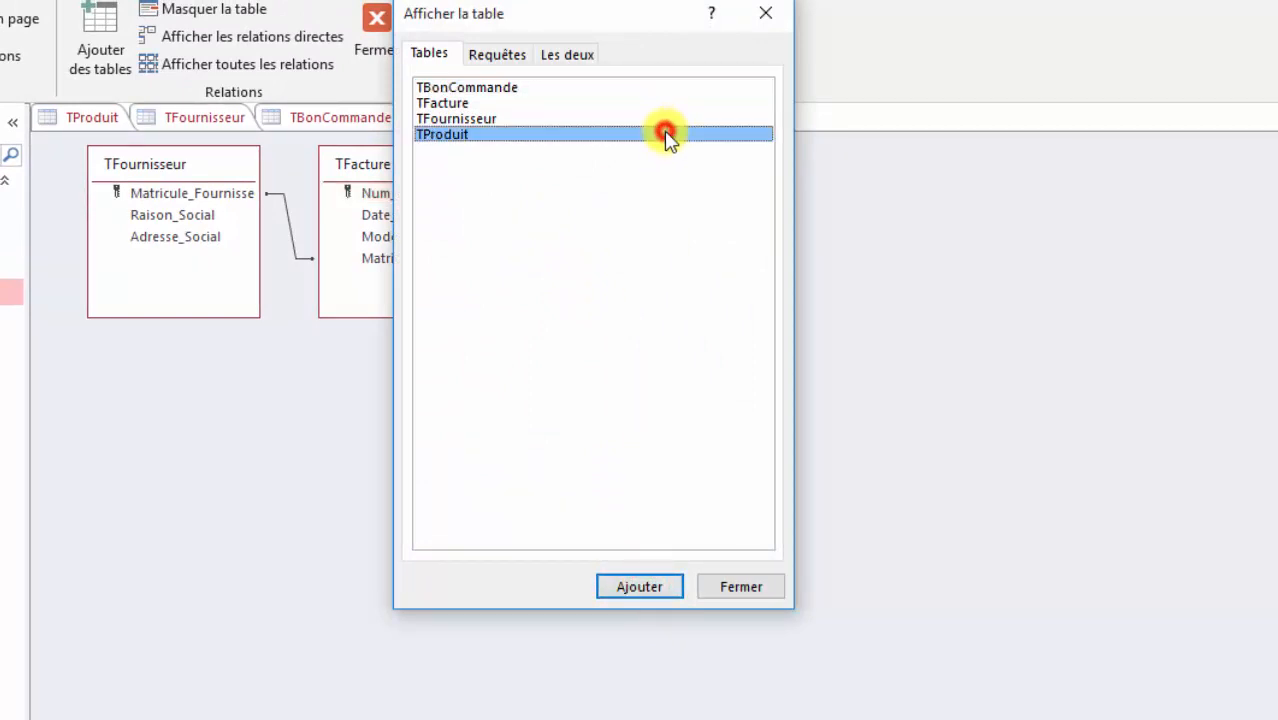
click(640, 587)
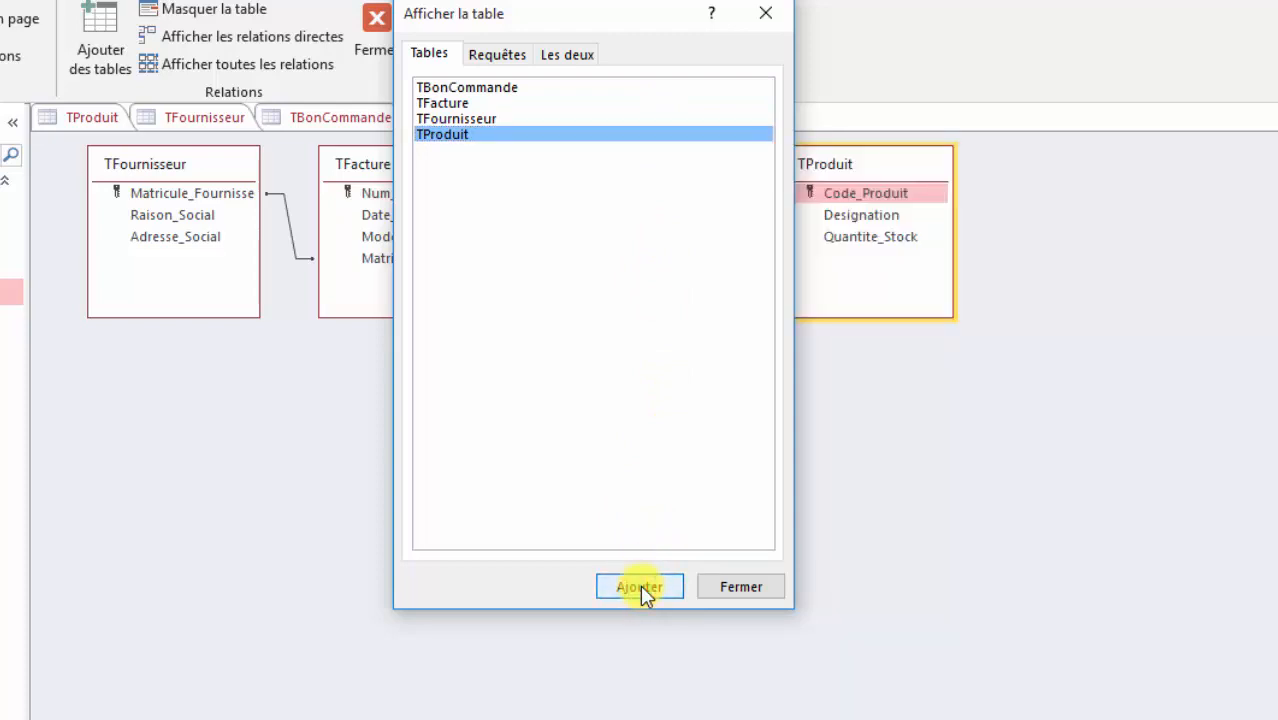
click(745, 588)
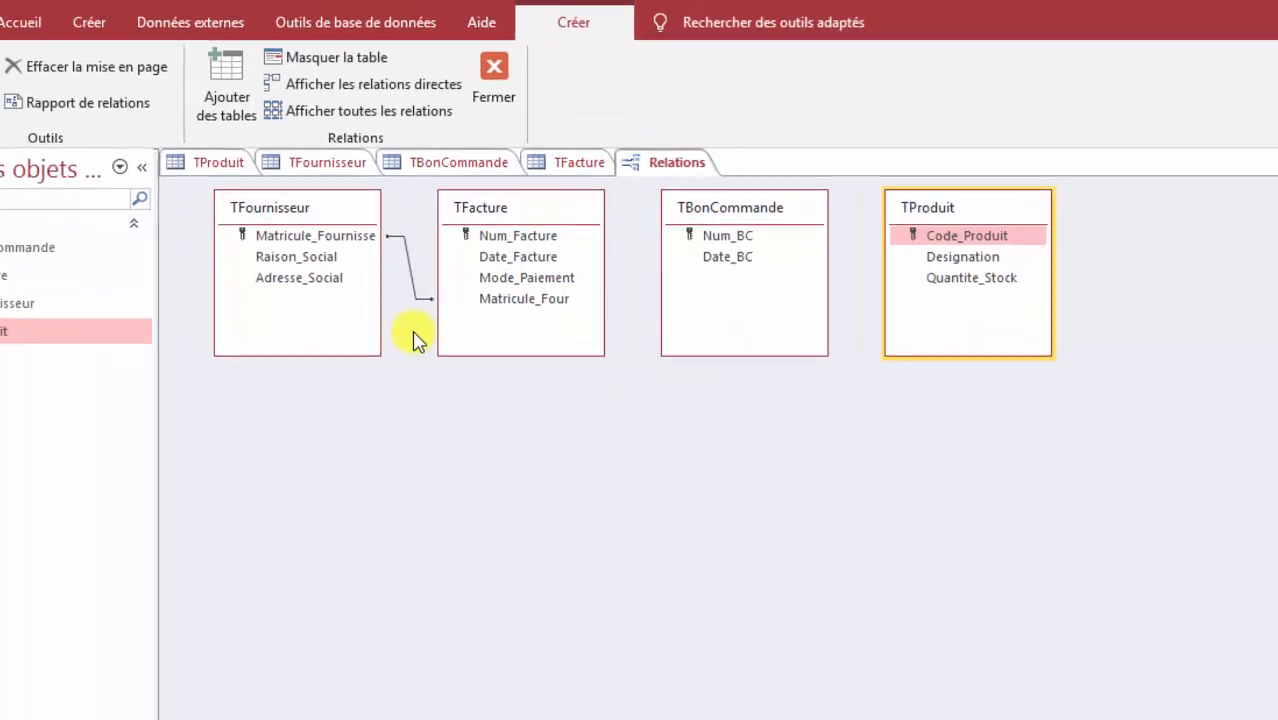
Step: Create a new table in design view with a field named Quantite_Commande of data type Numérique
click(90, 23)
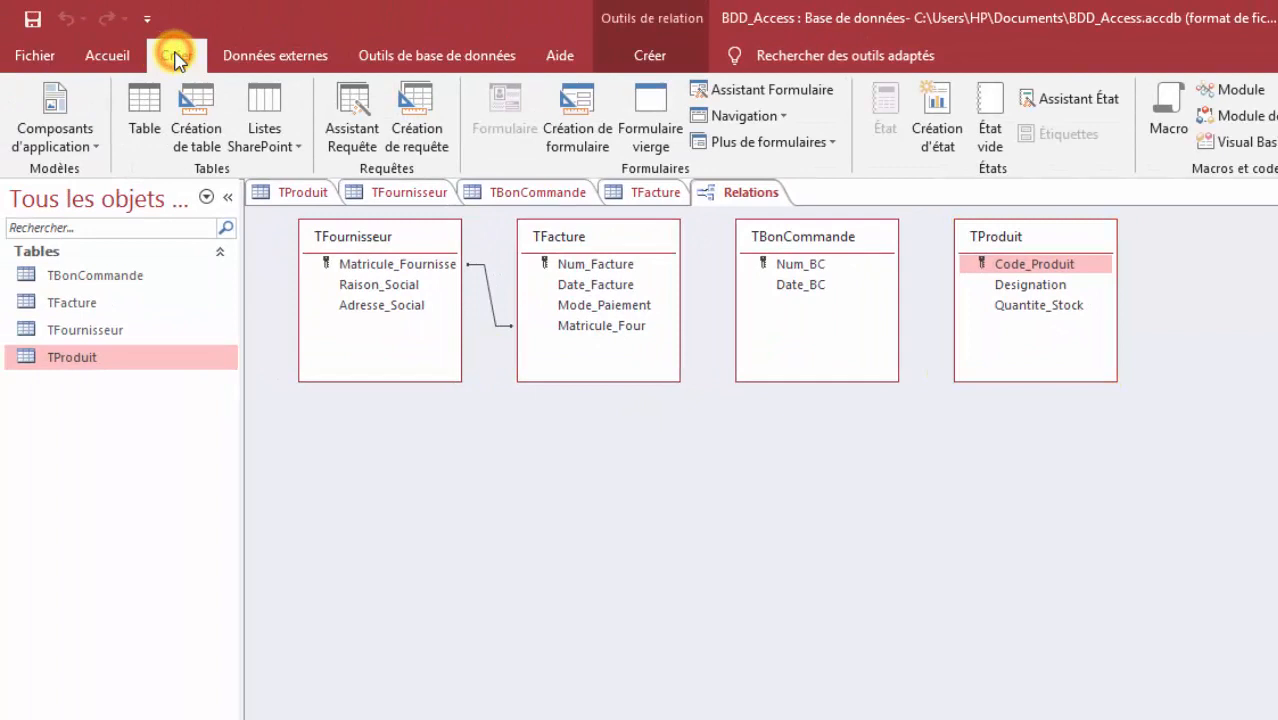
click(196, 110)
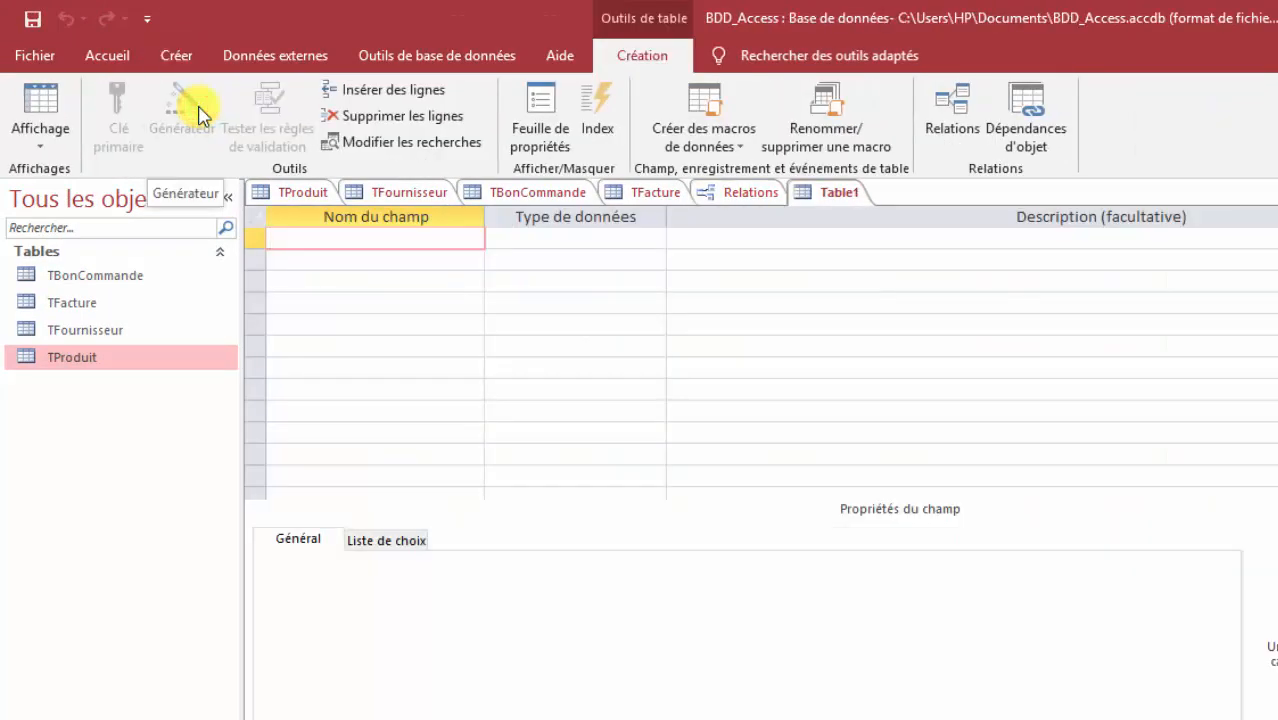
text(Qua)
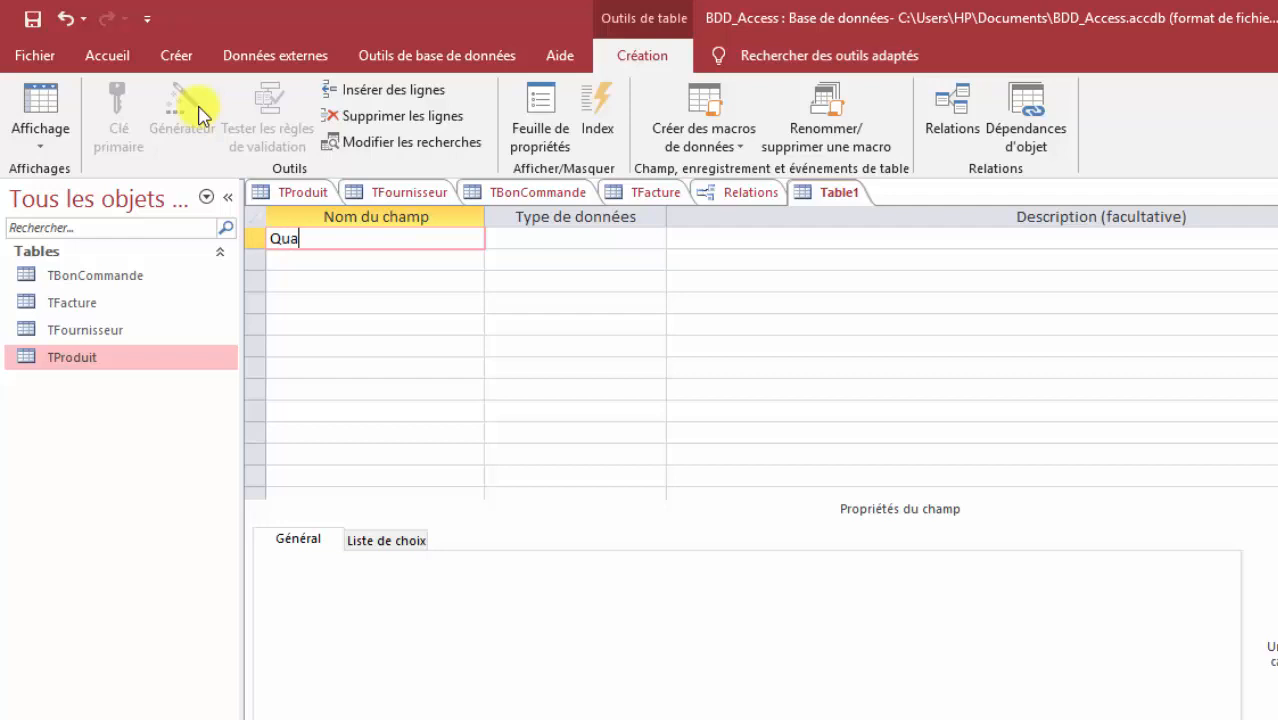
text(ntite_Comm)
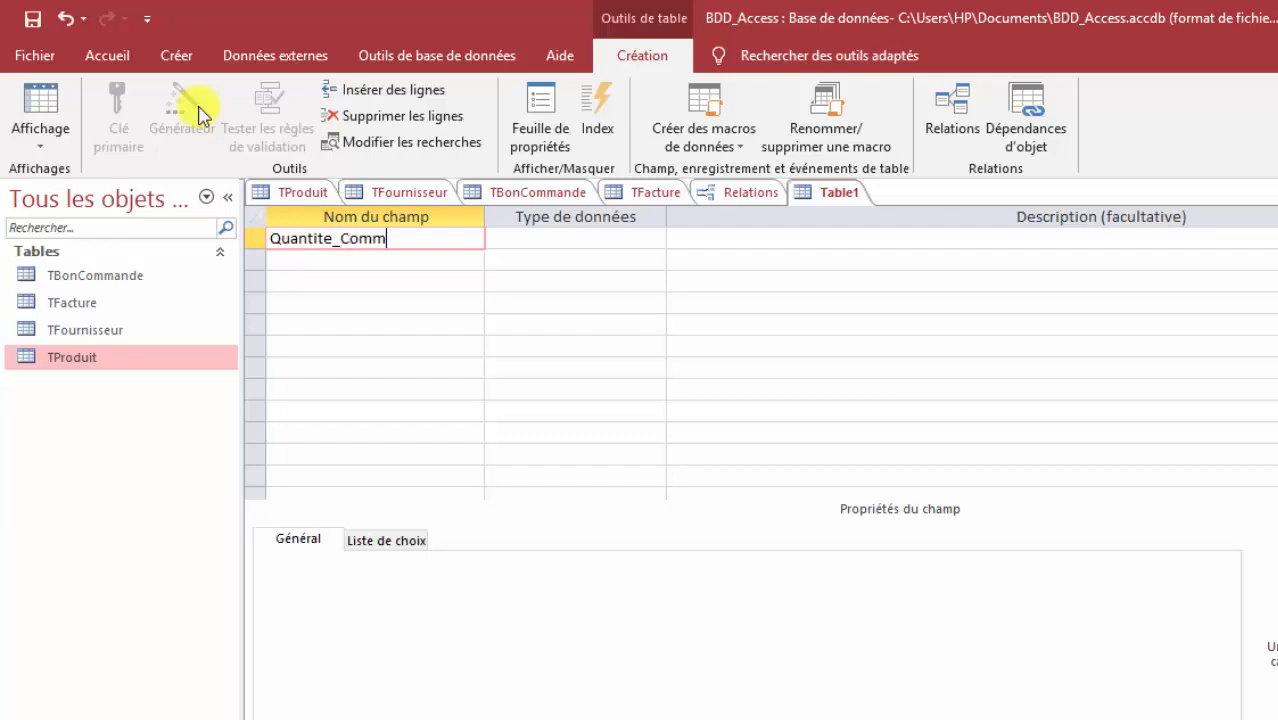
text(ande)
click(598, 242)
click(657, 239)
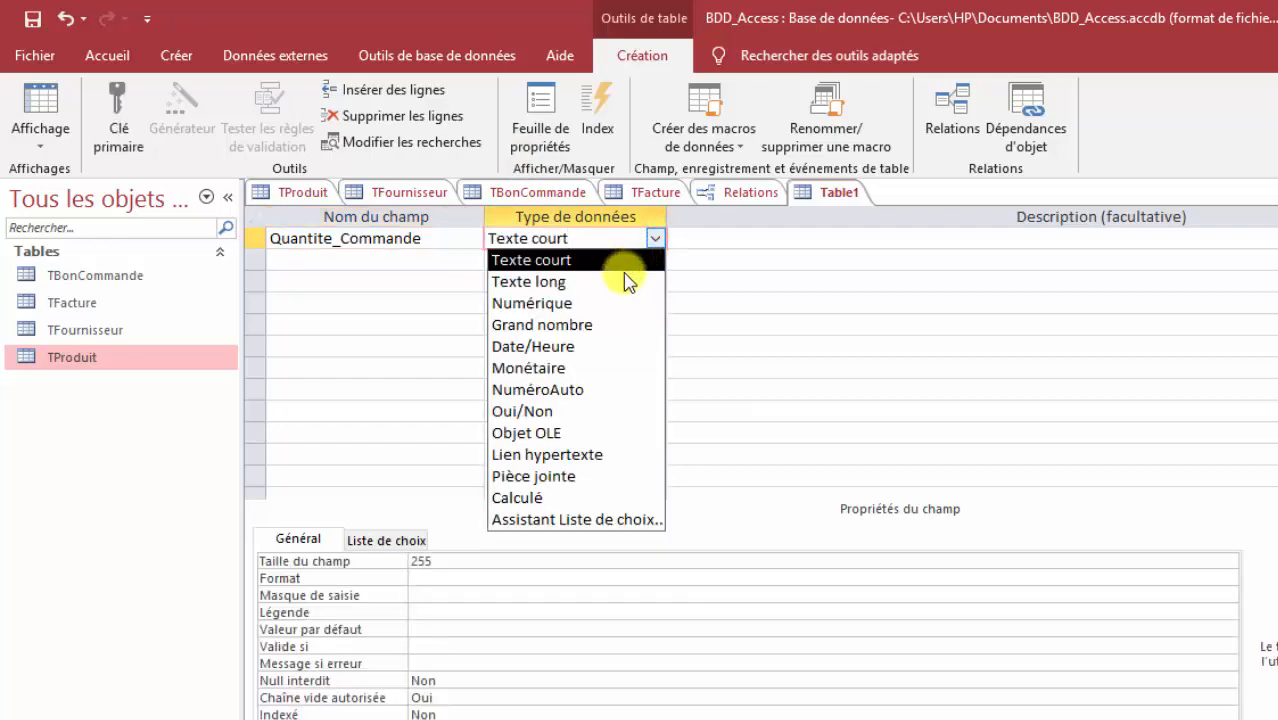
click(616, 301)
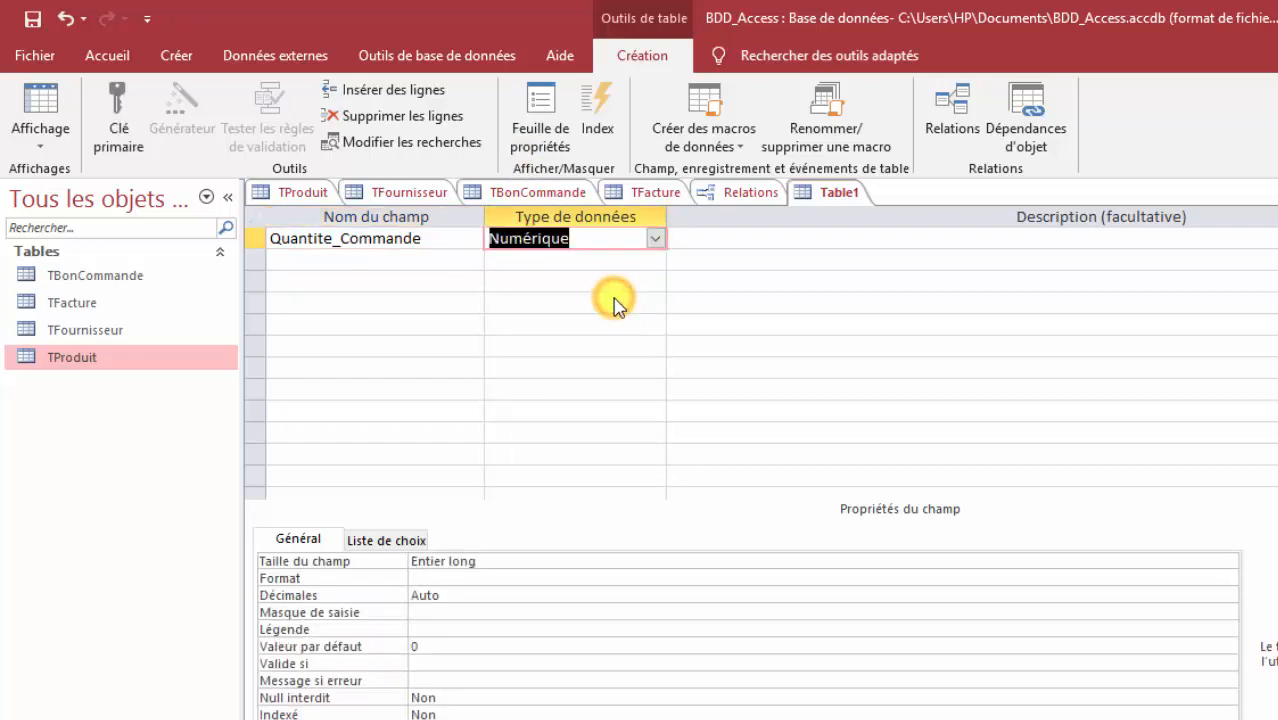
Step: Add a second field named Numero_BC and start the lookup wizard as its data type
click(449, 262)
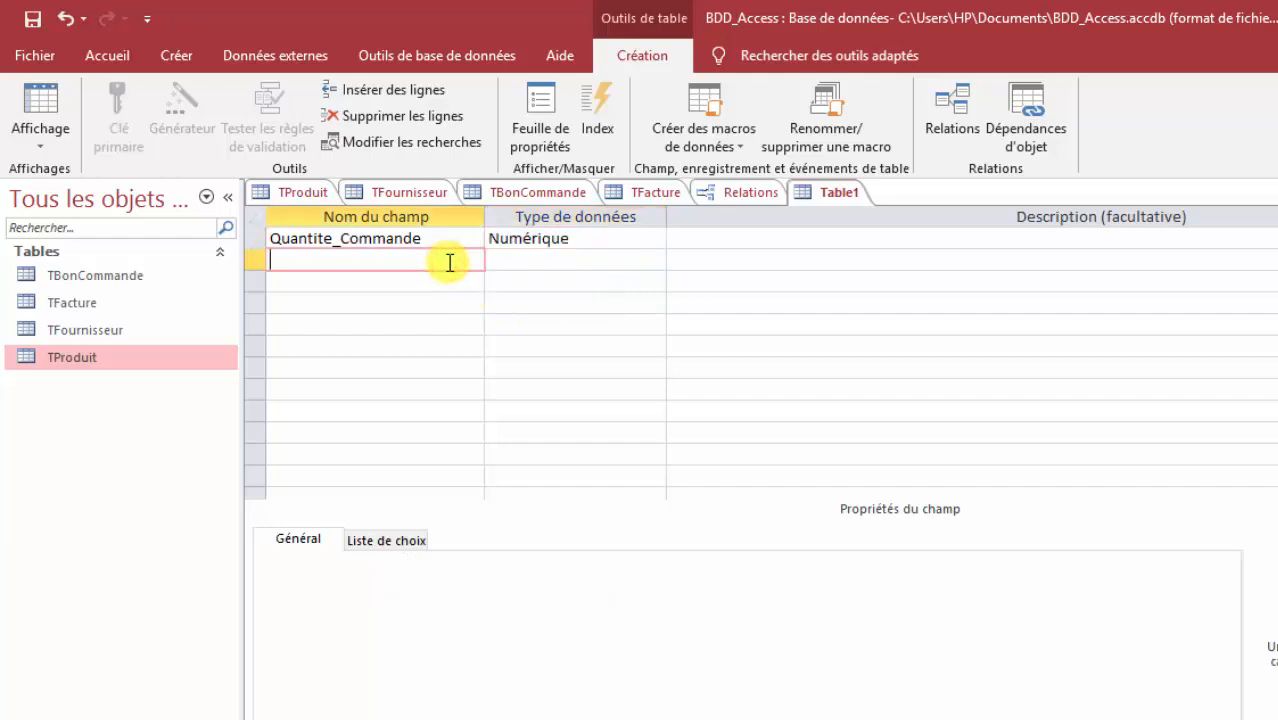
text(Numero_BC)
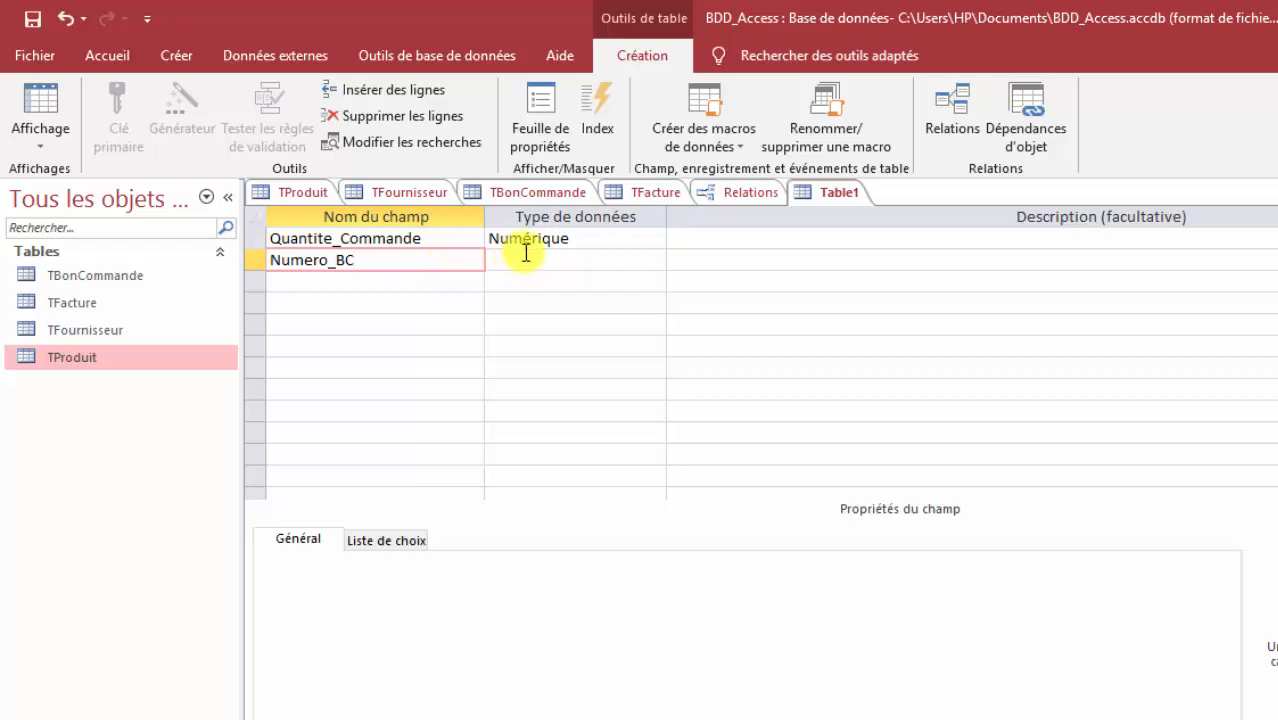
click(526, 254)
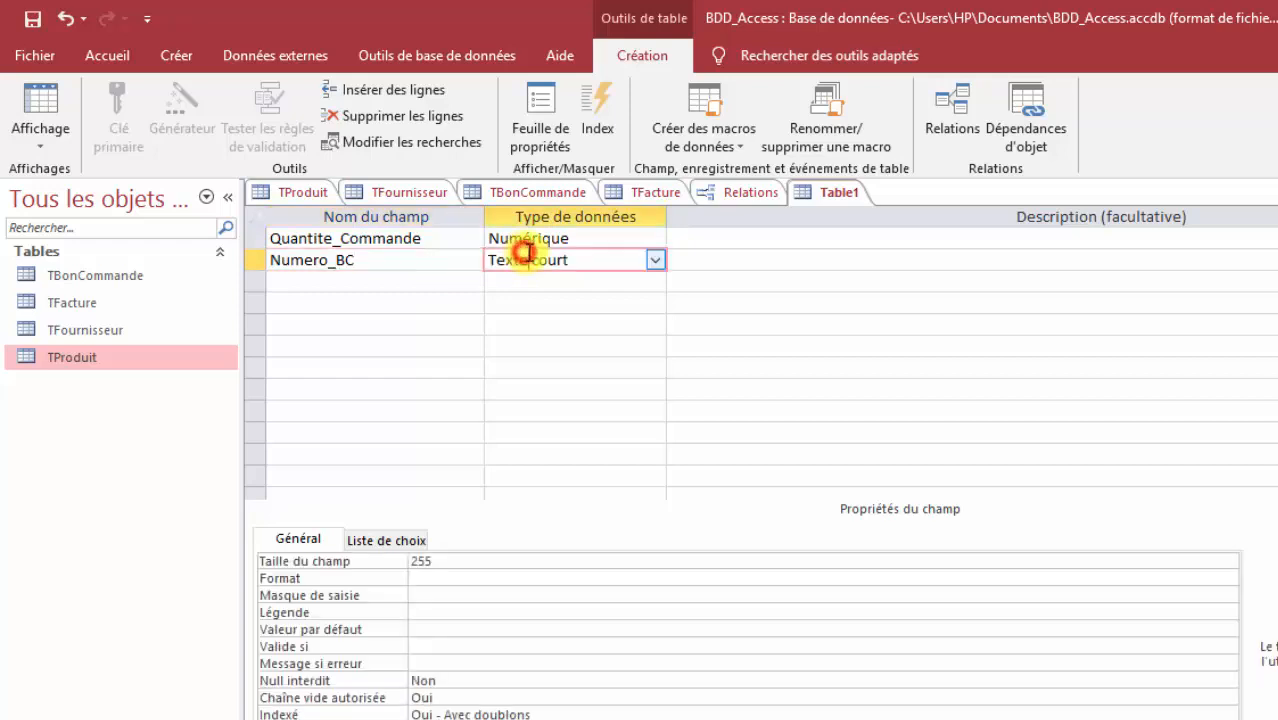
click(654, 265)
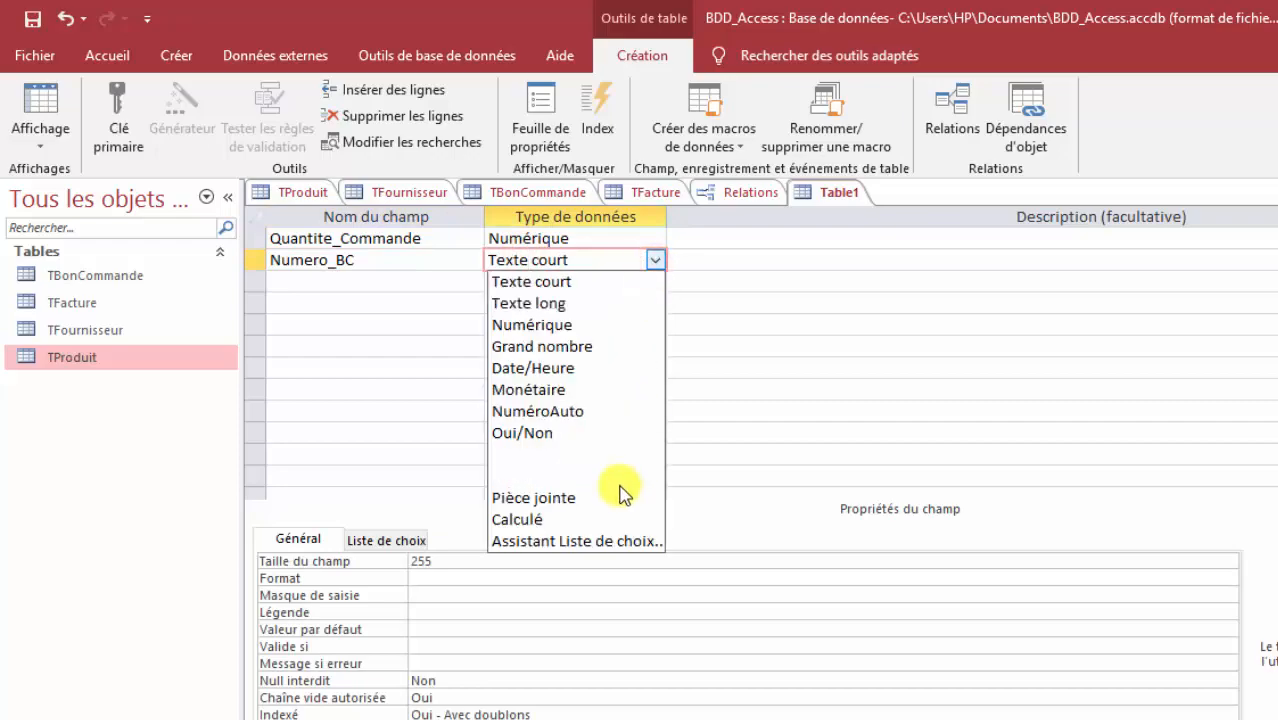
click(540, 563)
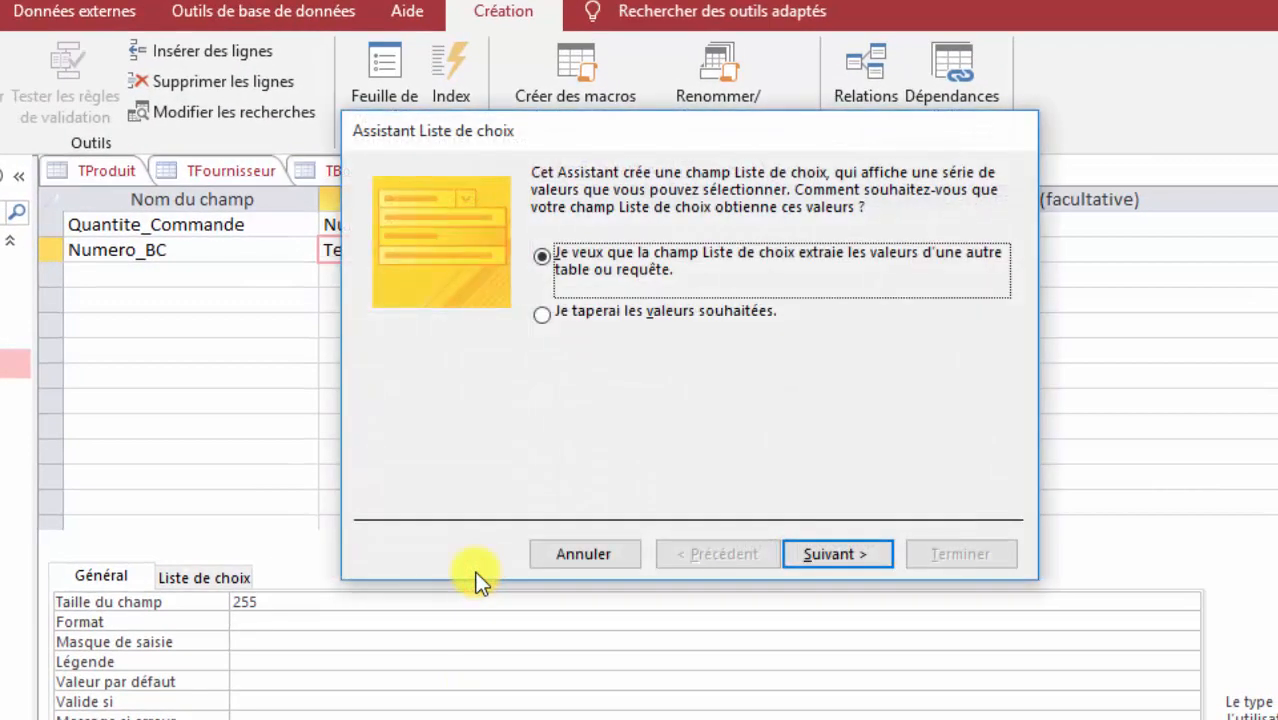
Step: Have the Numero_BC lookup take its values from the Num_BC field of the TBonCommande table
click(811, 553)
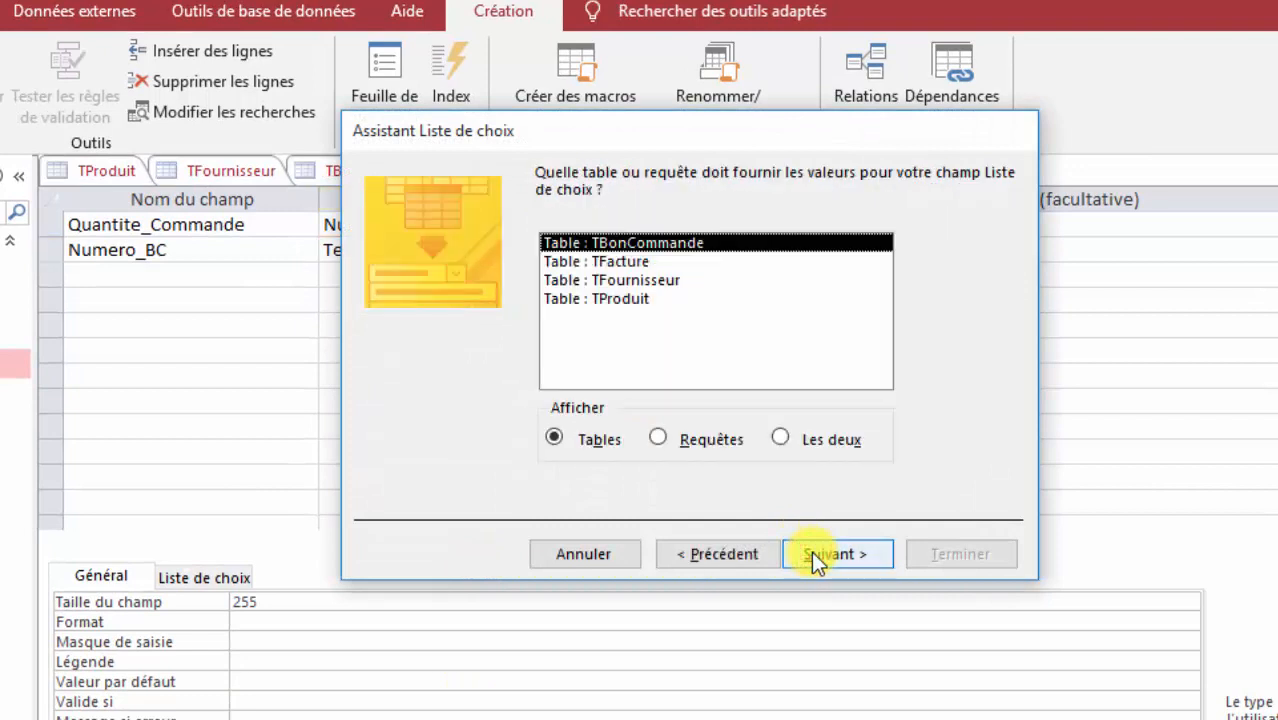
click(714, 246)
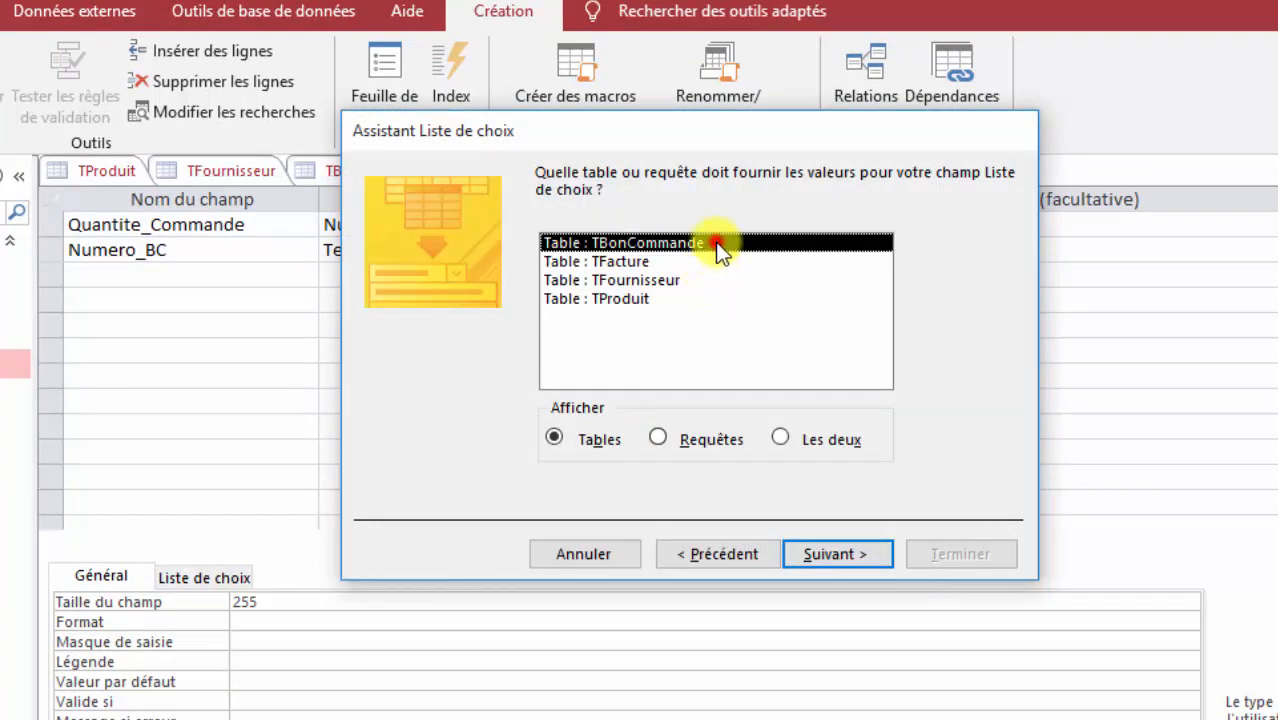
click(839, 556)
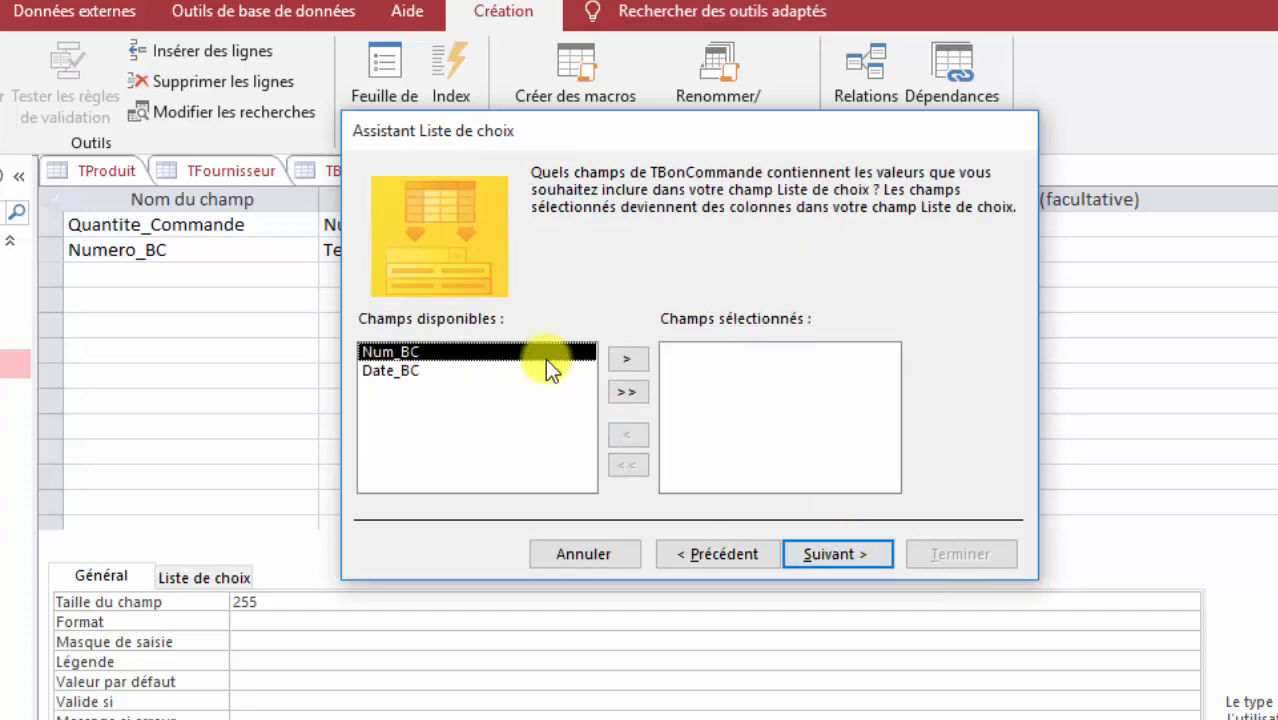
click(625, 358)
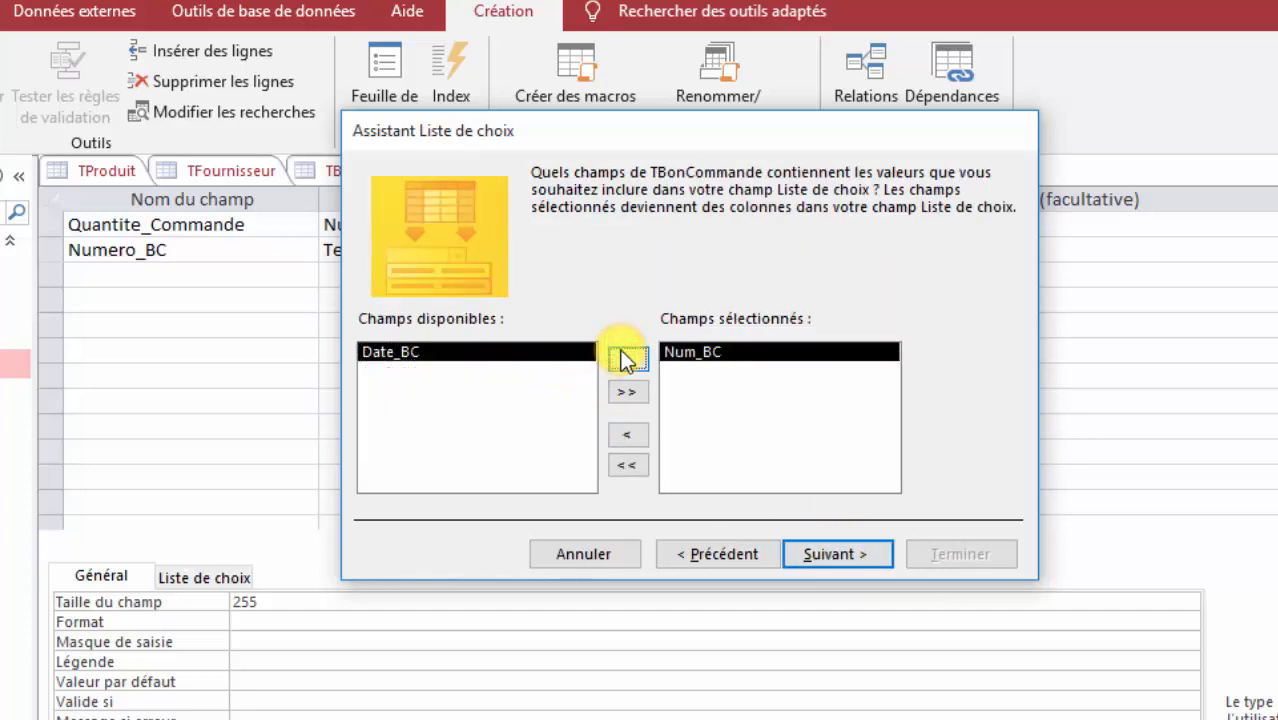
click(835, 558)
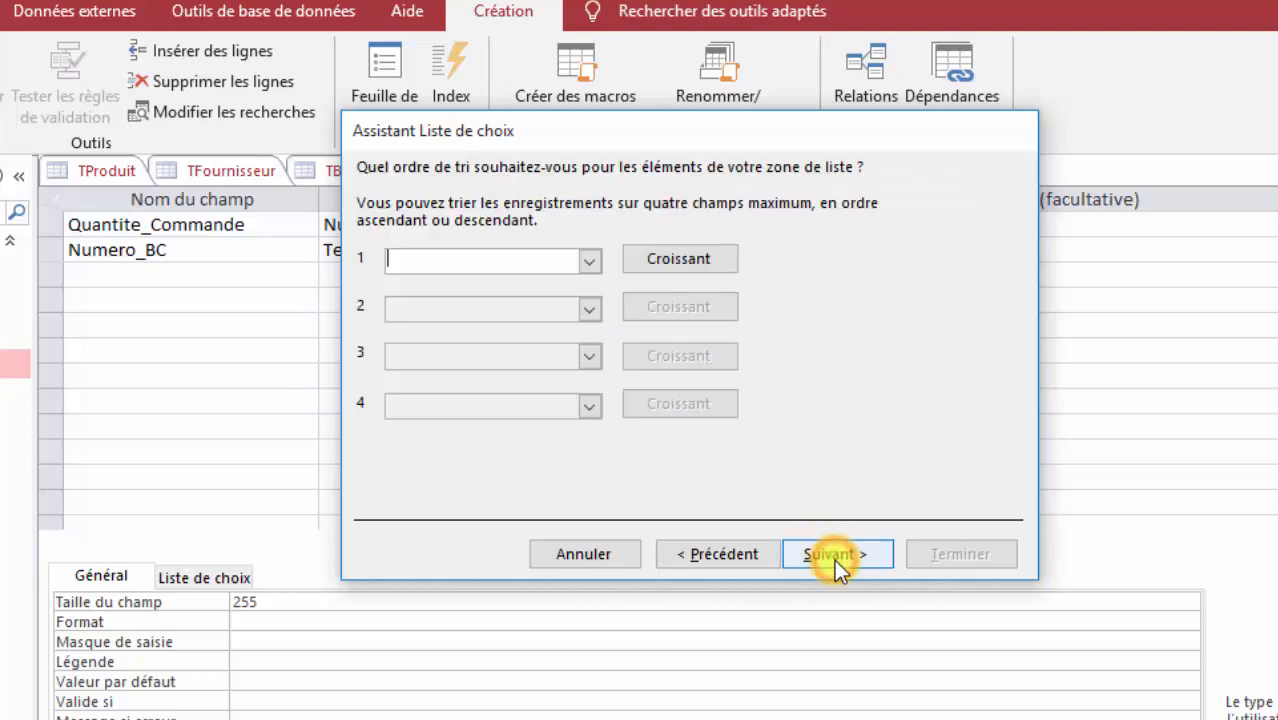
Step: Complete the lookup without a sort order, keeping the label Numero_BC and leaving data integrity and multiple values off
click(834, 556)
click(834, 559)
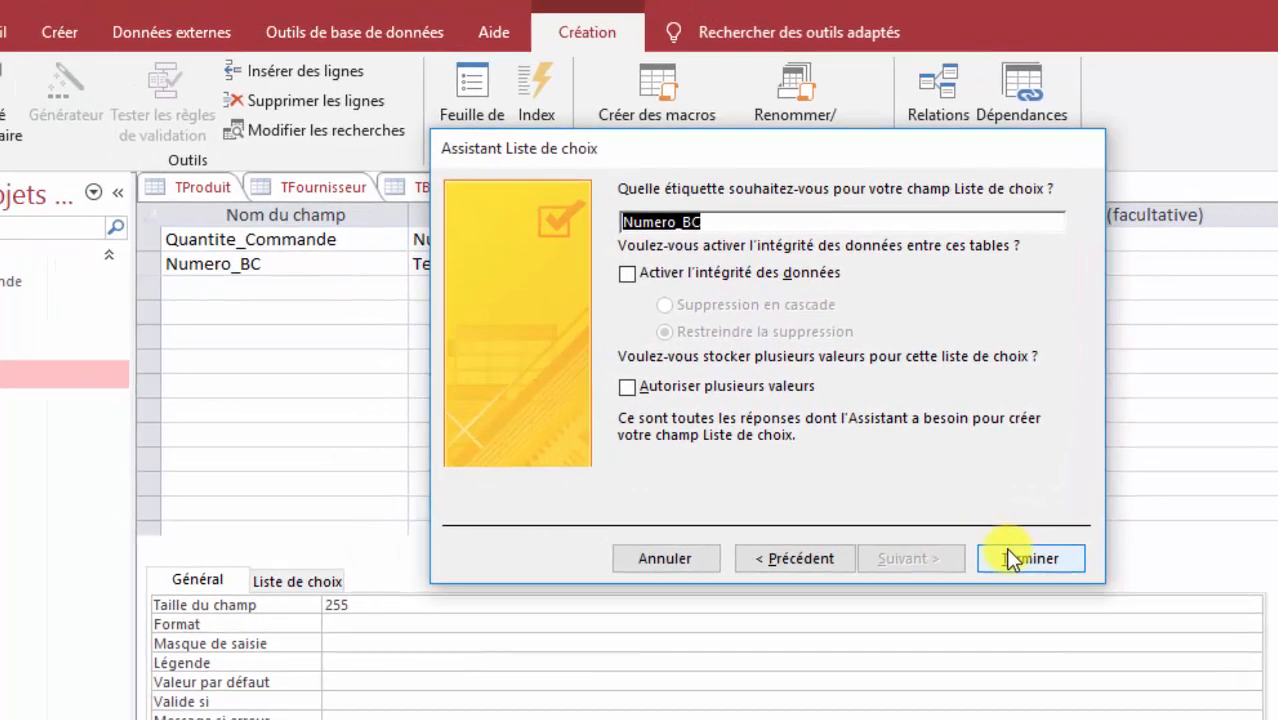
click(940, 552)
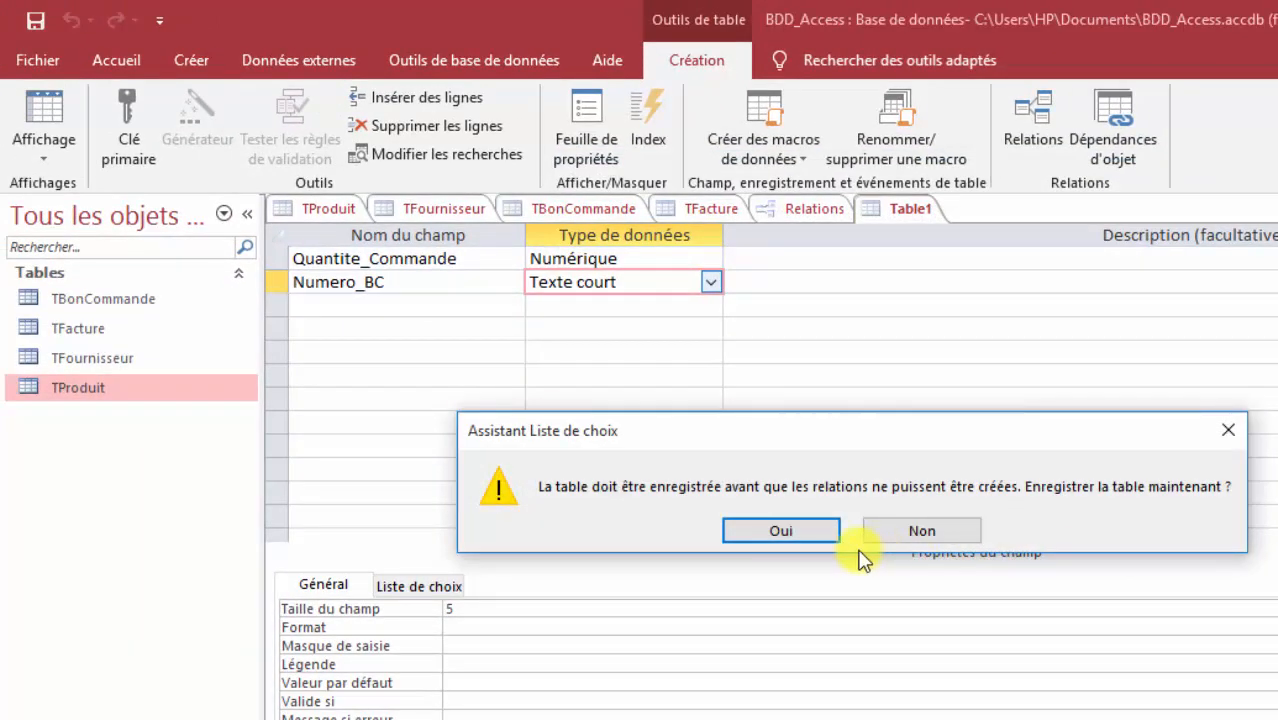
Step: Agree to save the table, name it TLigne_Commande and decline creating a primary key
click(756, 530)
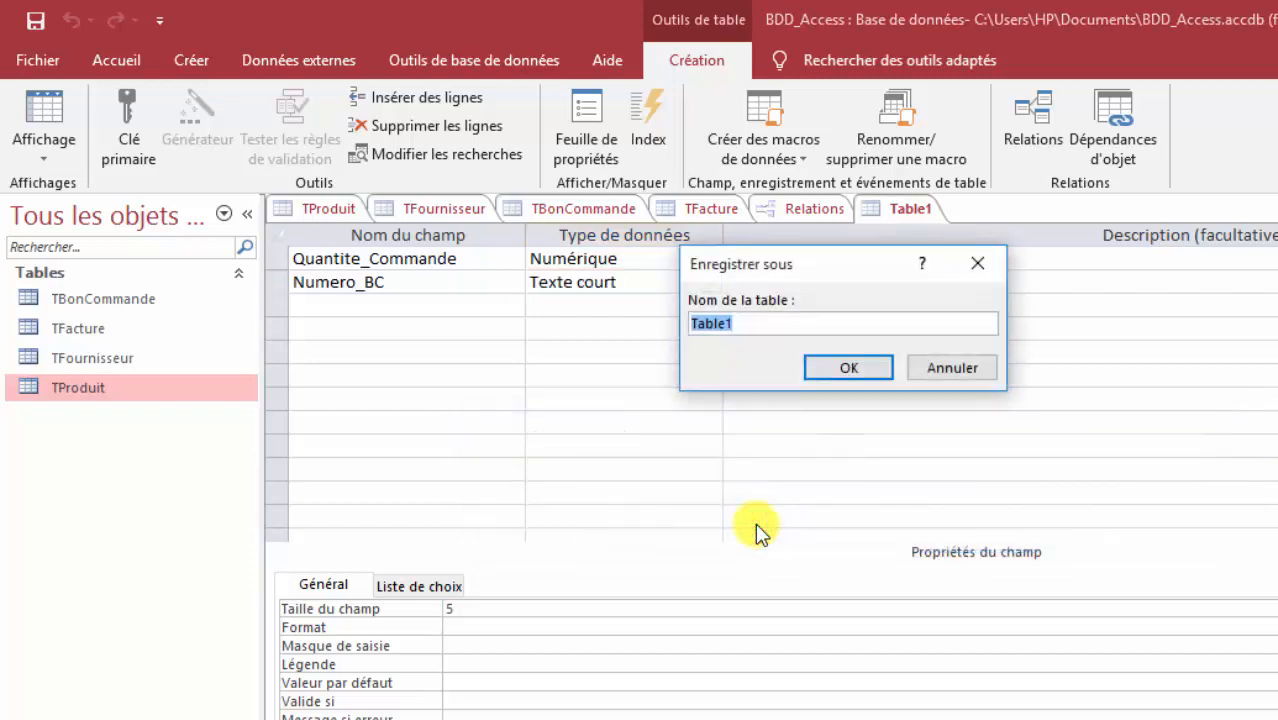
key(End)
key(BackSpace)
key(BackSpace)
key(BackSpace)
key(BackSpace)
text(Ligne)
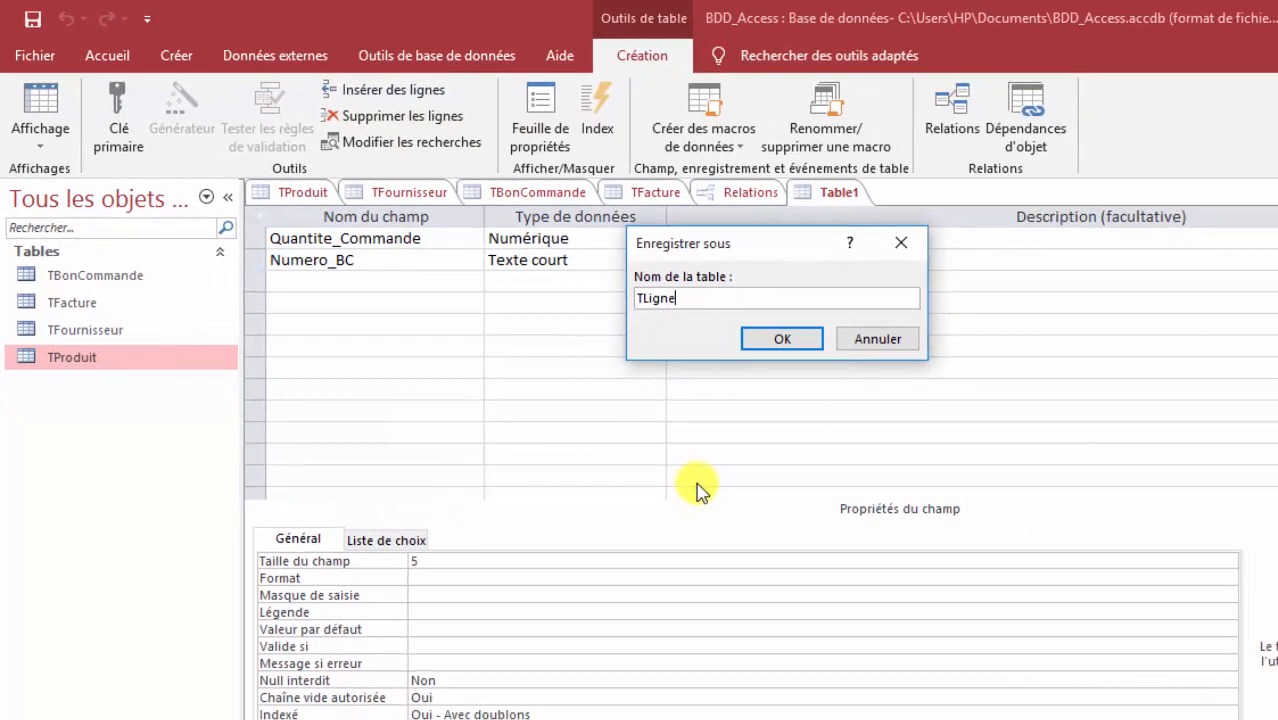
text(_Commande)
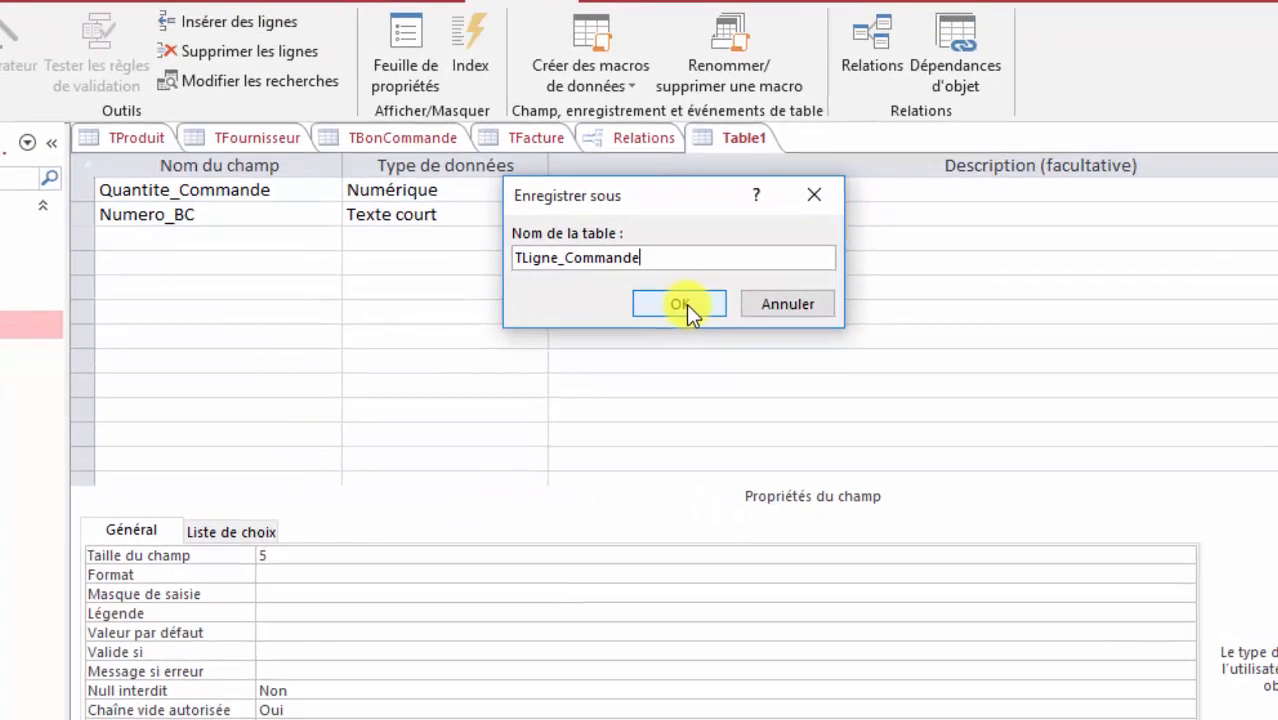
click(782, 339)
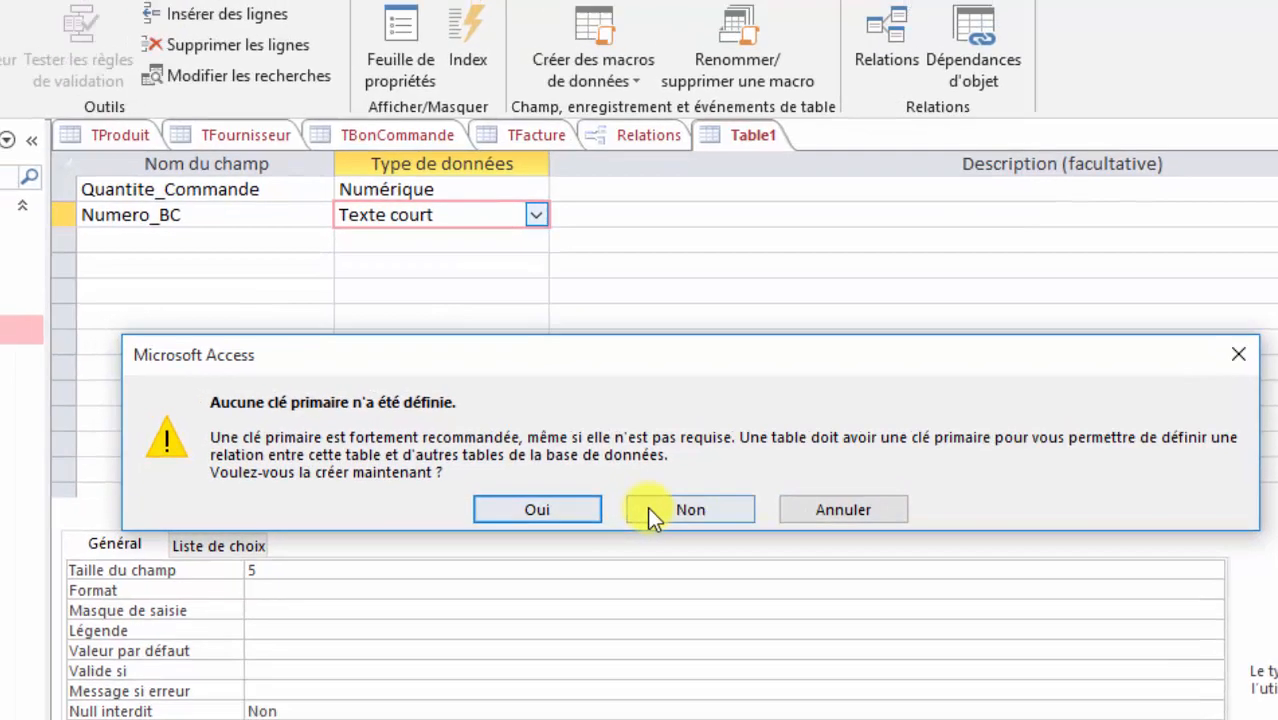
click(632, 491)
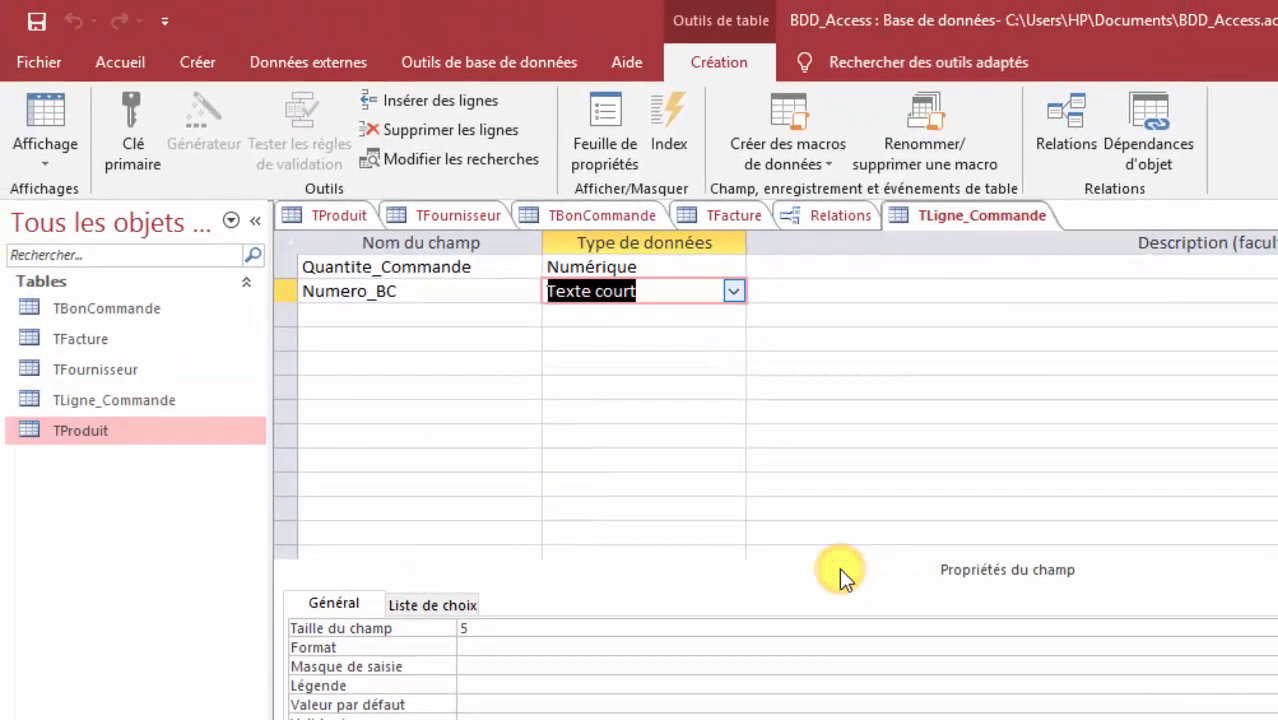
Step: Add a third field named Code_Produit to TLigne_Commande and start the lookup wizard as its data type
click(283, 267)
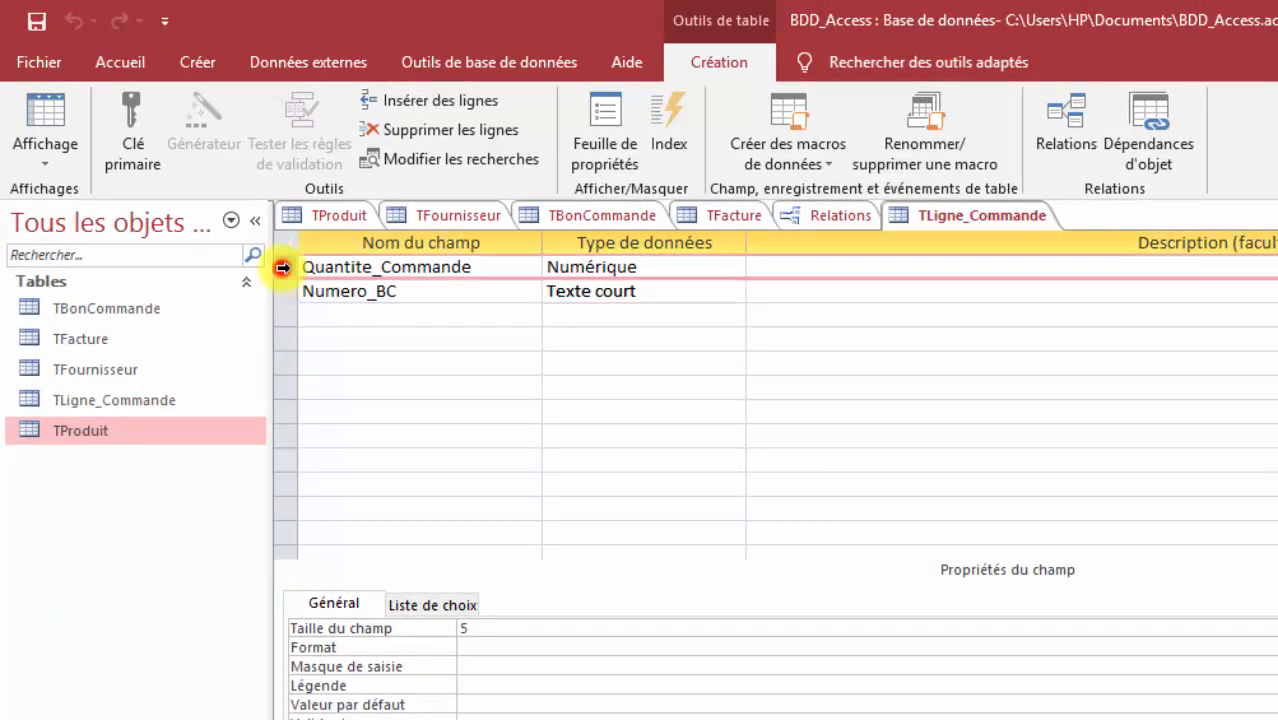
click(320, 315)
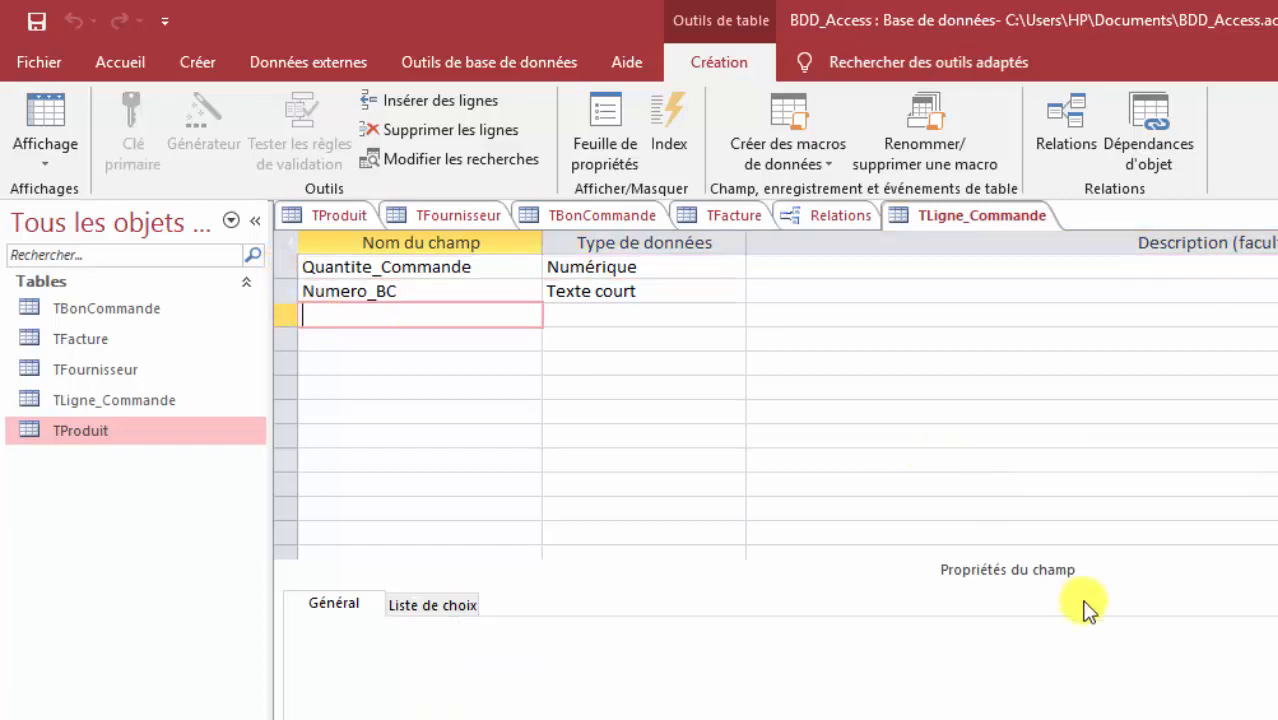
click(371, 315)
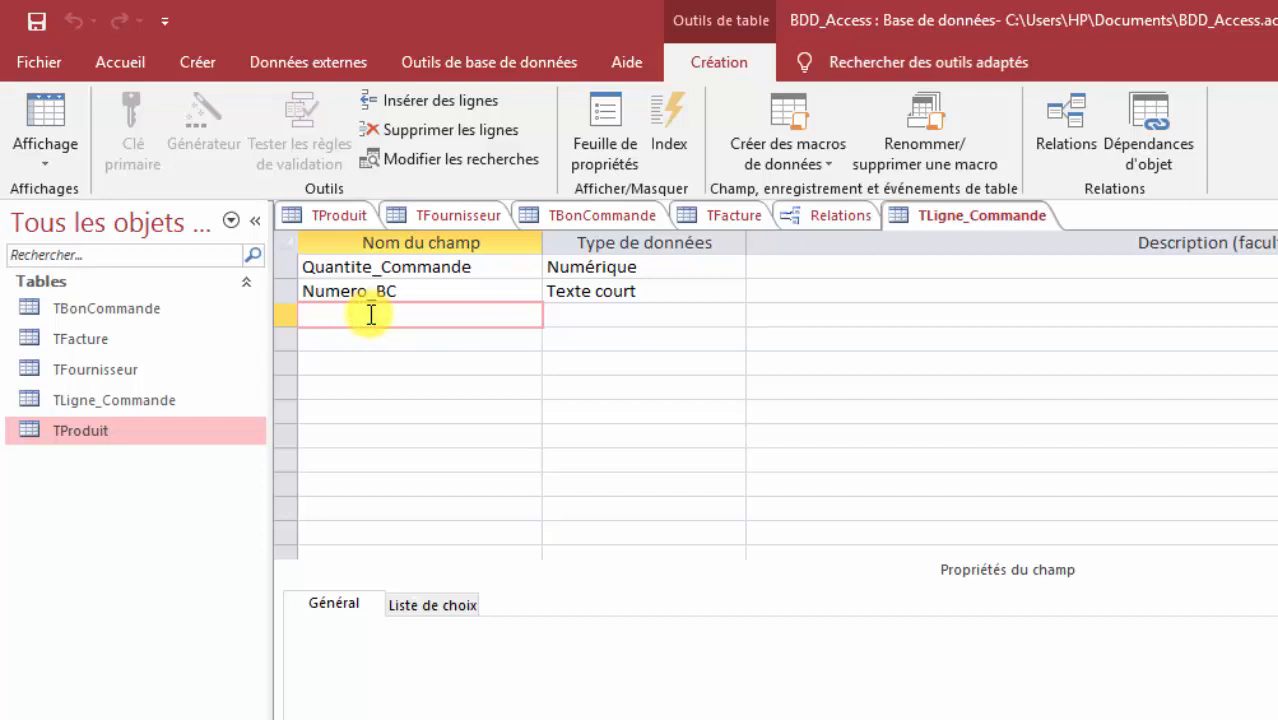
text(Code_Prod)
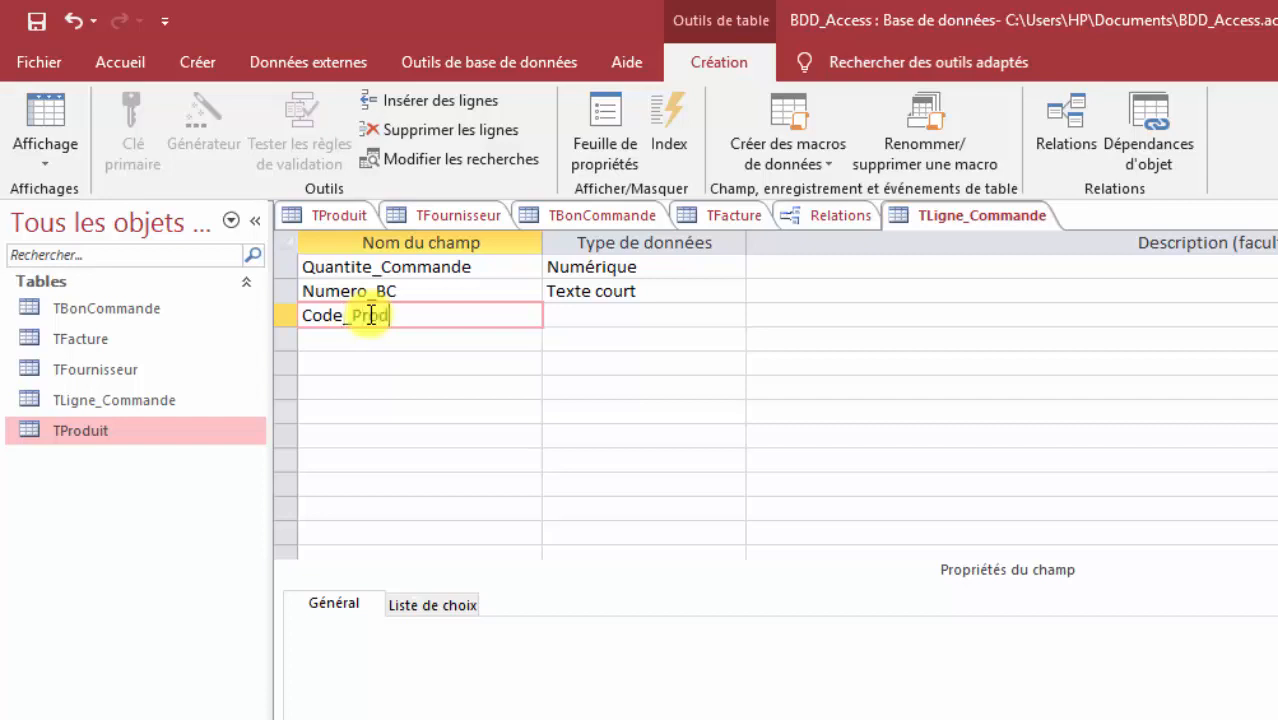
text(uit)
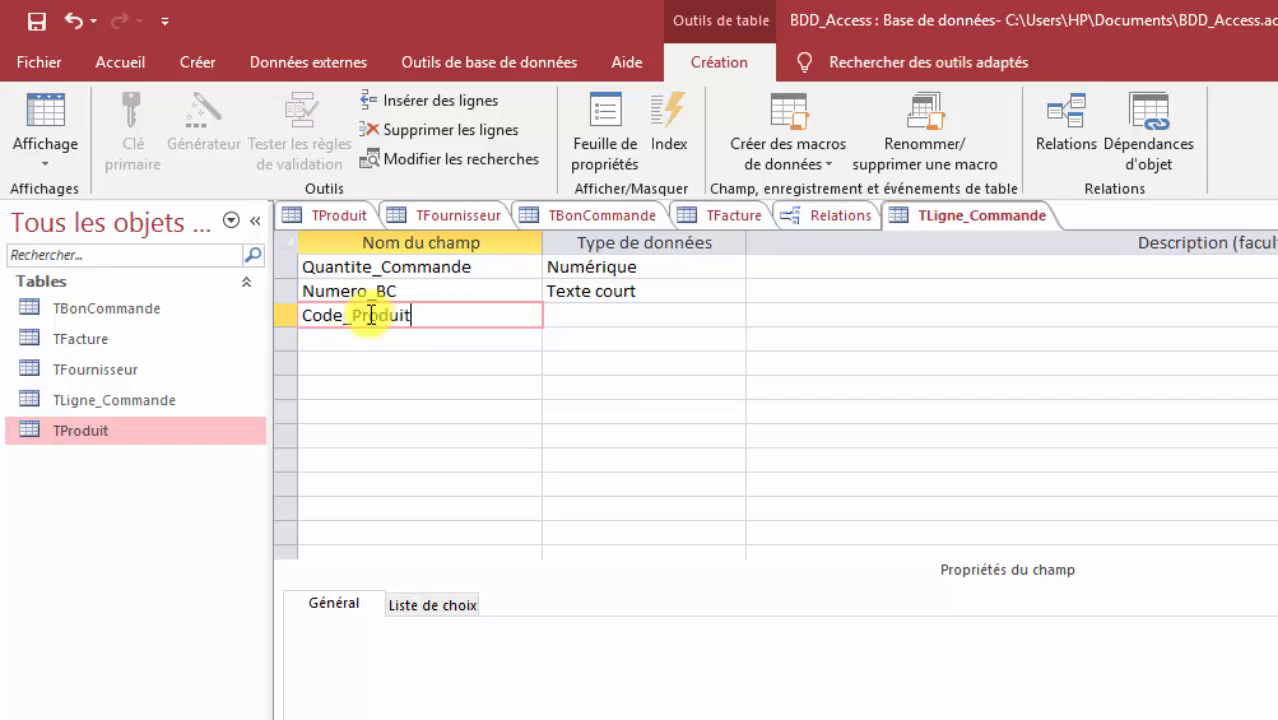
click(600, 312)
click(733, 316)
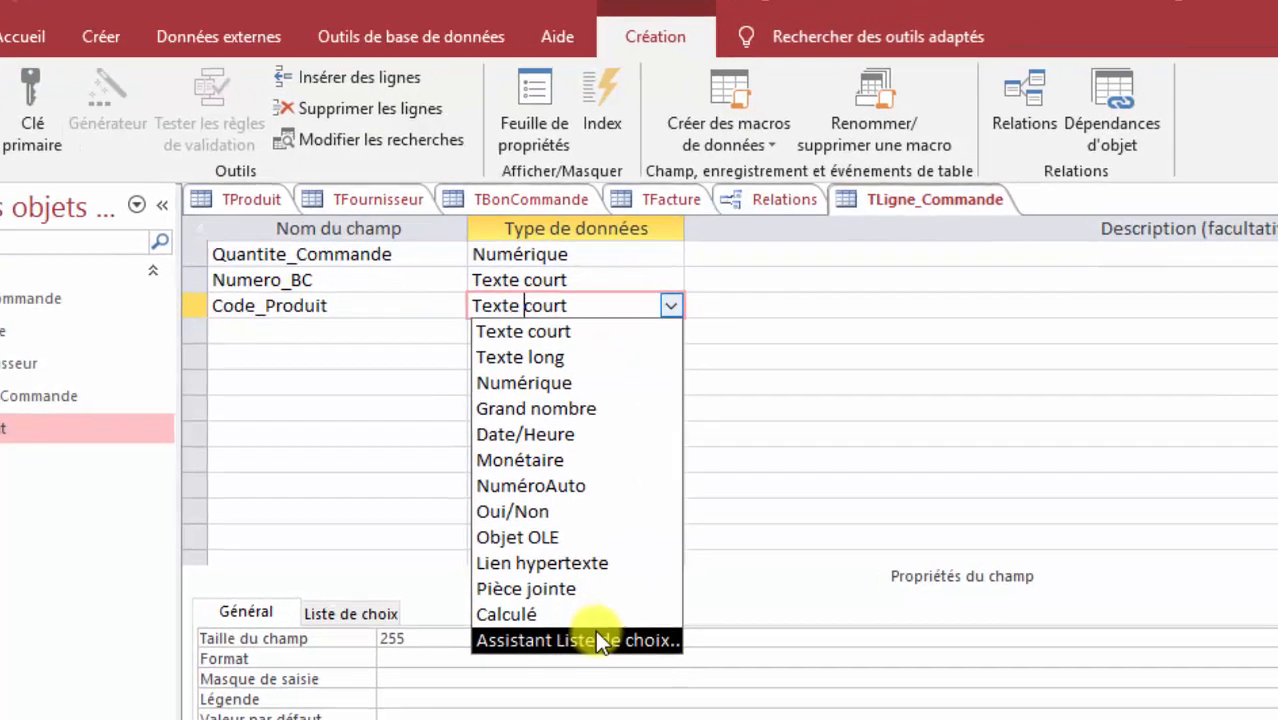
click(595, 638)
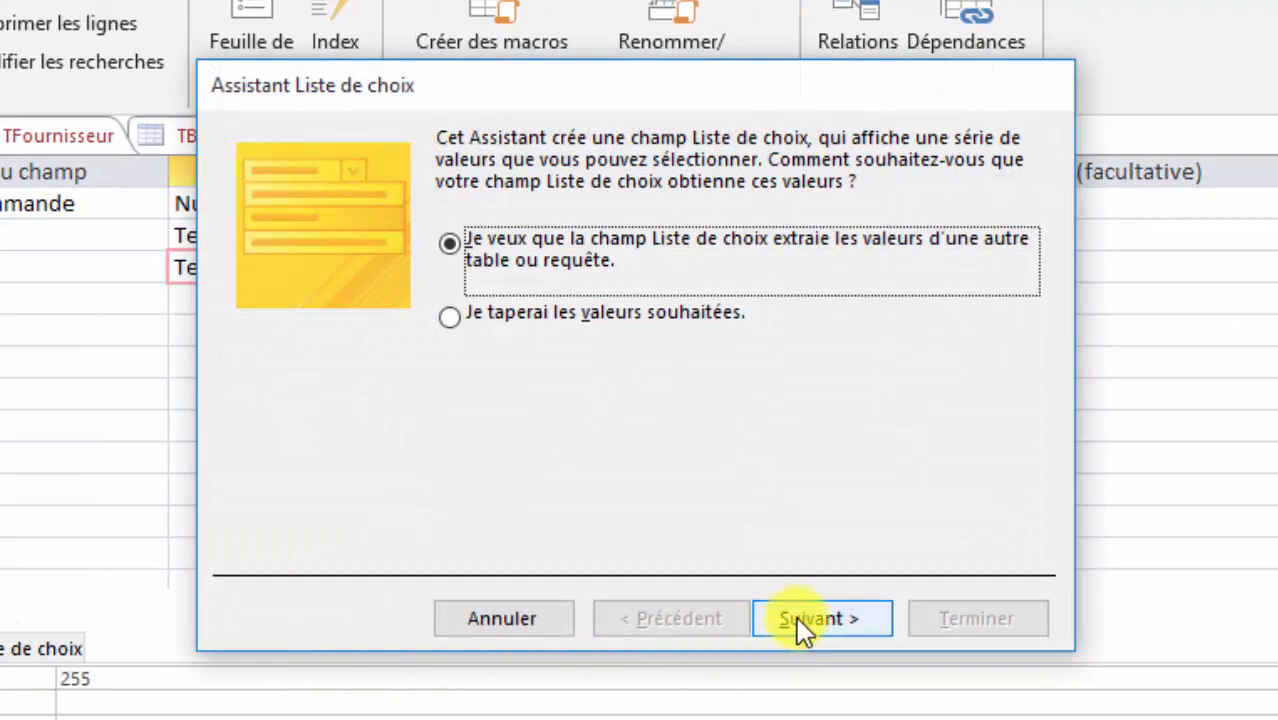
Step: Have the Code_Produit lookup take its values from the Code_Produit field of the TProduit table
click(800, 620)
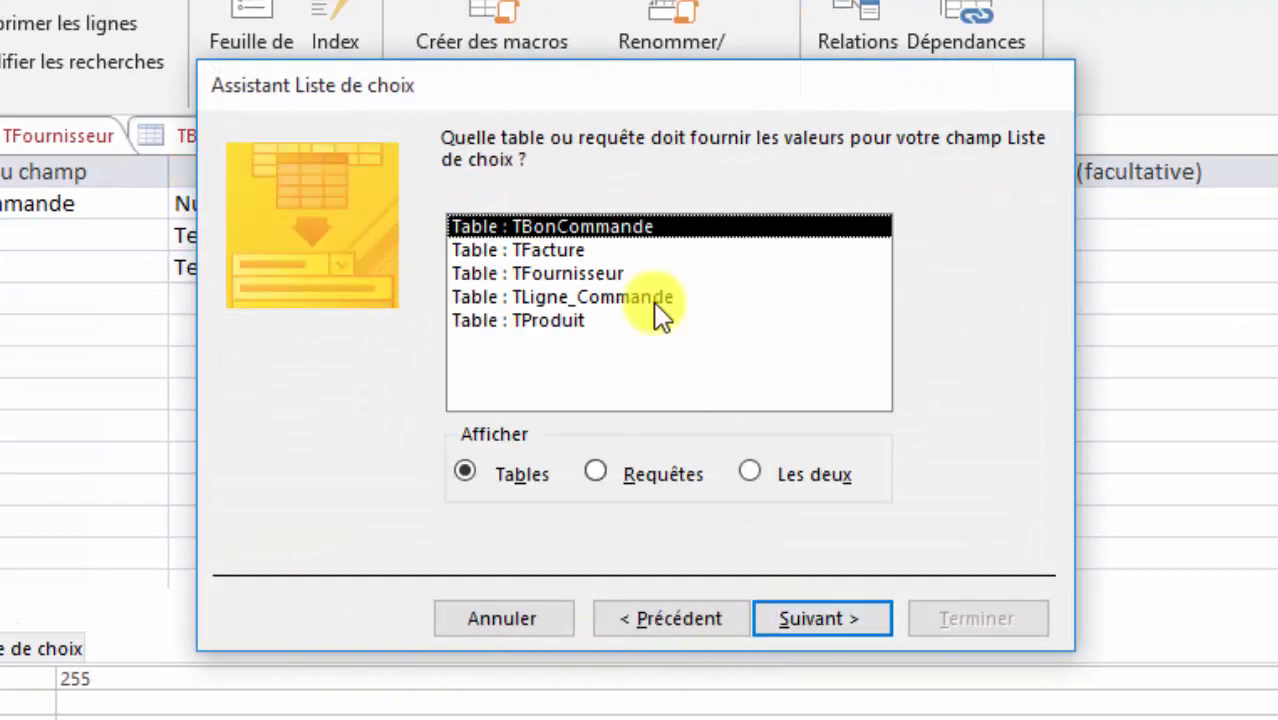
click(620, 322)
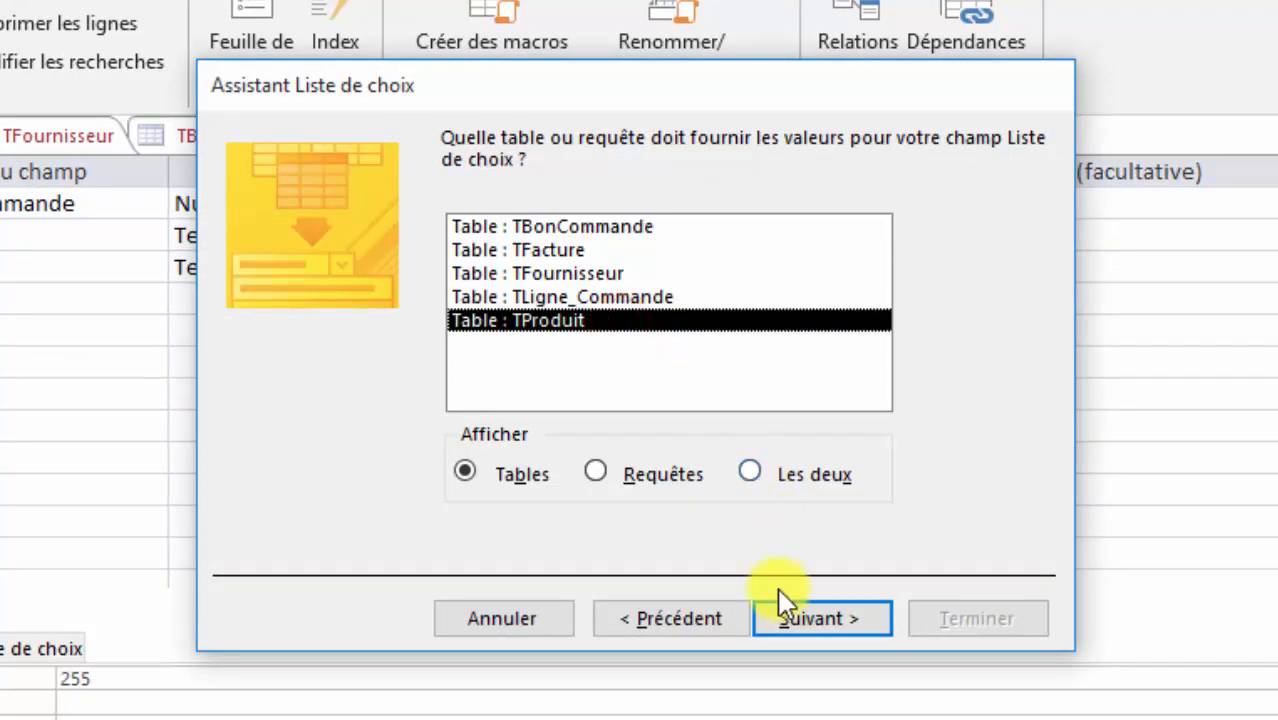
click(794, 611)
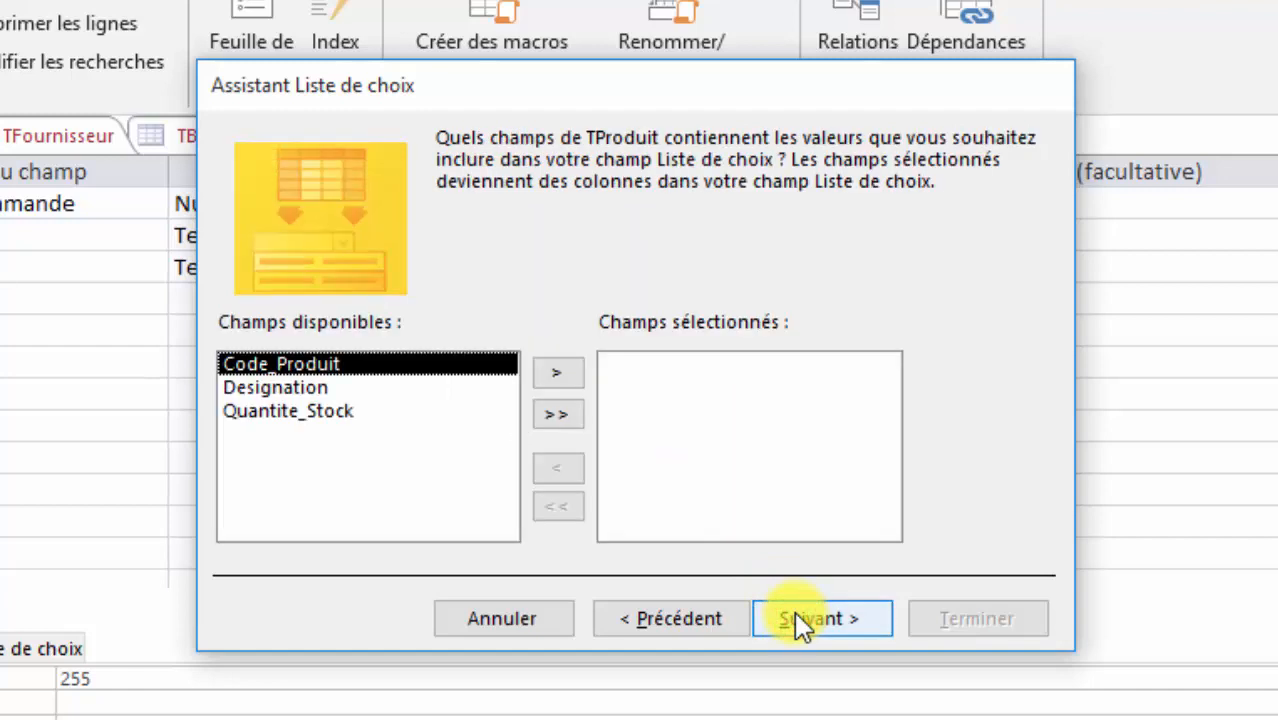
click(556, 373)
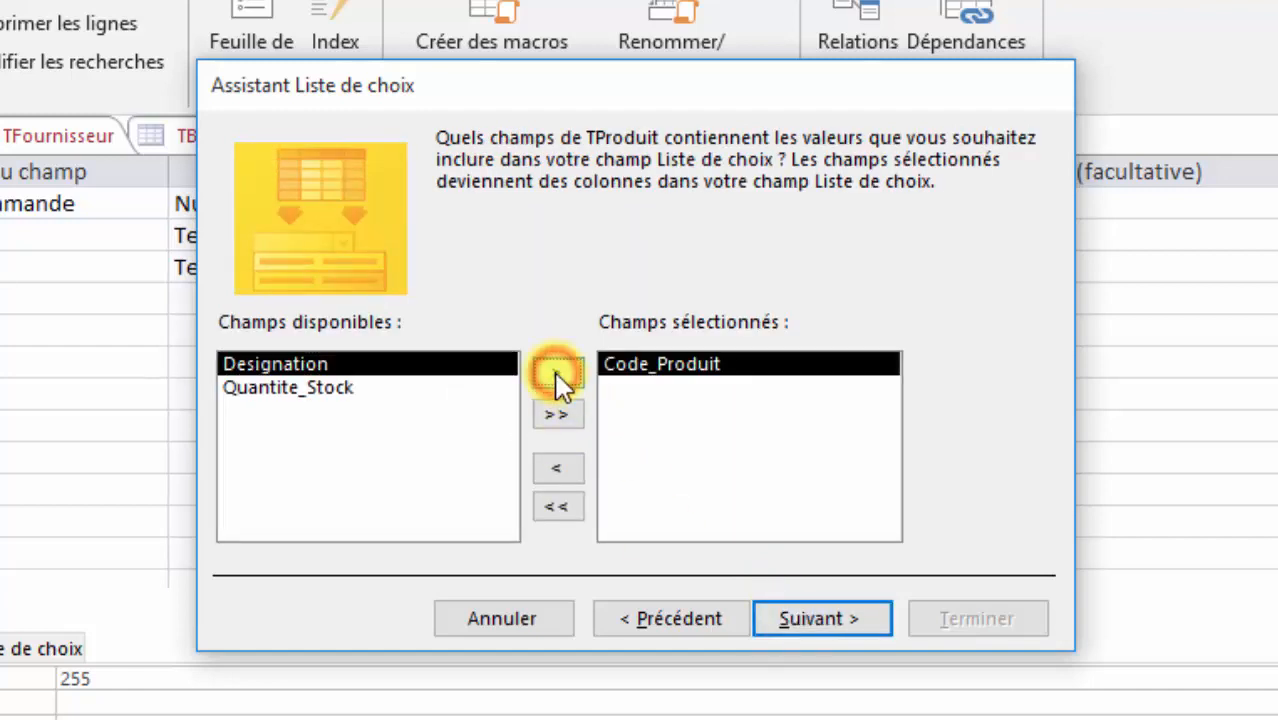
click(800, 617)
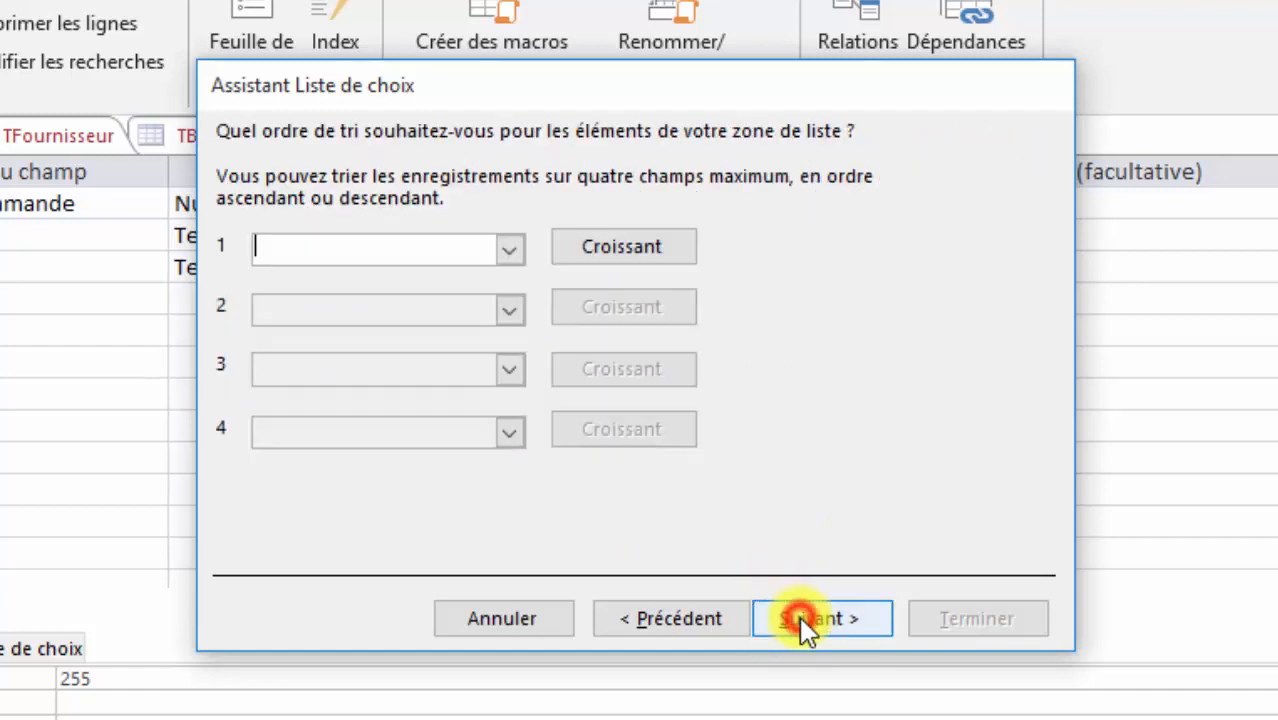
Step: Complete the Code_Produit lookup without a sort order, keeping its label and leaving data integrity and multiple values off, and agree to save the table
click(800, 617)
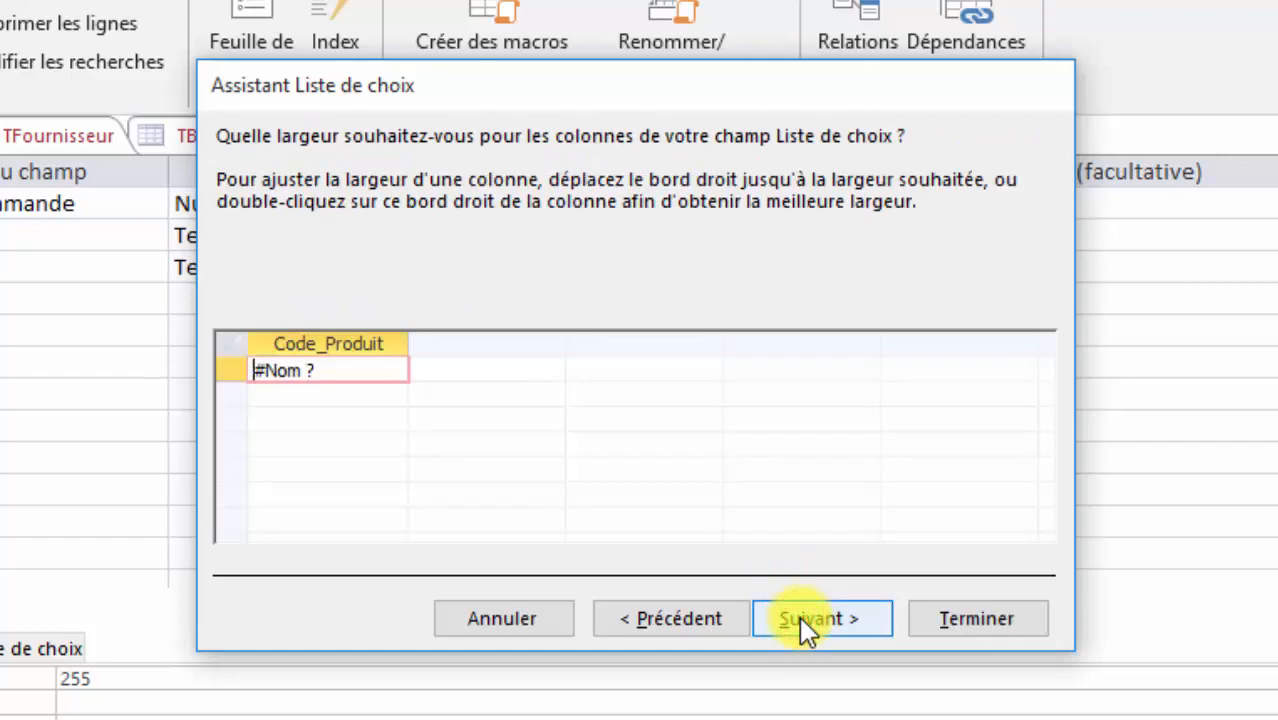
click(800, 617)
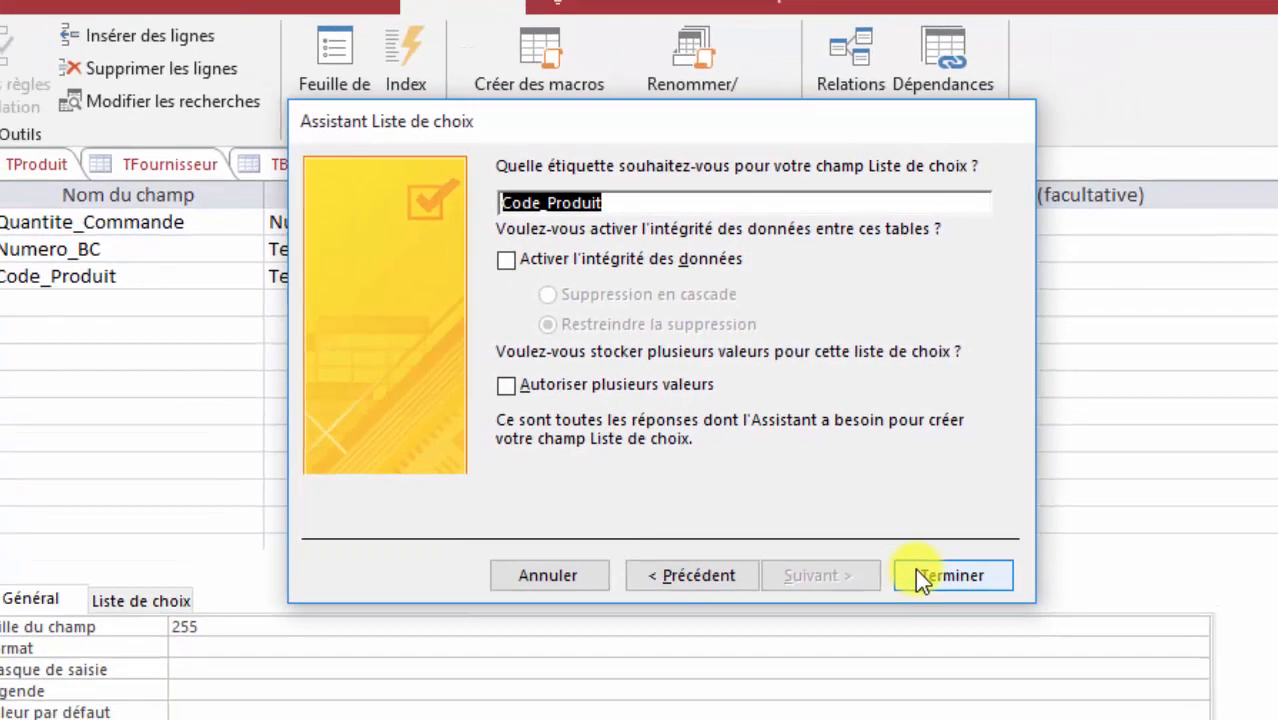
click(960, 695)
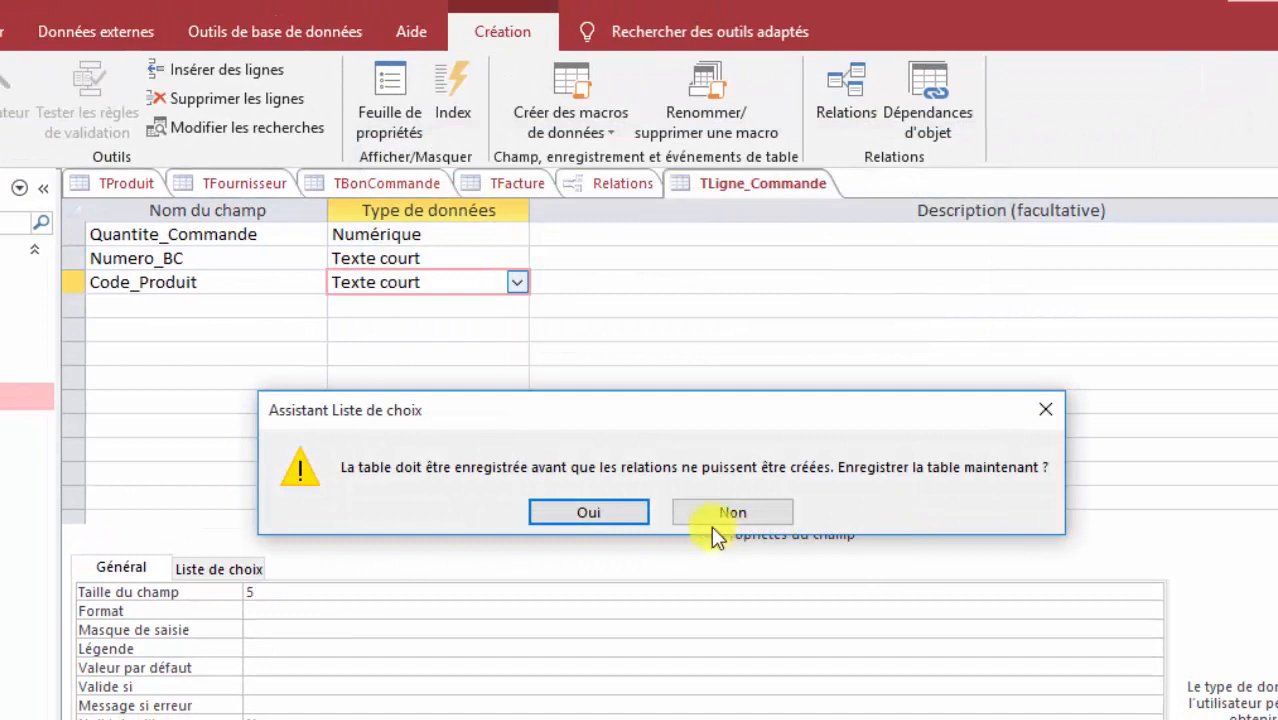
click(620, 513)
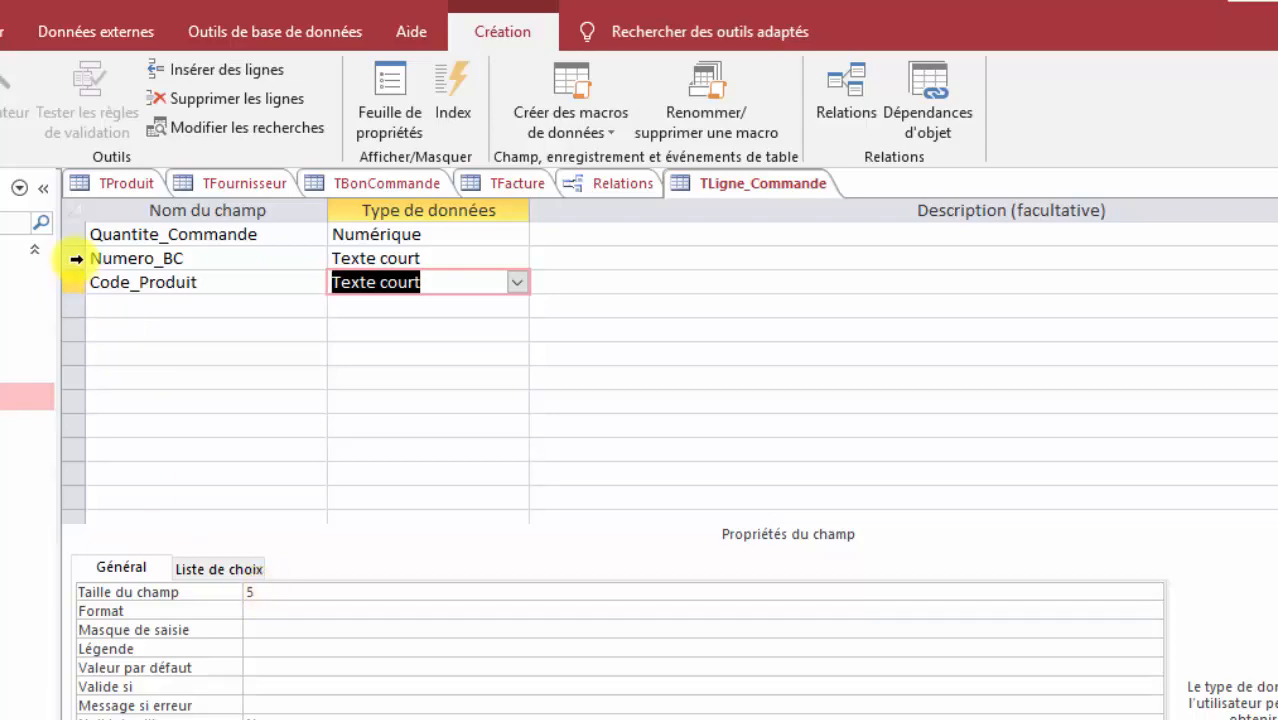
Step: Try making Numero_BC and Code_Produit primary keys one at a time in TLigne_Commande
drag(76, 258, 74, 282)
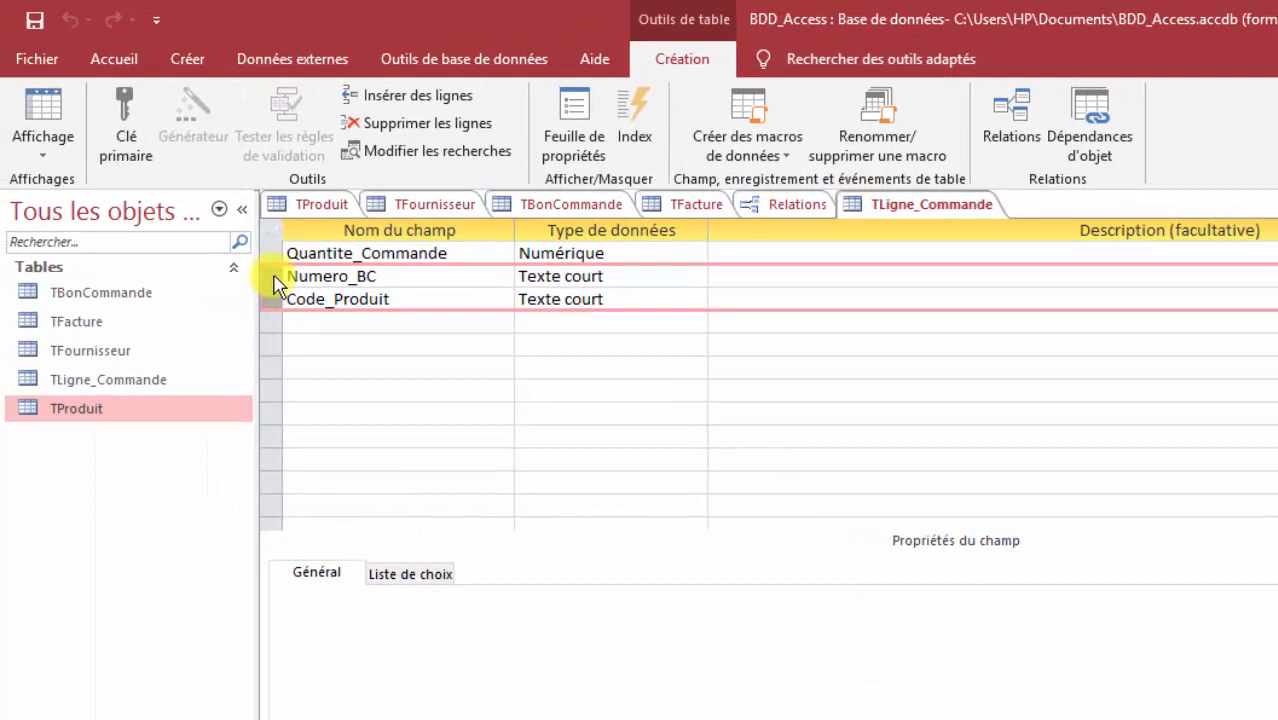
click(273, 321)
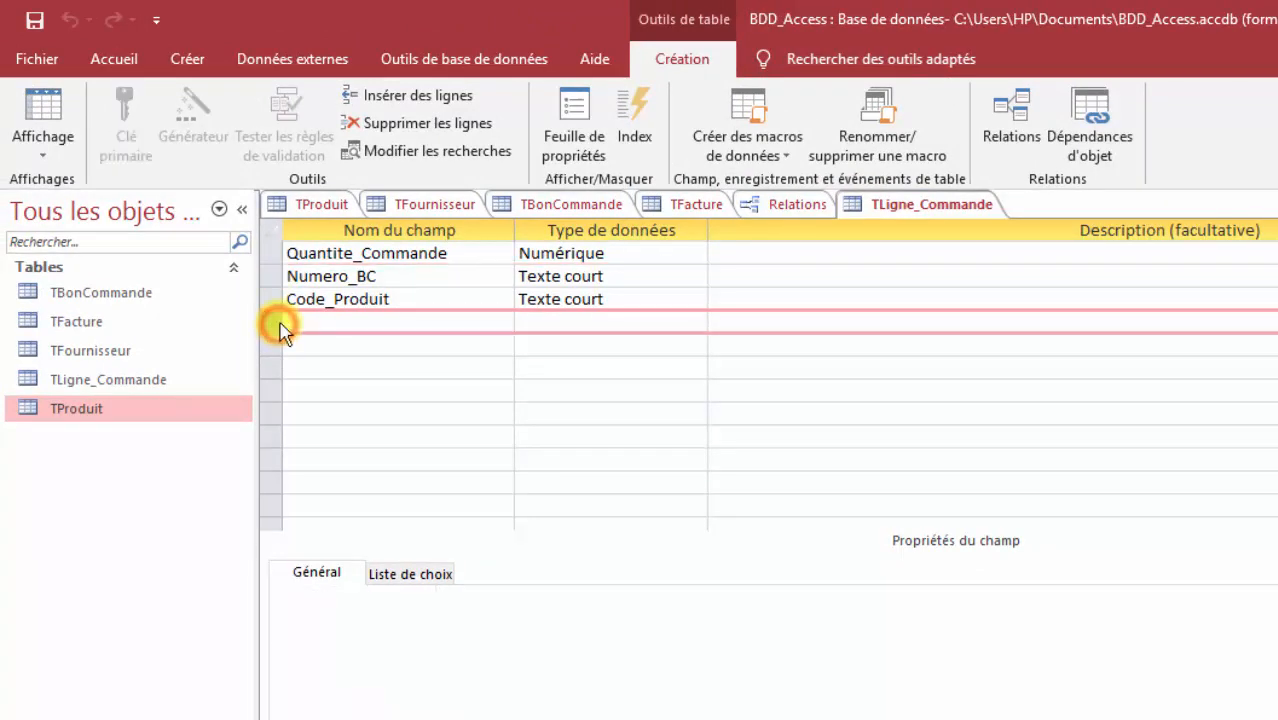
click(268, 275)
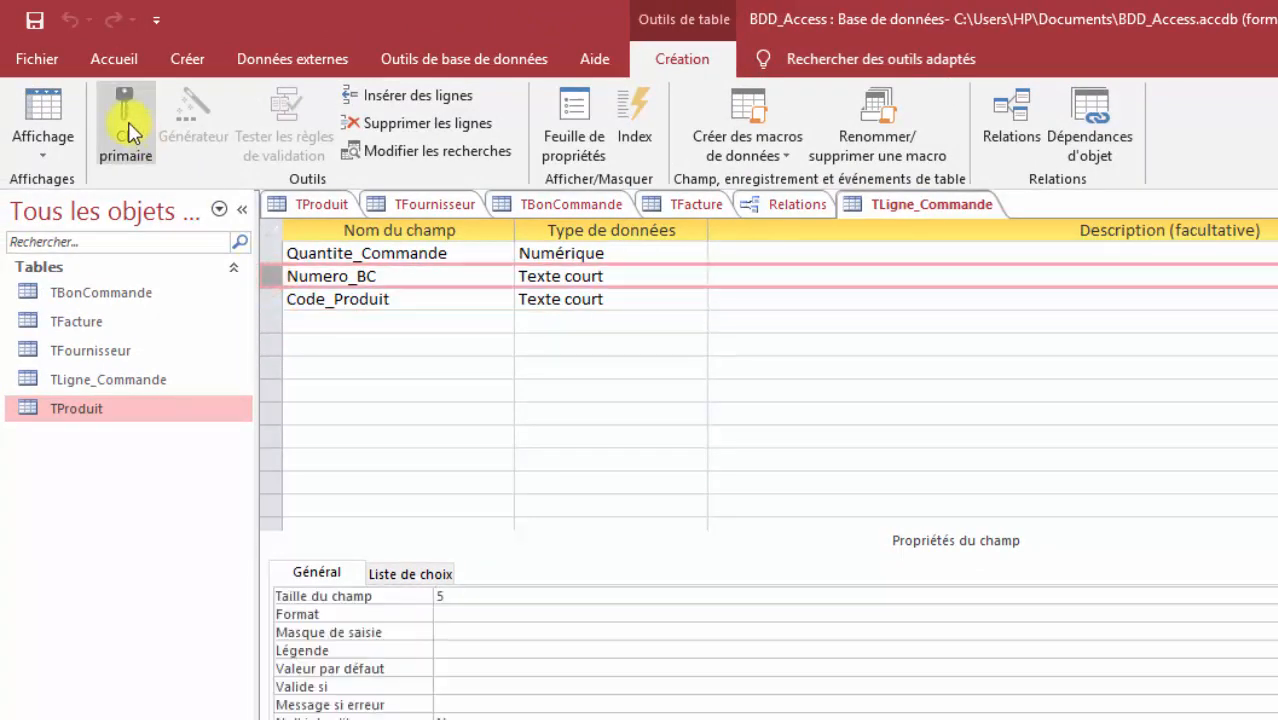
click(128, 128)
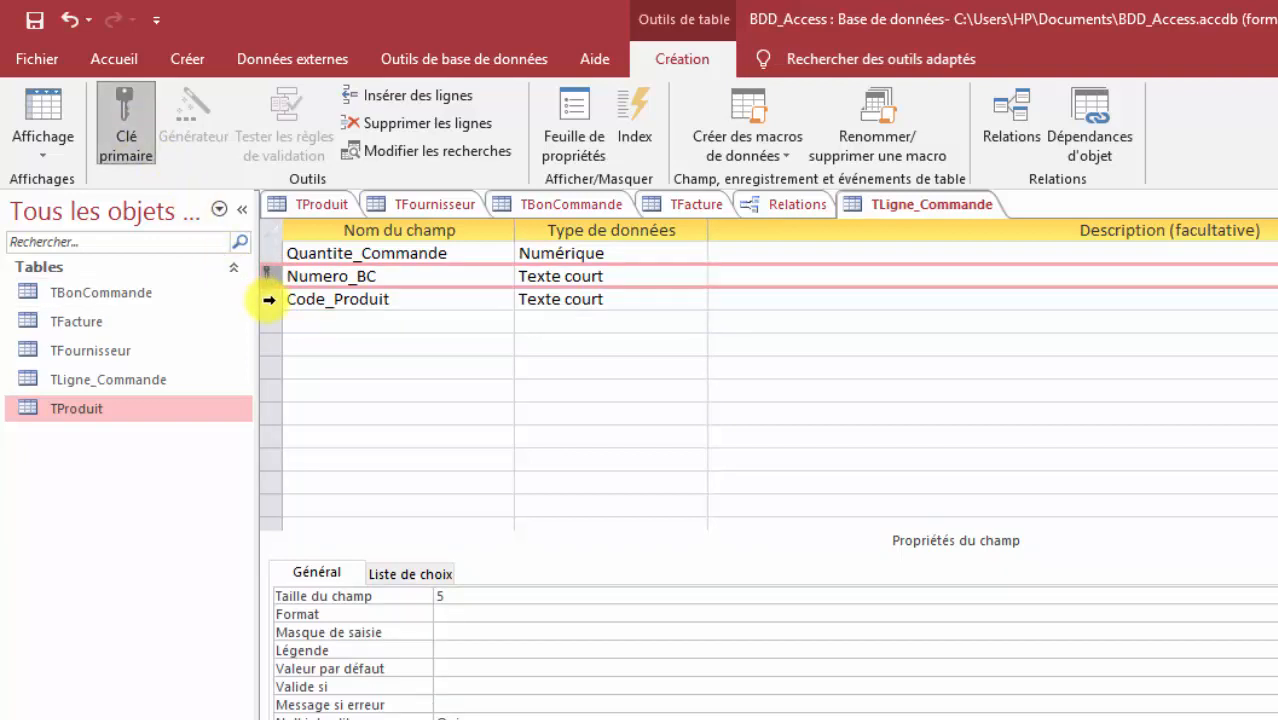
click(268, 299)
click(128, 133)
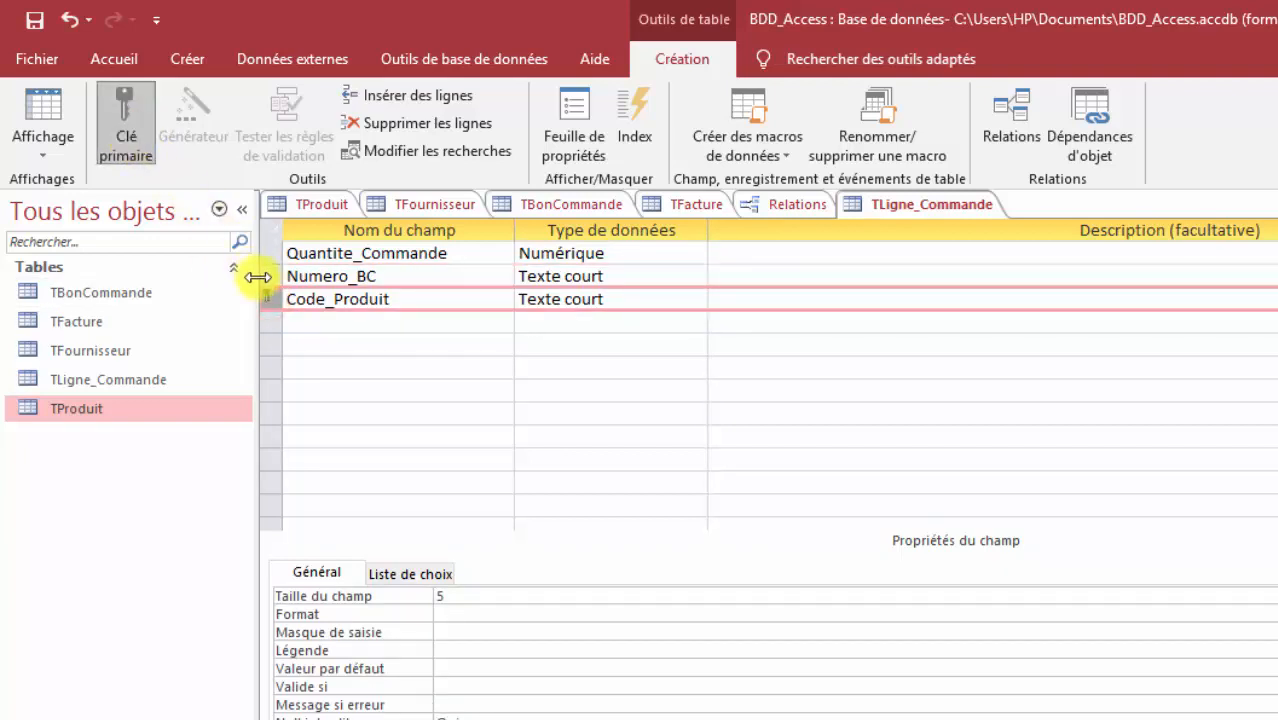
Step: Set Numero_BC and Code_Produit together as the composite primary key of TLigne_Commande and save the table
drag(263, 276, 262, 296)
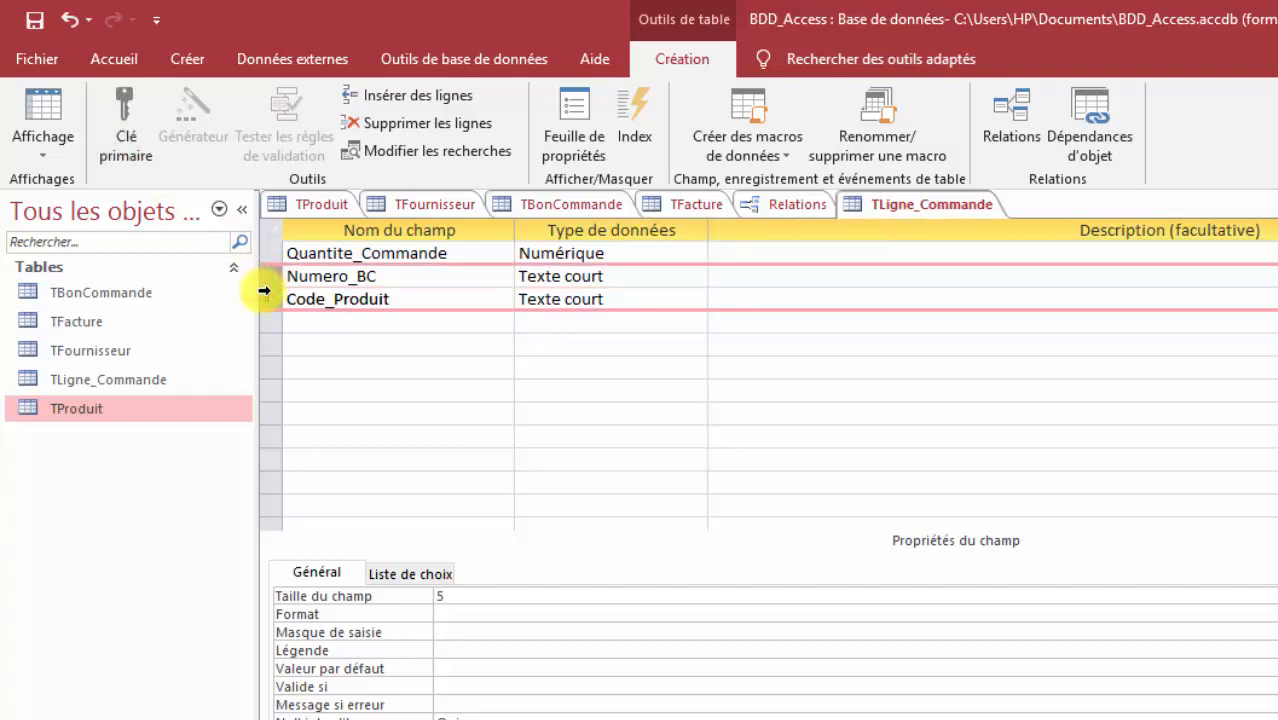
click(118, 111)
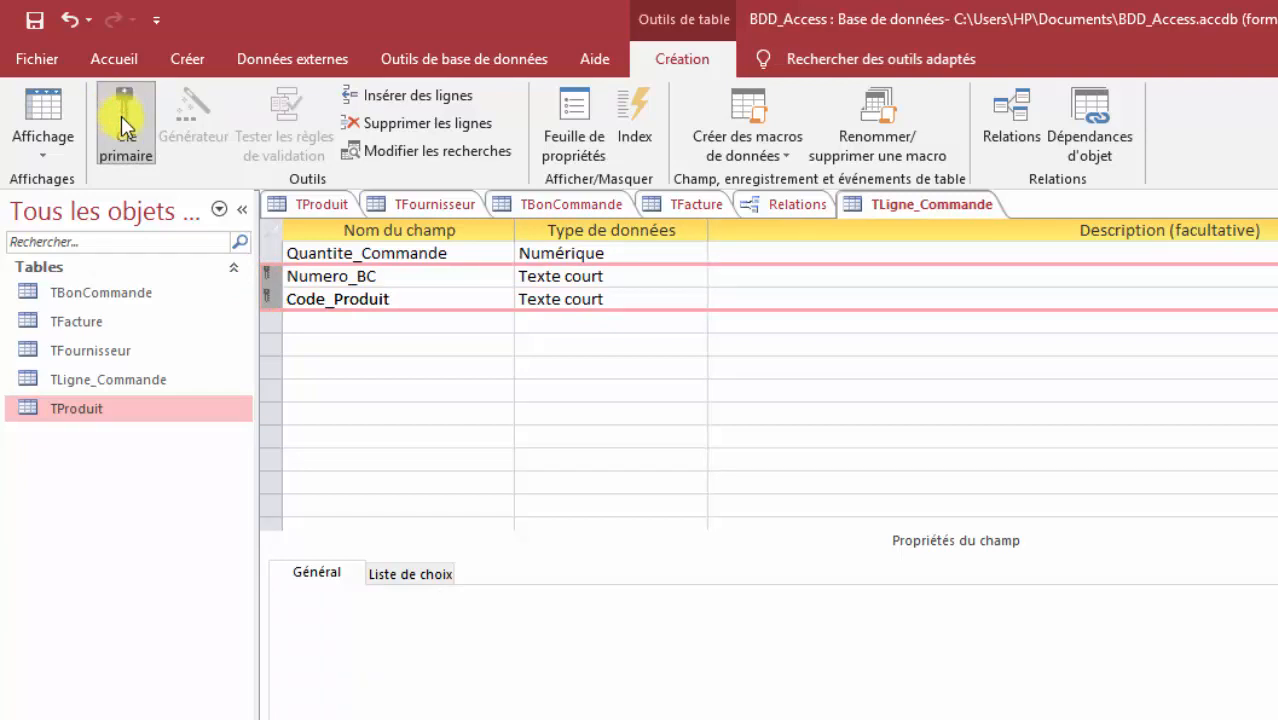
click(33, 24)
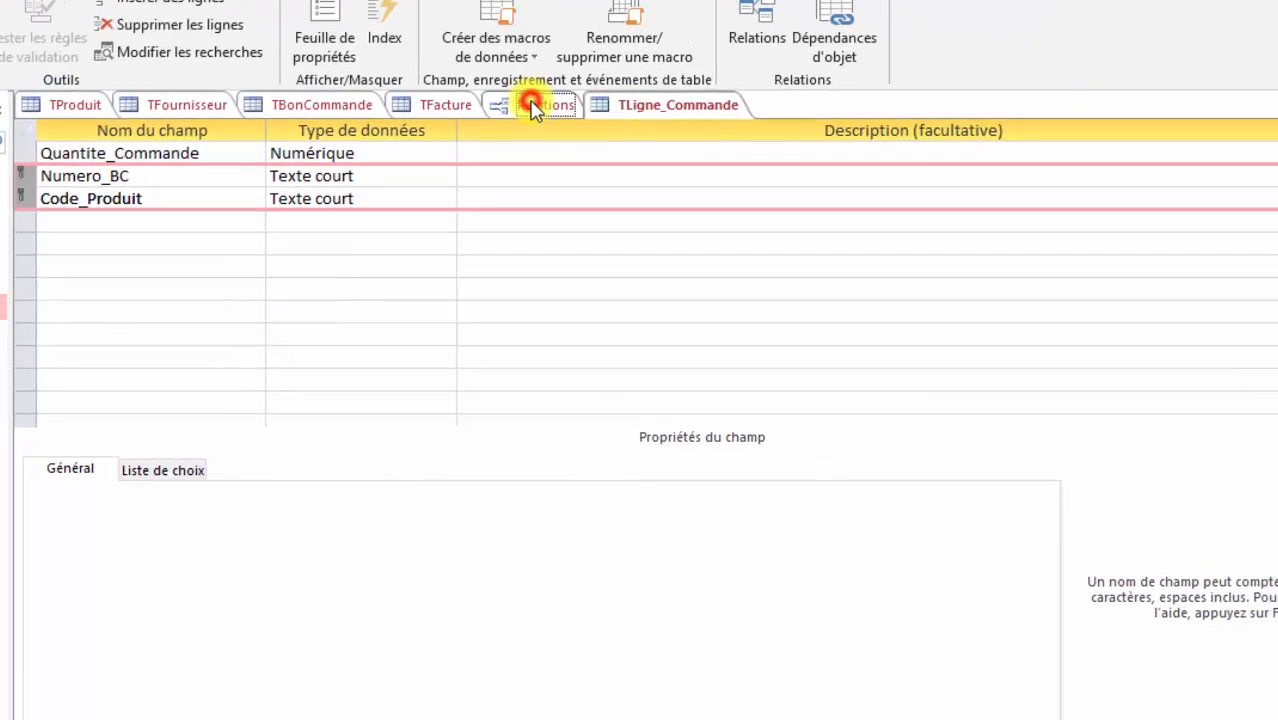
Step: Show all relations in the Relations diagram and move the TProduit table below TBonCommande and TLigne_Commande
click(775, 197)
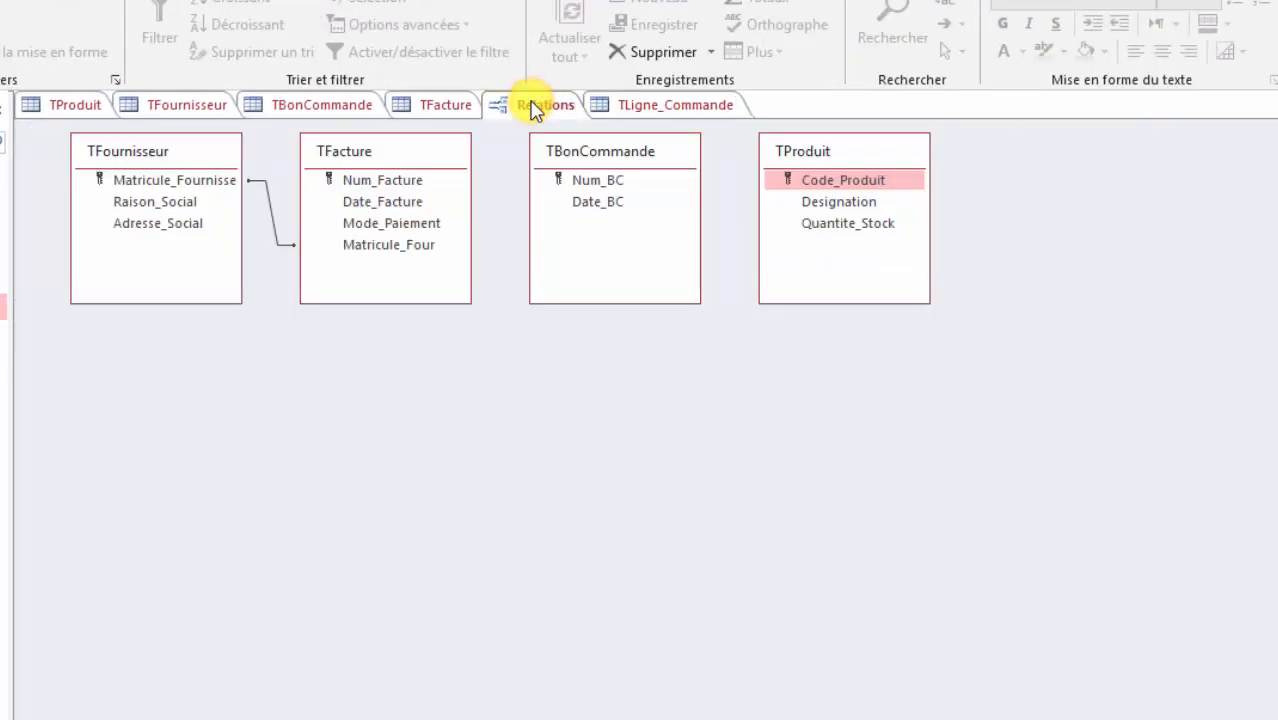
right_click(421, 497)
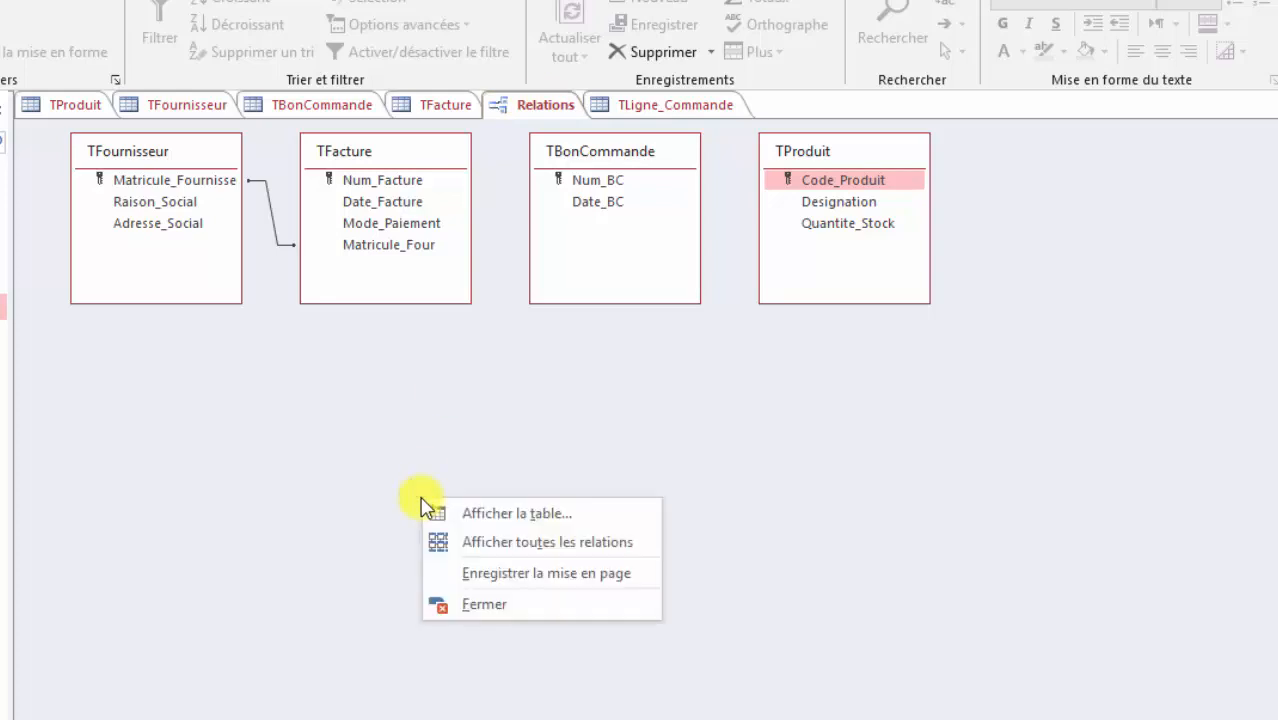
click(473, 542)
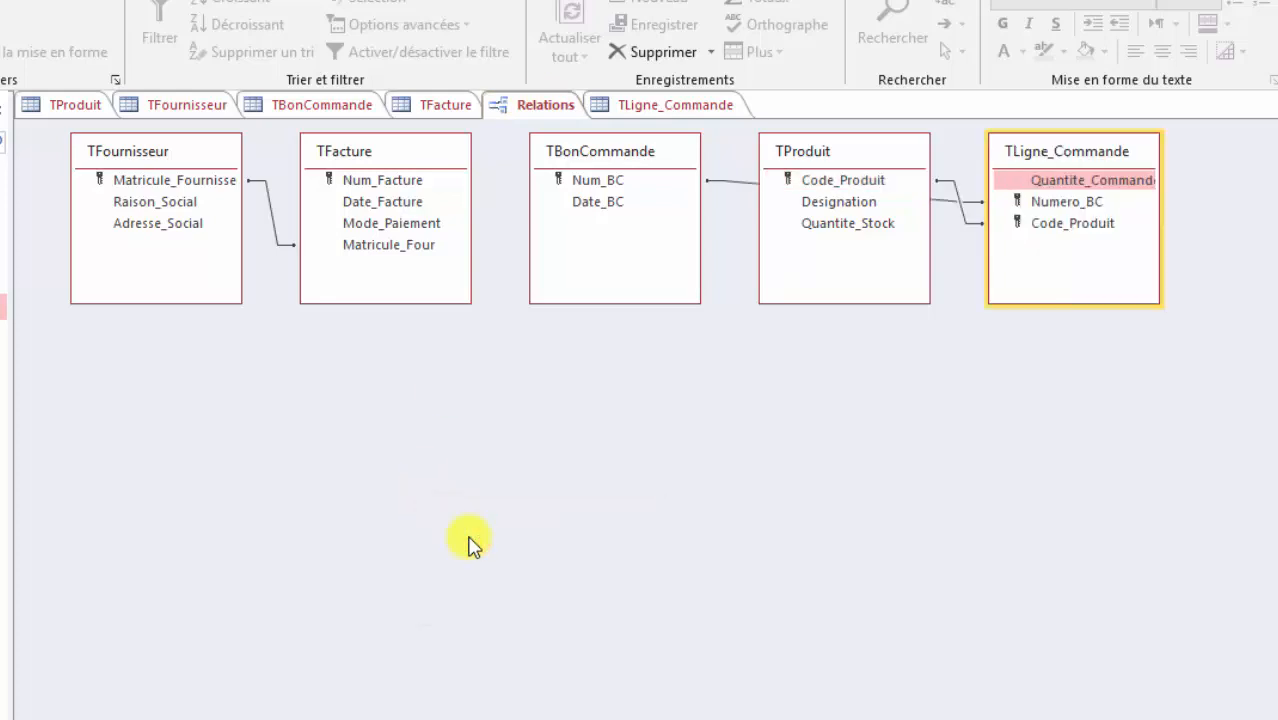
drag(830, 154, 738, 462)
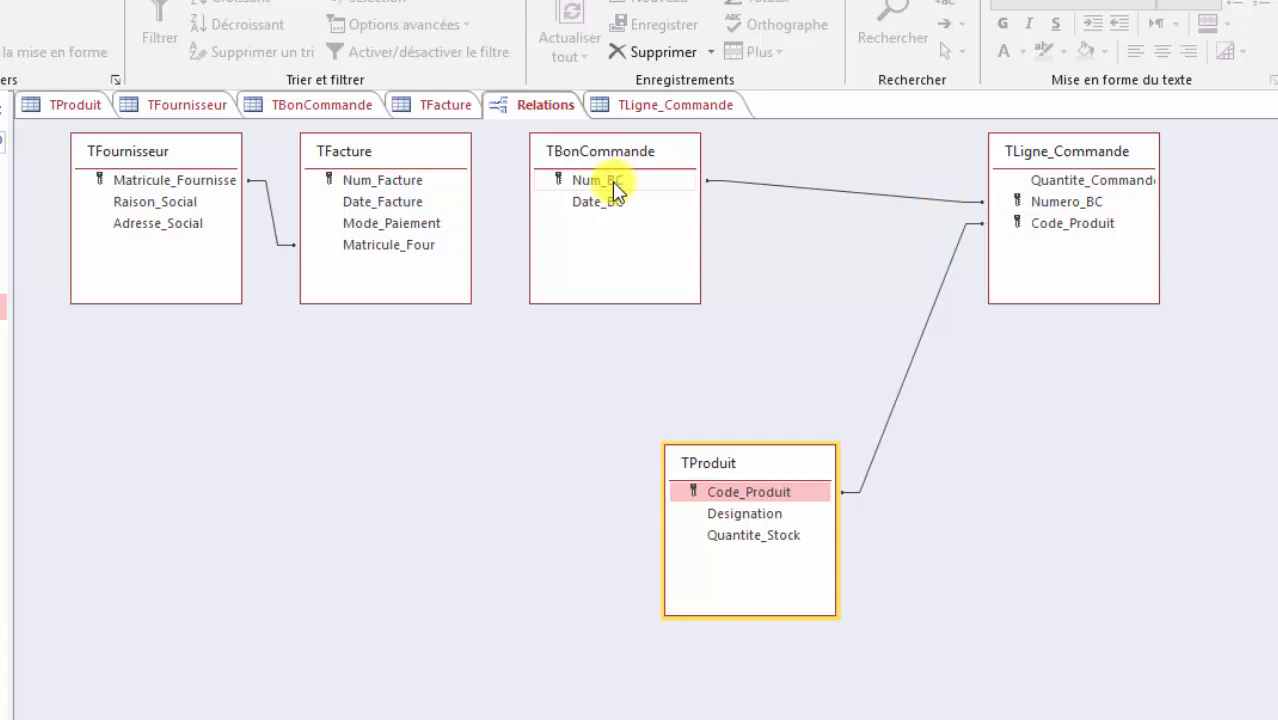
click(478, 414)
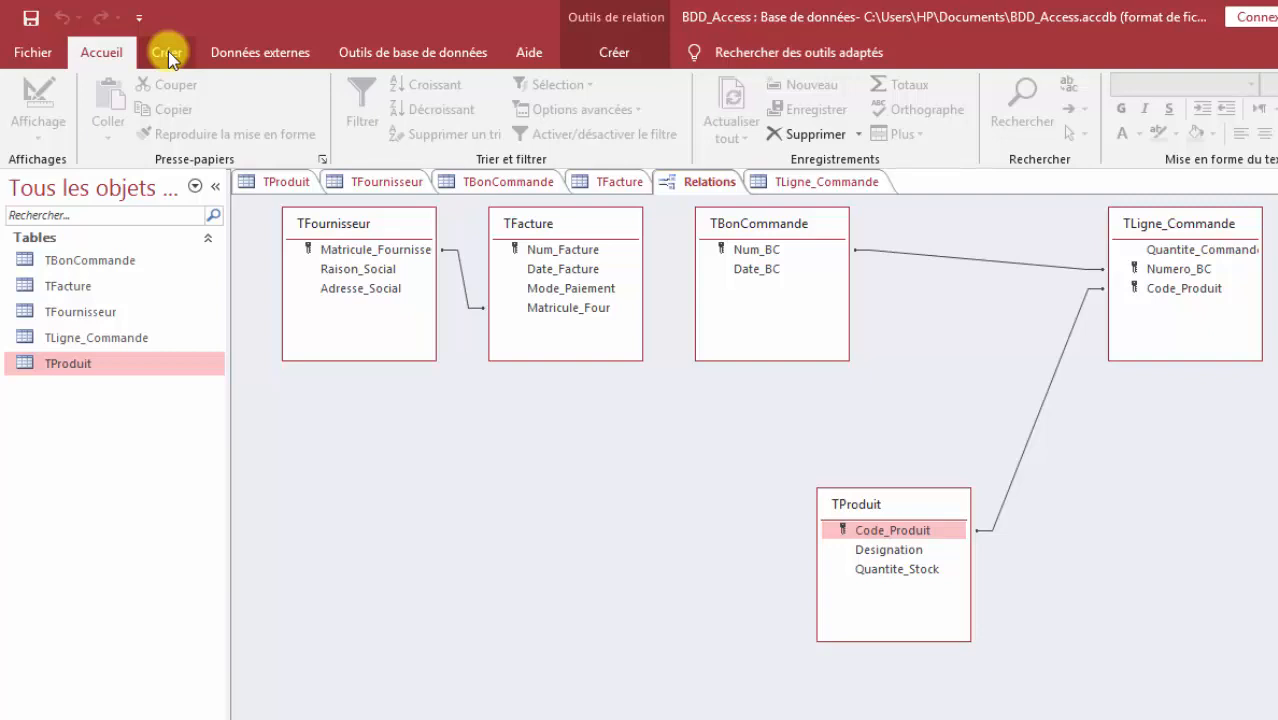
Step: Create a new table in design view with a first field named Quantite_Facture of data type Numérique
click(168, 51)
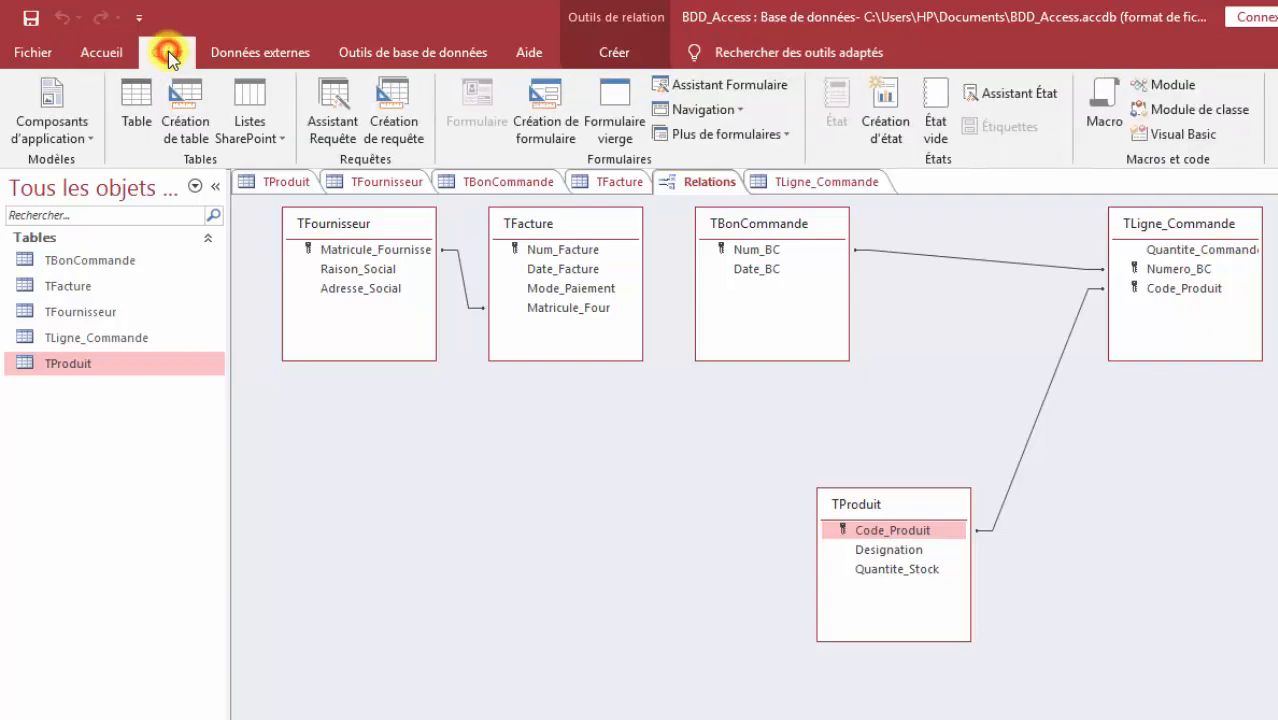
click(183, 125)
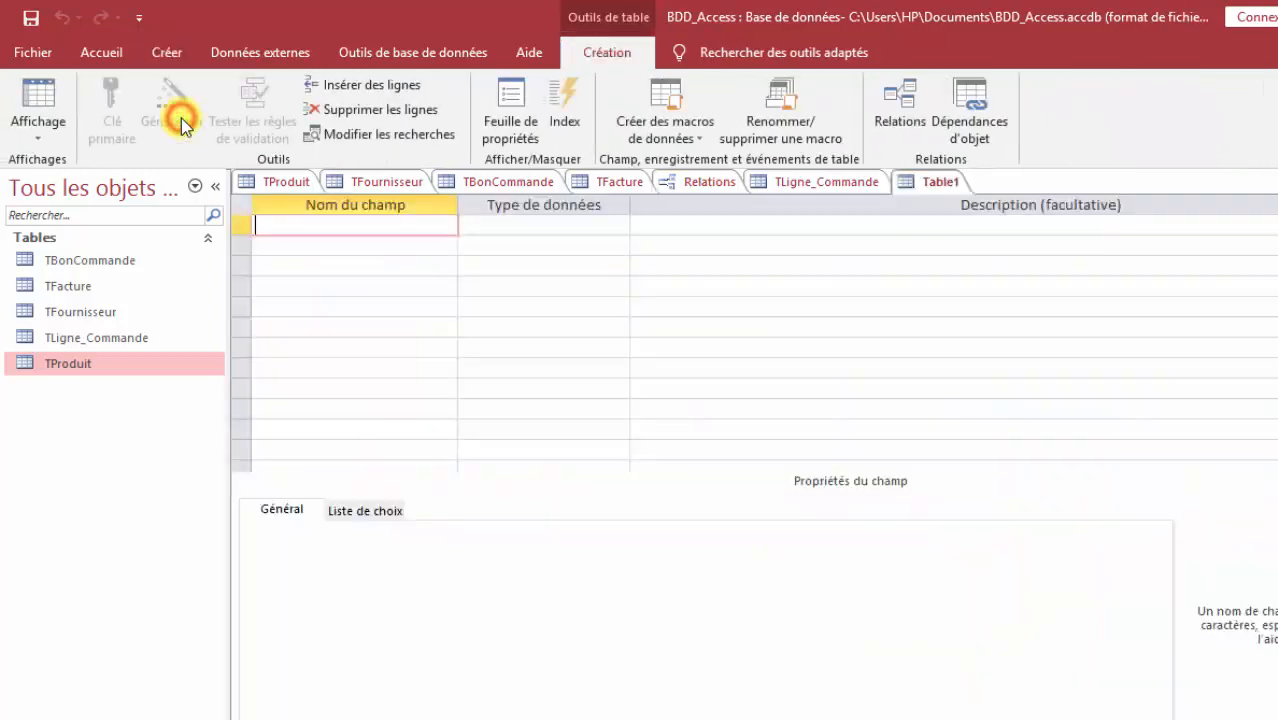
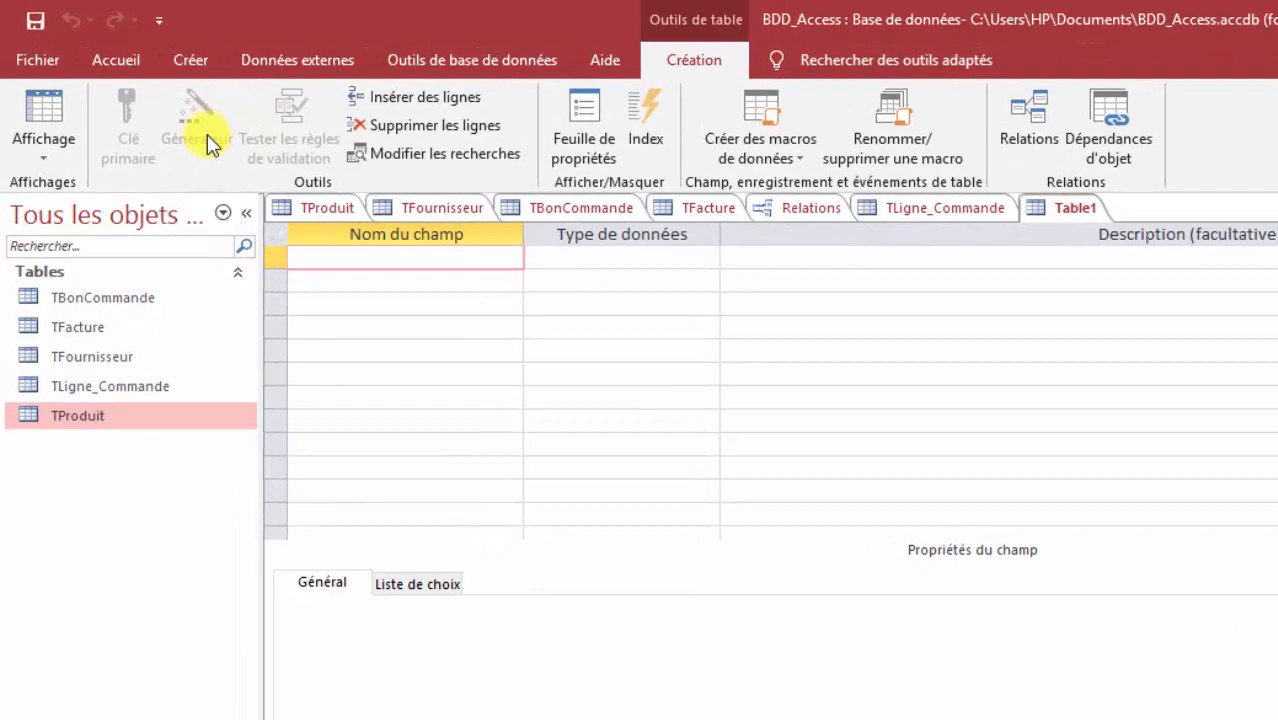
text(Quantite_)
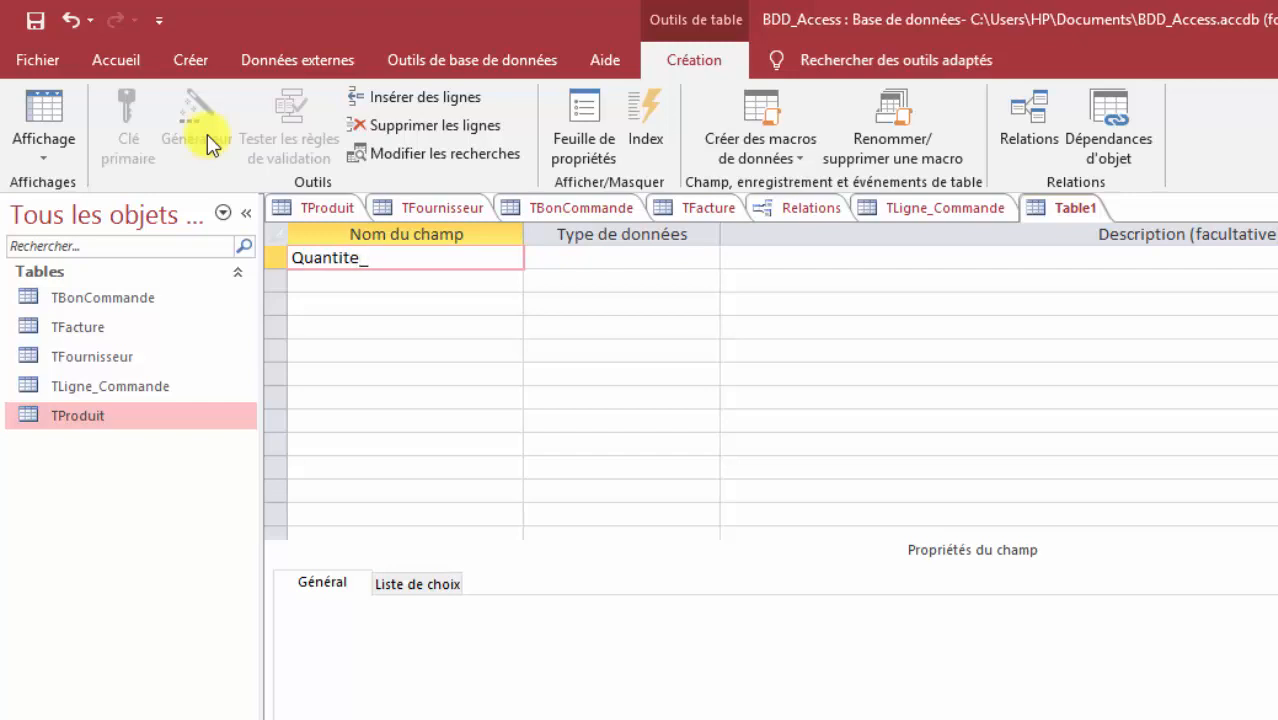
text(Facture)
click(594, 256)
click(707, 259)
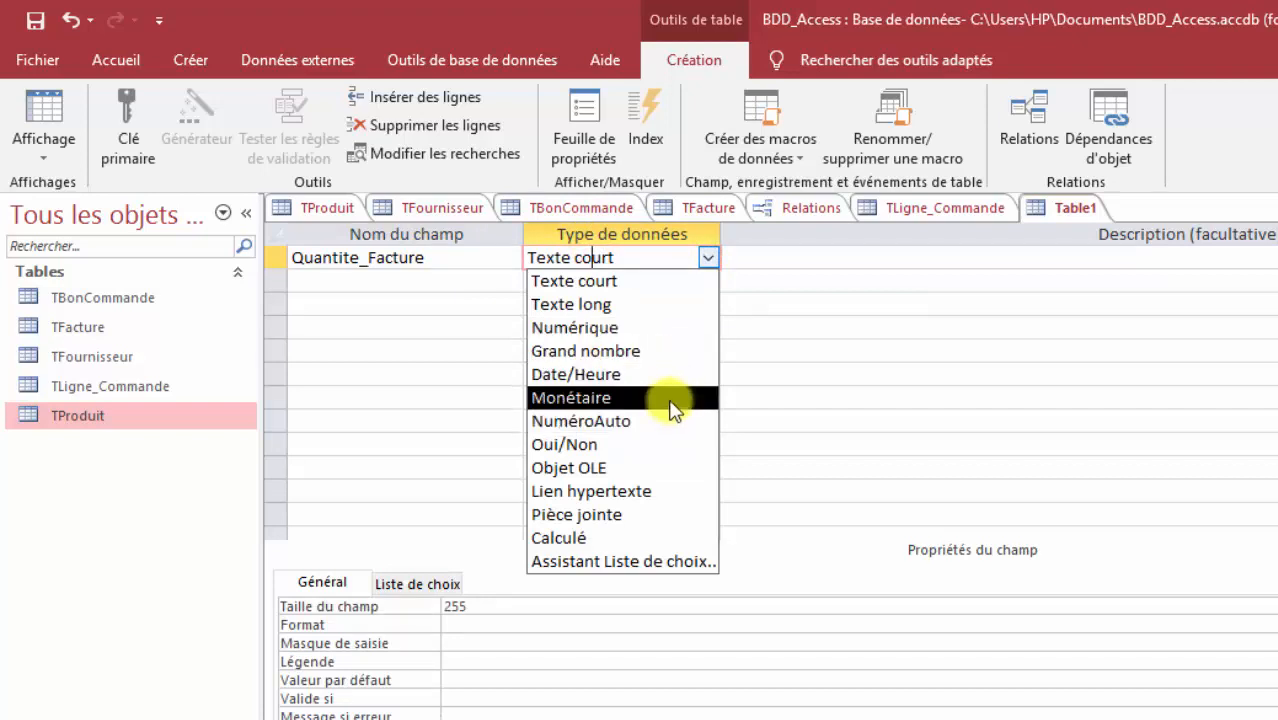
click(689, 328)
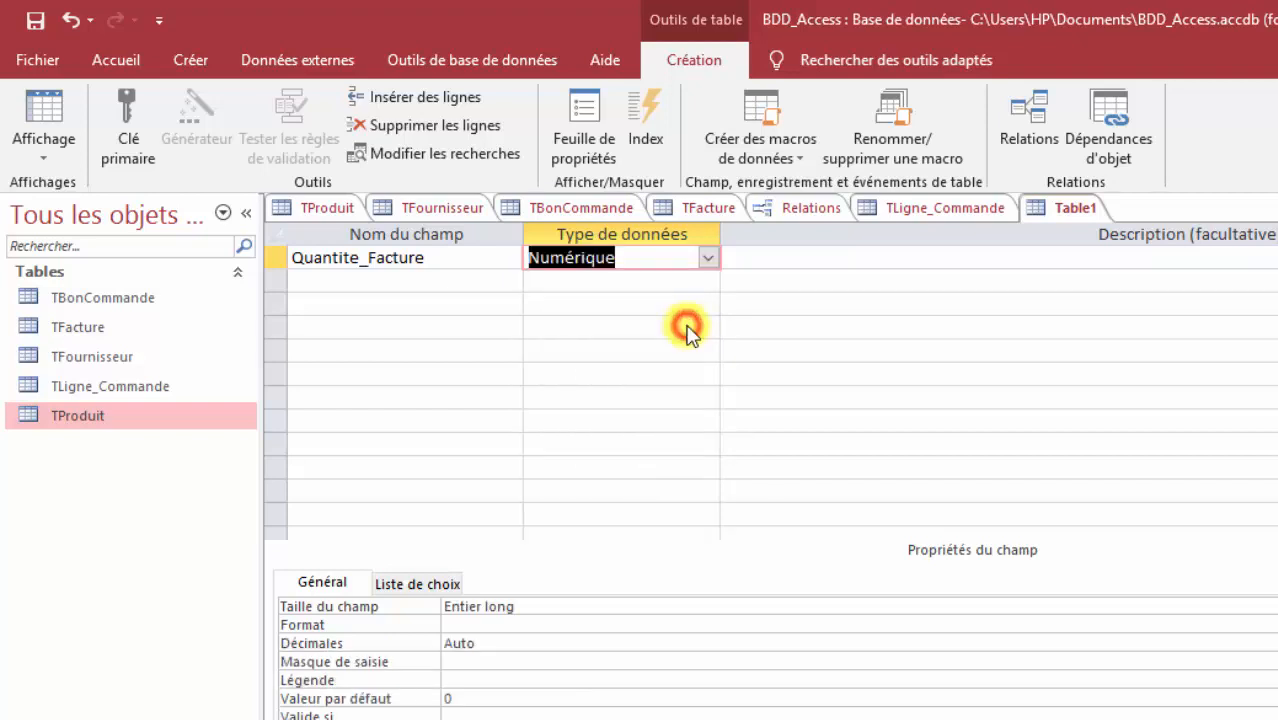
Step: Add a second field named Prix_Achat with the data type Monétaire
click(473, 284)
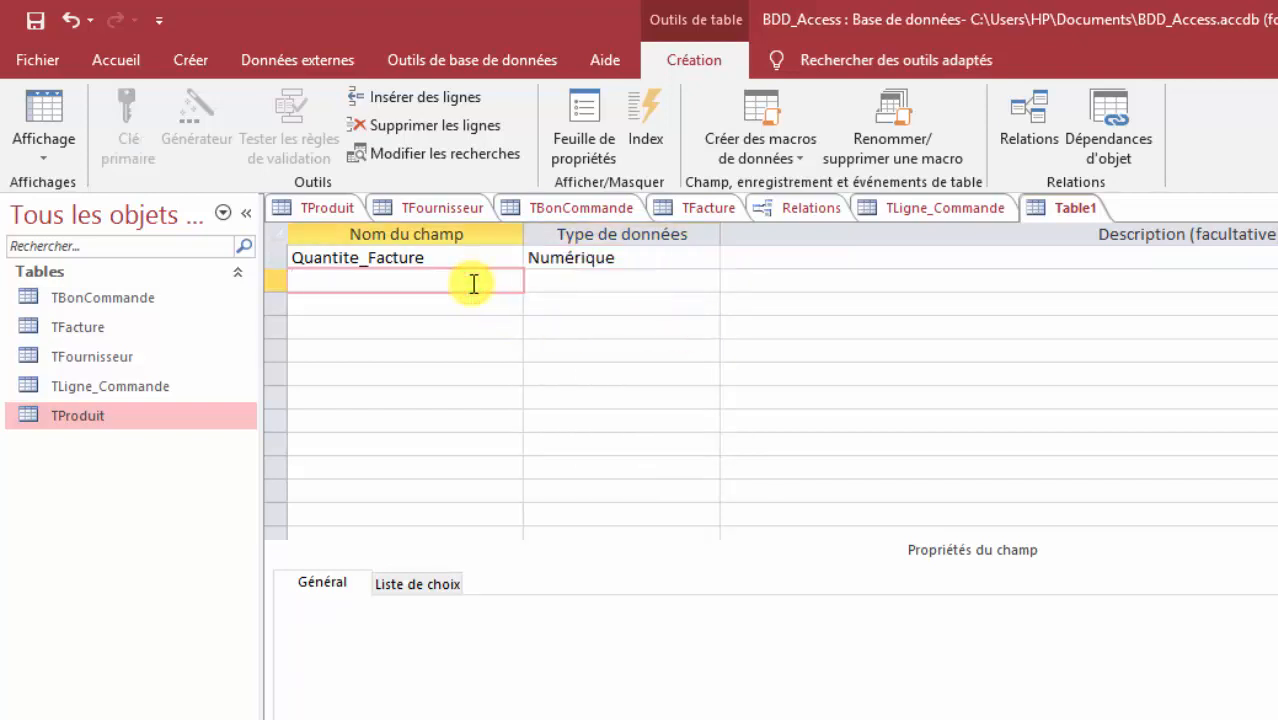
text(Prix_Achat)
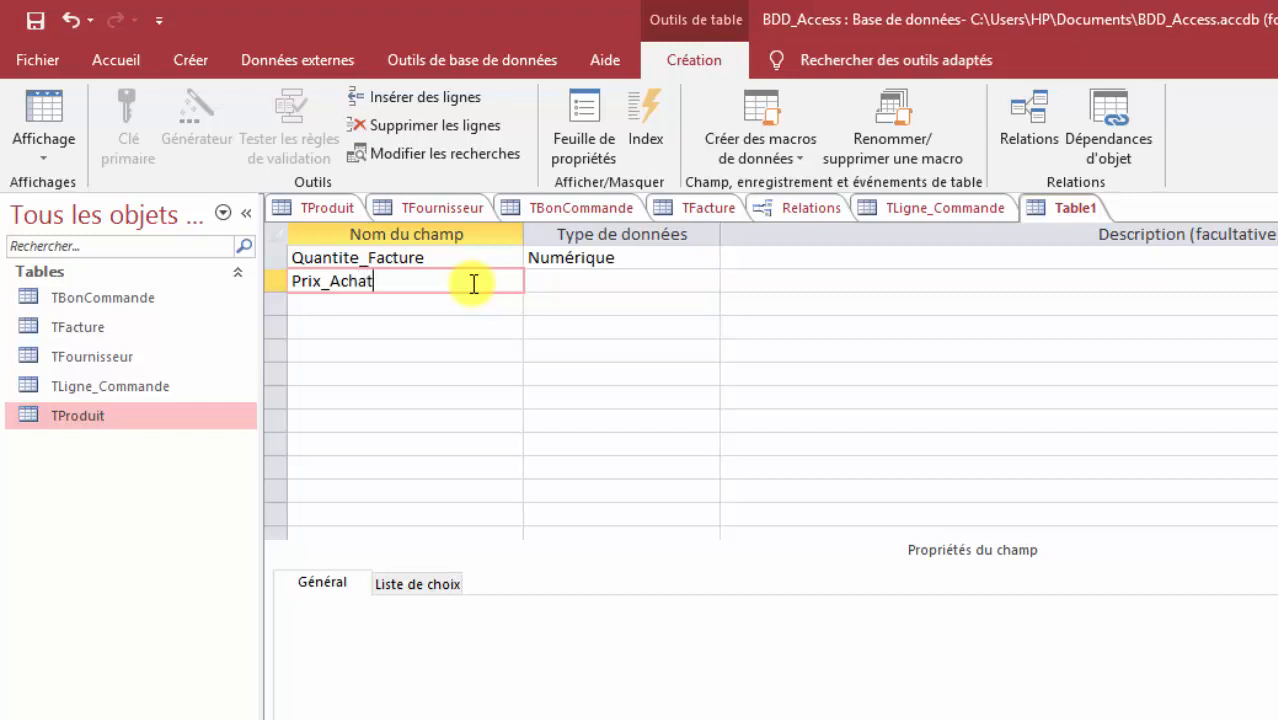
click(637, 279)
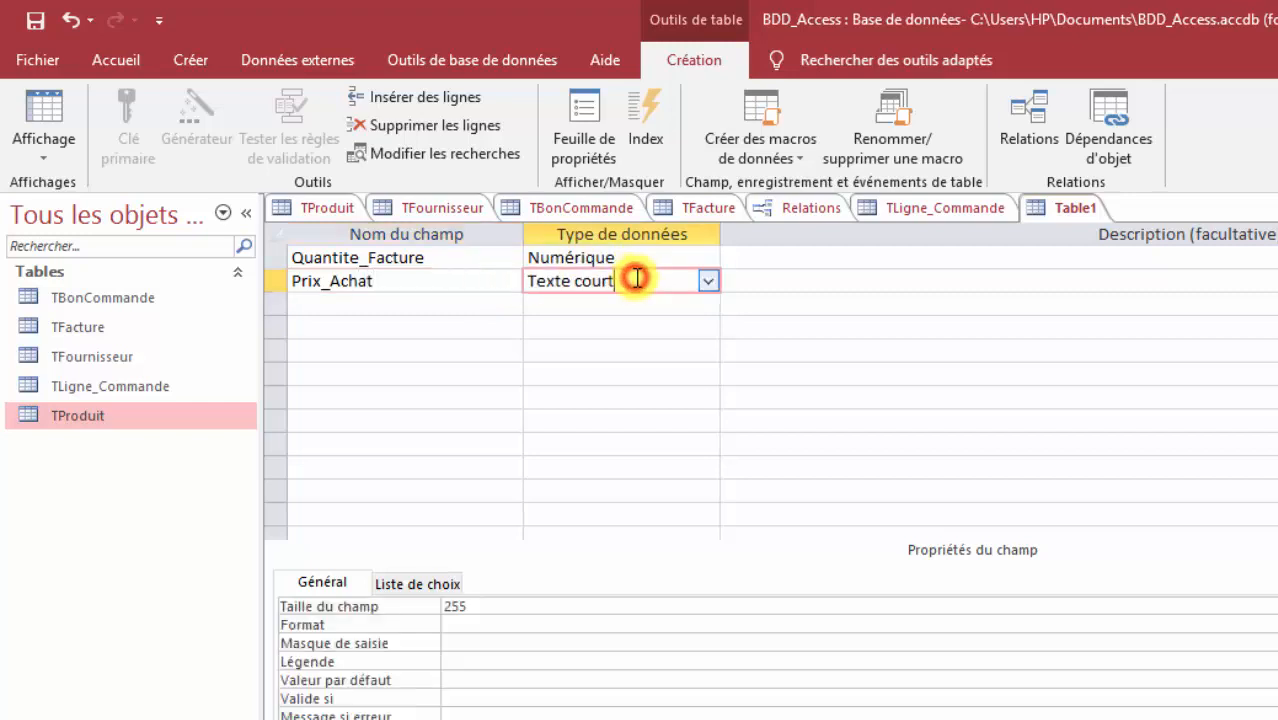
click(704, 283)
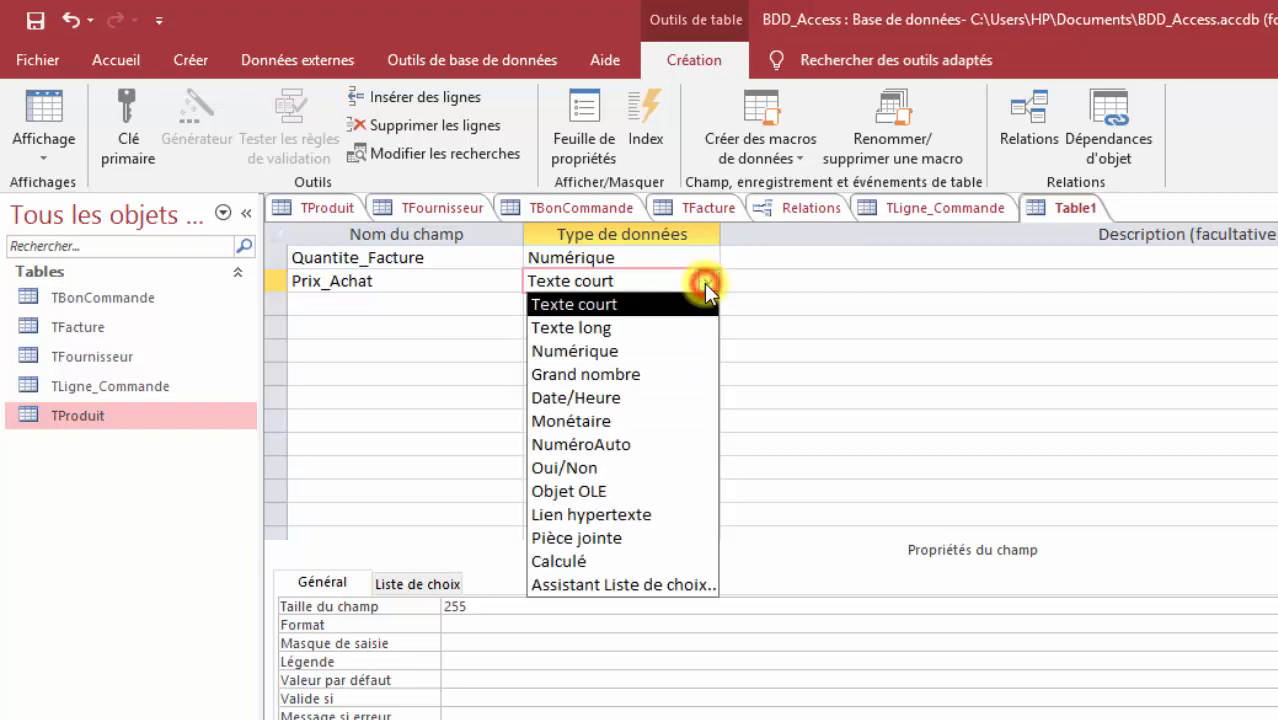
click(629, 424)
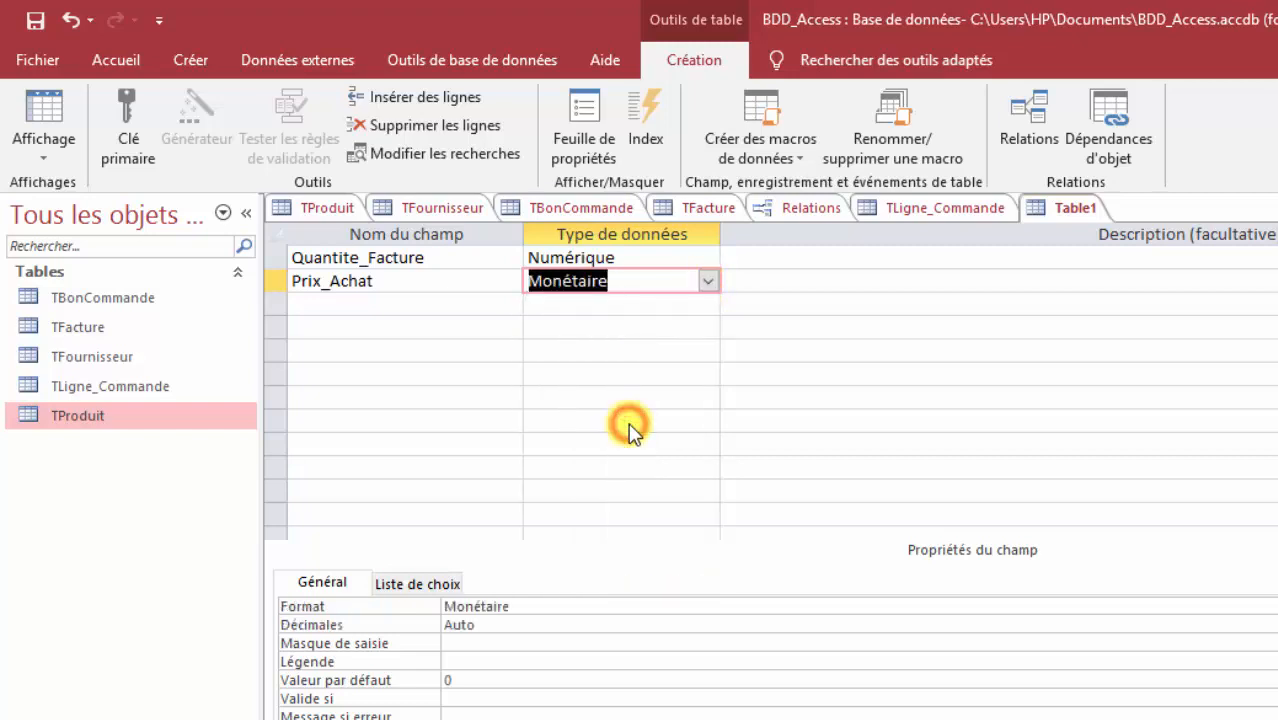
Step: Add a third field named Num_Facture and start the lookup wizard for it, drawing values from another table or query
click(455, 302)
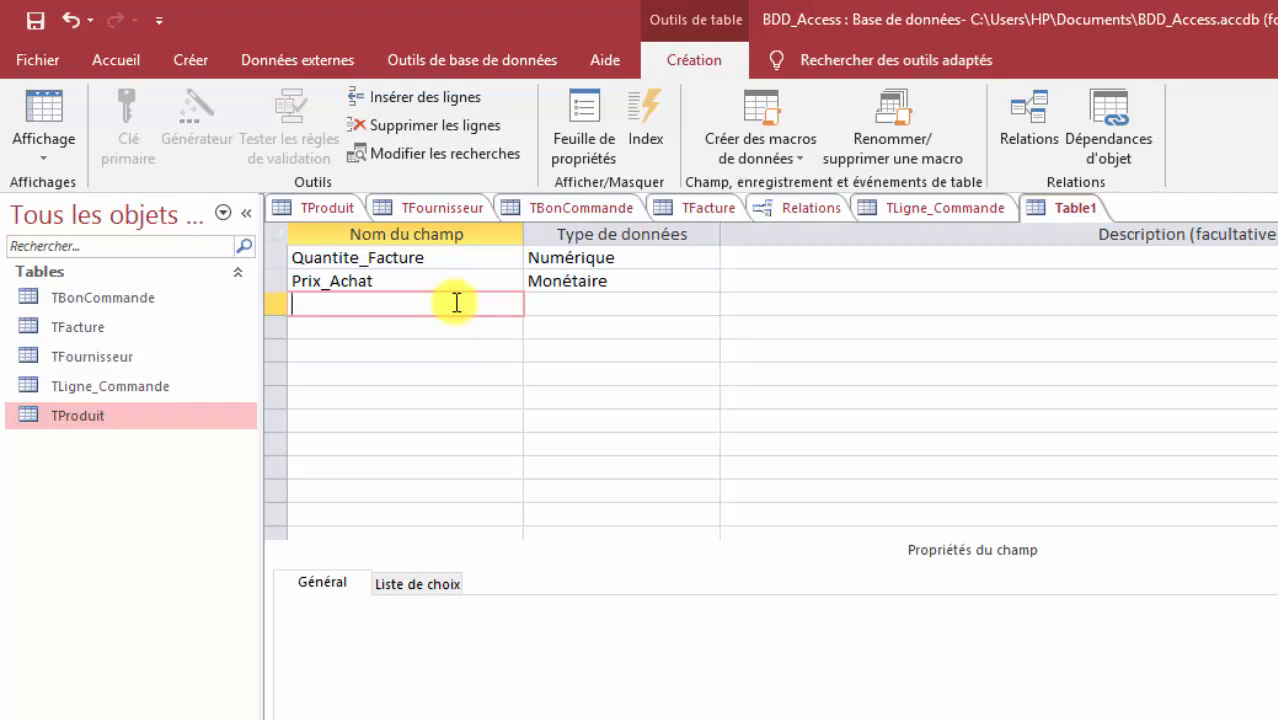
text(Num_Factu)
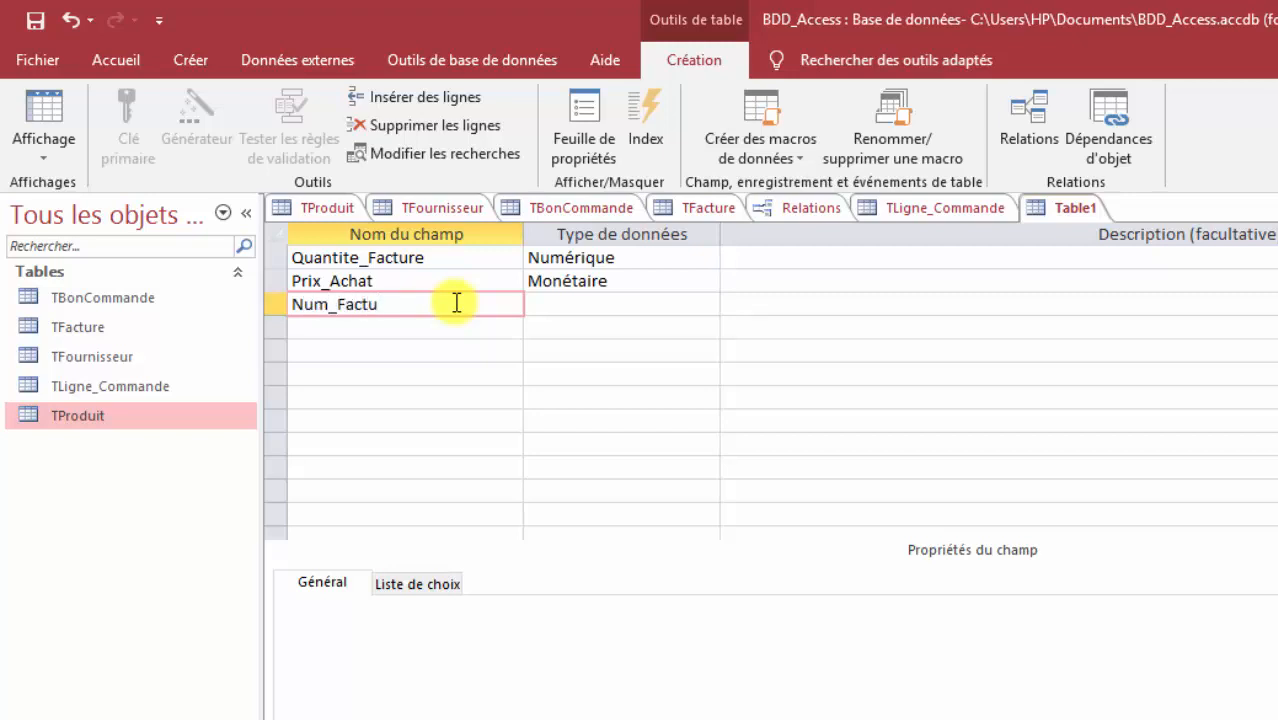
text(re)
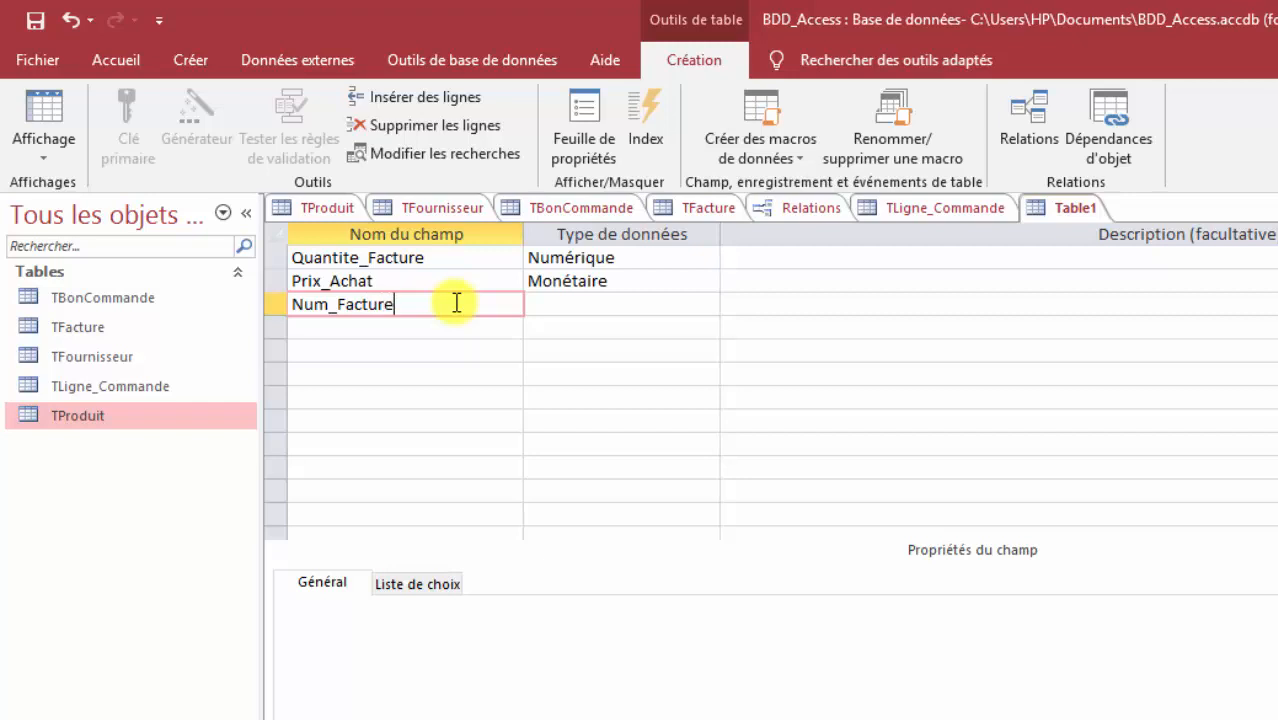
click(554, 307)
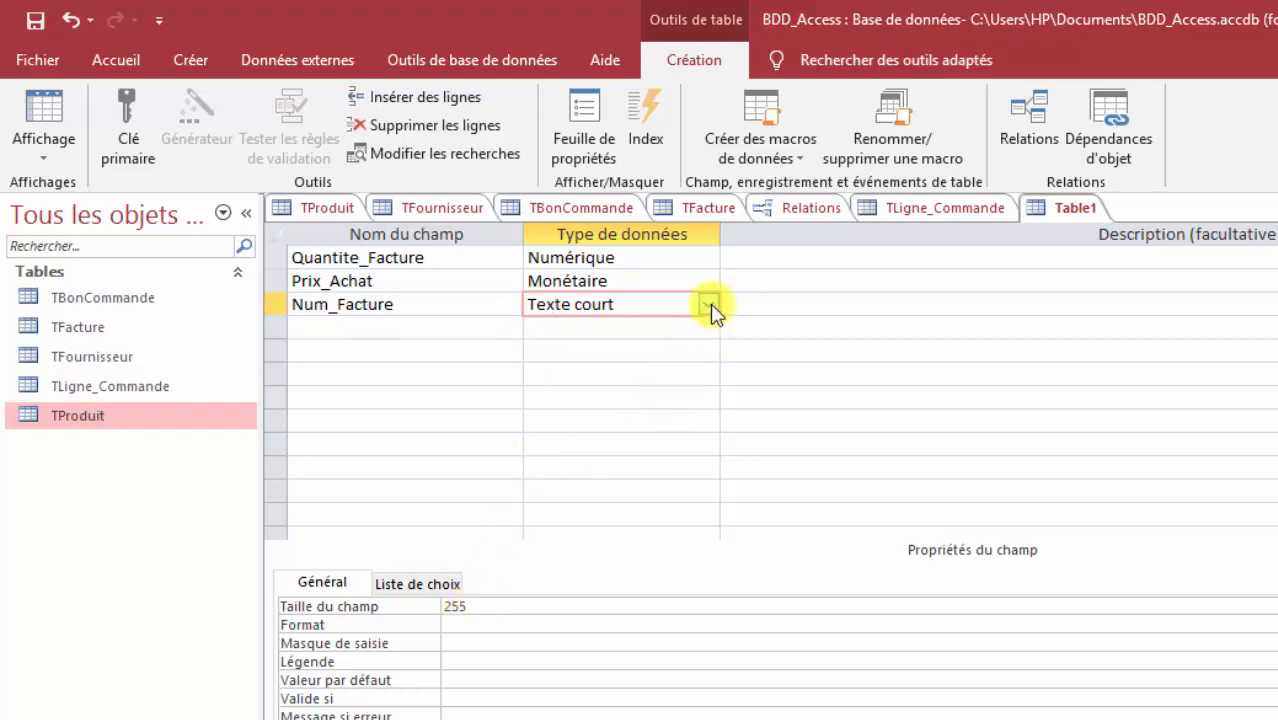
click(710, 305)
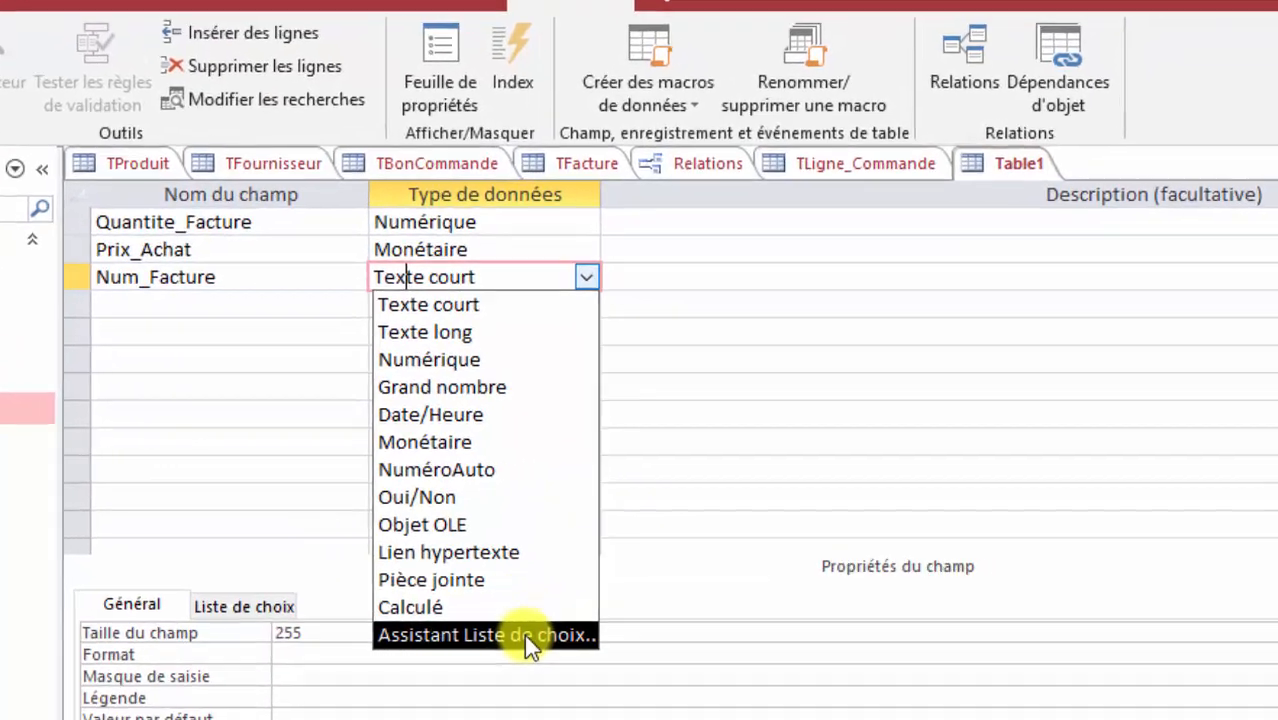
click(658, 608)
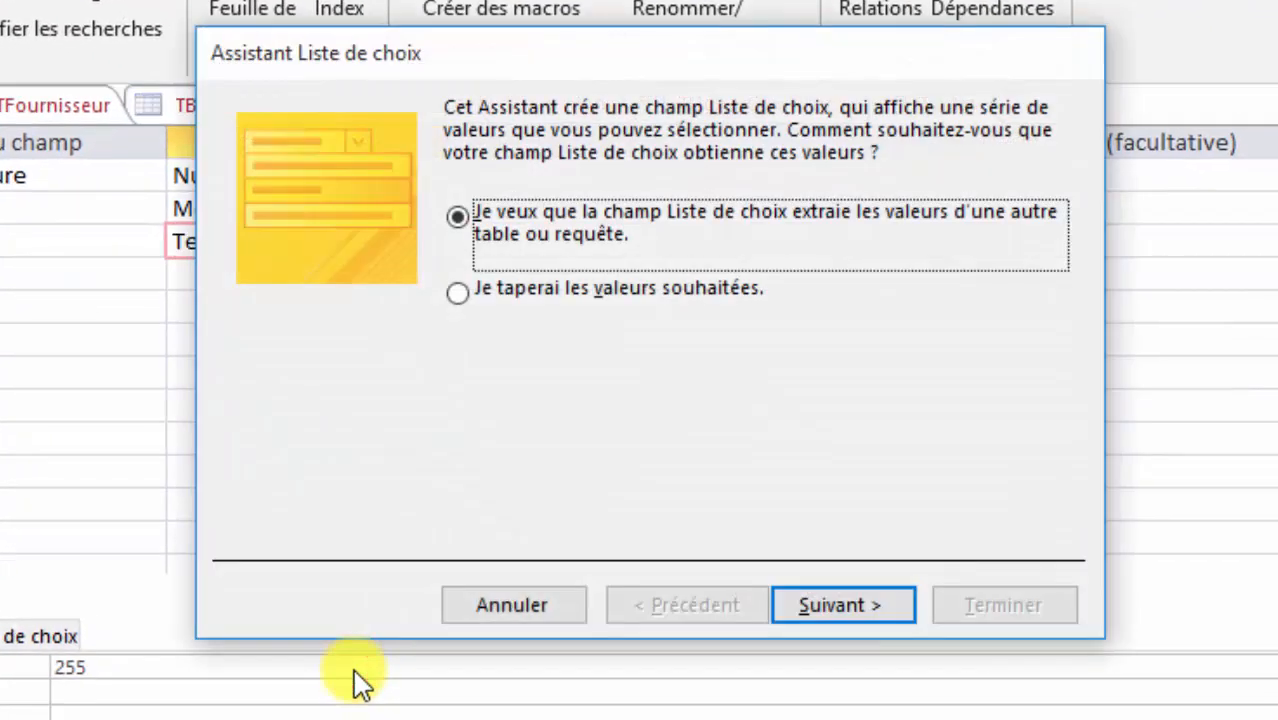
click(834, 610)
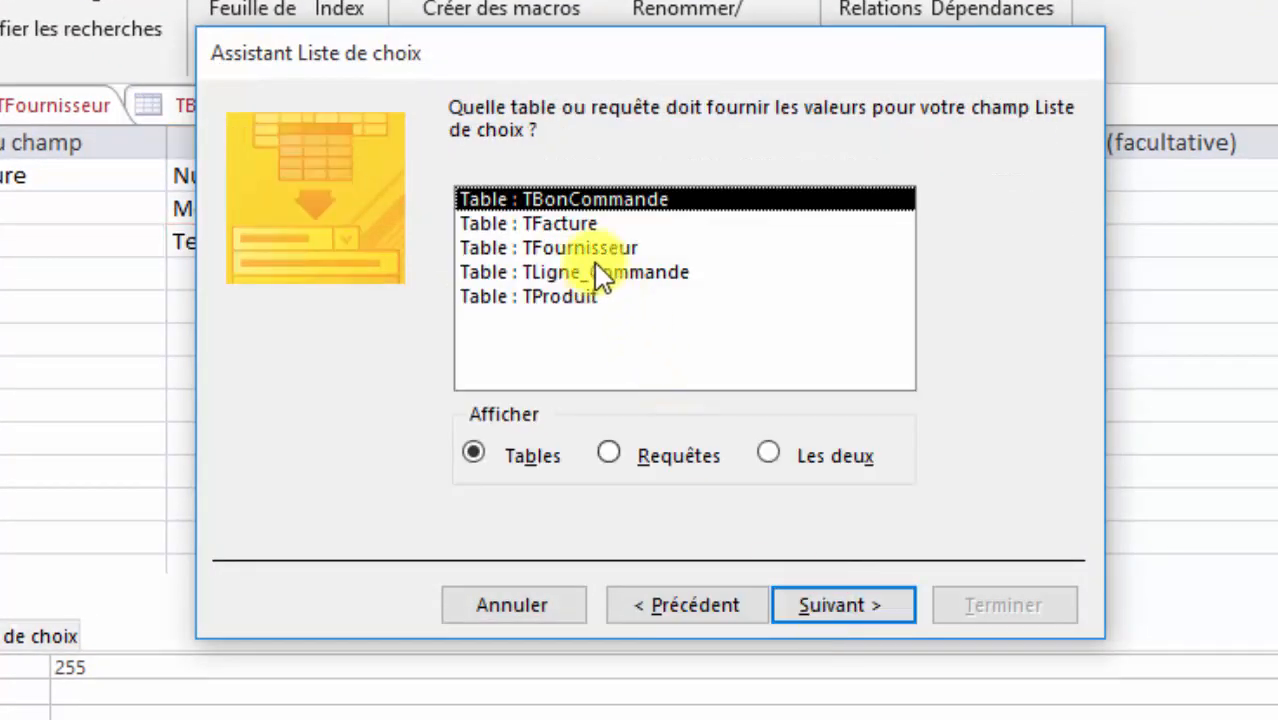
Step: Take the Num_Facture lookup values from the Num_Facture field of TFacture and finish the wizard with no sort order and the default label
click(595, 226)
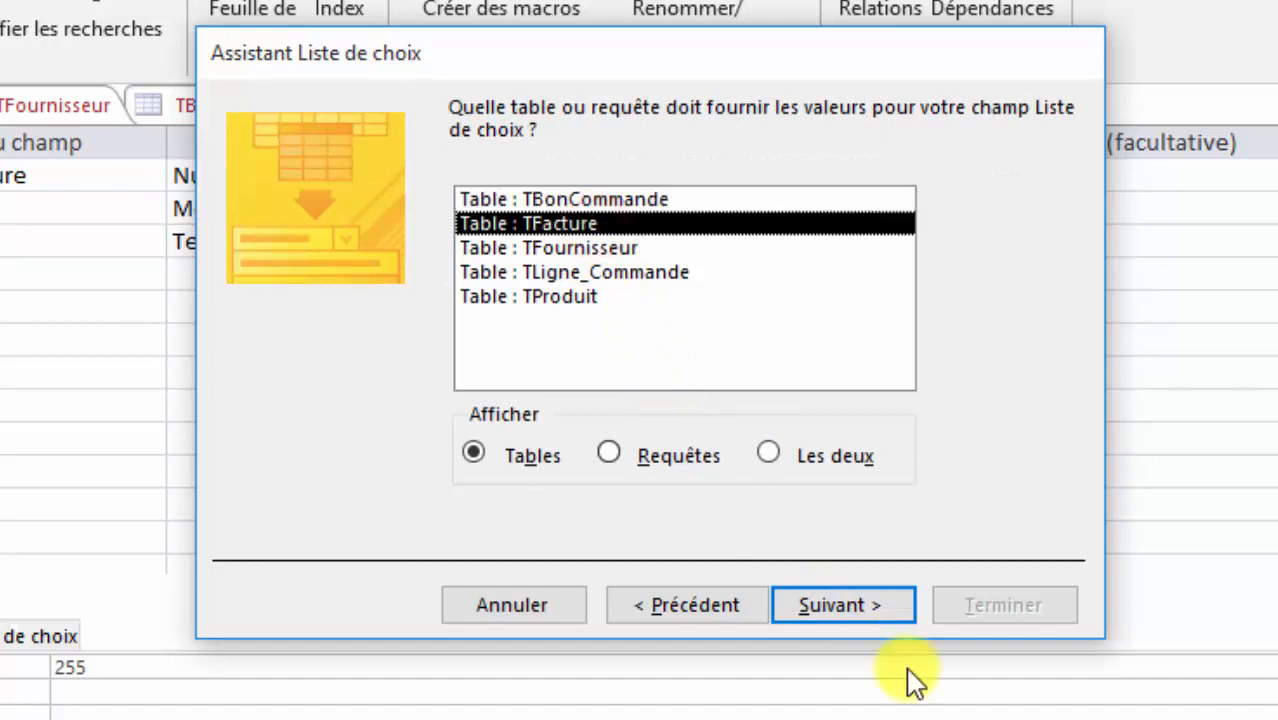
click(862, 612)
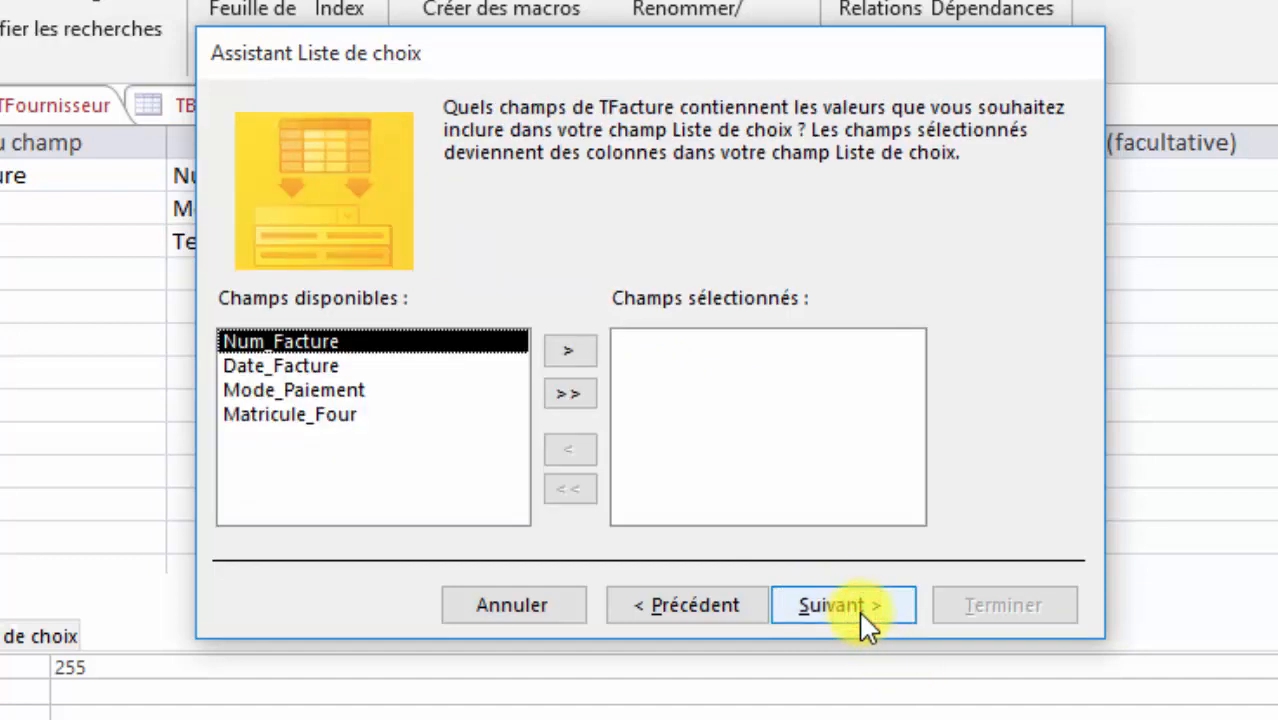
click(570, 350)
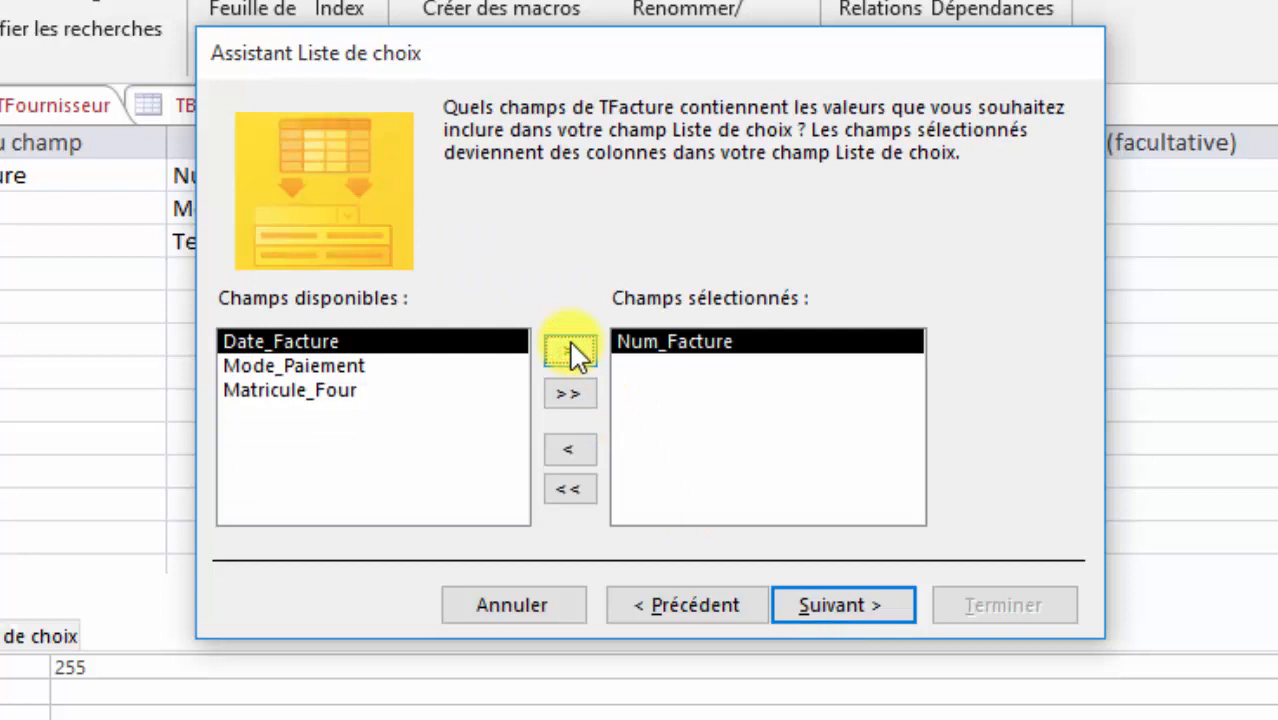
click(814, 608)
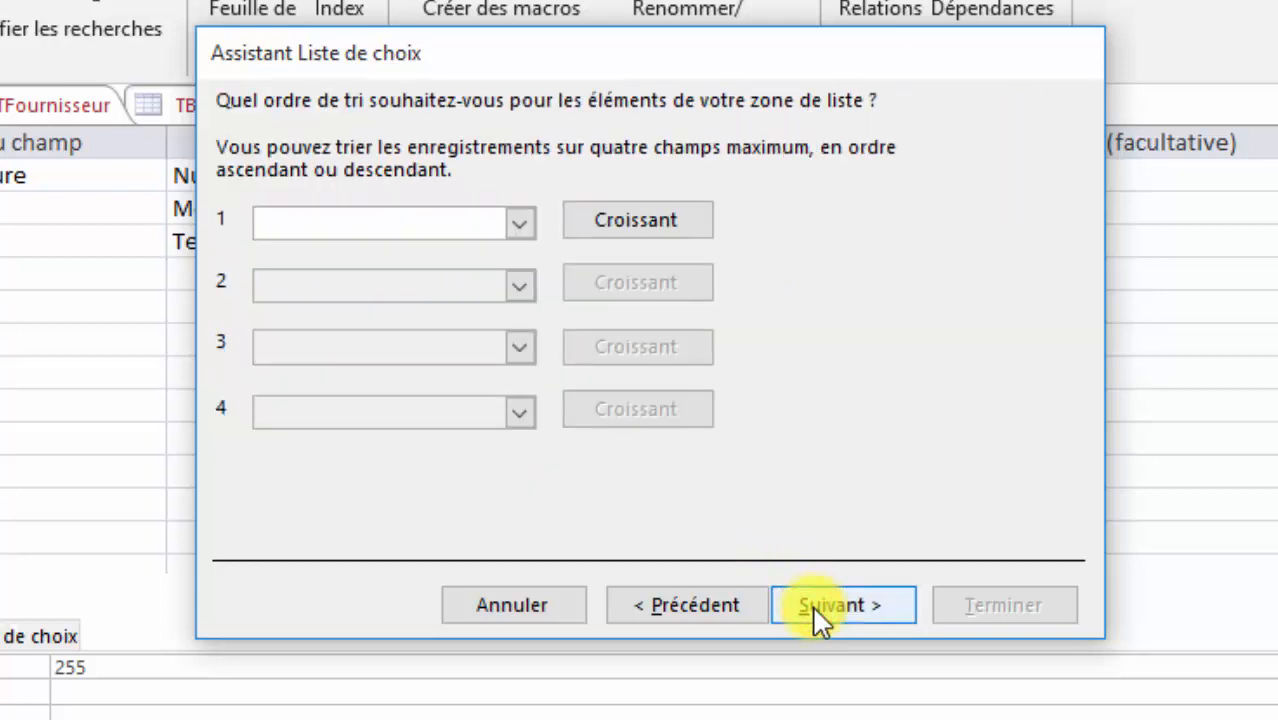
click(814, 608)
click(812, 604)
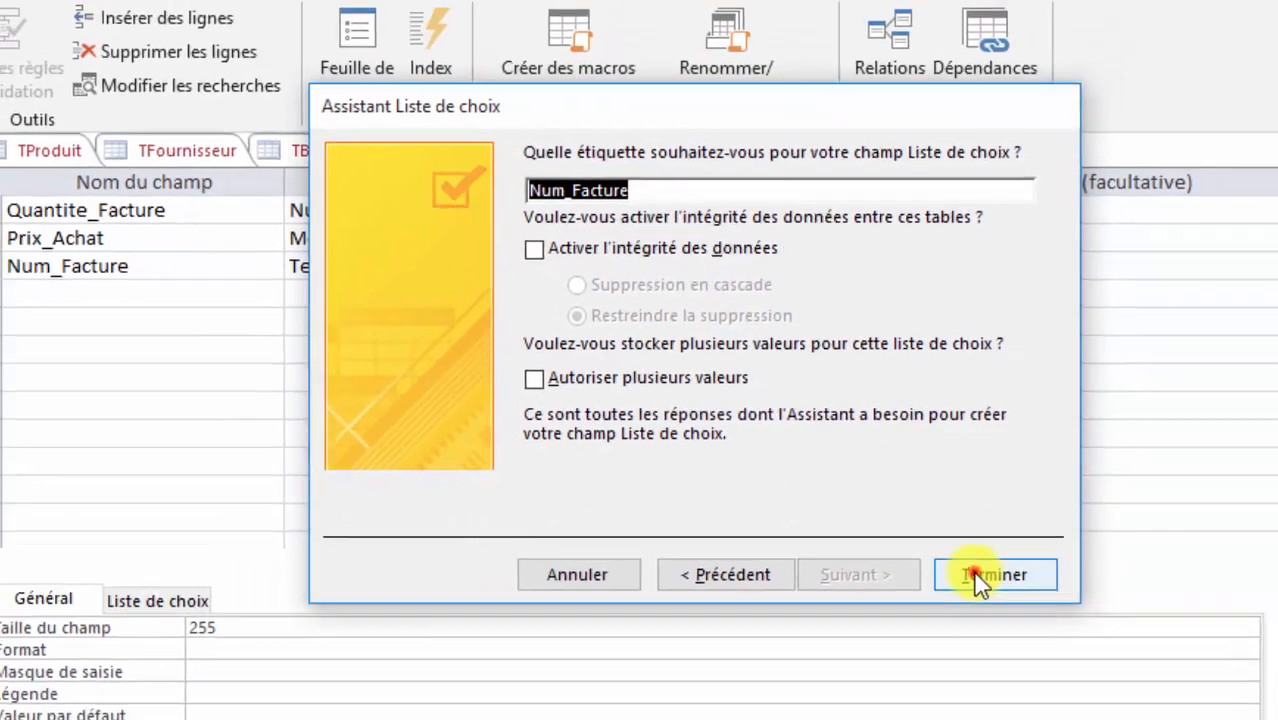
click(976, 593)
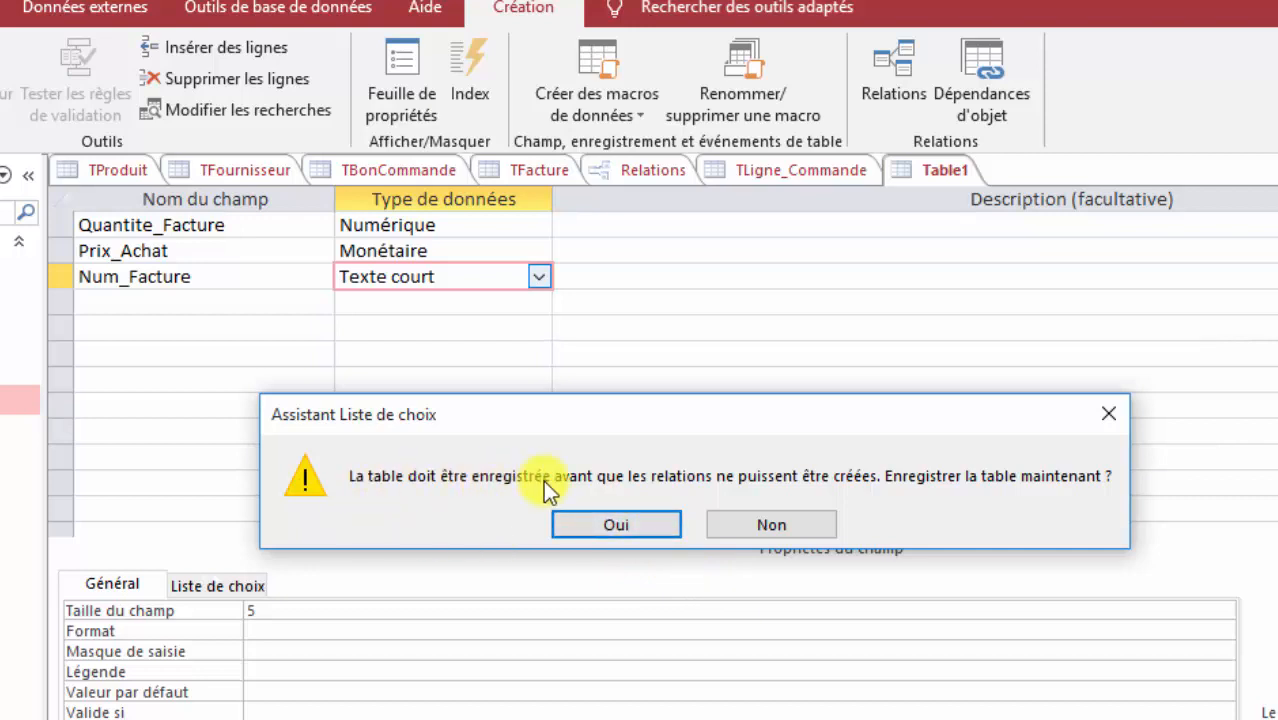
Step: Save the new table as TLigne_Facture without having a primary key created automatically
click(580, 526)
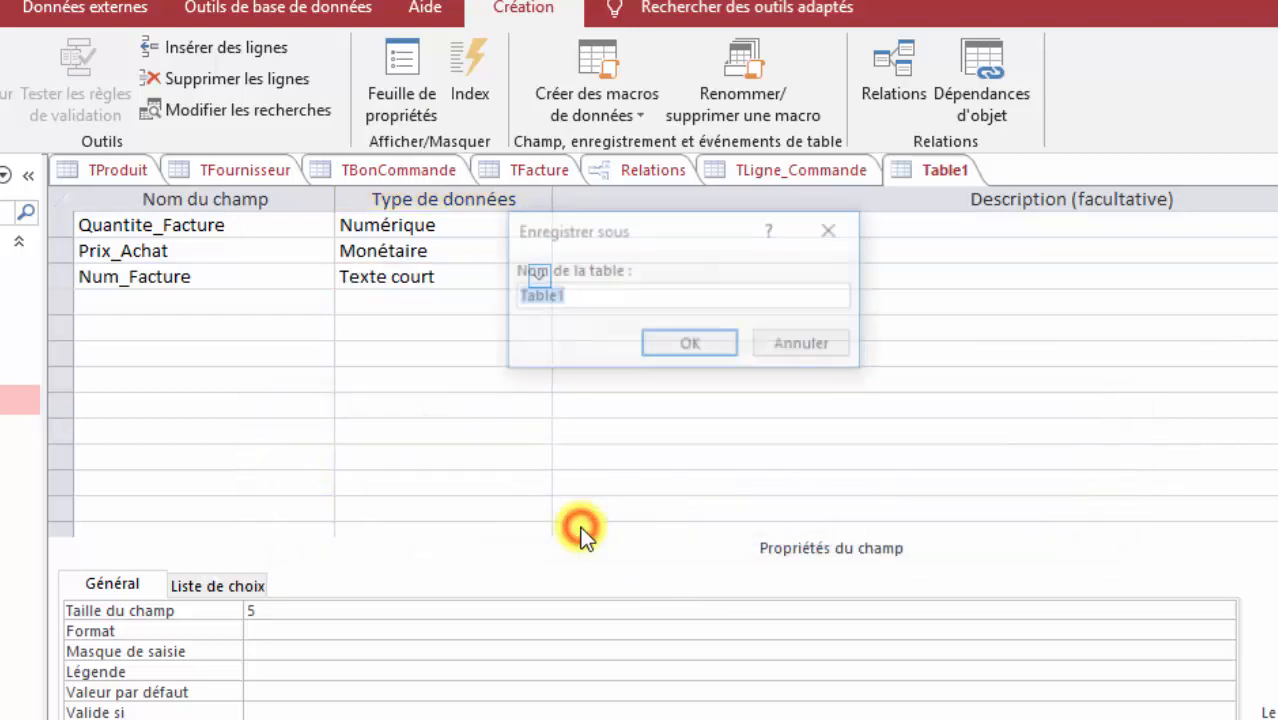
click(637, 294)
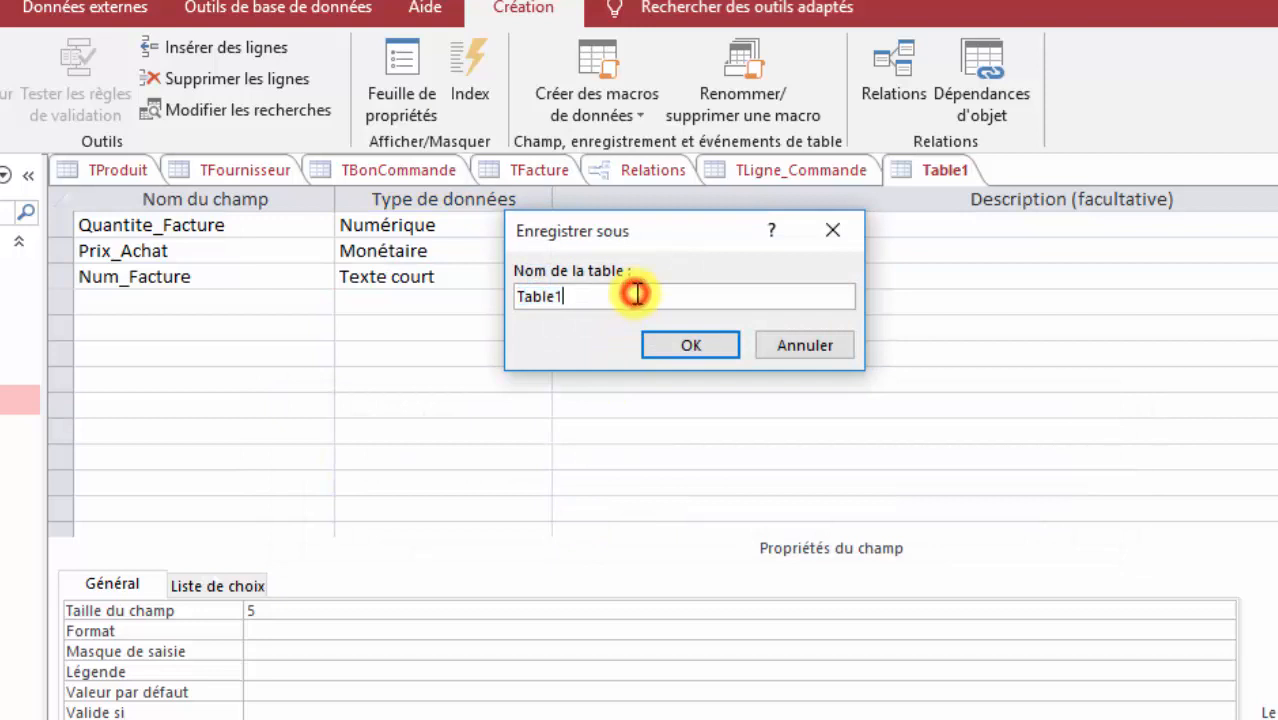
key(BackSpace)
key(BackSpace)
key(BackSpace)
key(BackSpace)
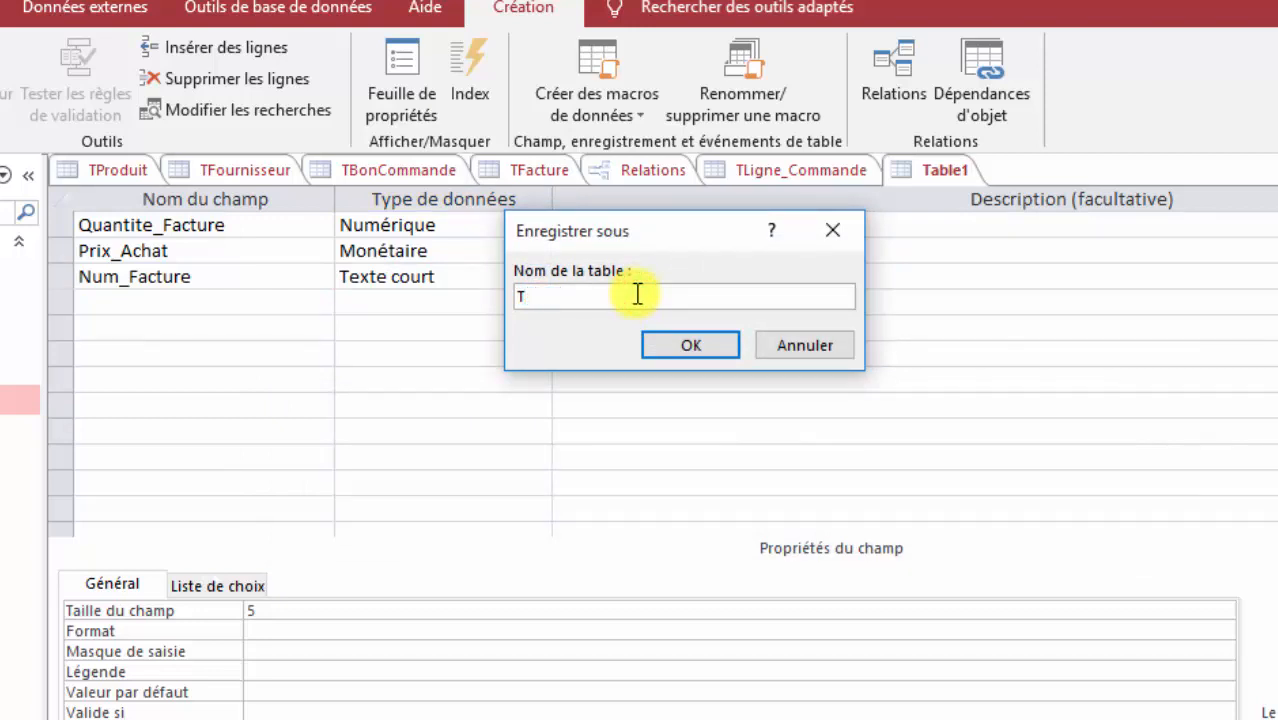
text(Ligne_Facture)
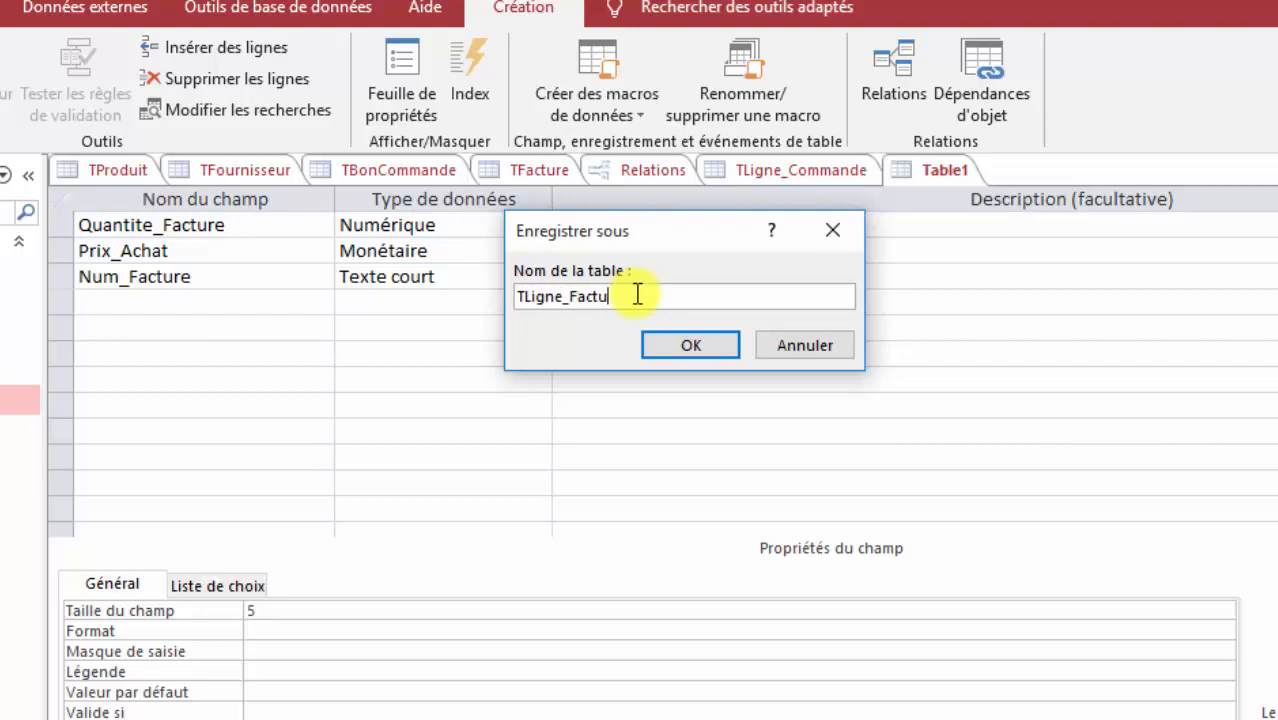
click(710, 344)
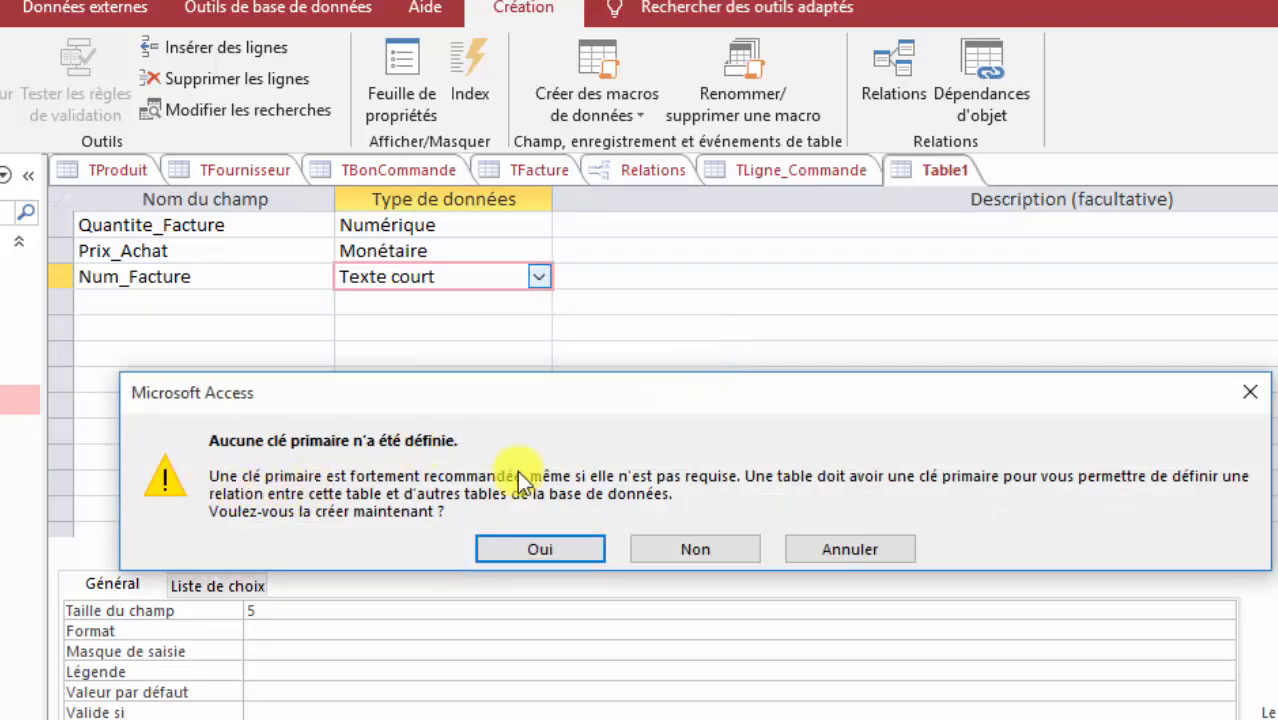
click(707, 547)
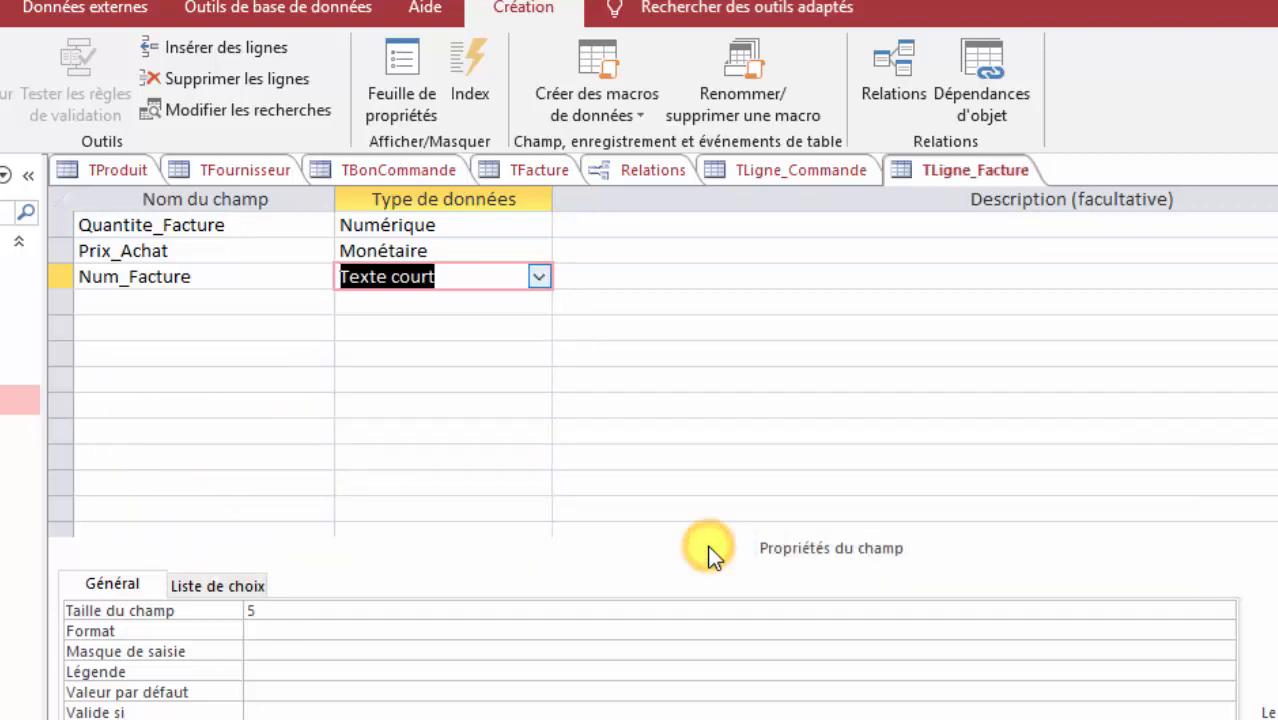
Step: Add a fourth field named Code_Produit and start the lookup wizard for it, drawing values from another table or query
click(254, 300)
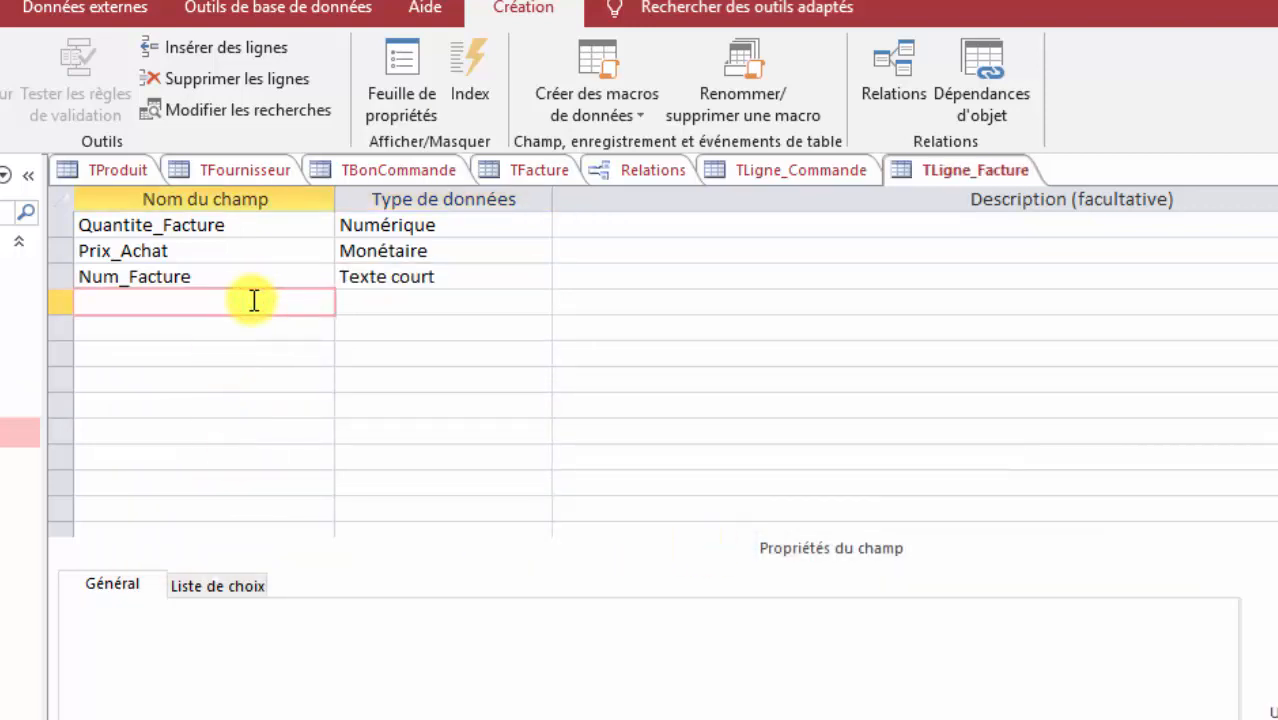
text(Code_Produit)
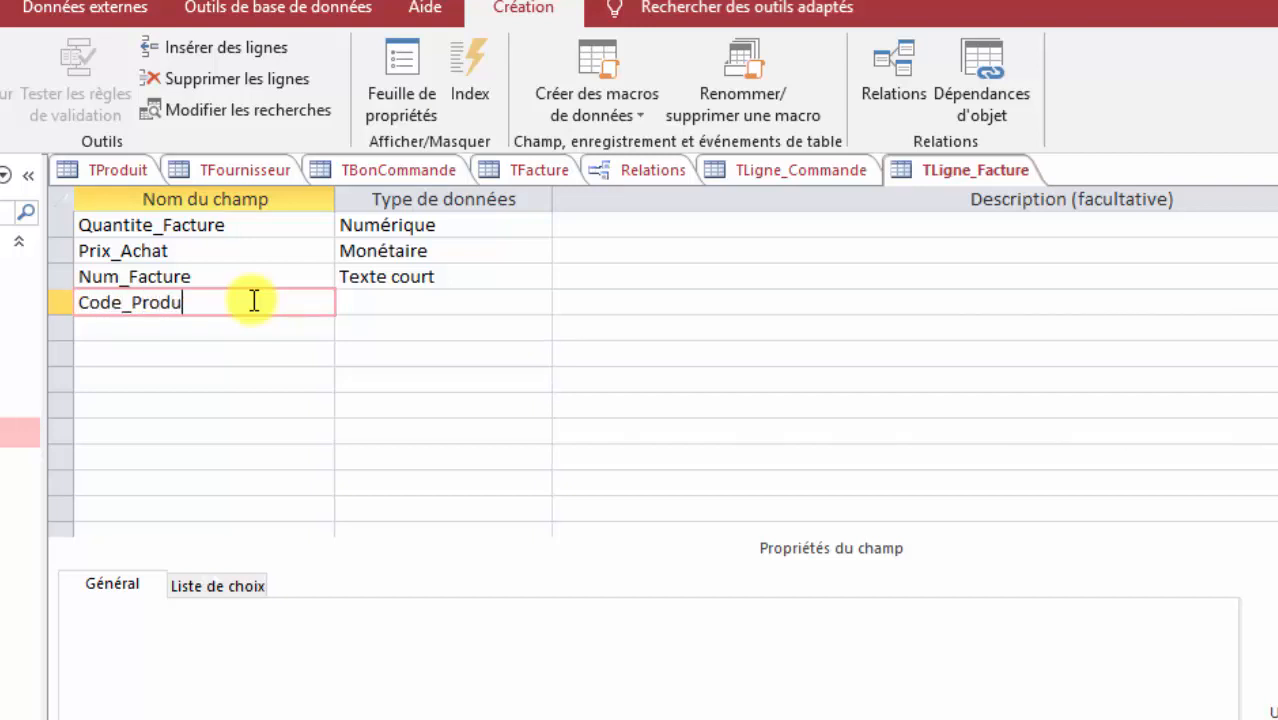
click(362, 305)
click(543, 301)
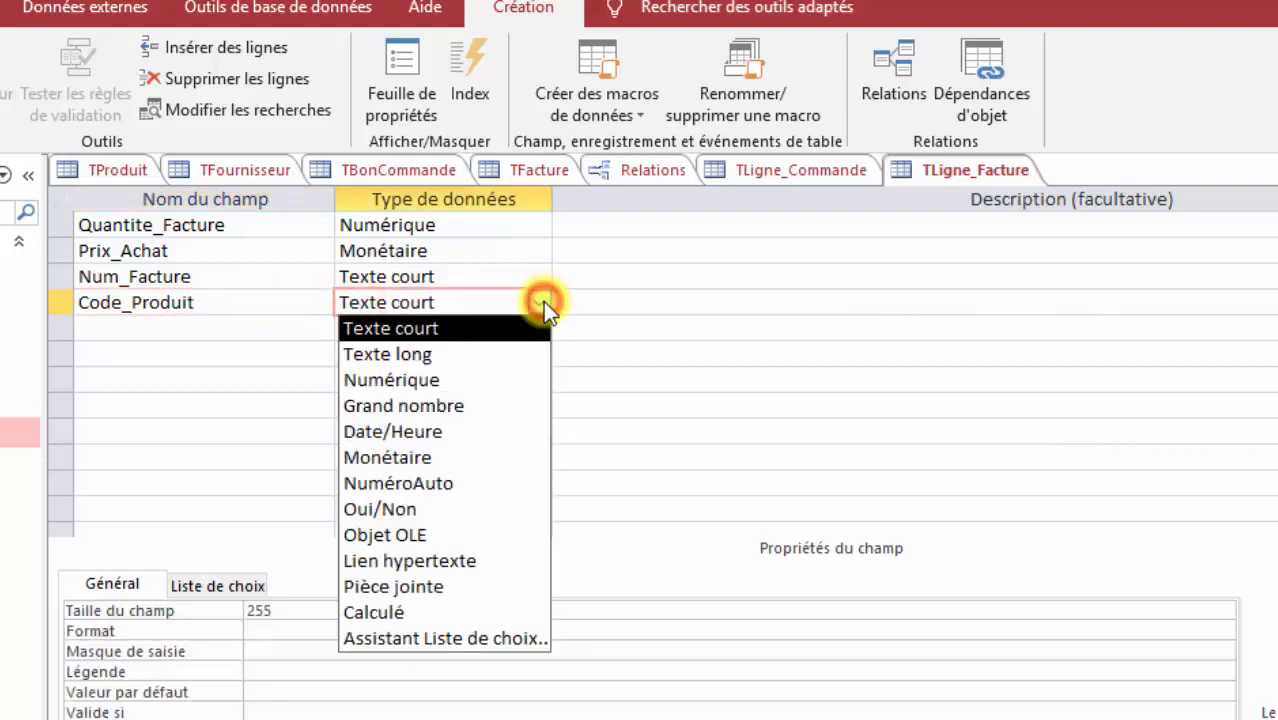
click(435, 634)
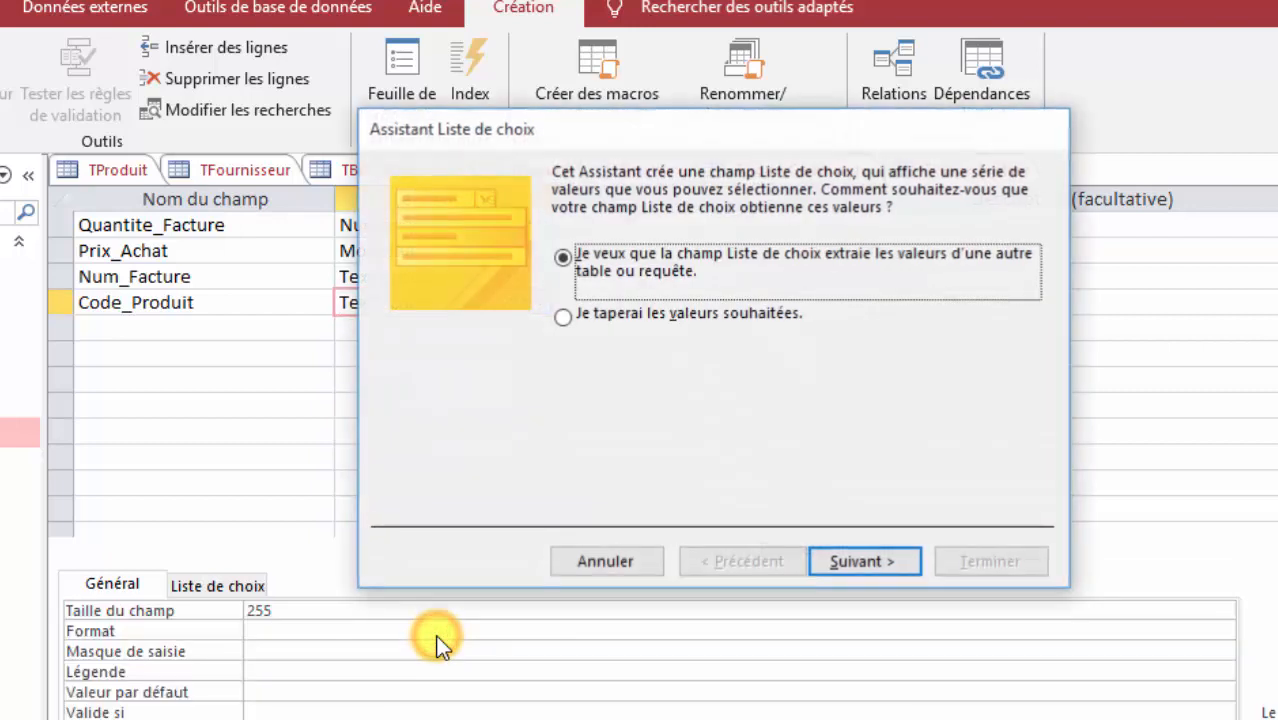
click(836, 566)
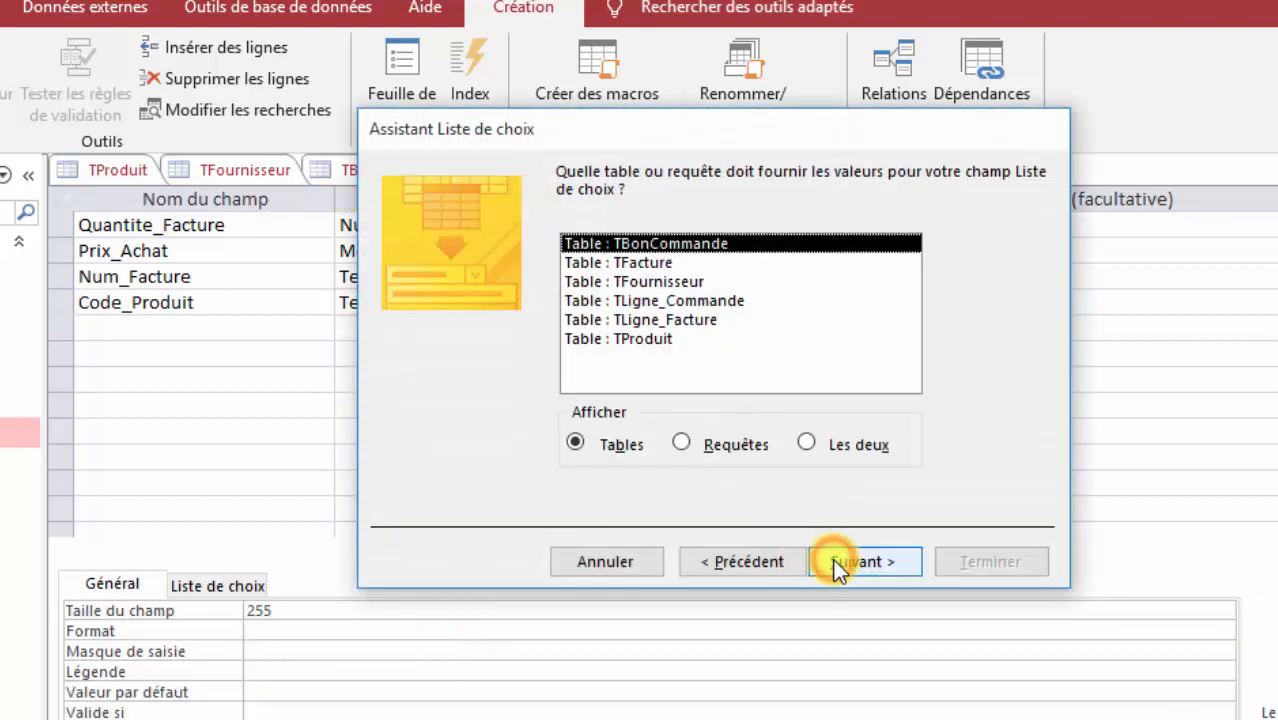
Step: Base the Code_Produit lookup on the Code_Produit field of TProduit, keep the default label, and save the table to create the relation
click(709, 337)
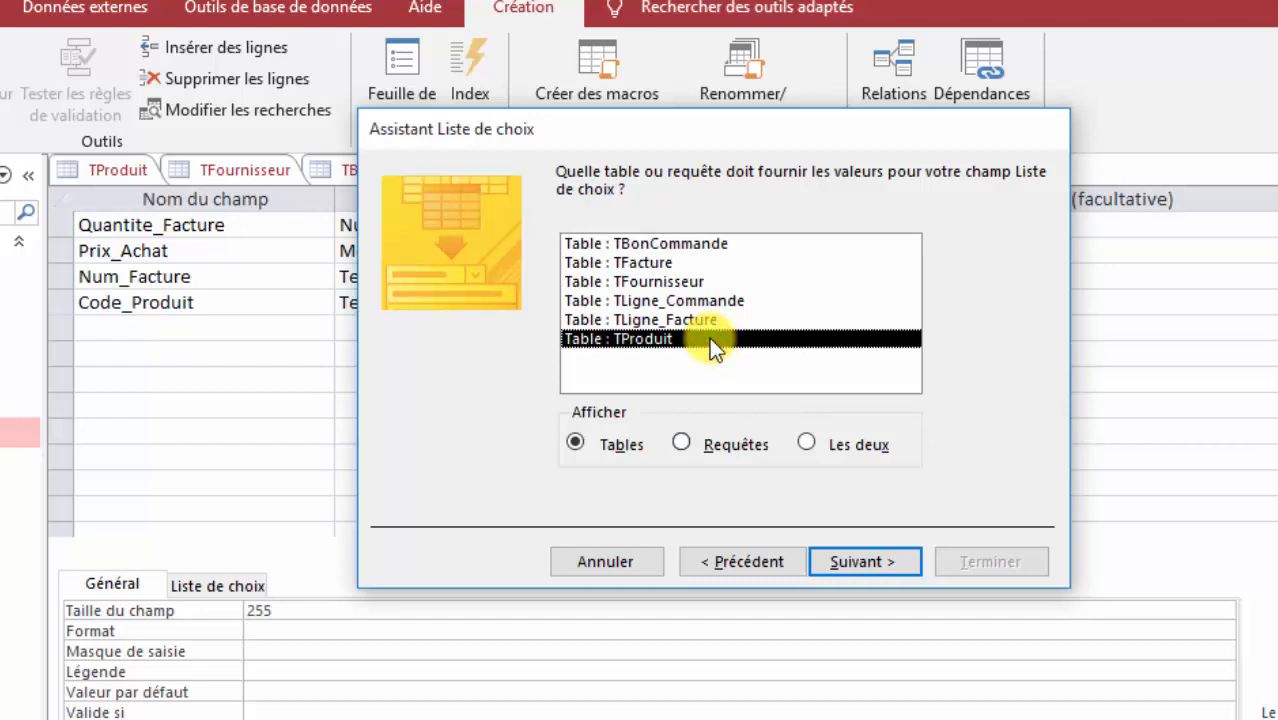
click(845, 556)
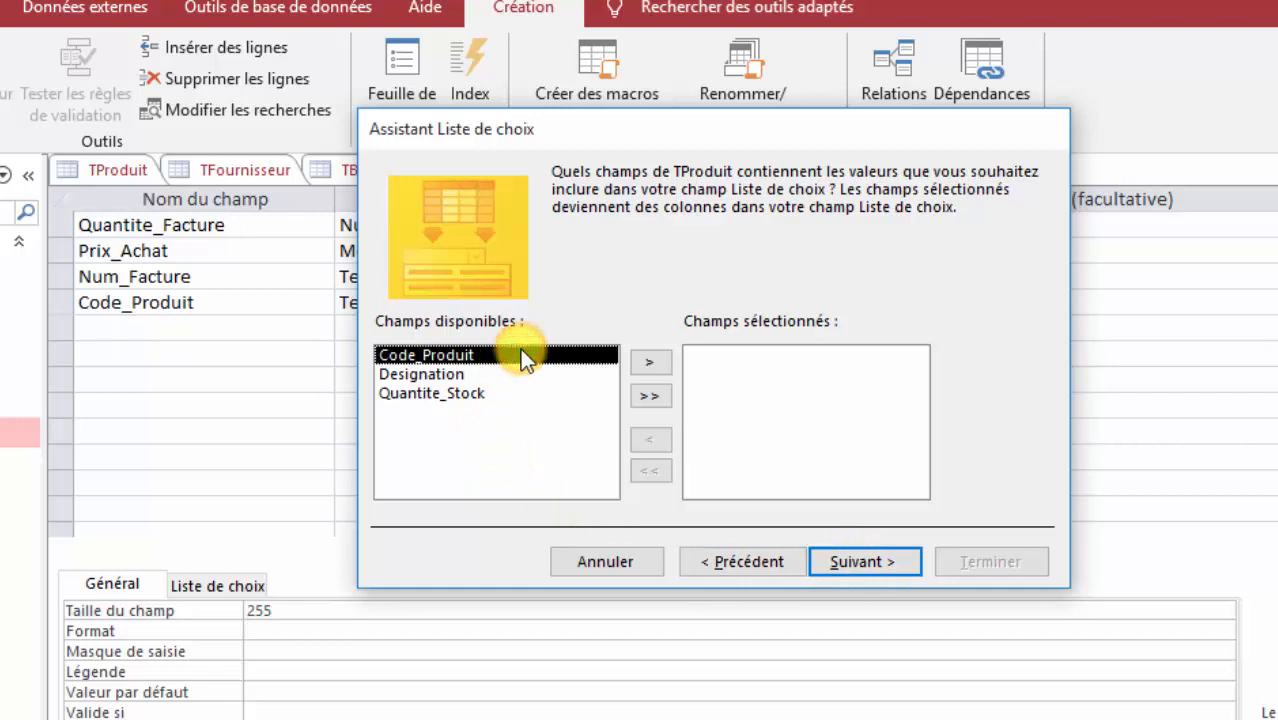
click(648, 366)
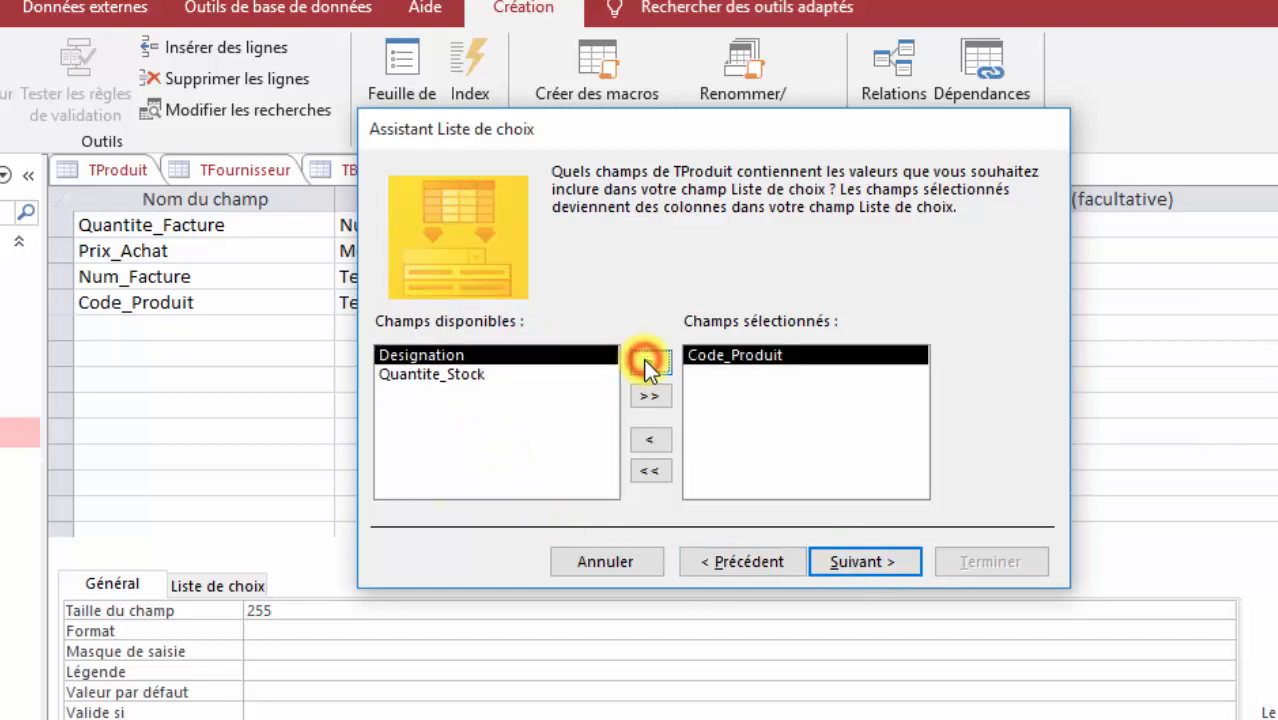
click(858, 561)
click(858, 561)
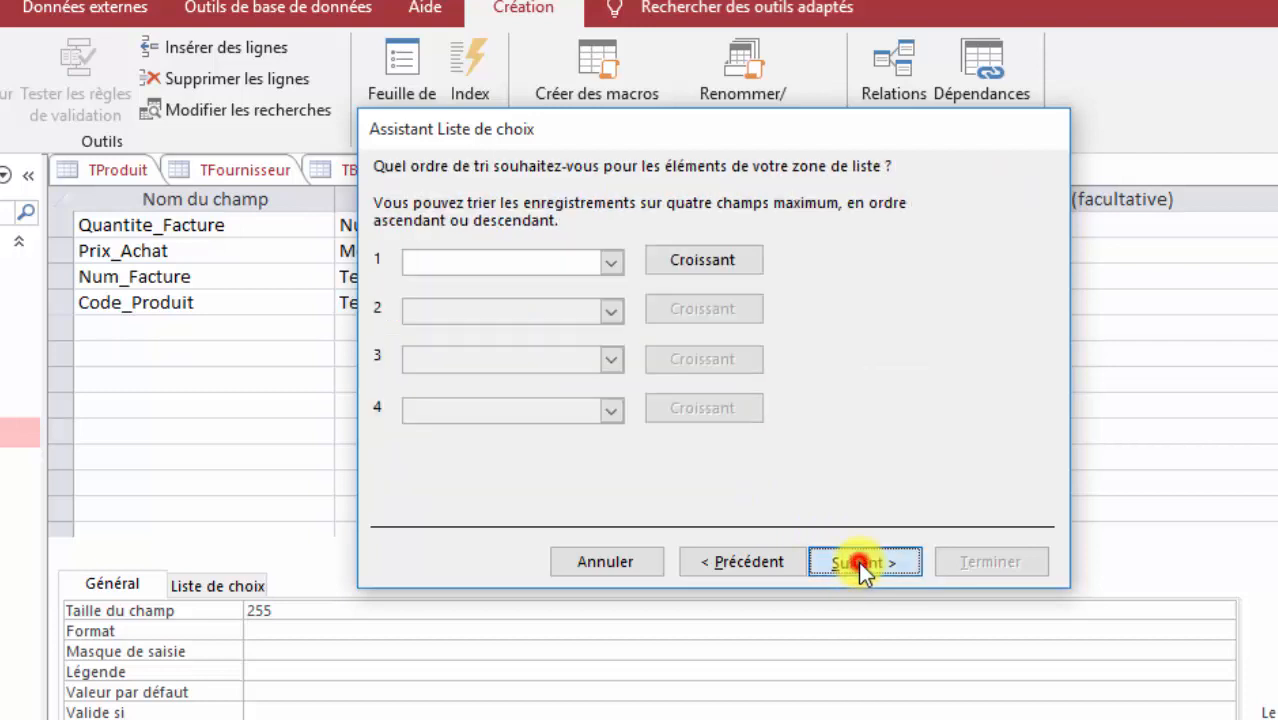
click(858, 561)
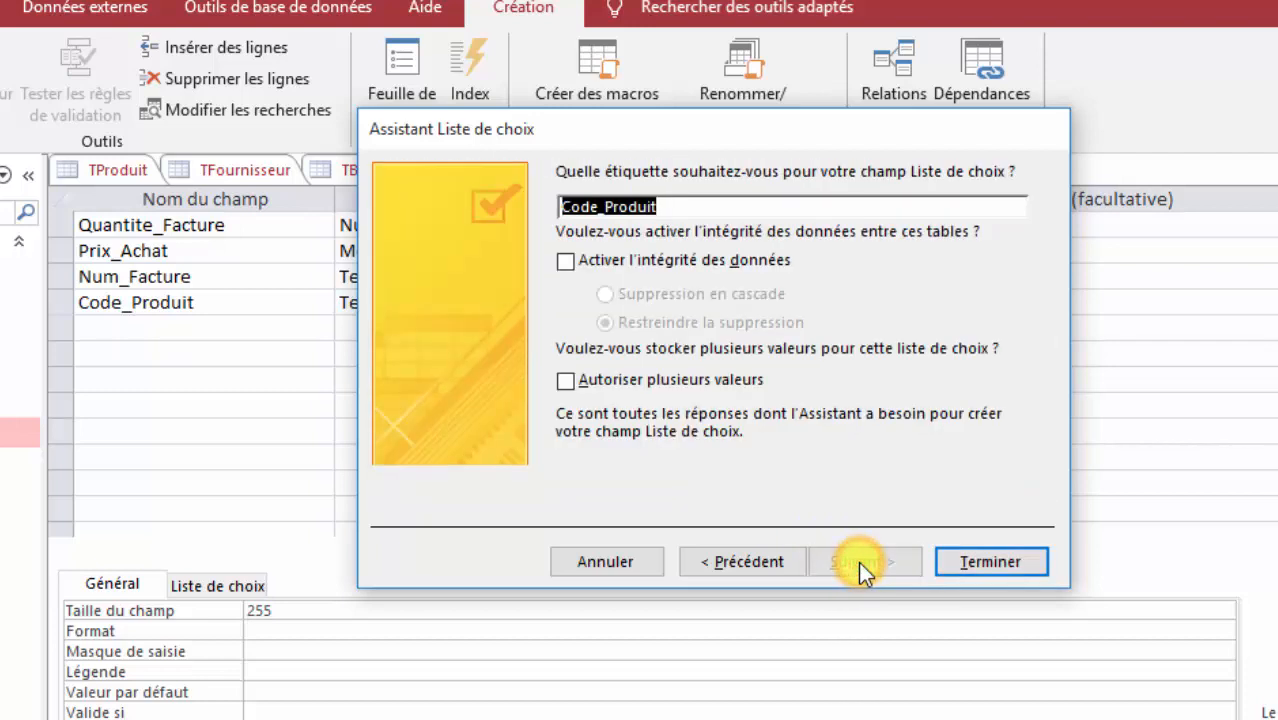
click(956, 558)
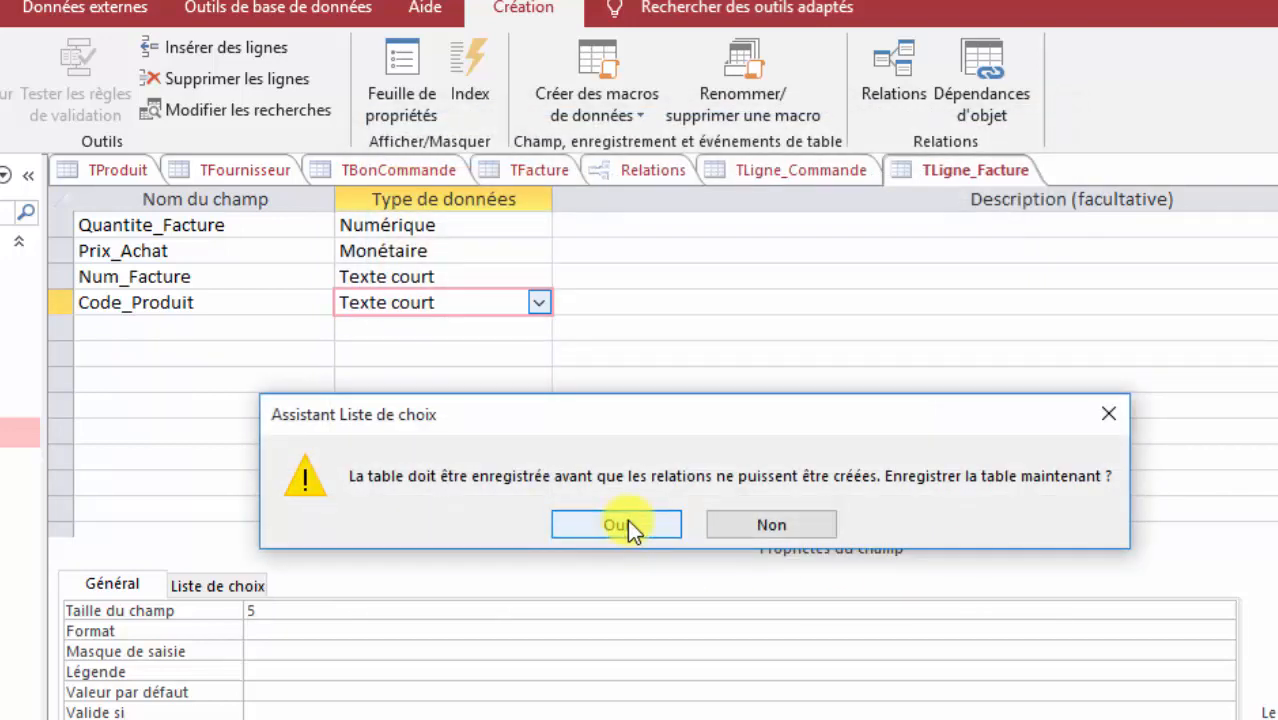
click(627, 519)
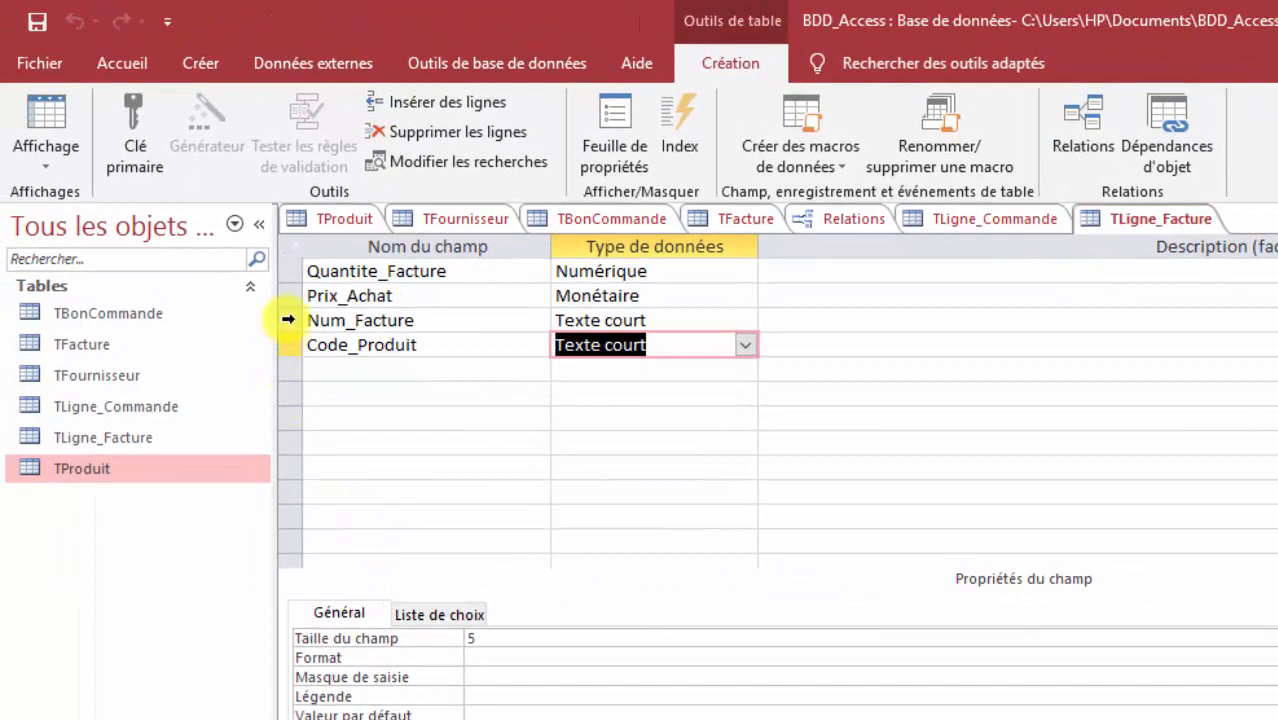
Step: Set Num_Facture and Code_Produit together as the composite primary key of TLigne_Facture and save the table
click(145, 293)
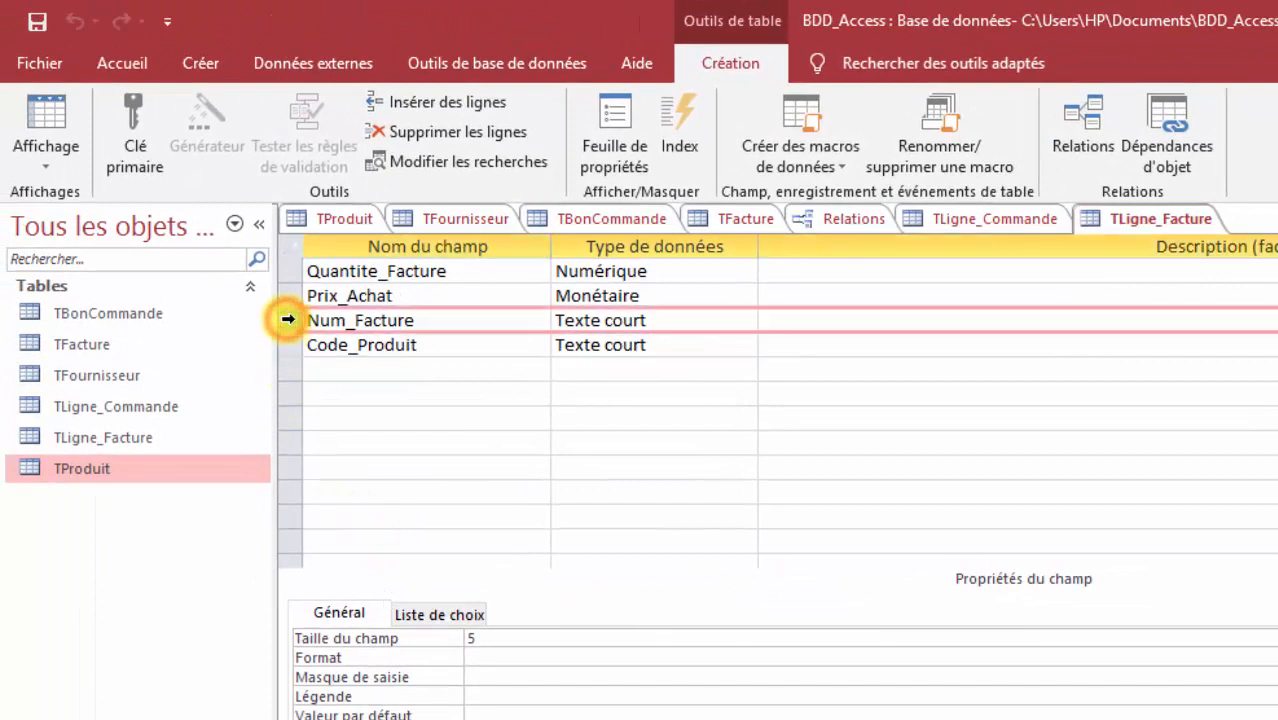
key(shift+Down)
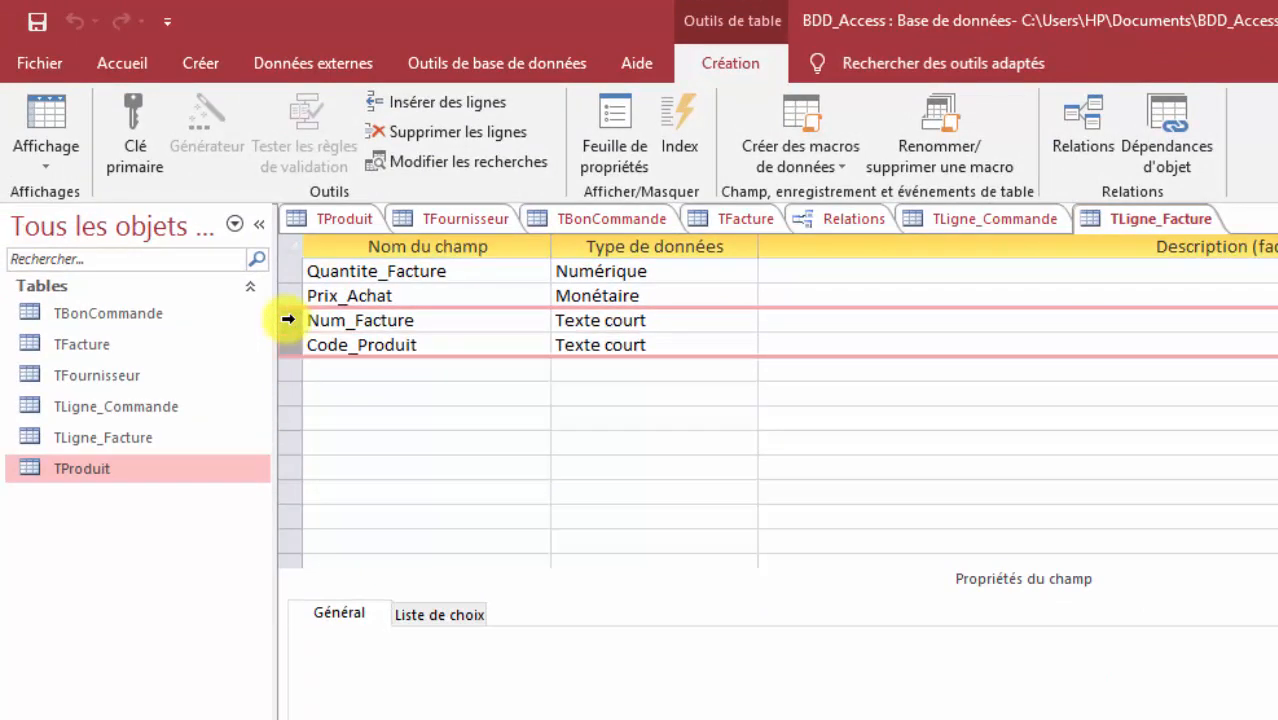
click(140, 125)
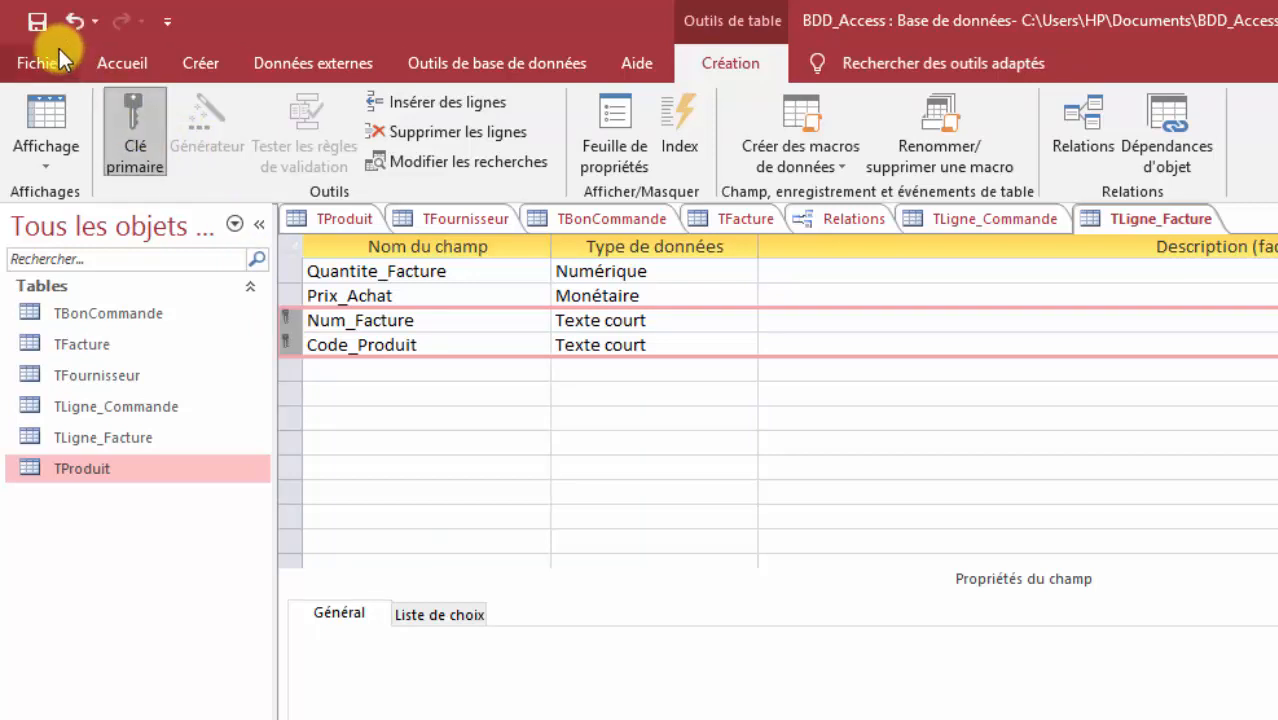
click(36, 22)
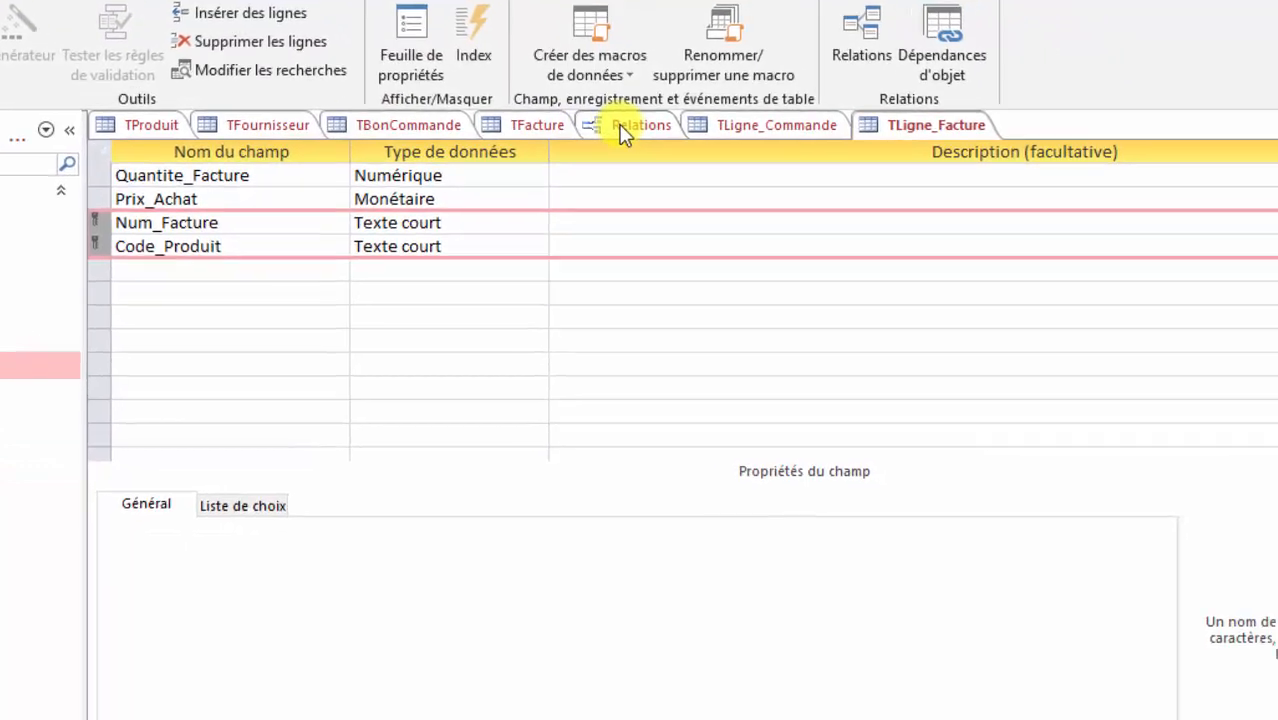
Step: Show all relations in the Relations diagram so that it includes the TLigne_Facture table
click(835, 220)
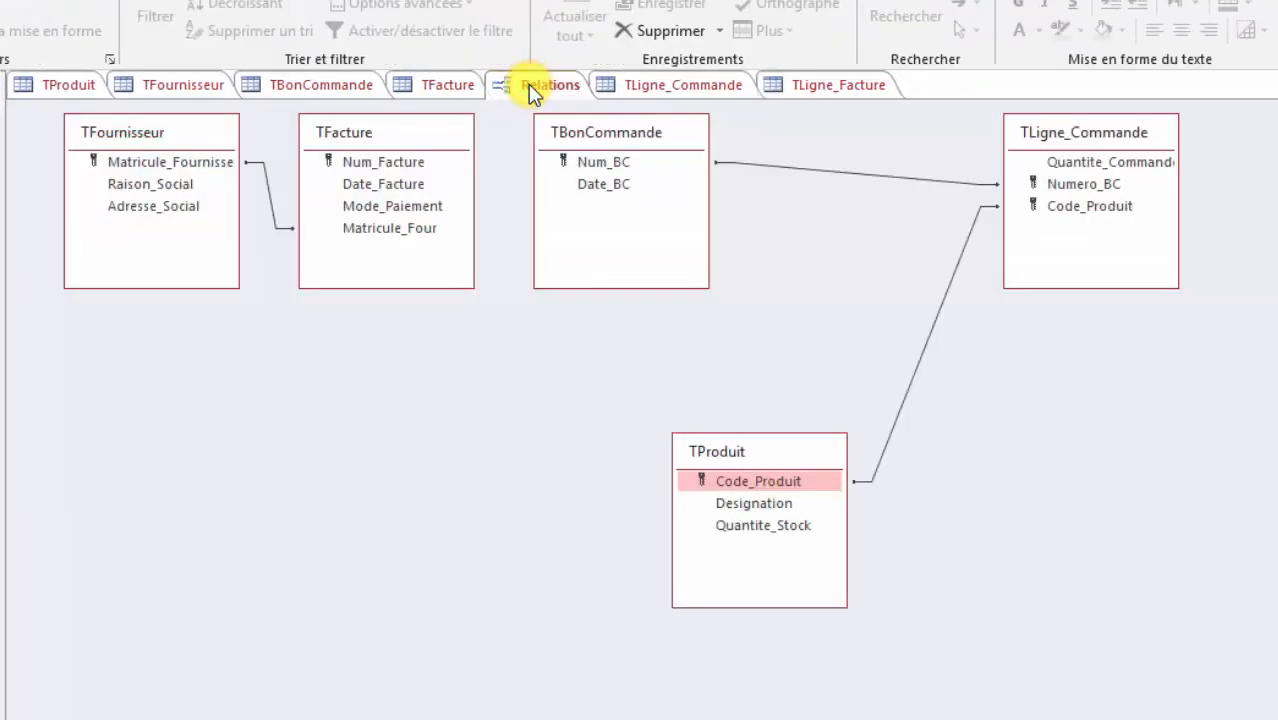
right_click(333, 410)
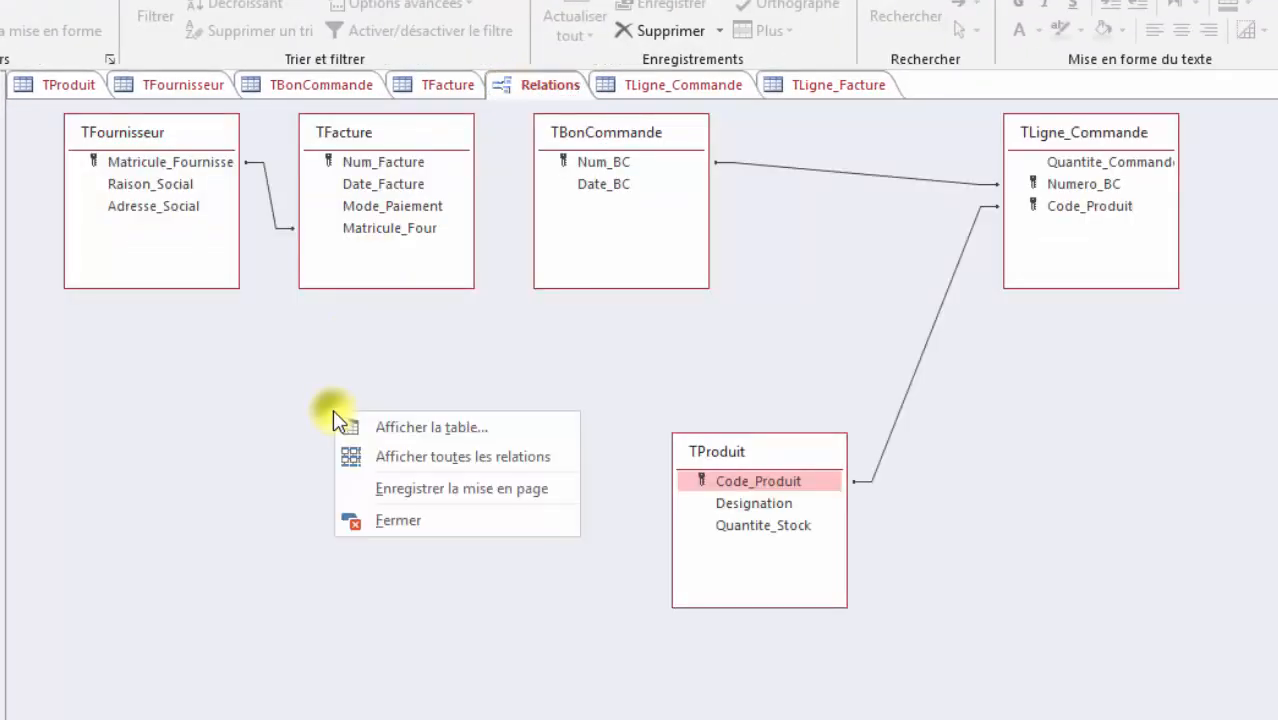
click(384, 462)
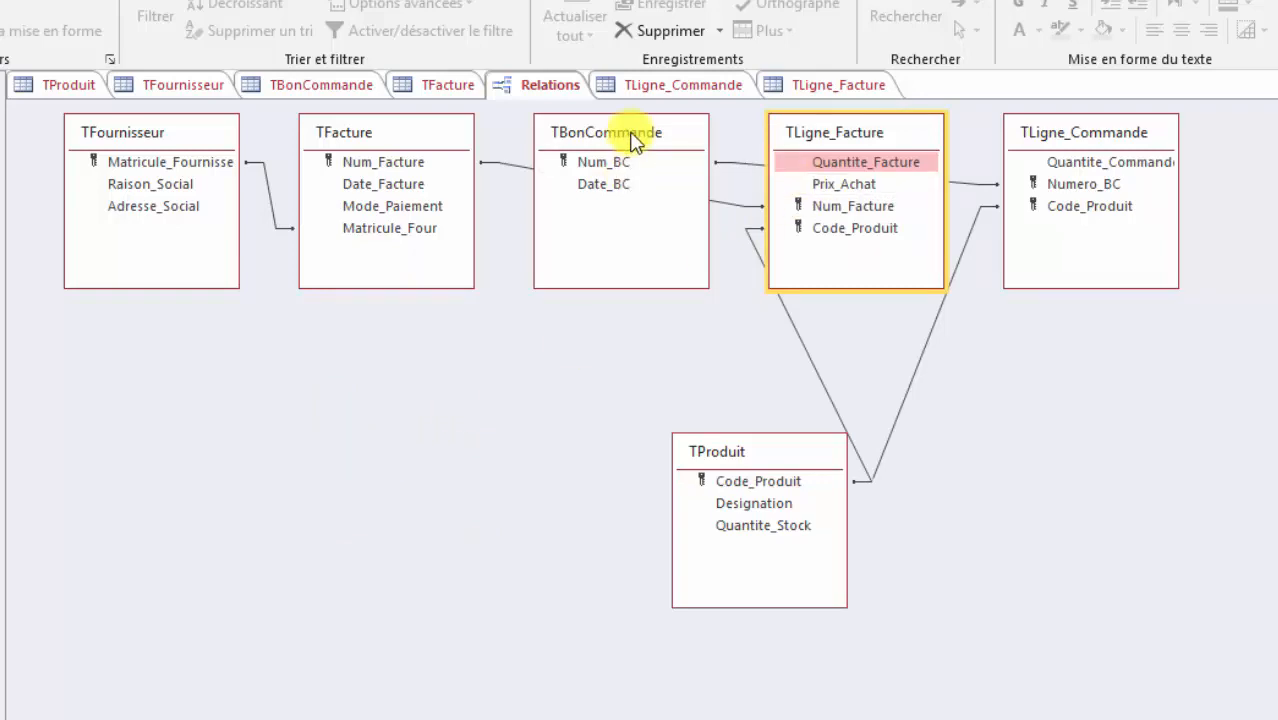
Step: Rearrange the diagram with TLigne_Facture below TBonCommande, TProduit further right beside it, and TBonCommande slightly farther from TFacture
drag(857, 131, 546, 430)
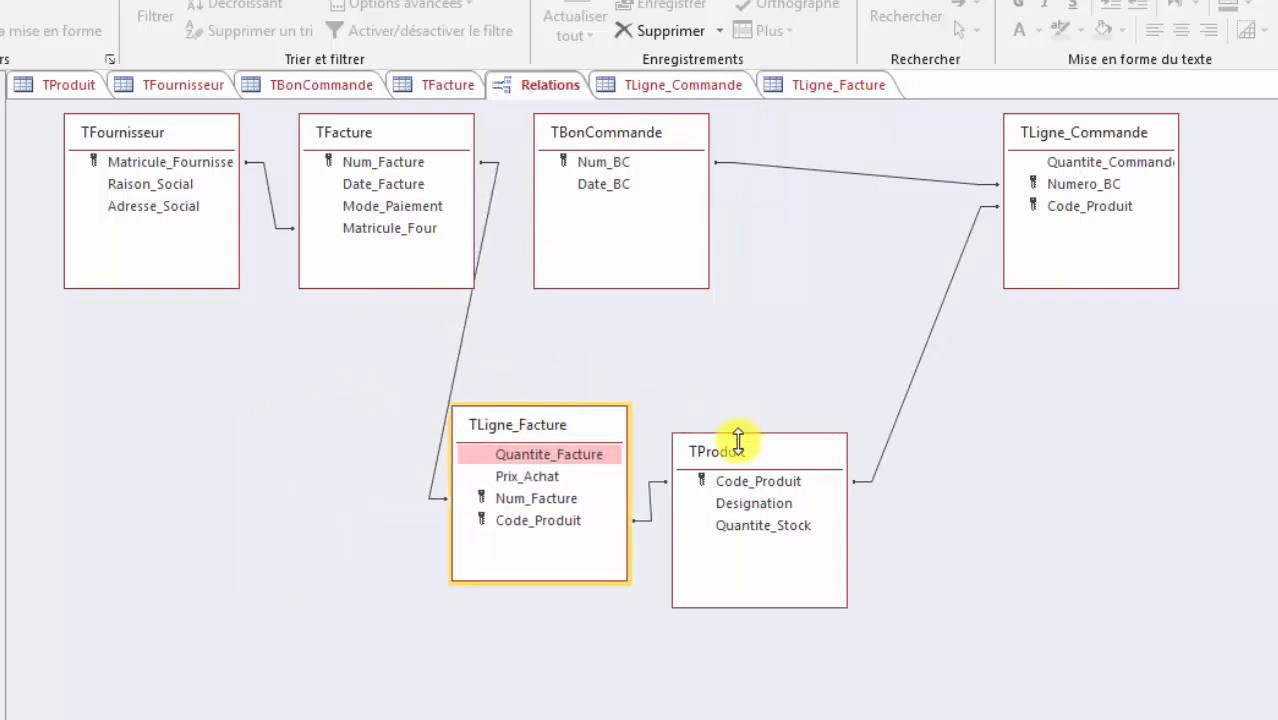
drag(741, 455, 858, 447)
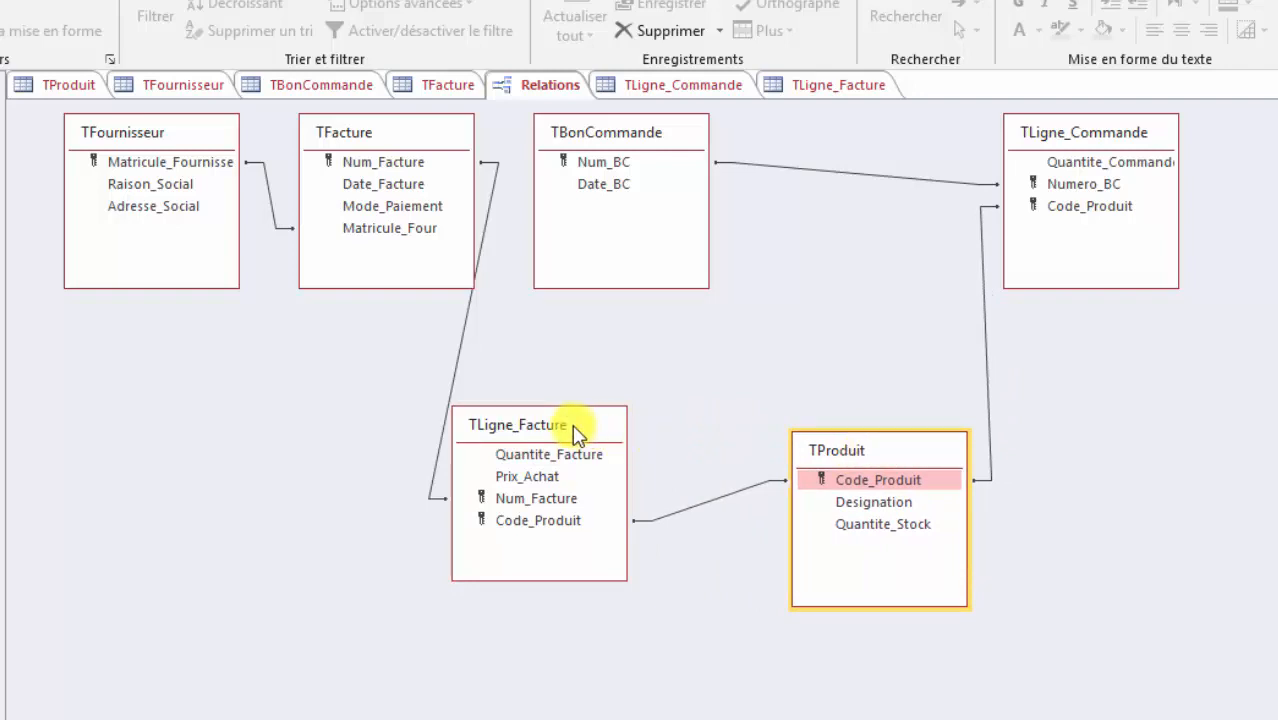
drag(575, 430, 645, 391)
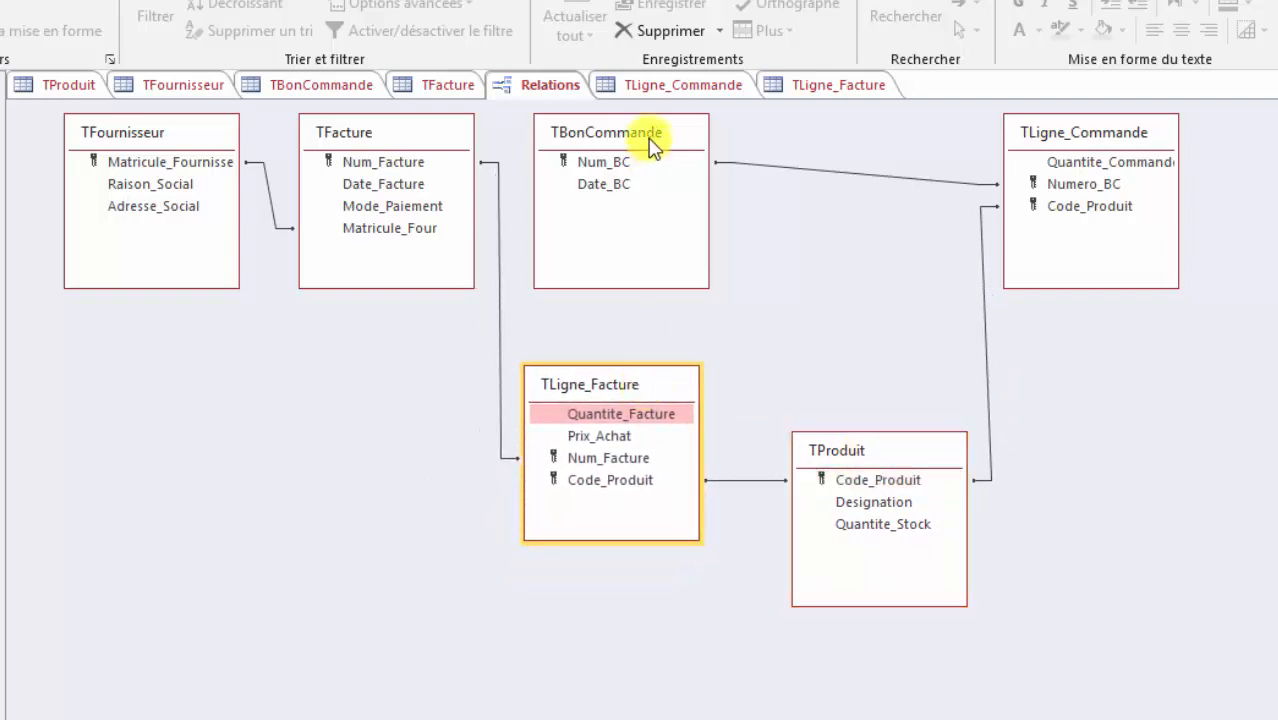
drag(649, 138, 689, 137)
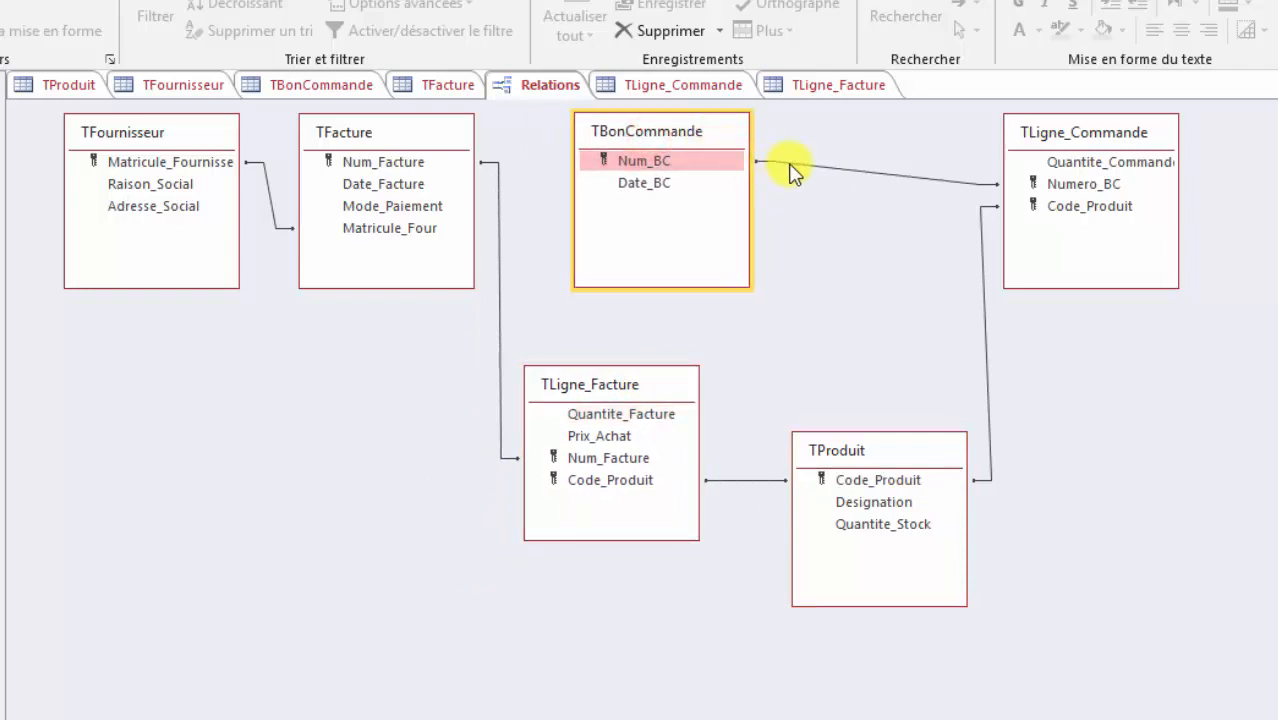
Step: Examine each relation line in the diagram in turn, from TBonCommande–TLigne_Commande through TProduit, TLigne_Facture and TFacture to TFournisseur
click(939, 182)
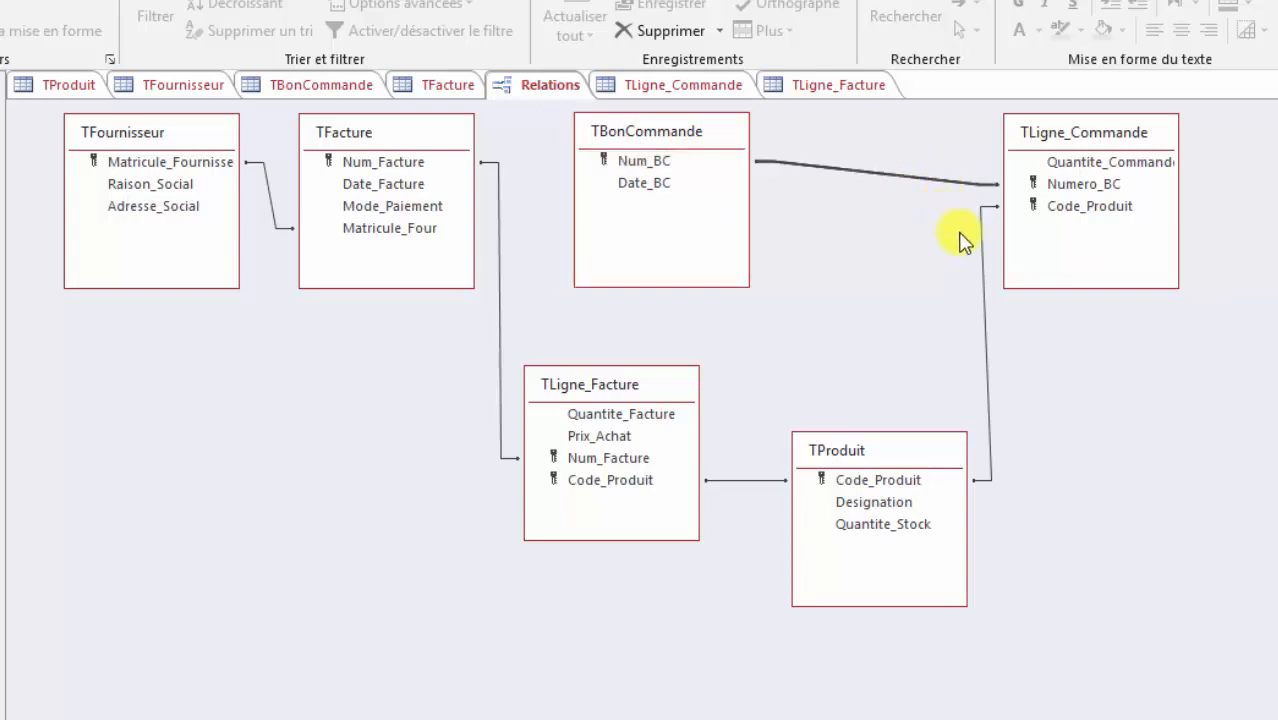
click(983, 262)
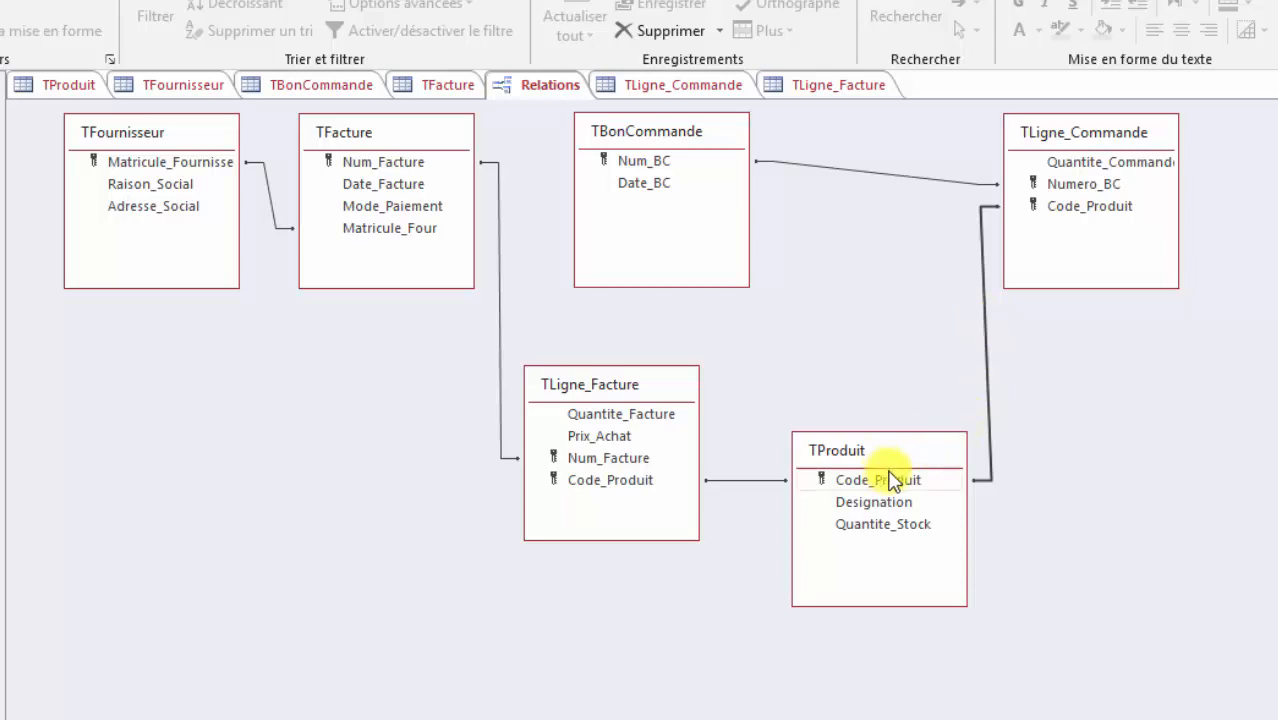
click(759, 479)
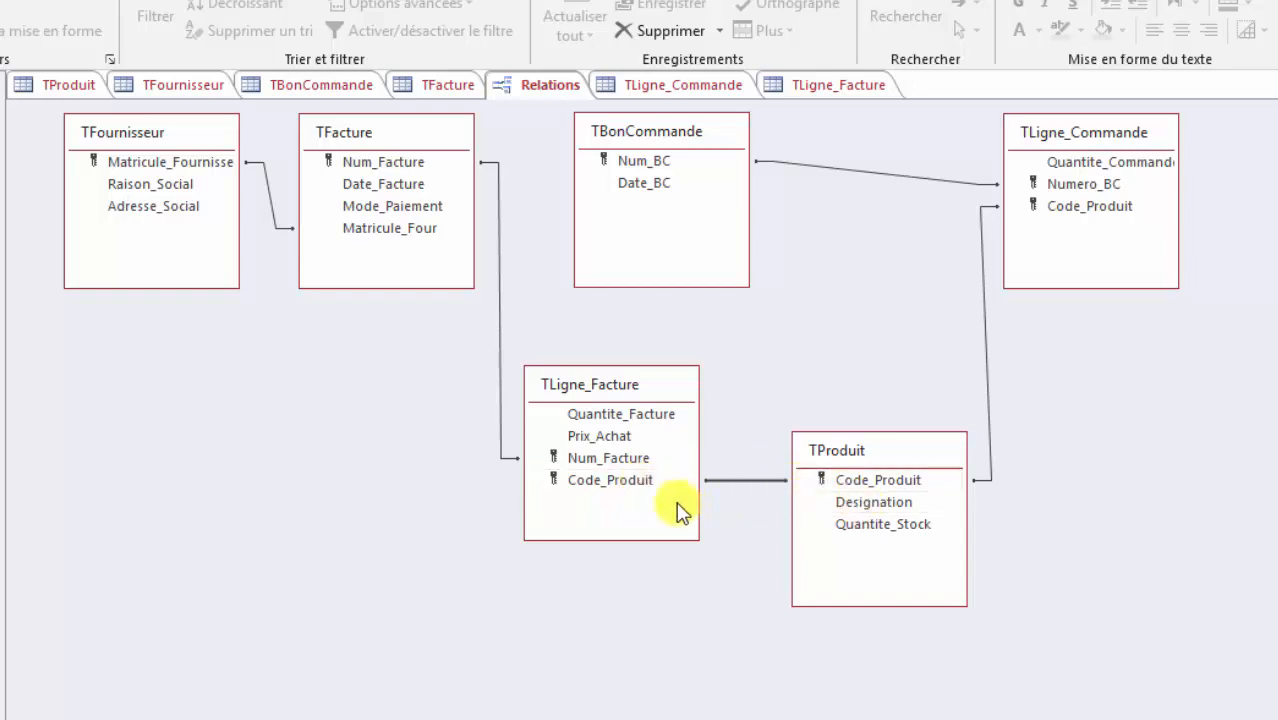
click(501, 370)
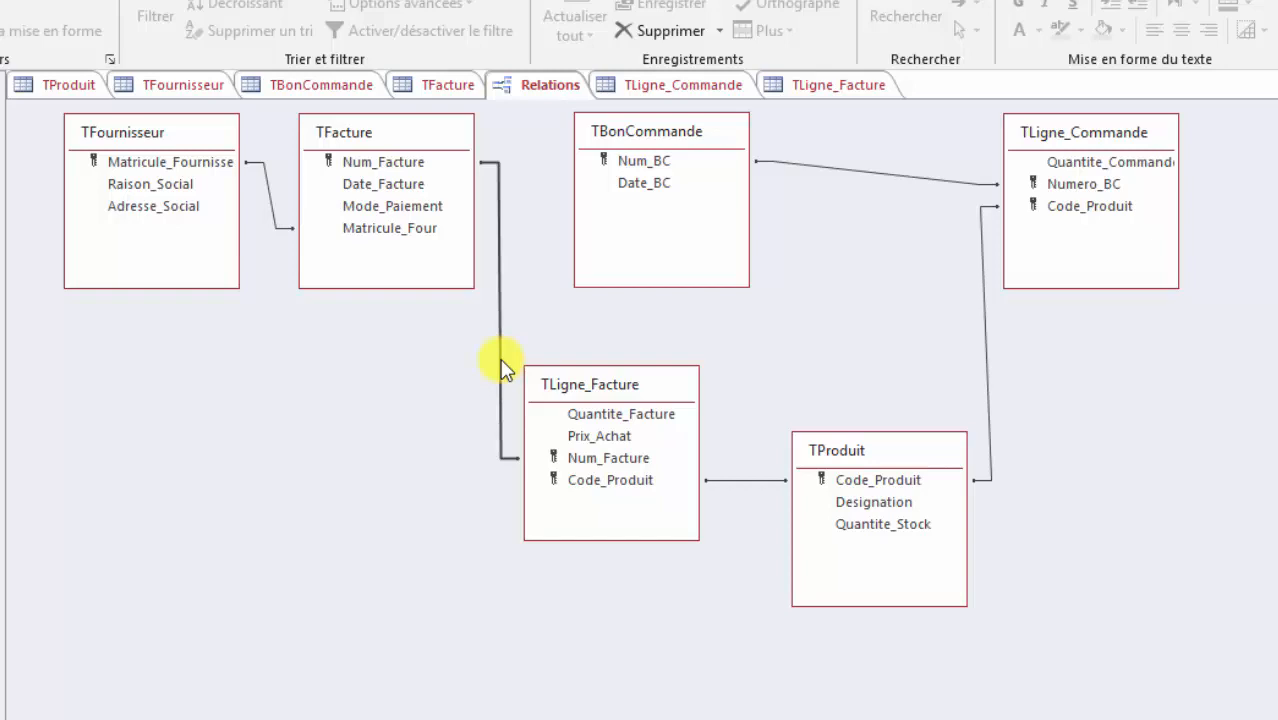
click(271, 204)
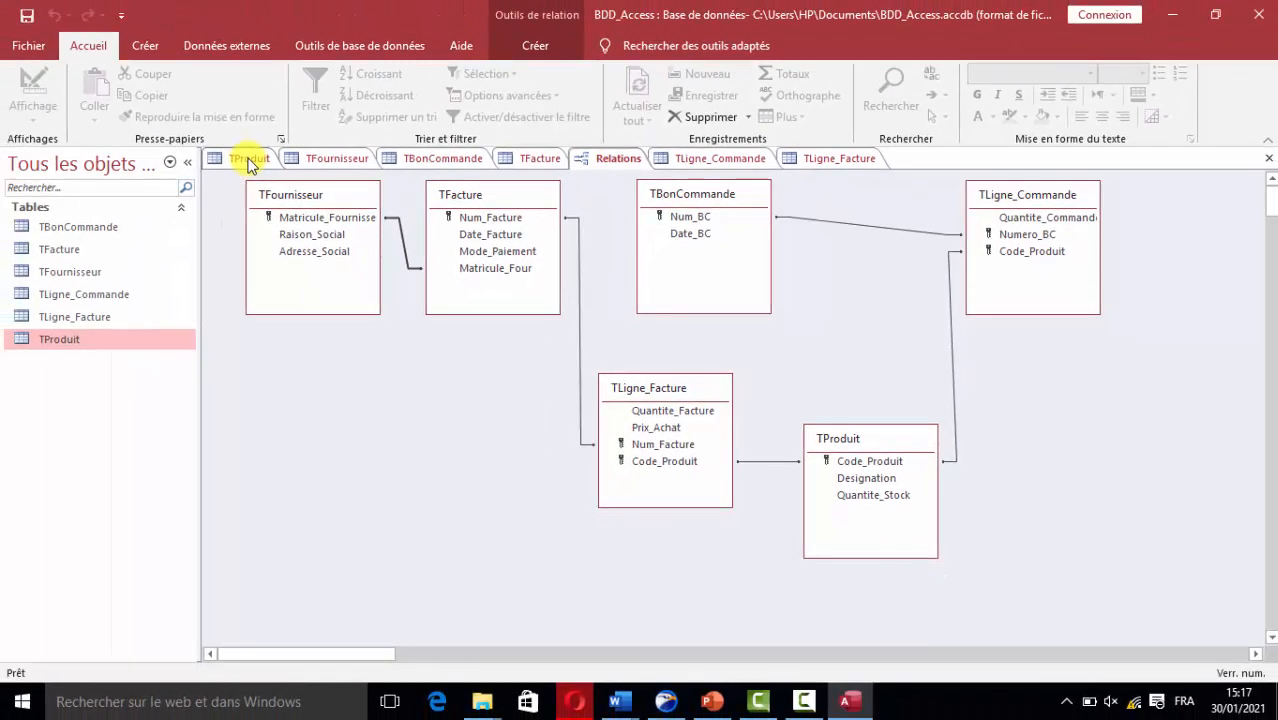
Step: Save the TProduit table design and close the TProduit, TFournisseur and TBonCommande tables
click(249, 160)
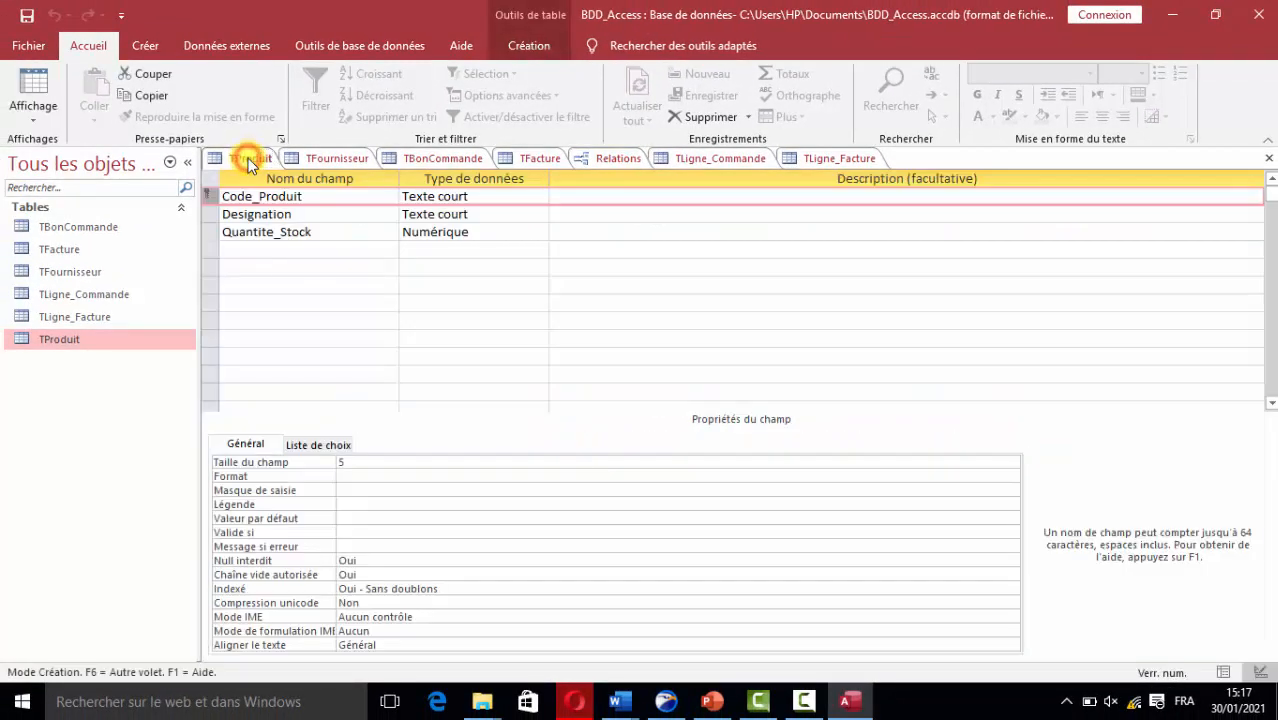
click(27, 17)
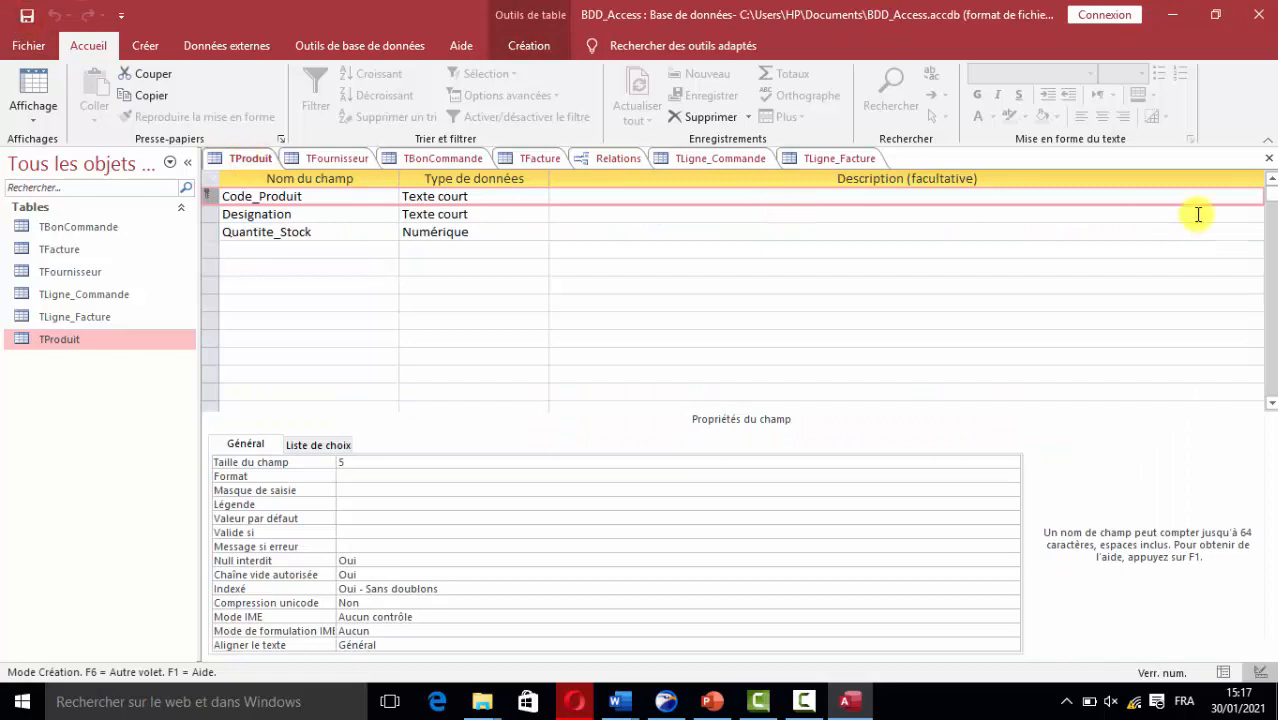
click(1268, 158)
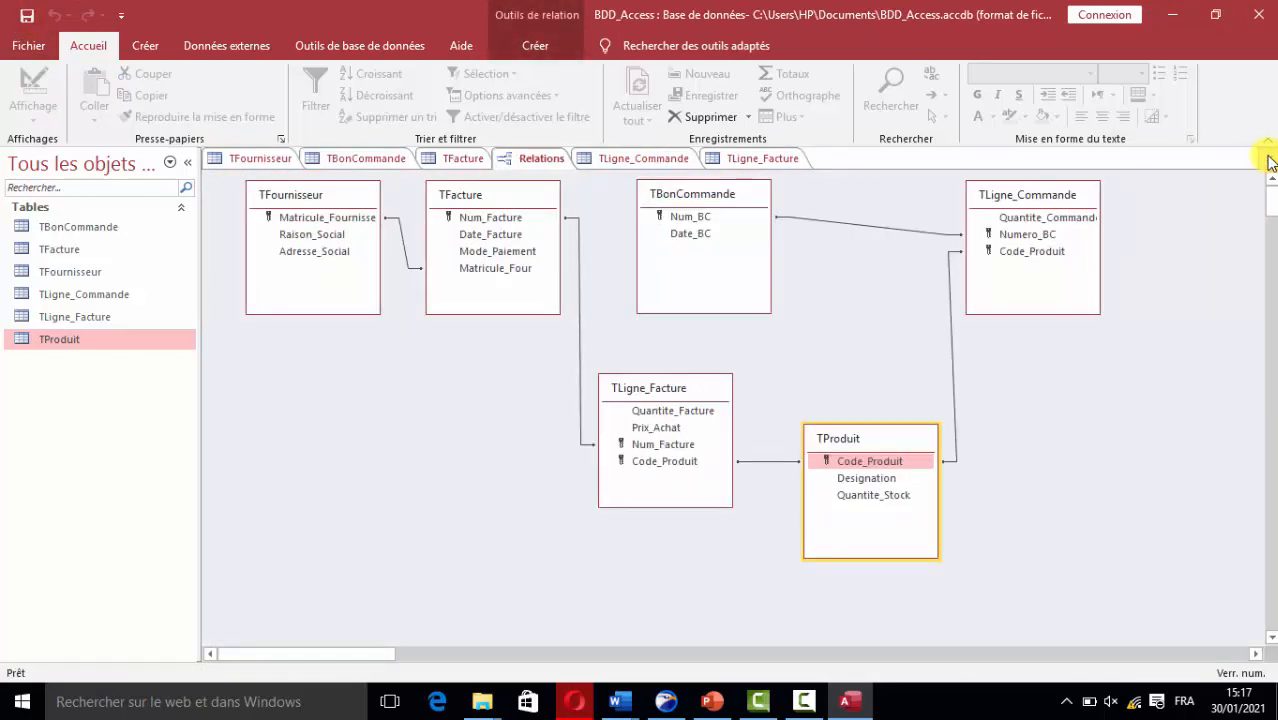
click(257, 158)
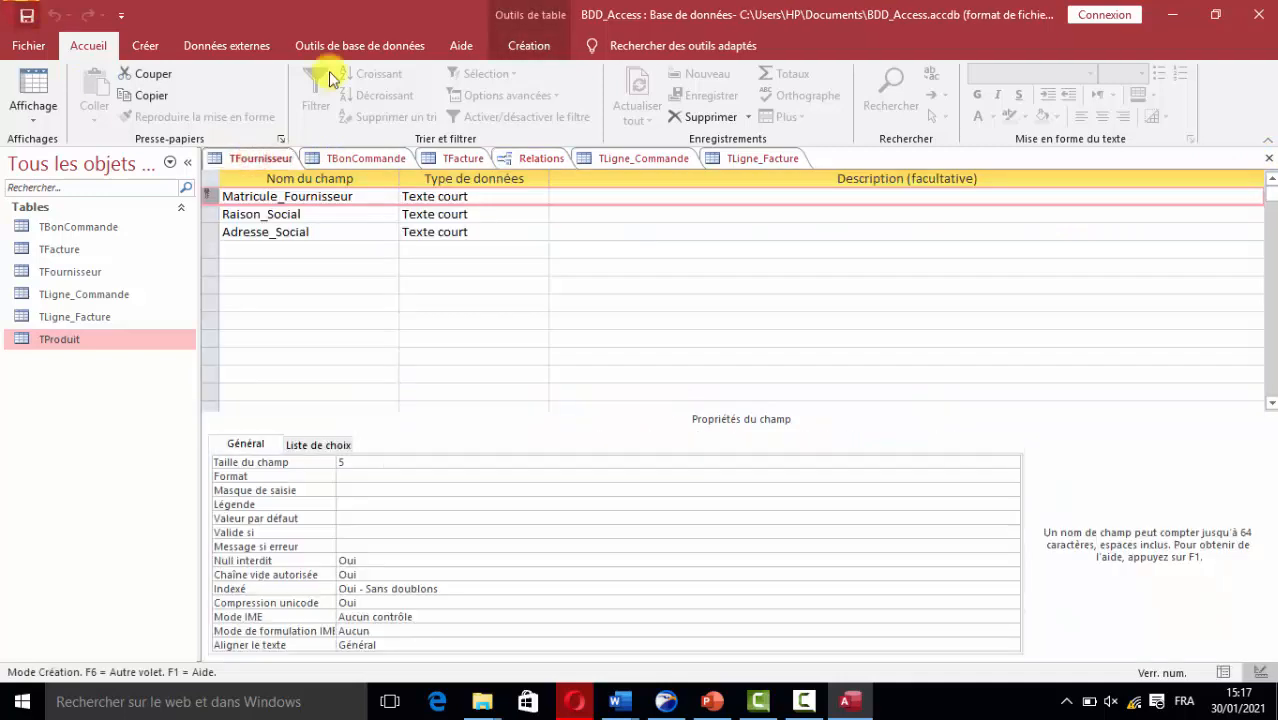
click(1268, 158)
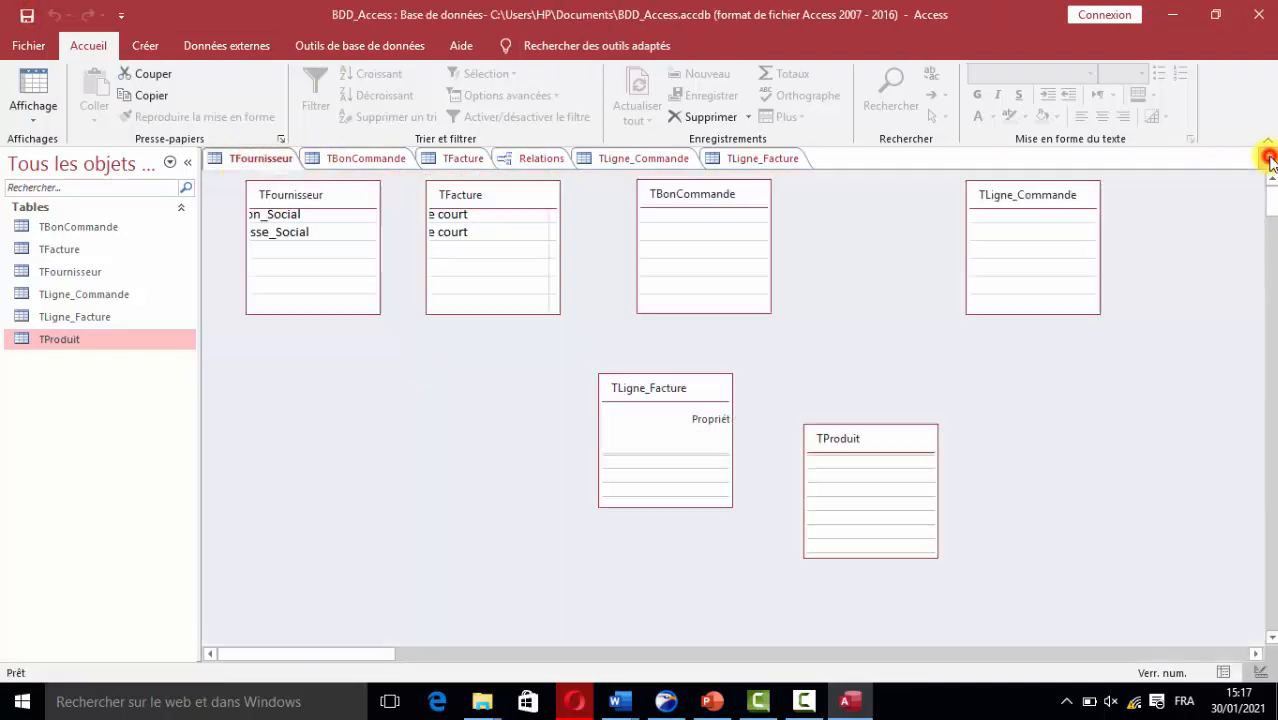
click(258, 158)
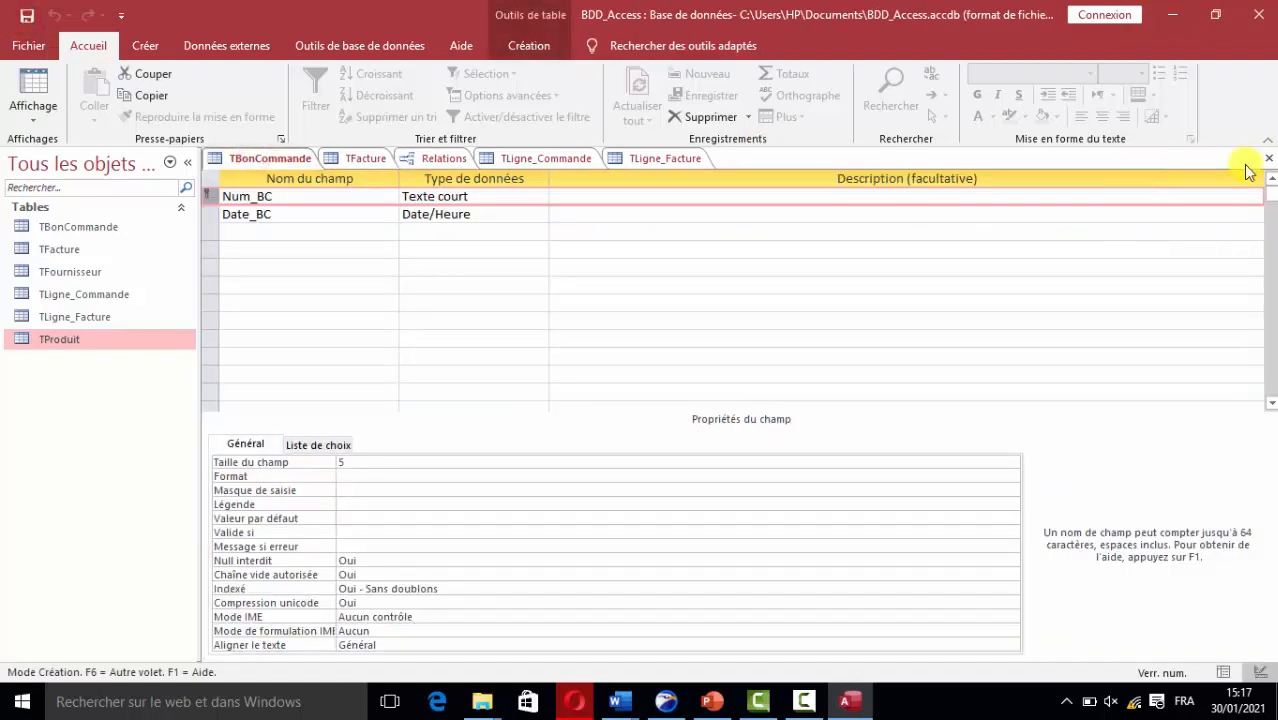
click(1269, 160)
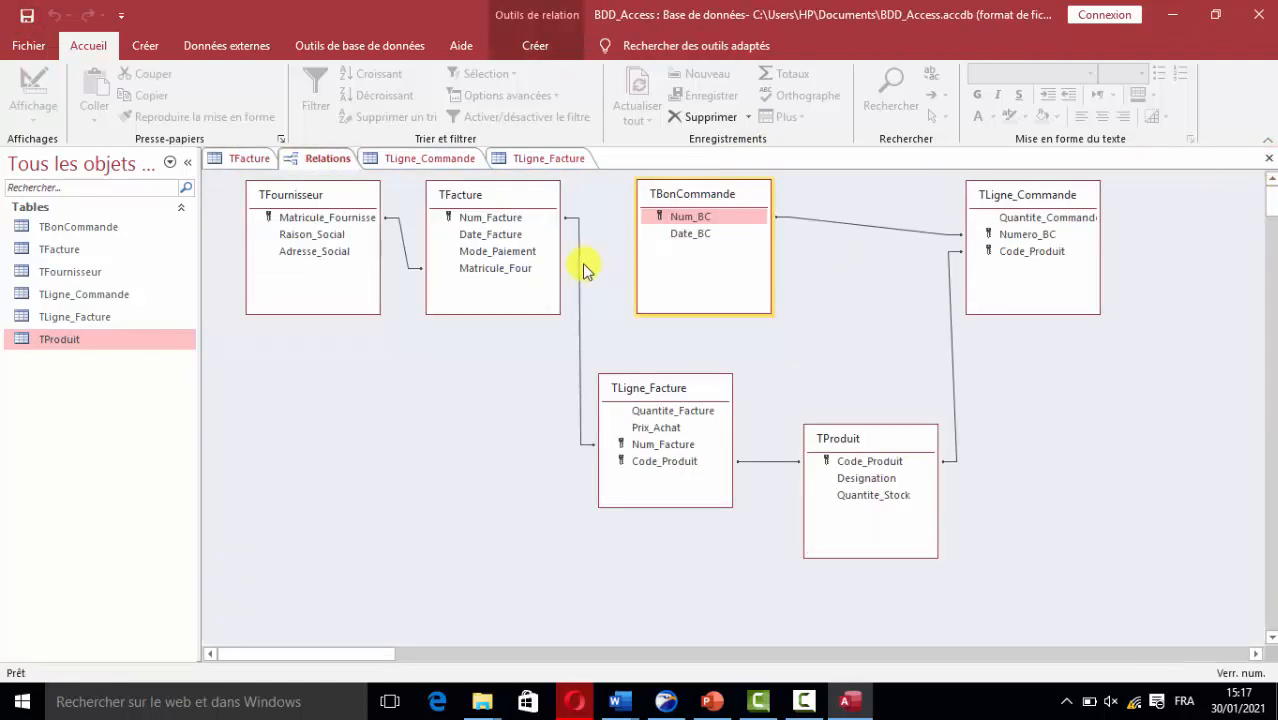
Step: Save and close the TFacture, TLigne_Facture and TLigne_Commande tables, keeping the Relations diagram open
click(240, 159)
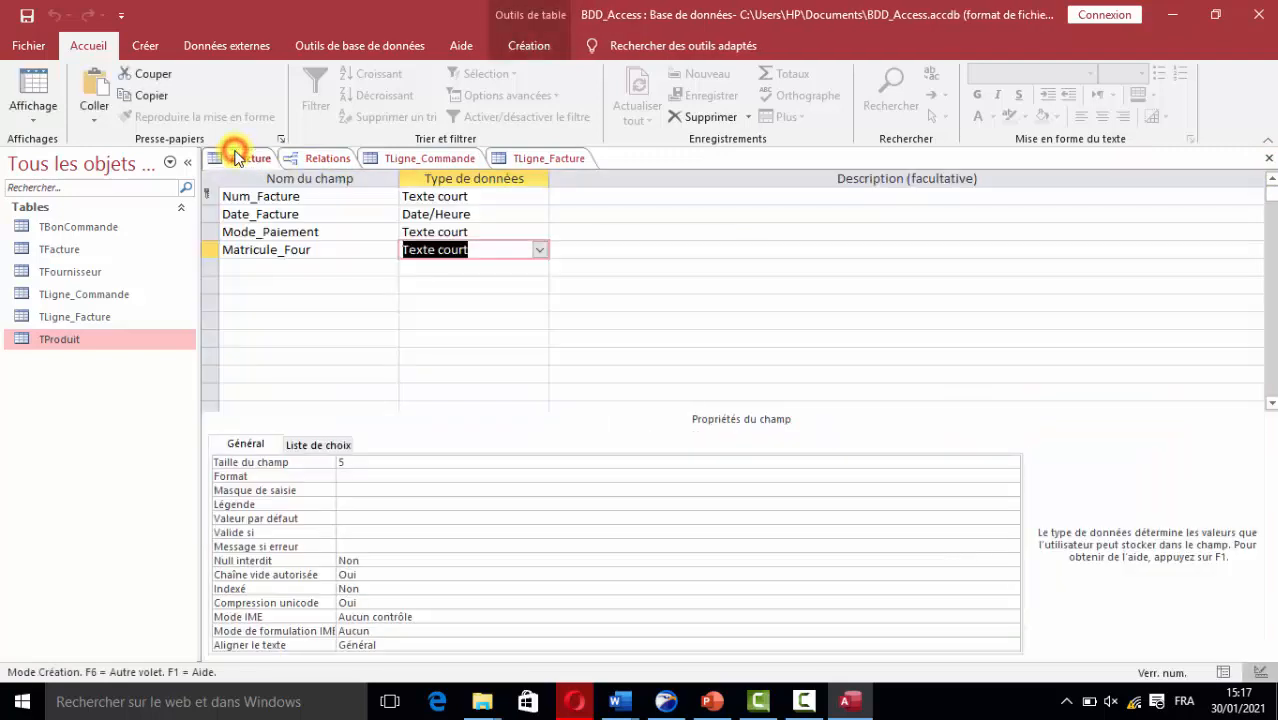
click(33, 19)
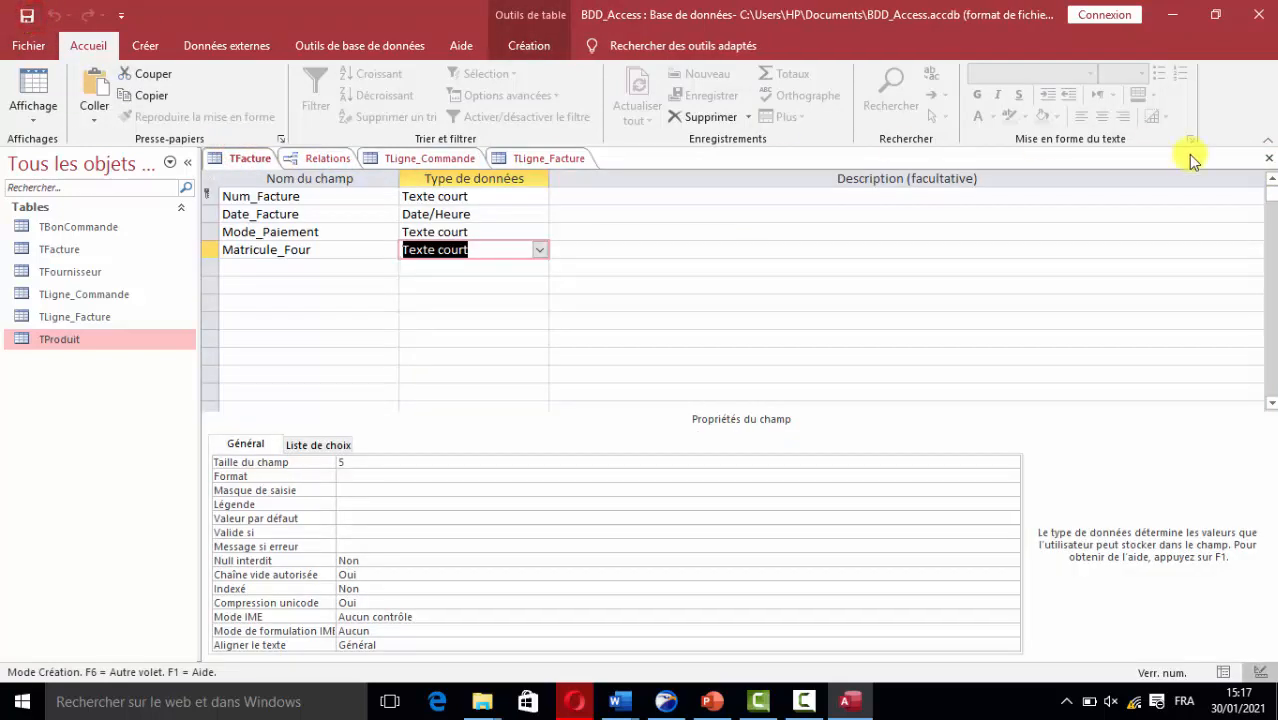
click(1270, 159)
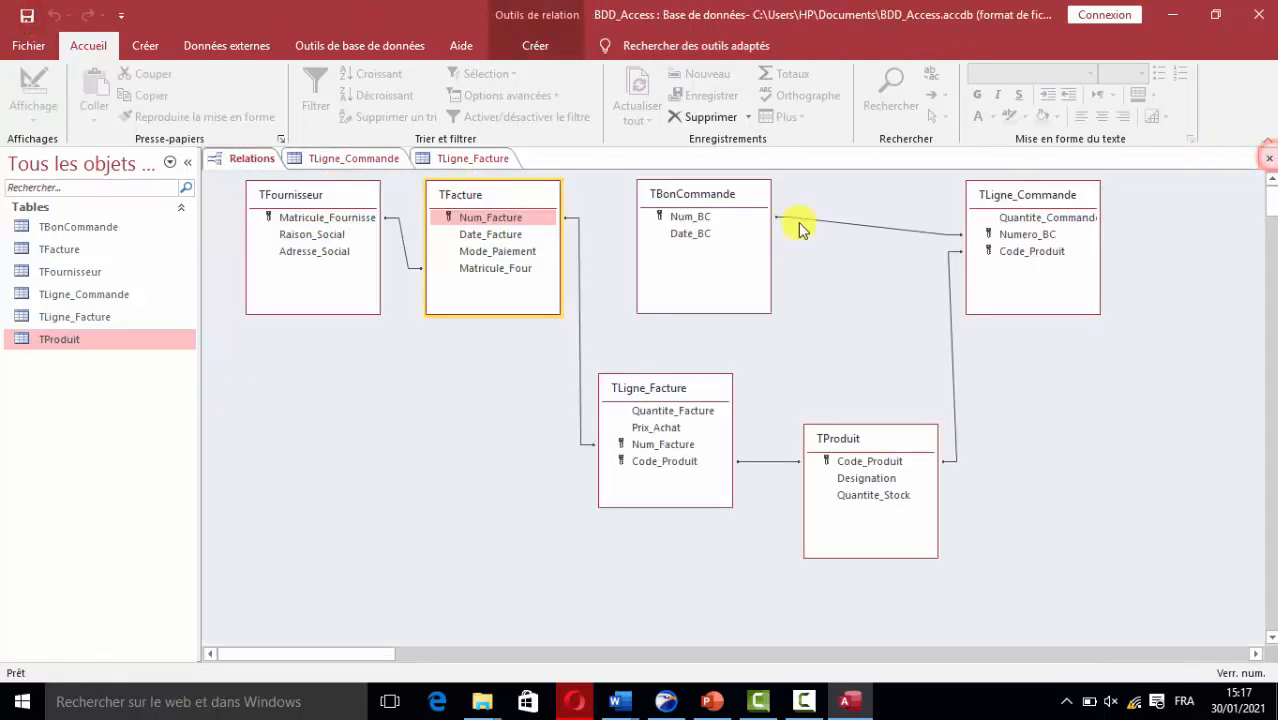
click(499, 165)
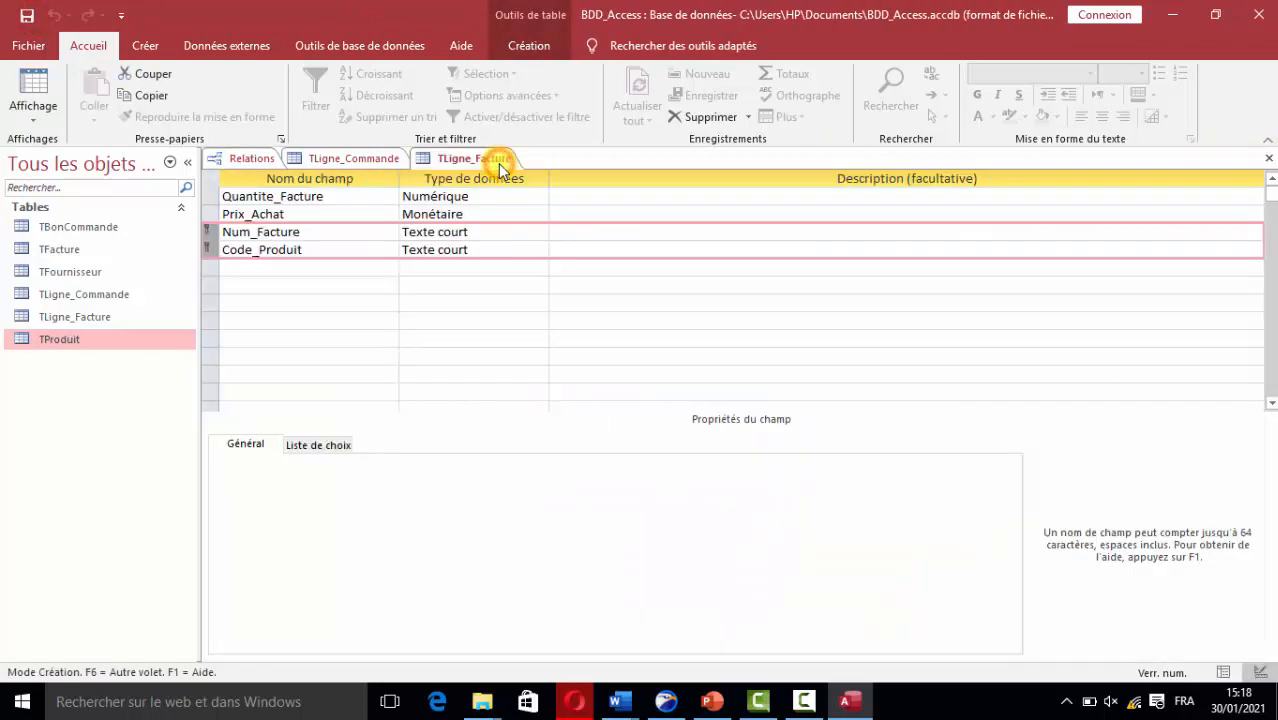
click(28, 15)
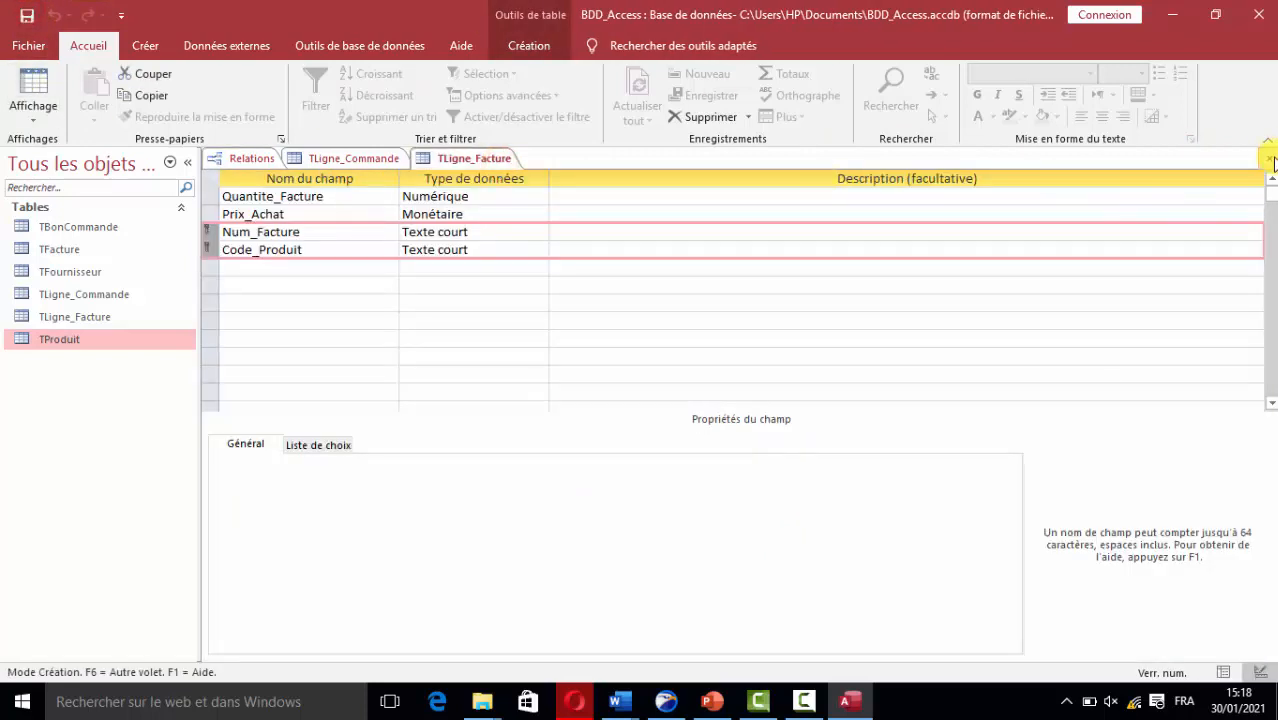
click(1270, 159)
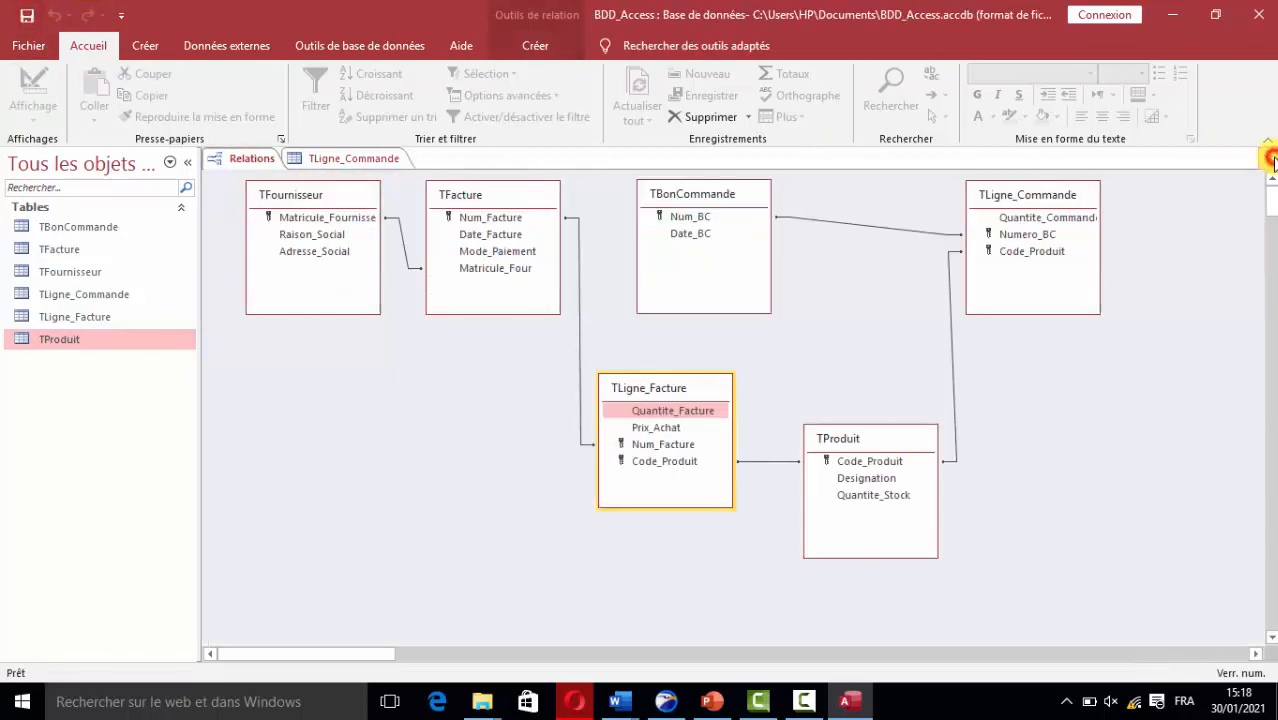
click(364, 164)
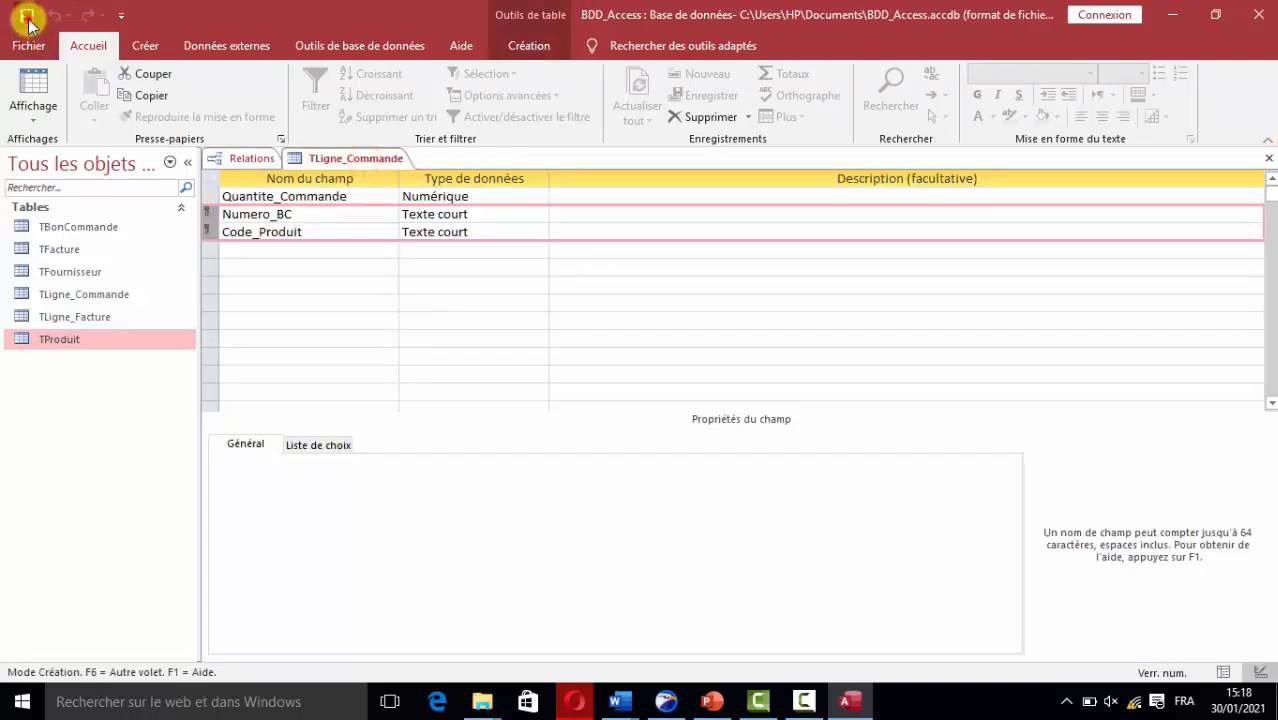
click(29, 20)
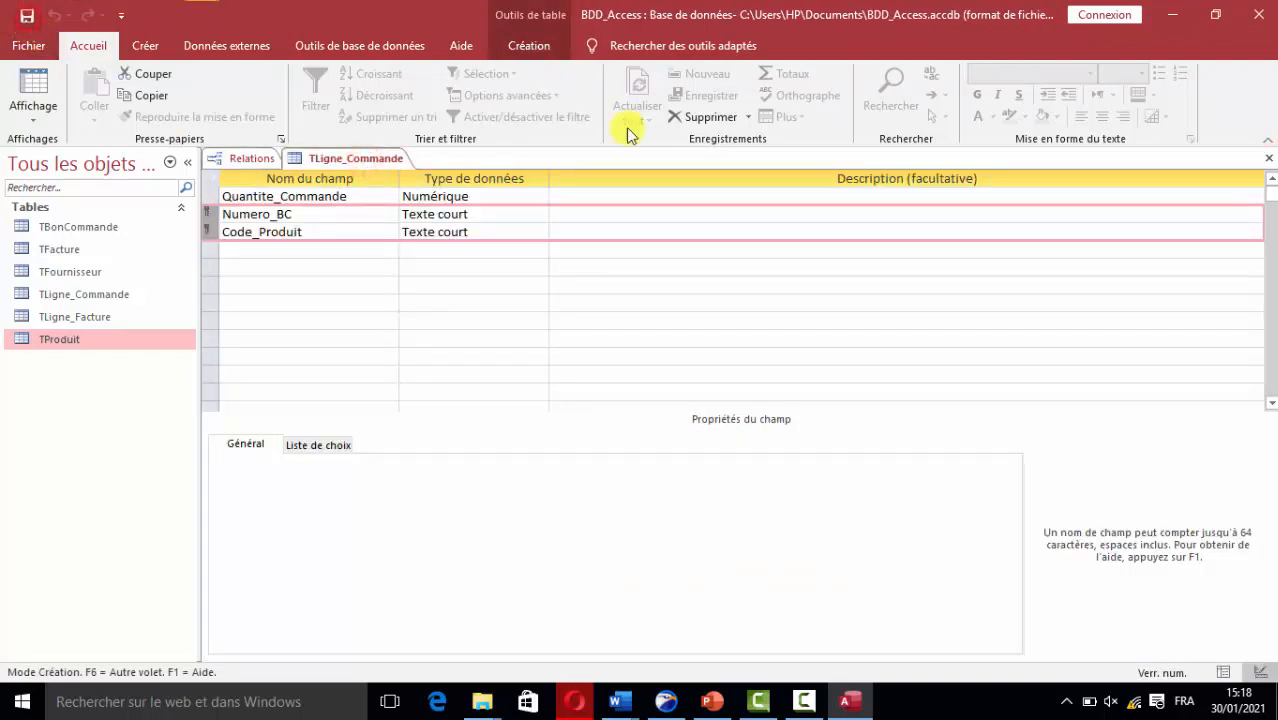
click(1270, 160)
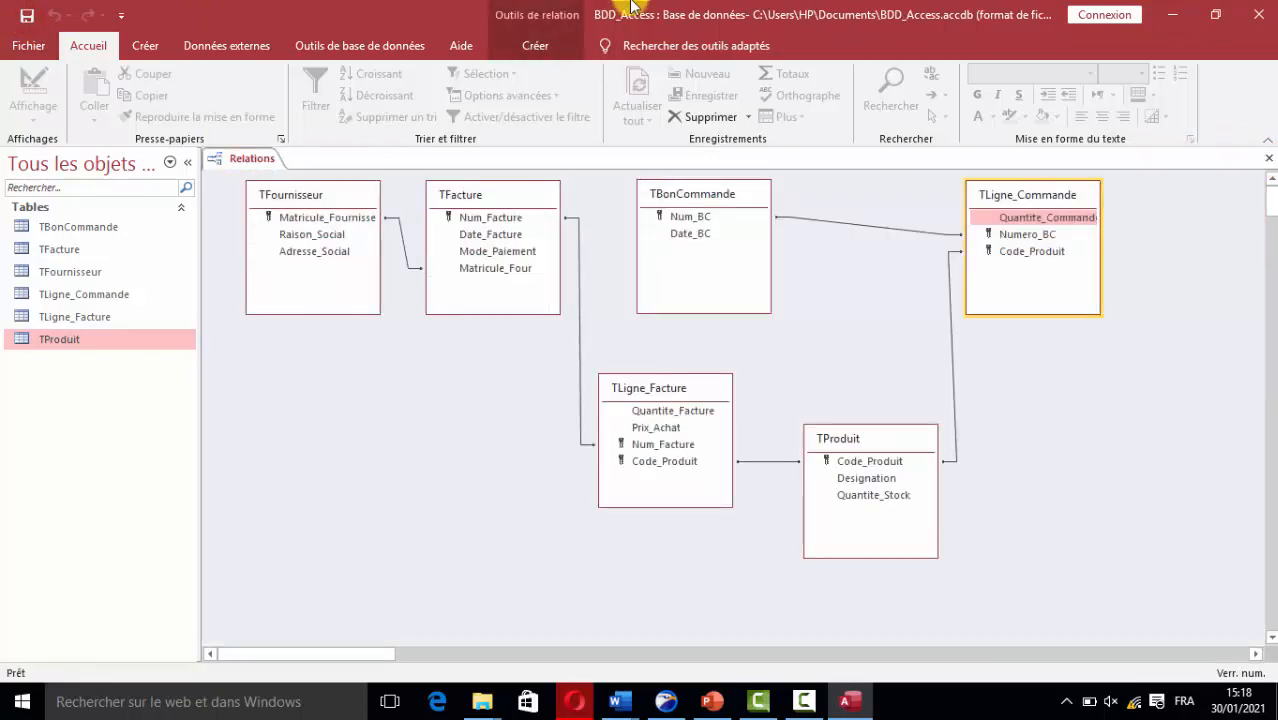